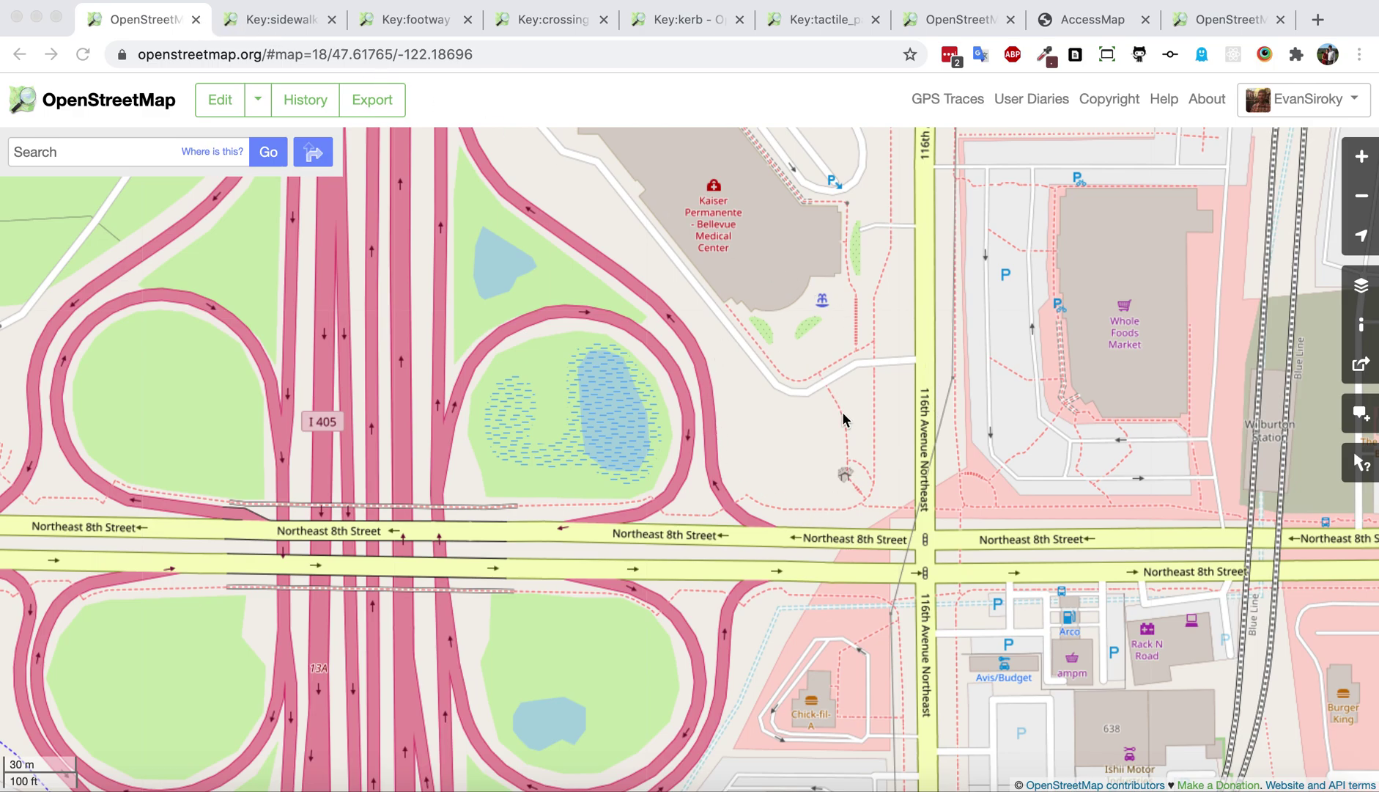
Read the Key:sidewalk wiki page, covering its usage notes, additional tags and table of values
click(267, 26)
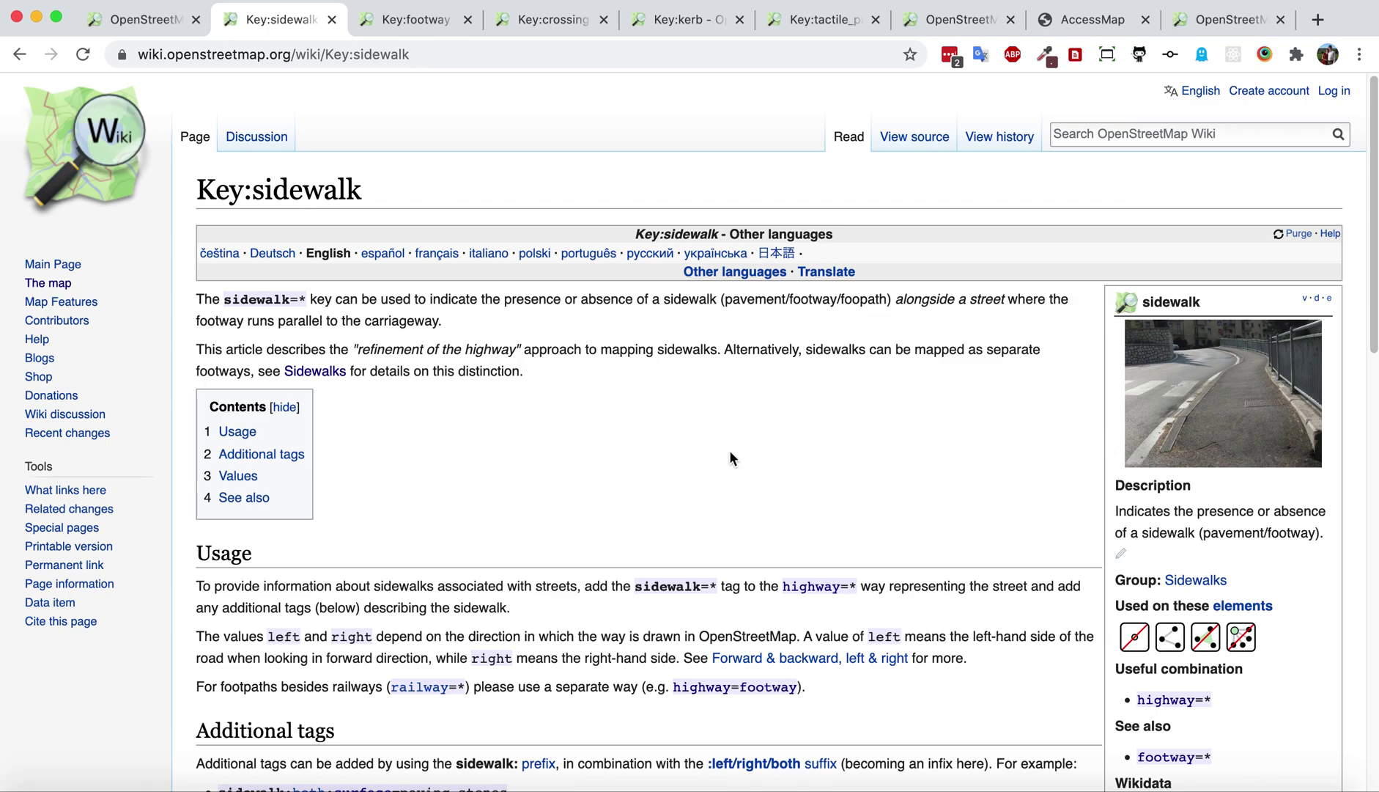
scroll(539, 441, down, 2)
scroll(732, 440, down, 3)
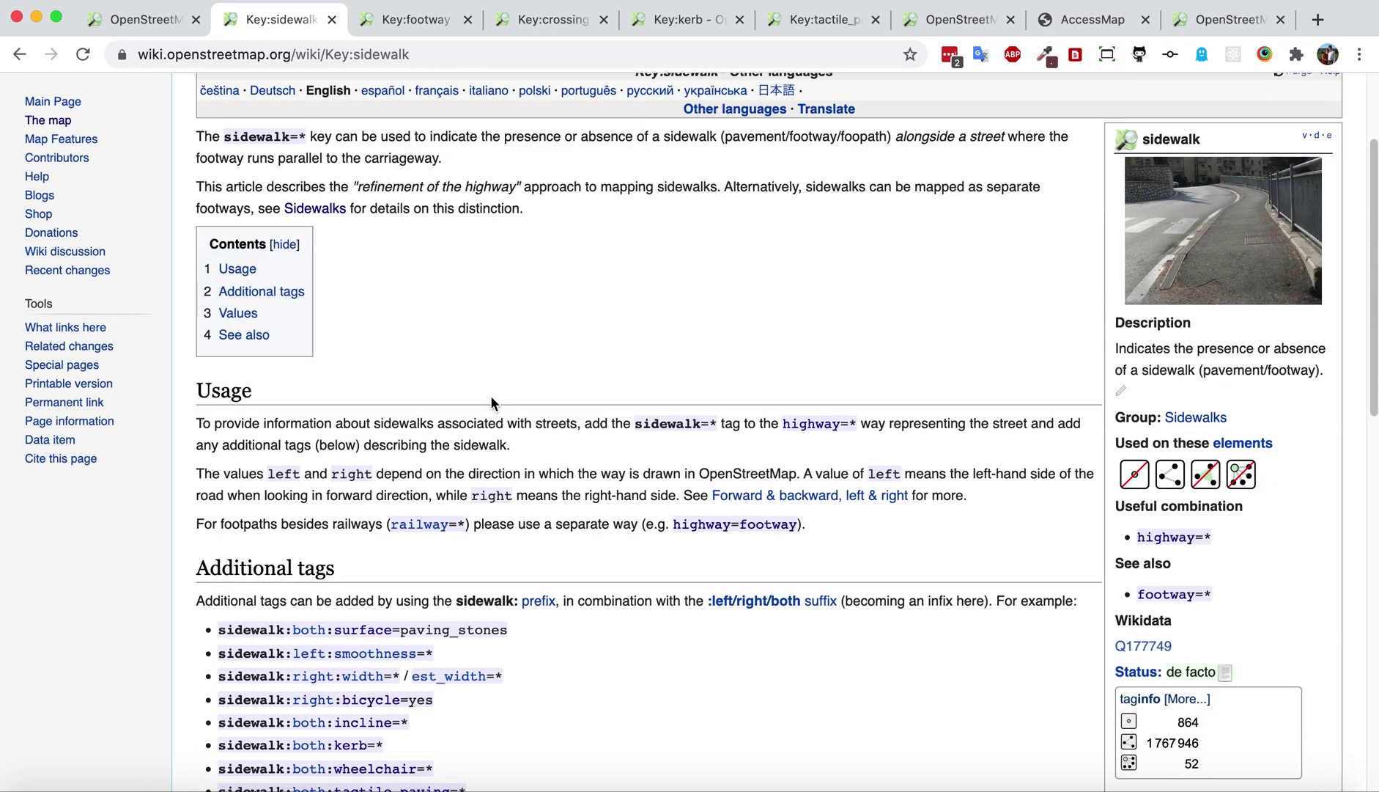
scroll(491, 399, down, 1)
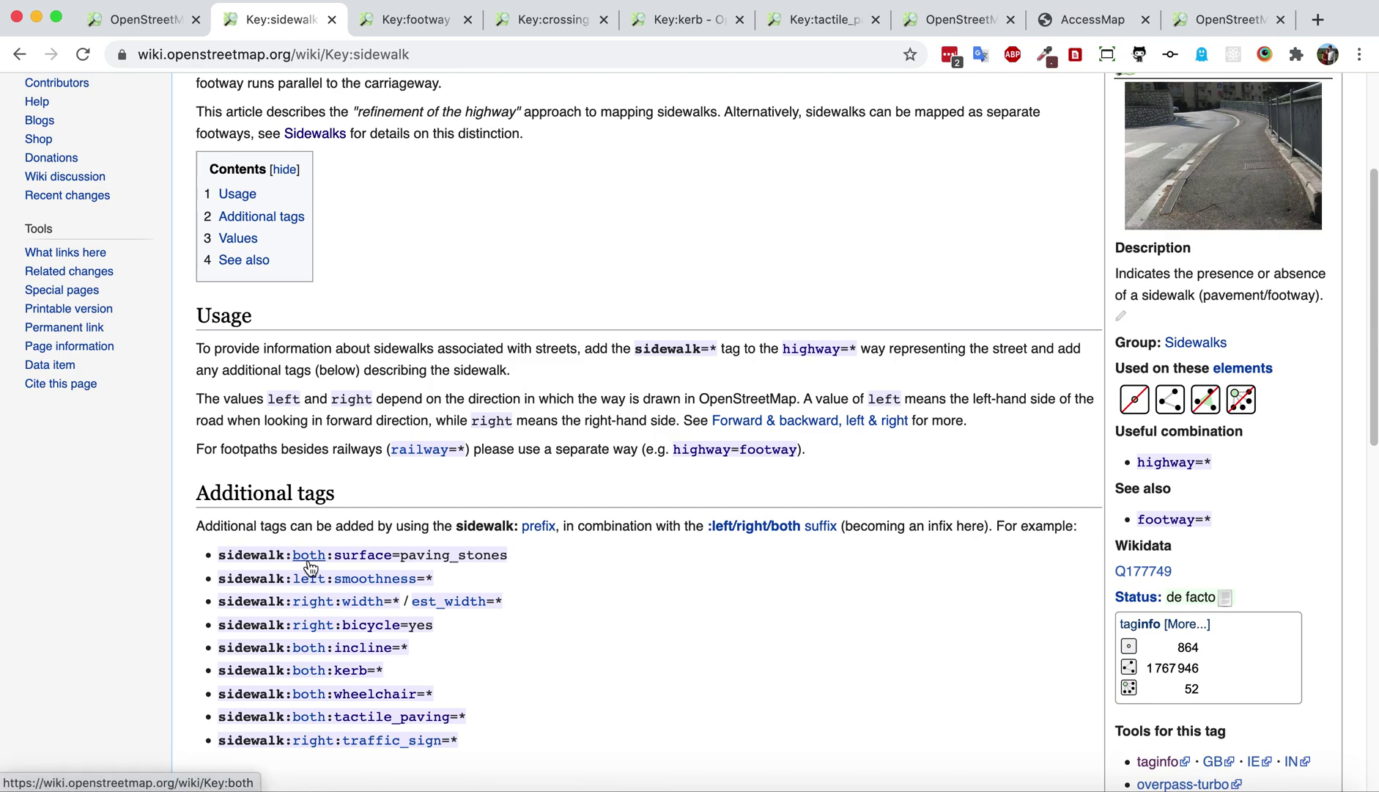
scroll(469, 429, down, 5)
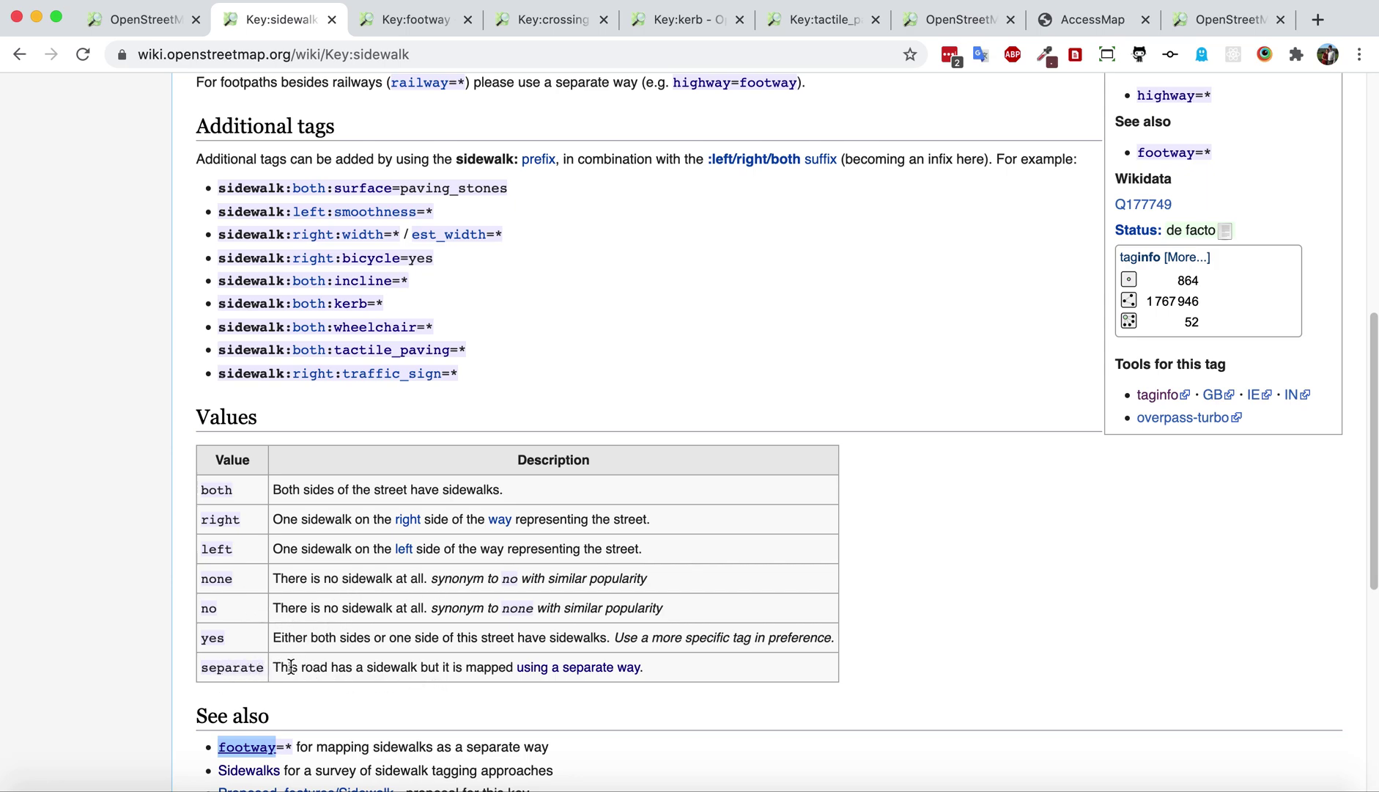
scroll(330, 353, up, 5)
scroll(369, 357, up, 4)
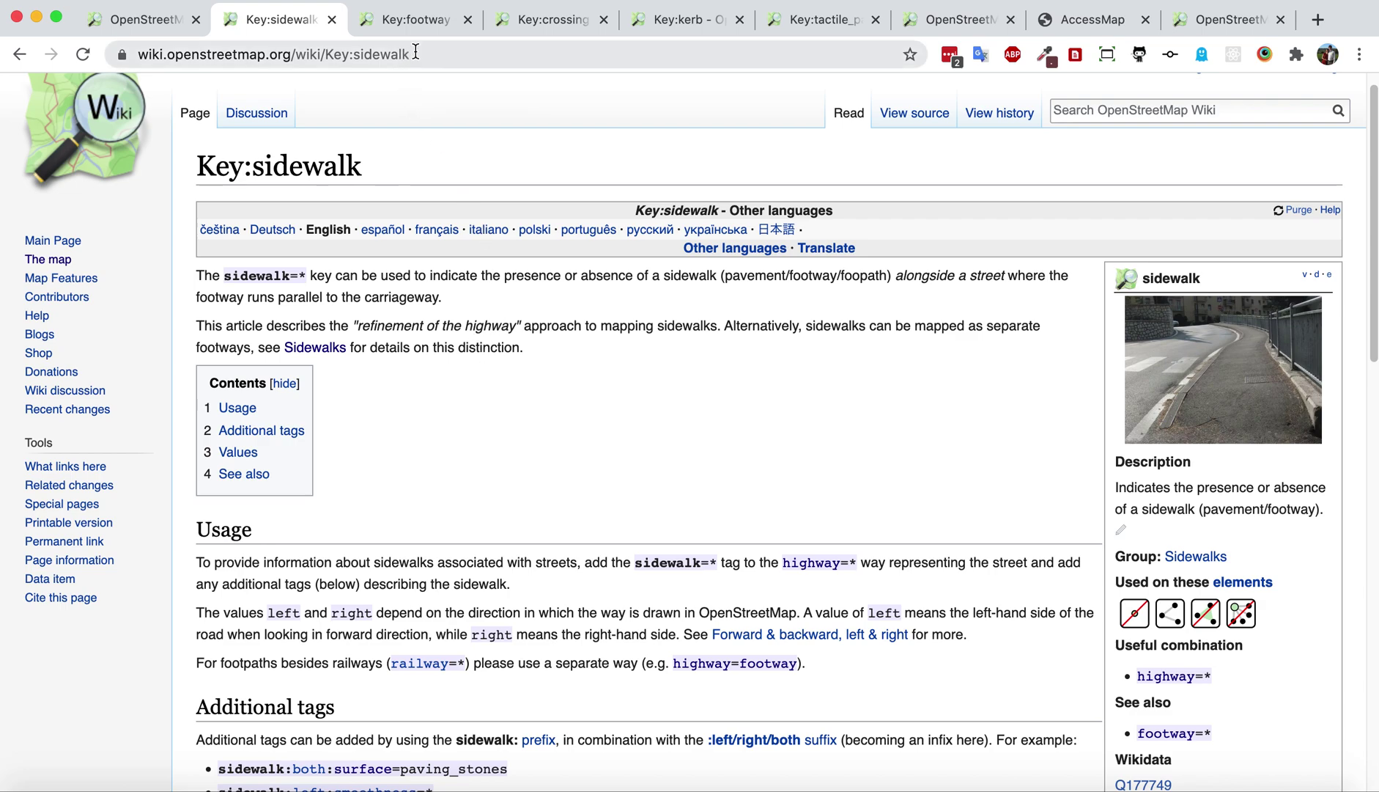
Read the values table on the Key:footway wiki page and the approved and other used tags on the Key:crossing page
click(420, 22)
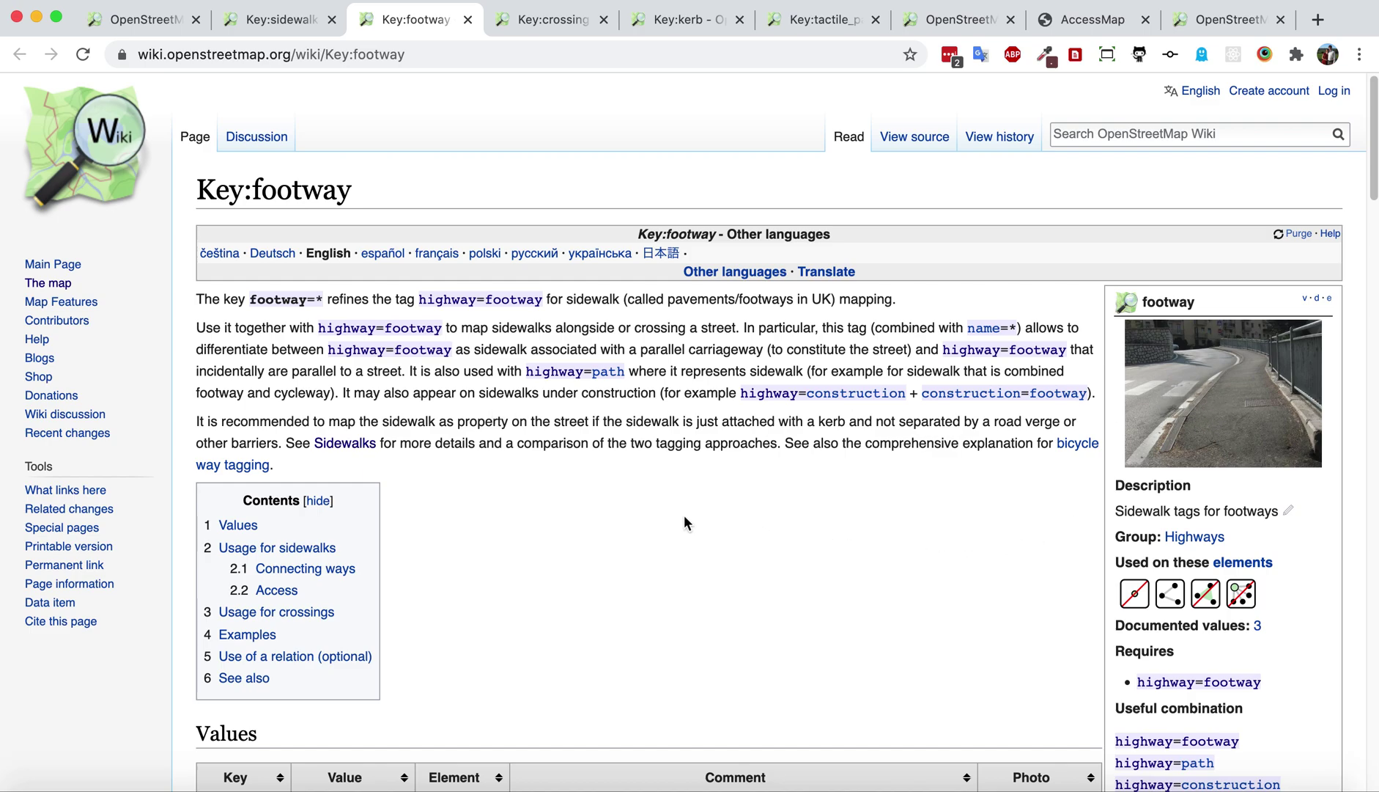
scroll(517, 484, down, 5)
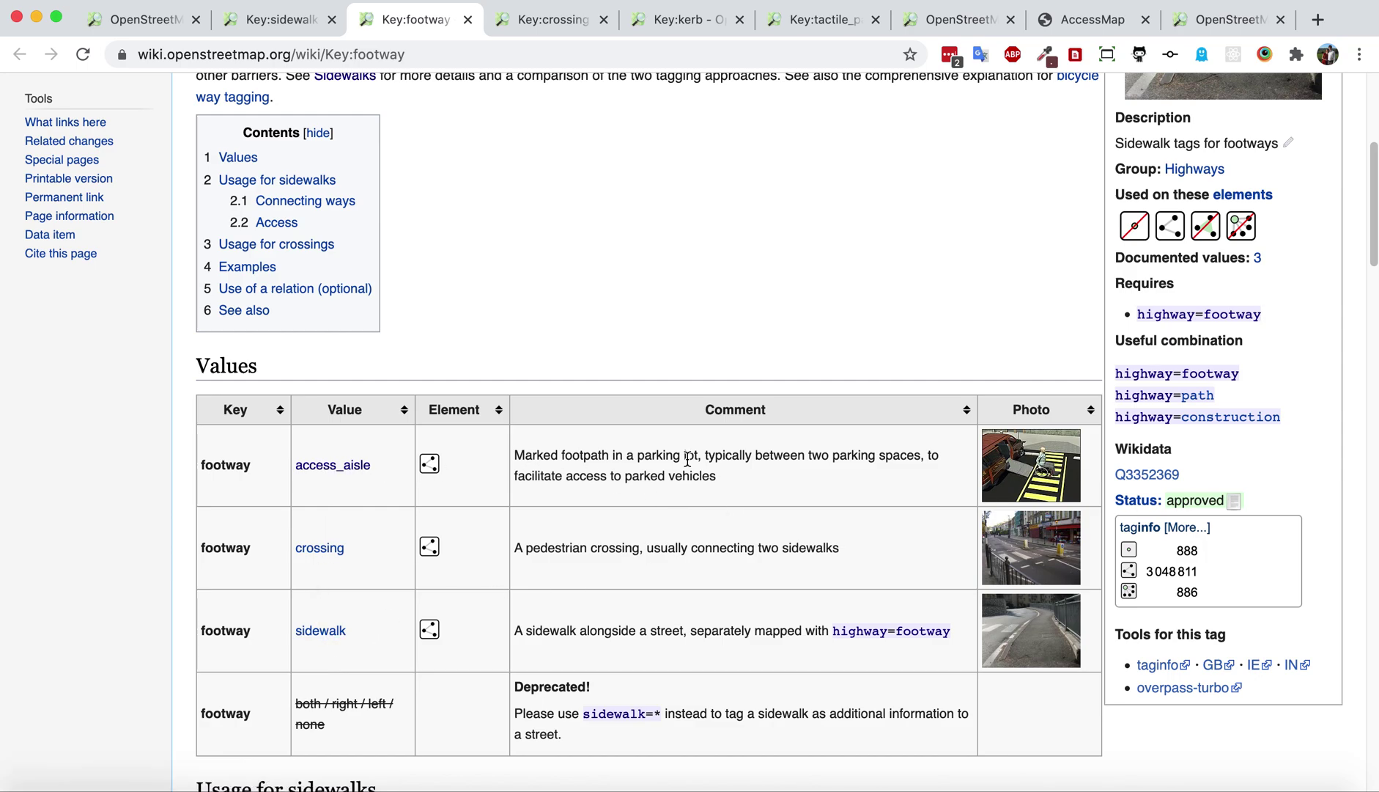
click(545, 19)
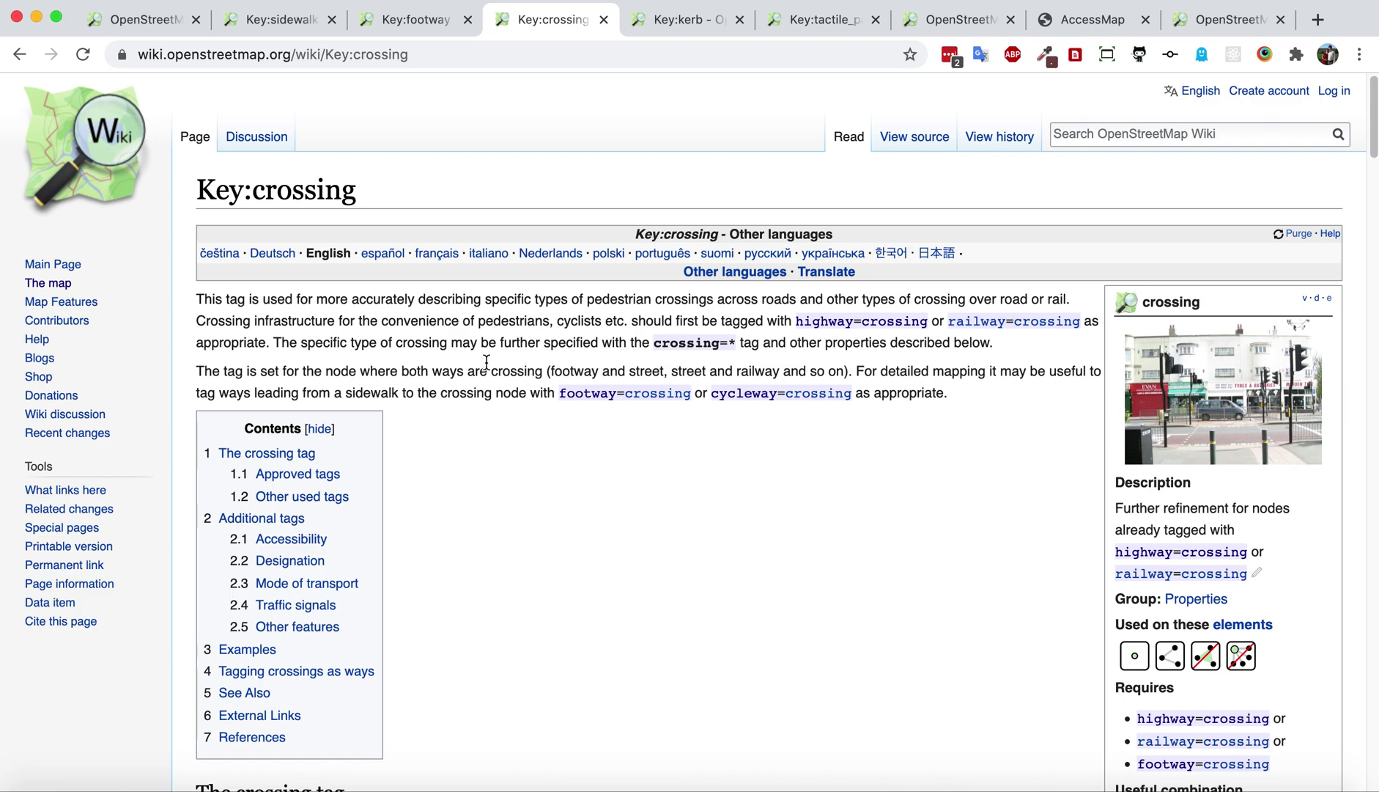
scroll(456, 344, down, 10)
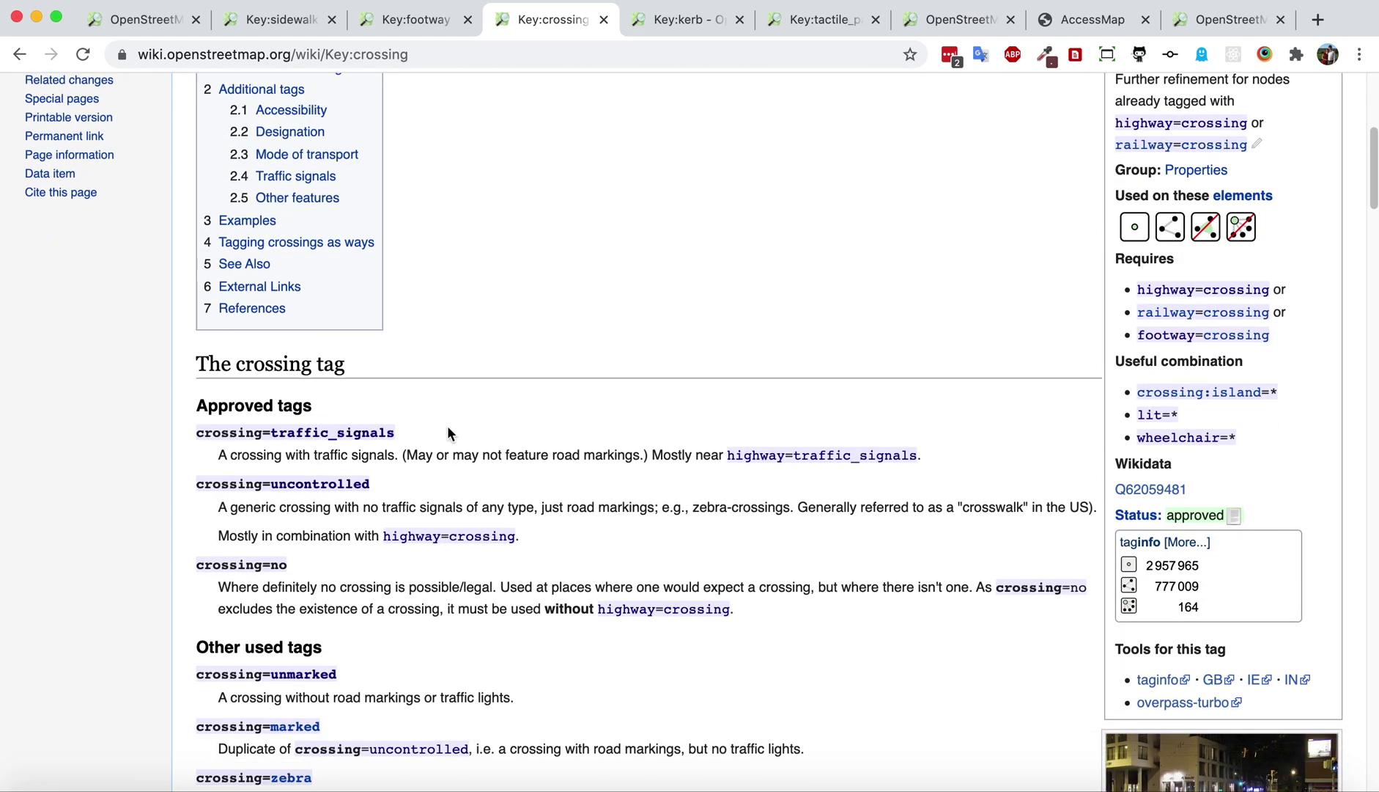
scroll(425, 434, down, 2)
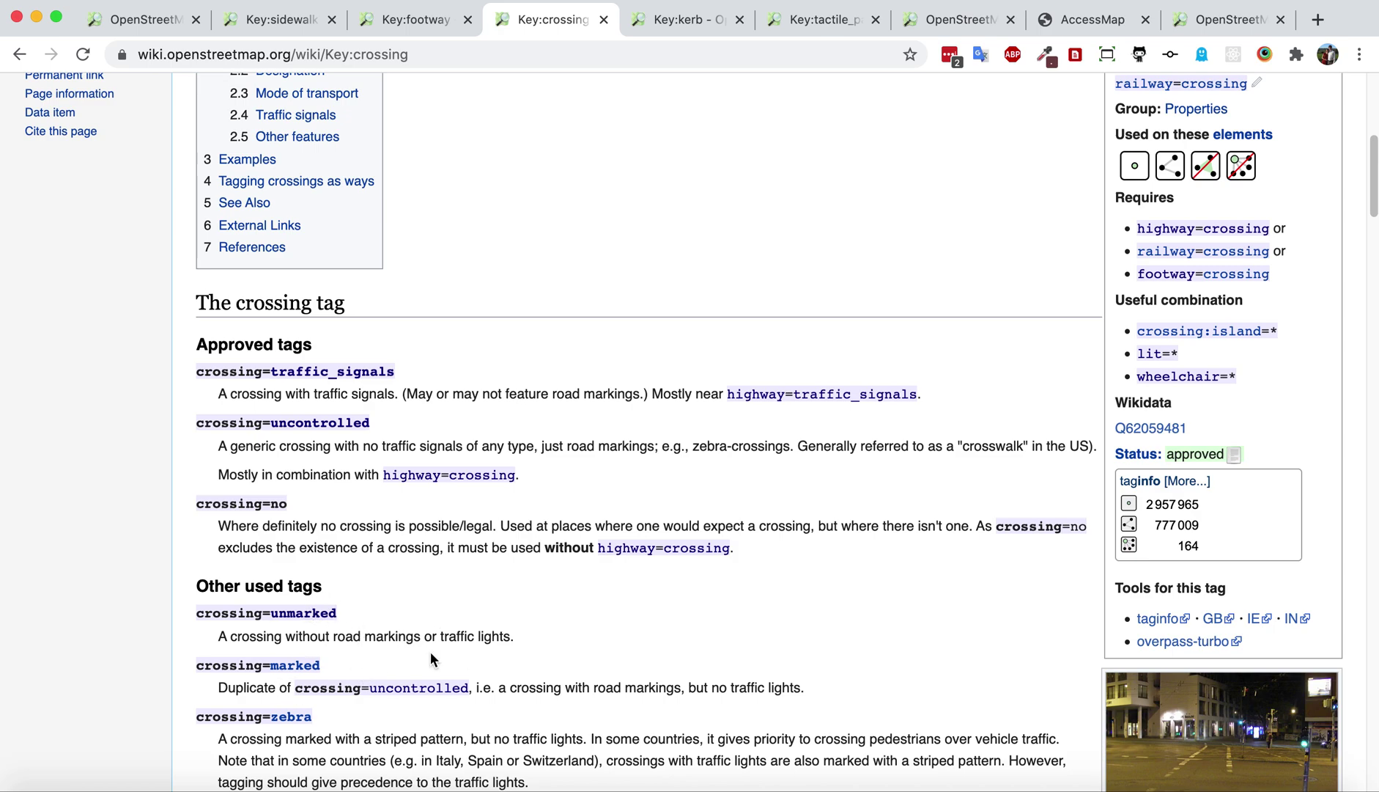
scroll(430, 652, down, 3)
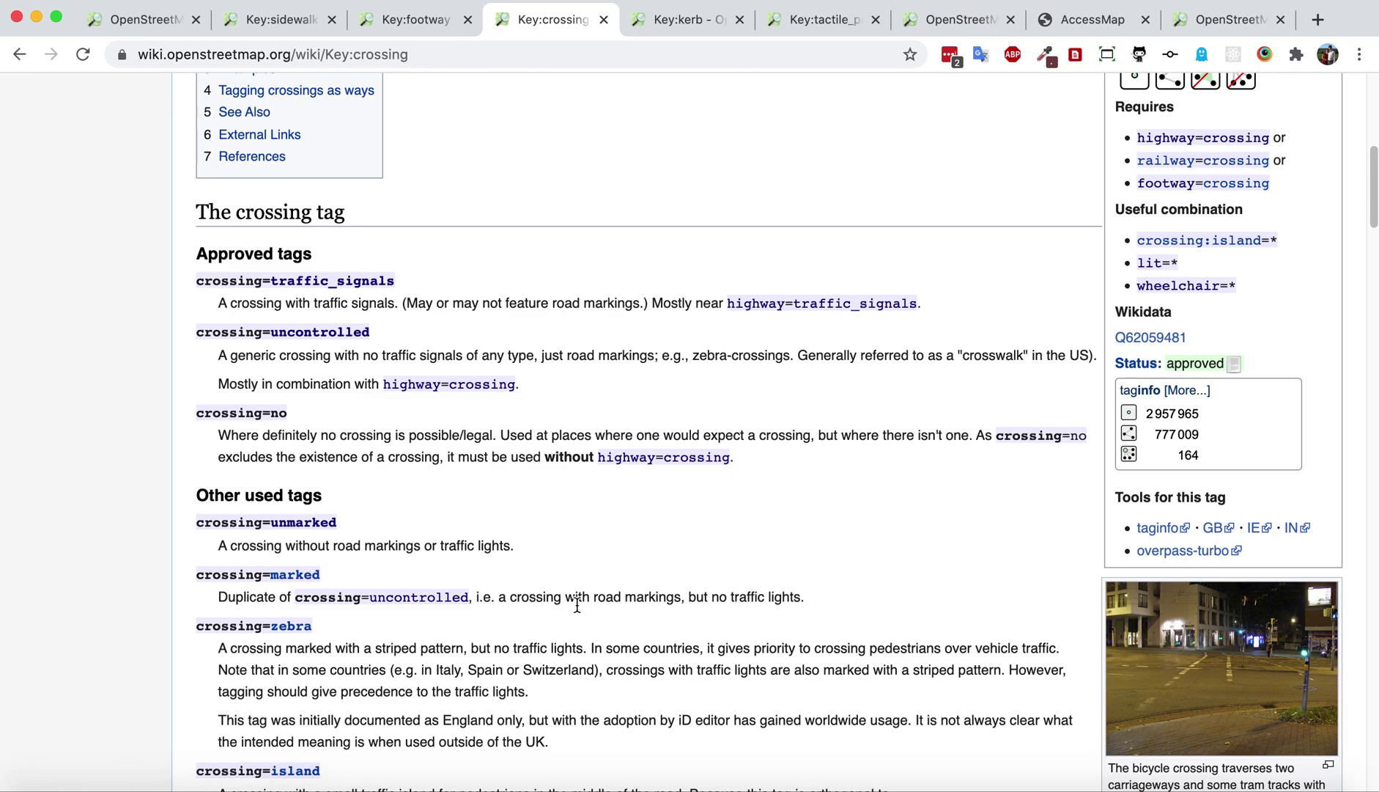
scroll(579, 604, down, 5)
scroll(511, 561, up, 2)
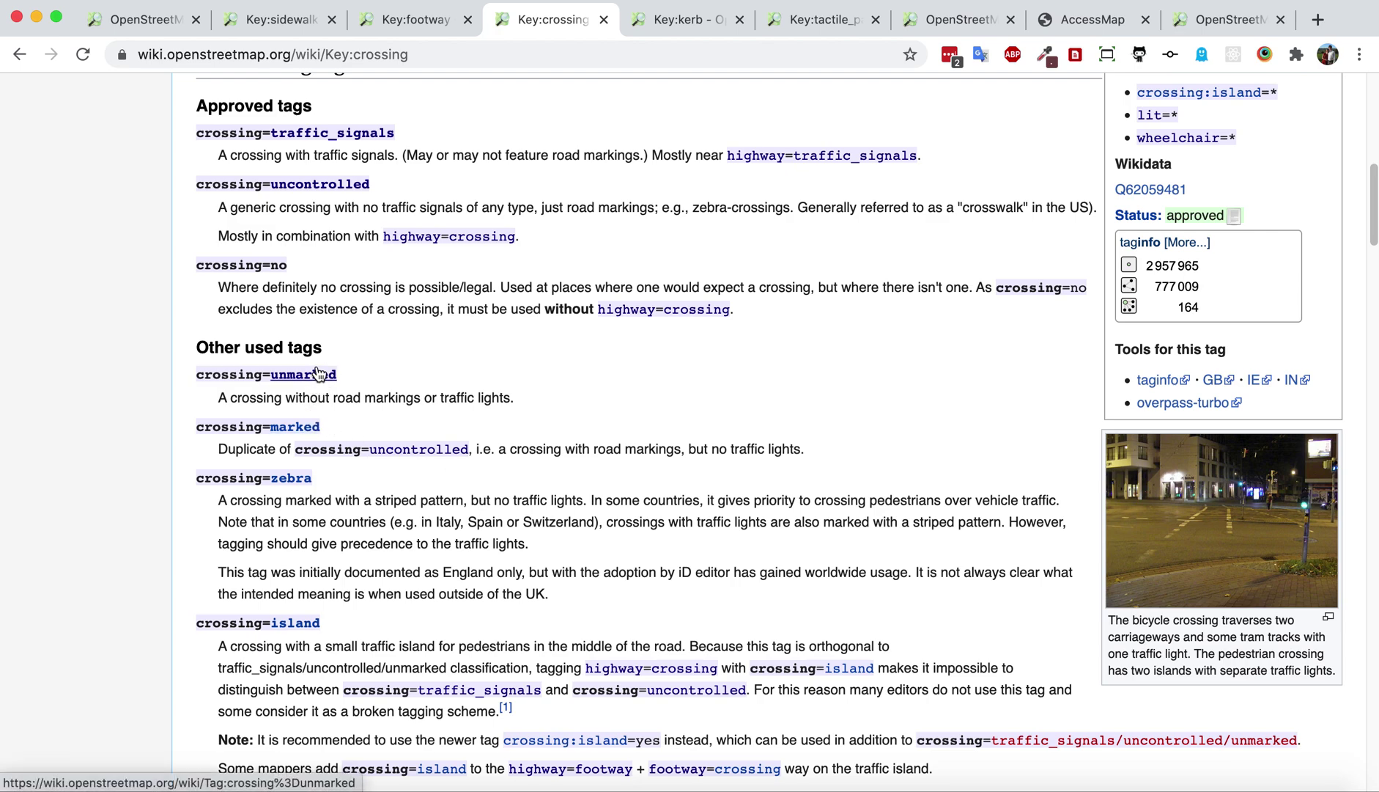
Open the Key:kerb wiki page and read its introduction and the raised kerb entry in the Tagging table
click(678, 24)
scroll(536, 350, up, 10)
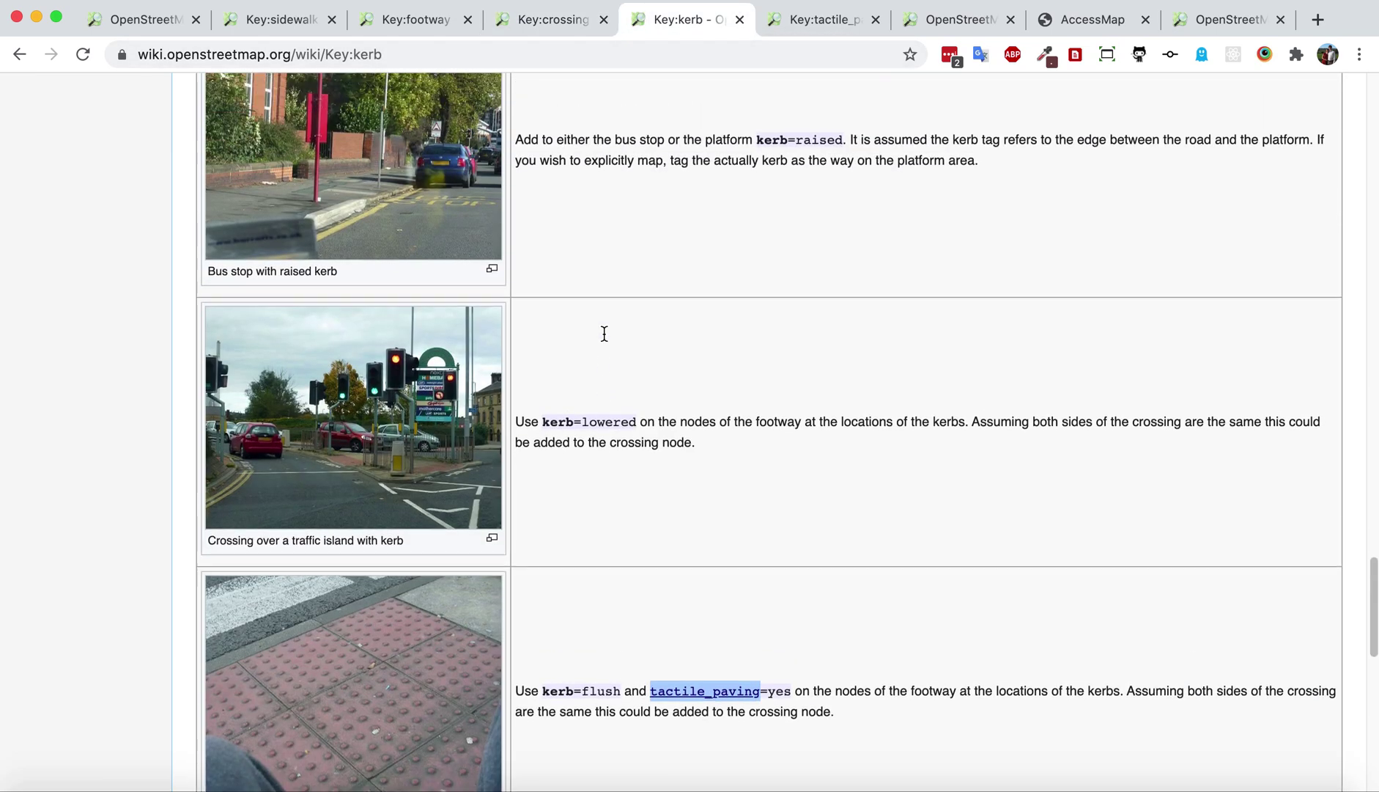
scroll(604, 340, up, 15)
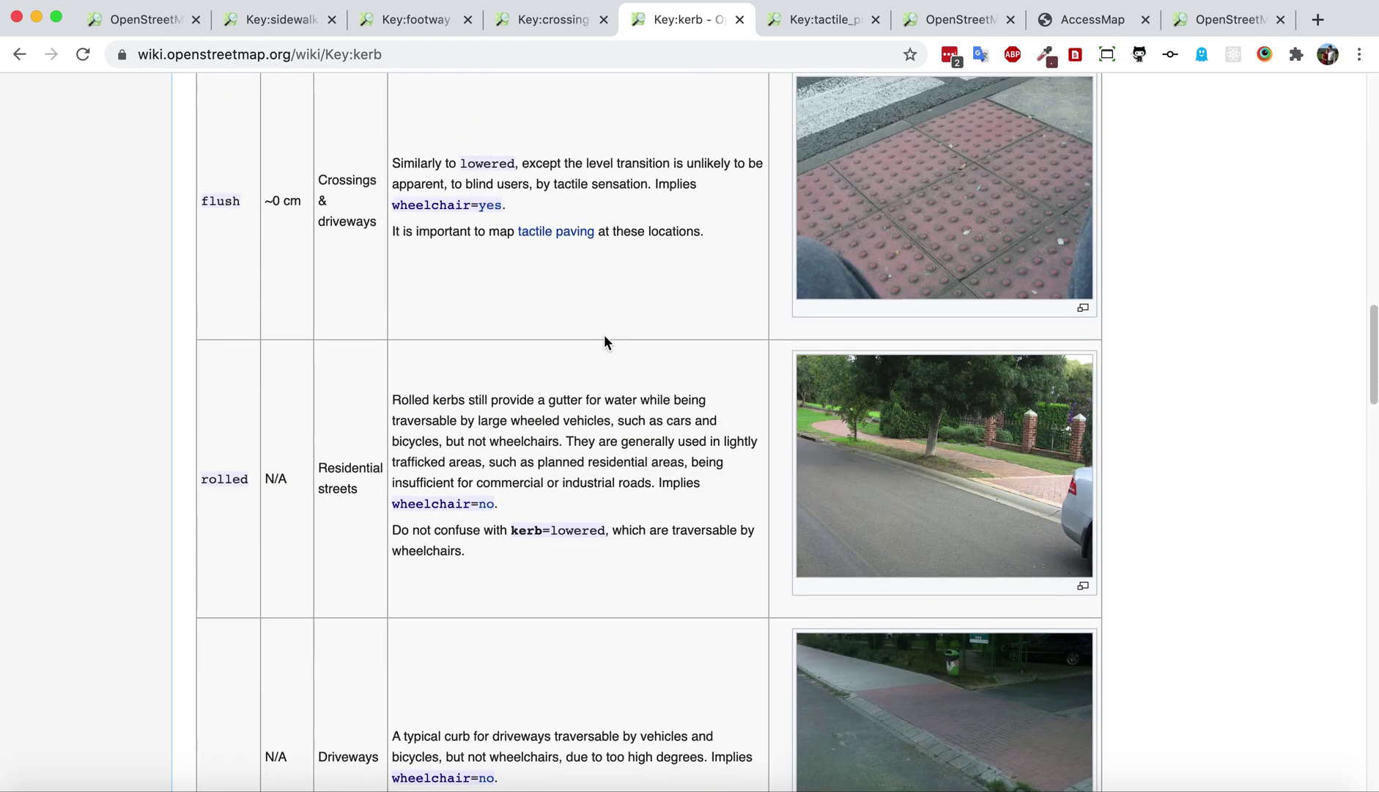
scroll(558, 301, down, 2)
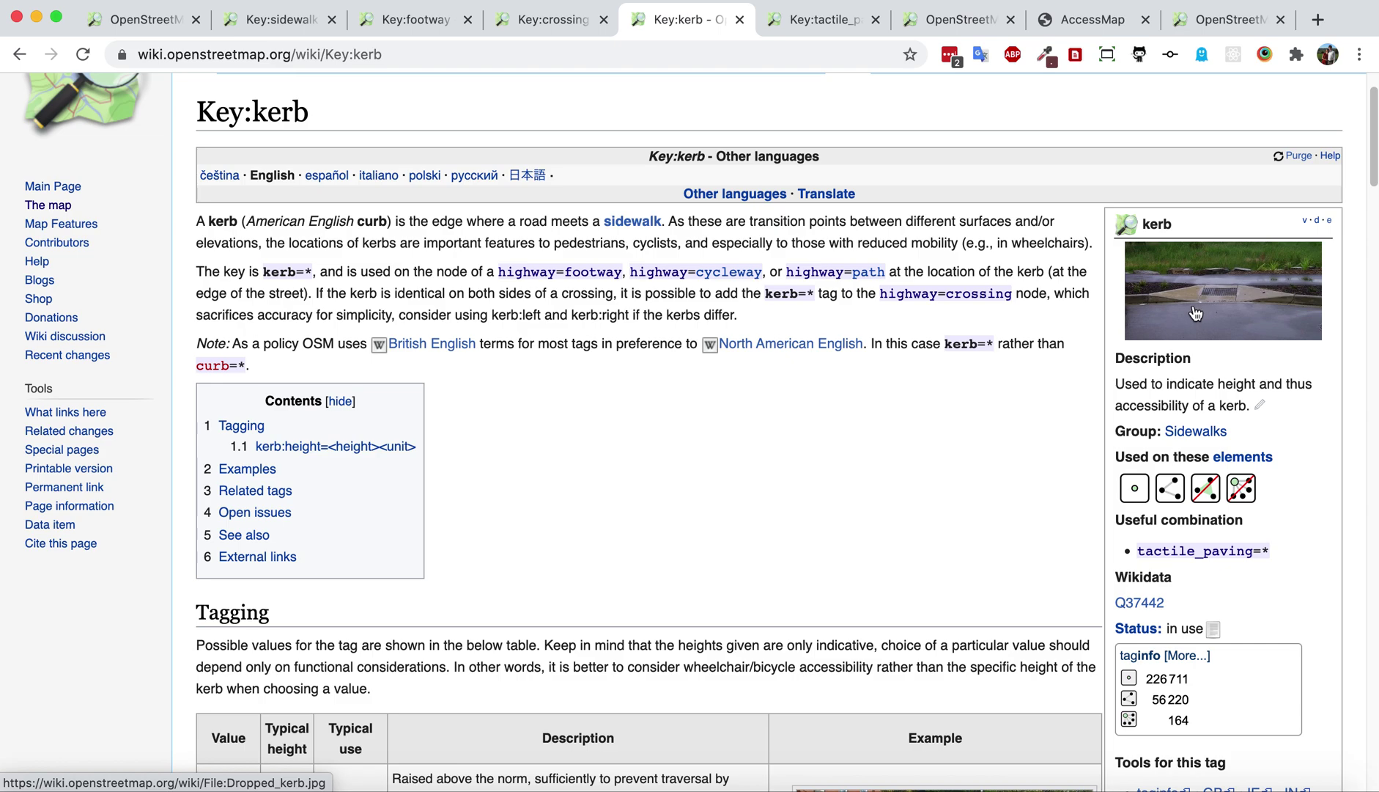
scroll(852, 343, down, 1)
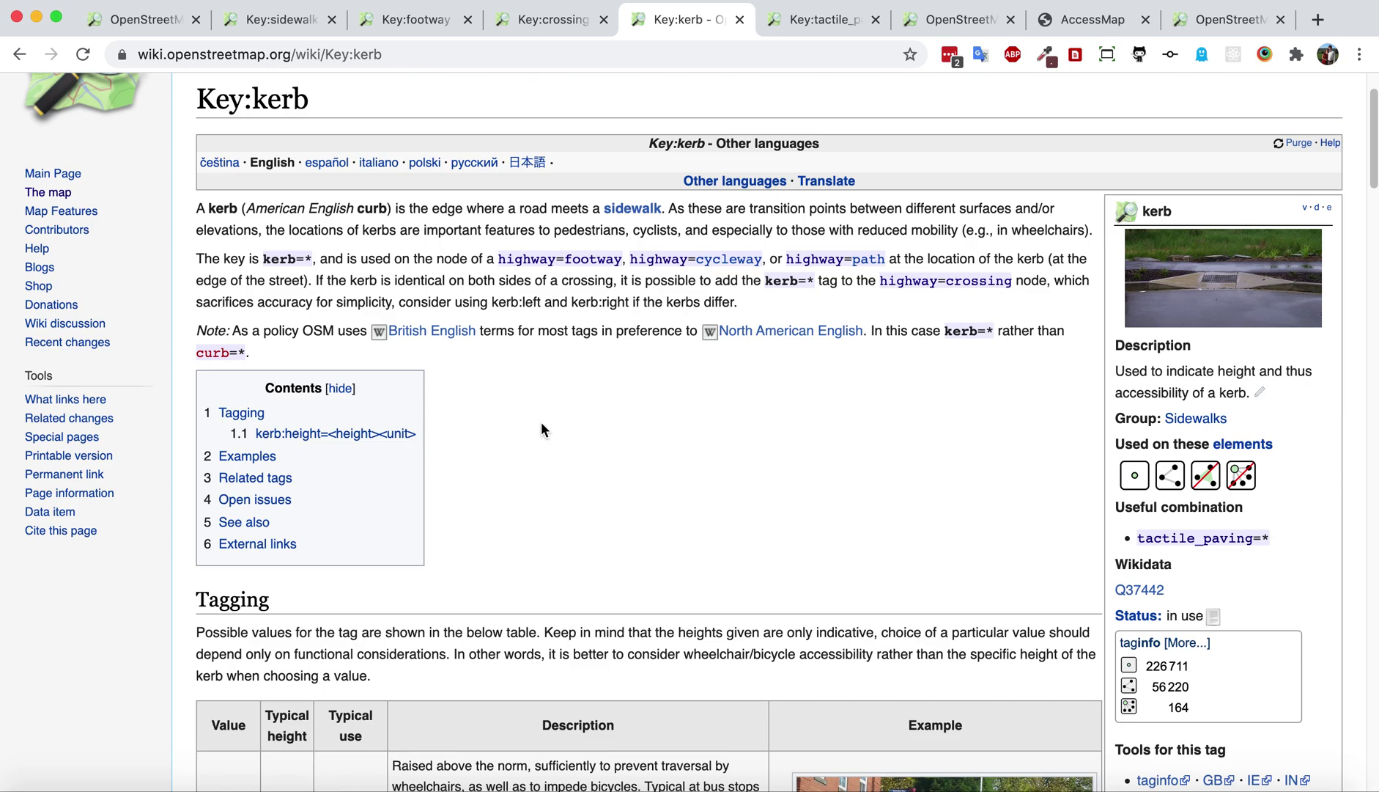
scroll(541, 429, down, 3)
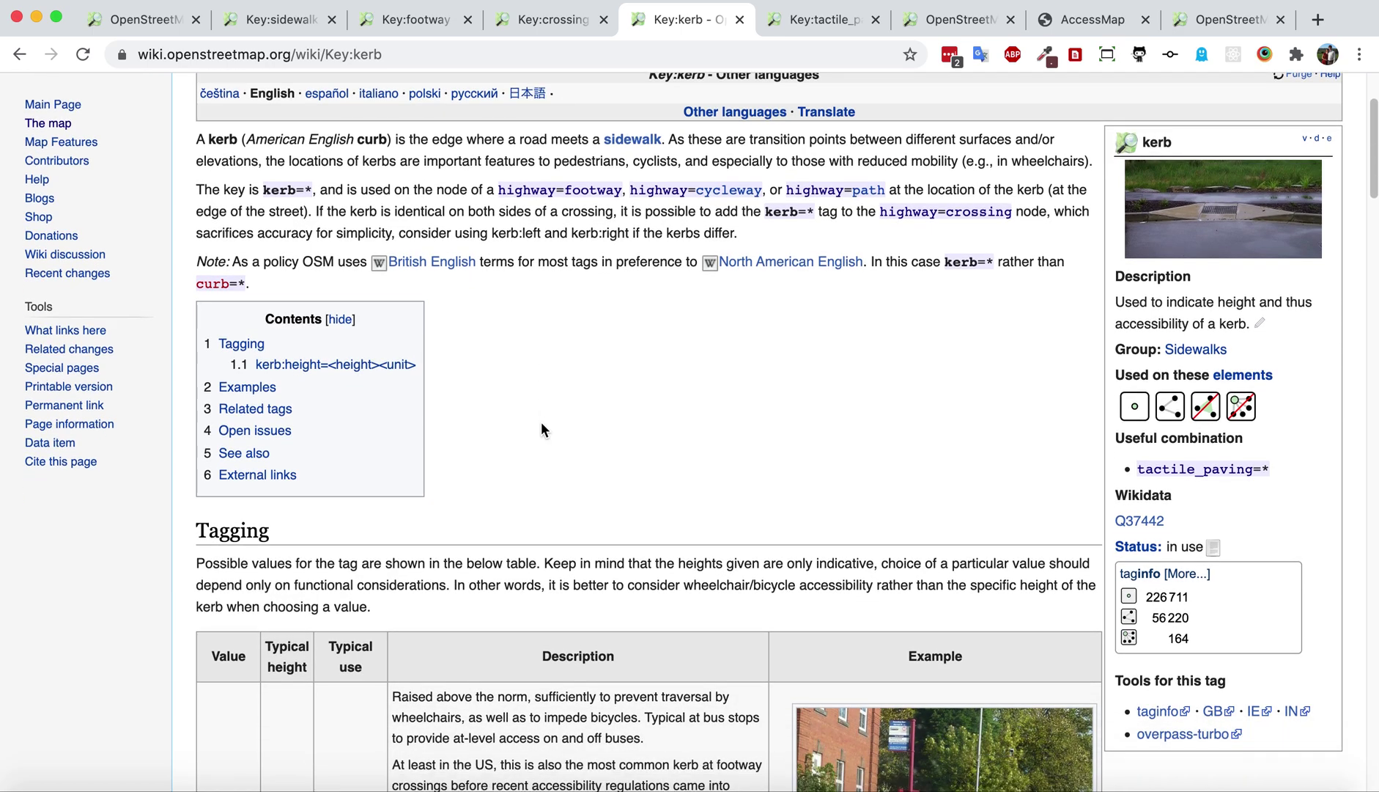
scroll(541, 431, down, 2)
scroll(519, 381, down, 5)
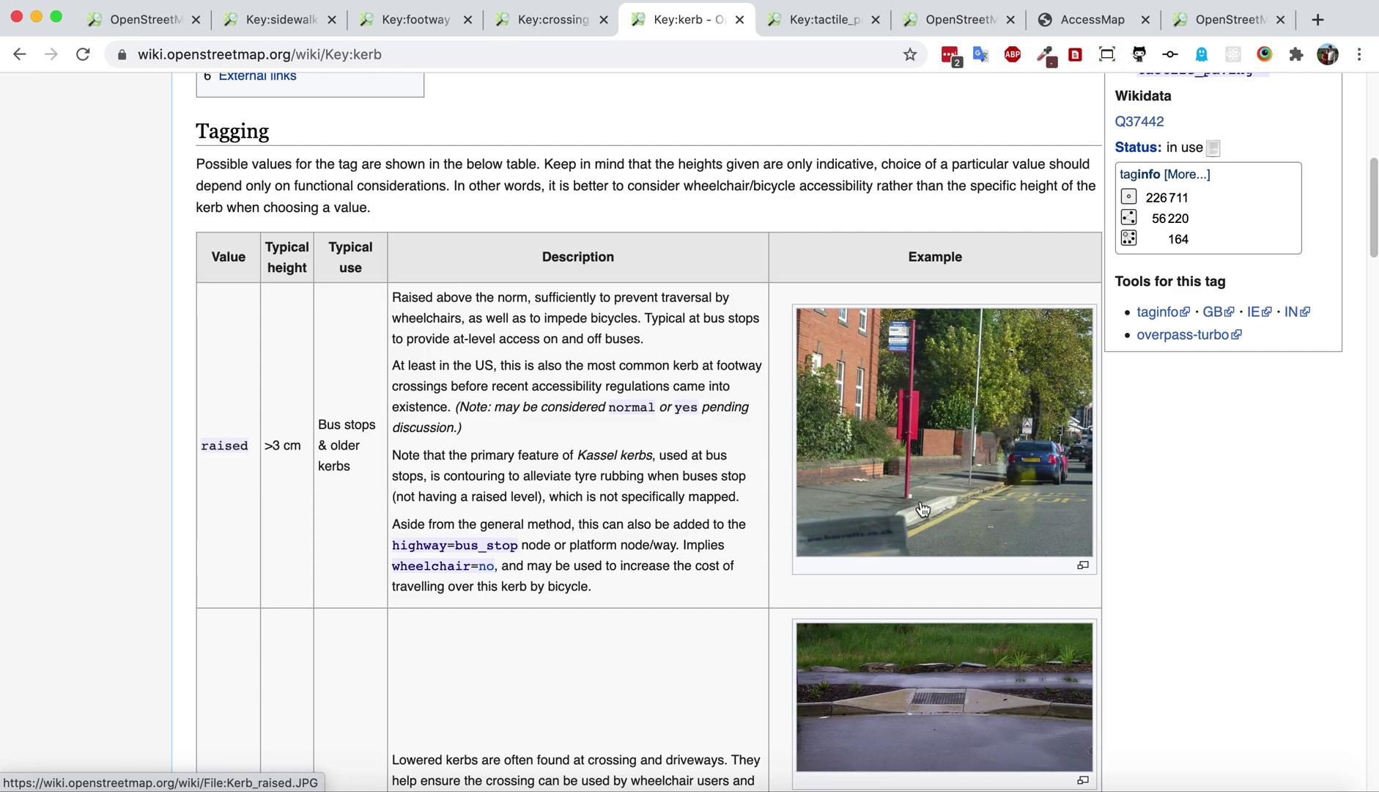
Examine the remaining Key:kerb values, from lowered, flush and rolled to yes and no, and return to the Tagging section's start
scroll(567, 432, down, 5)
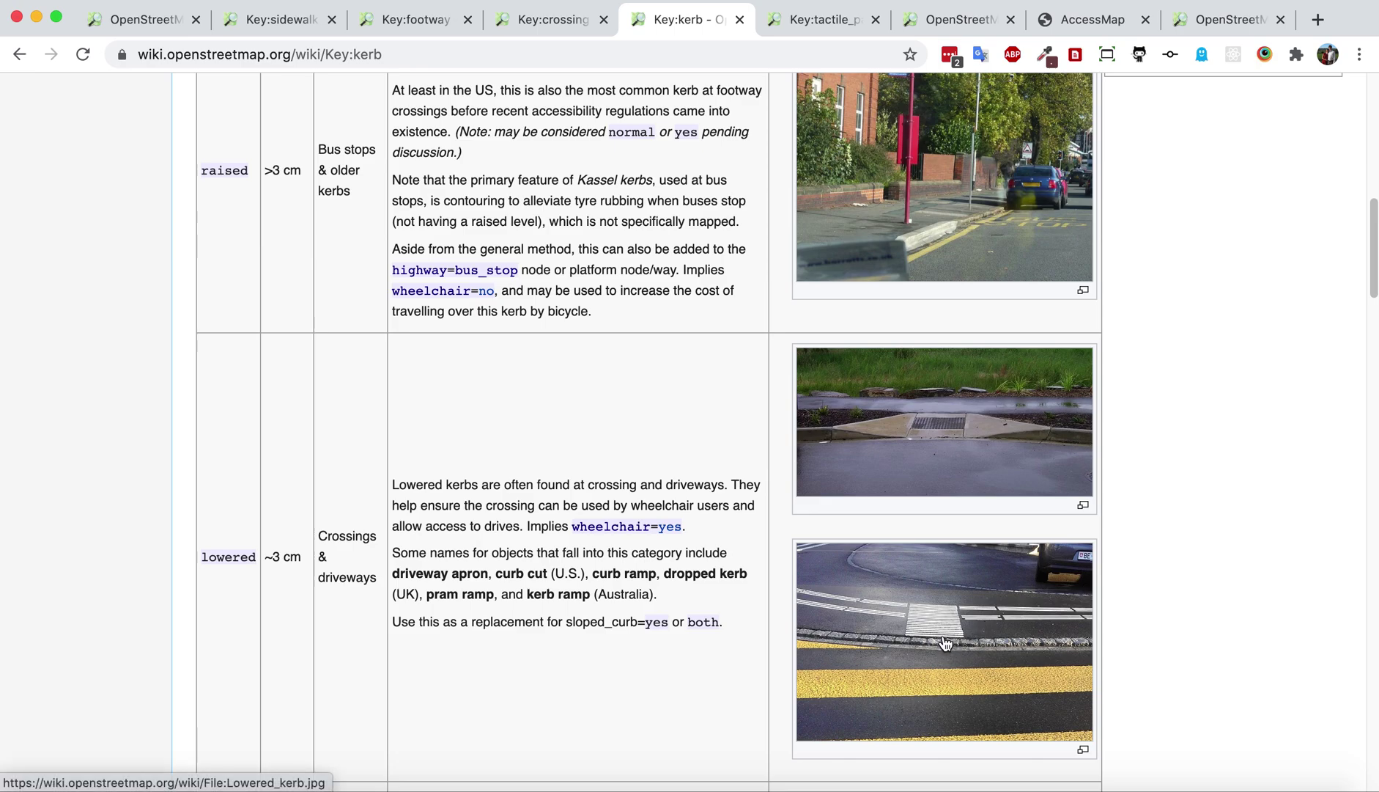
scroll(960, 641, down, 5)
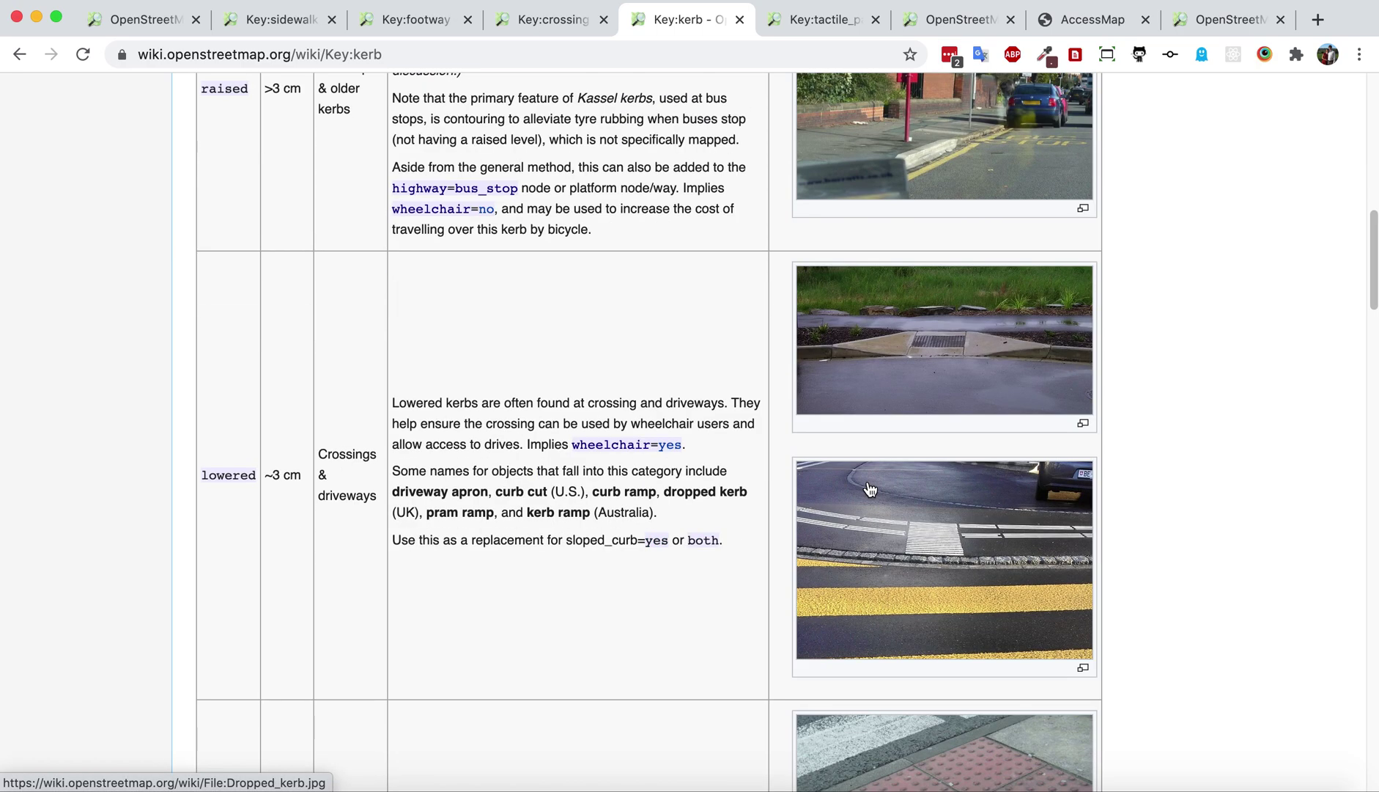
scroll(670, 440, down, 1)
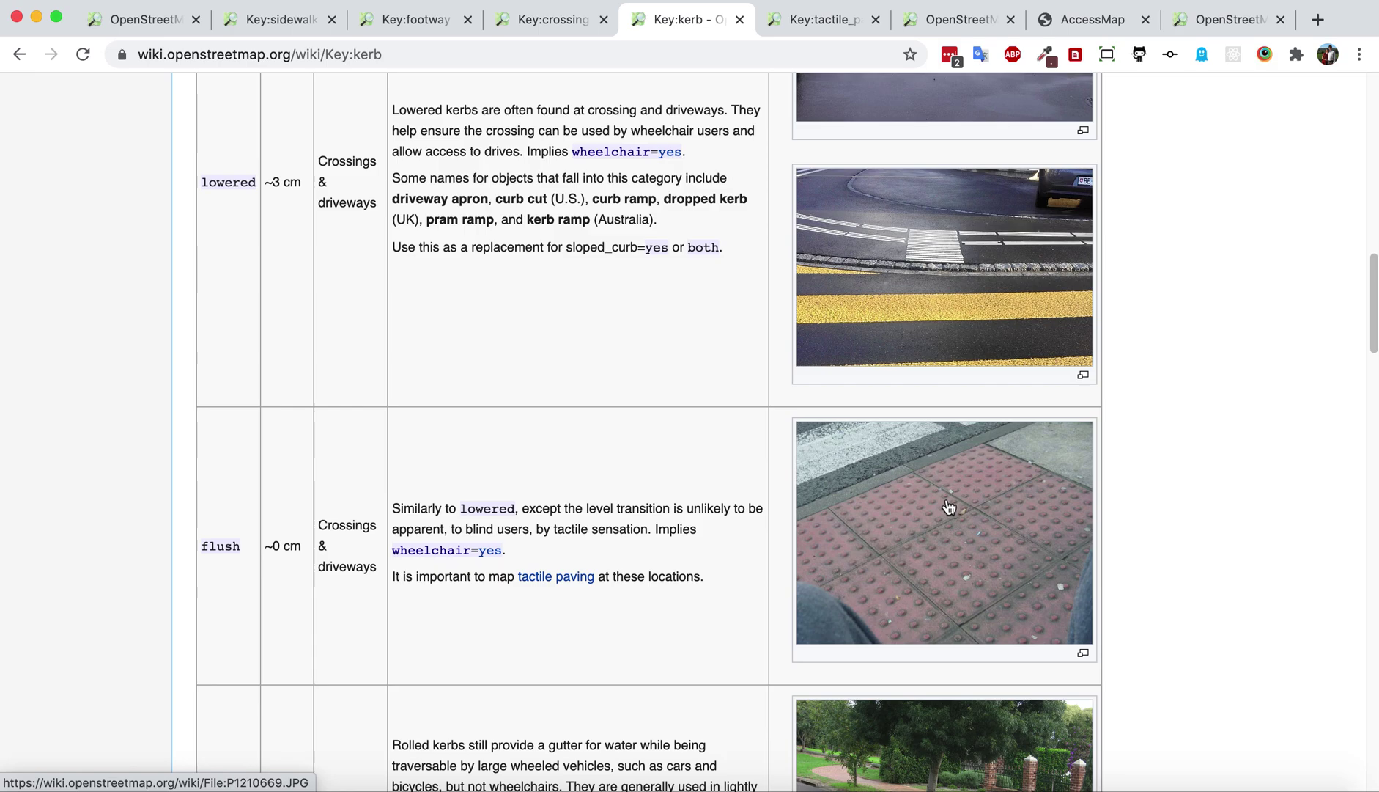
scroll(865, 453, down, 3)
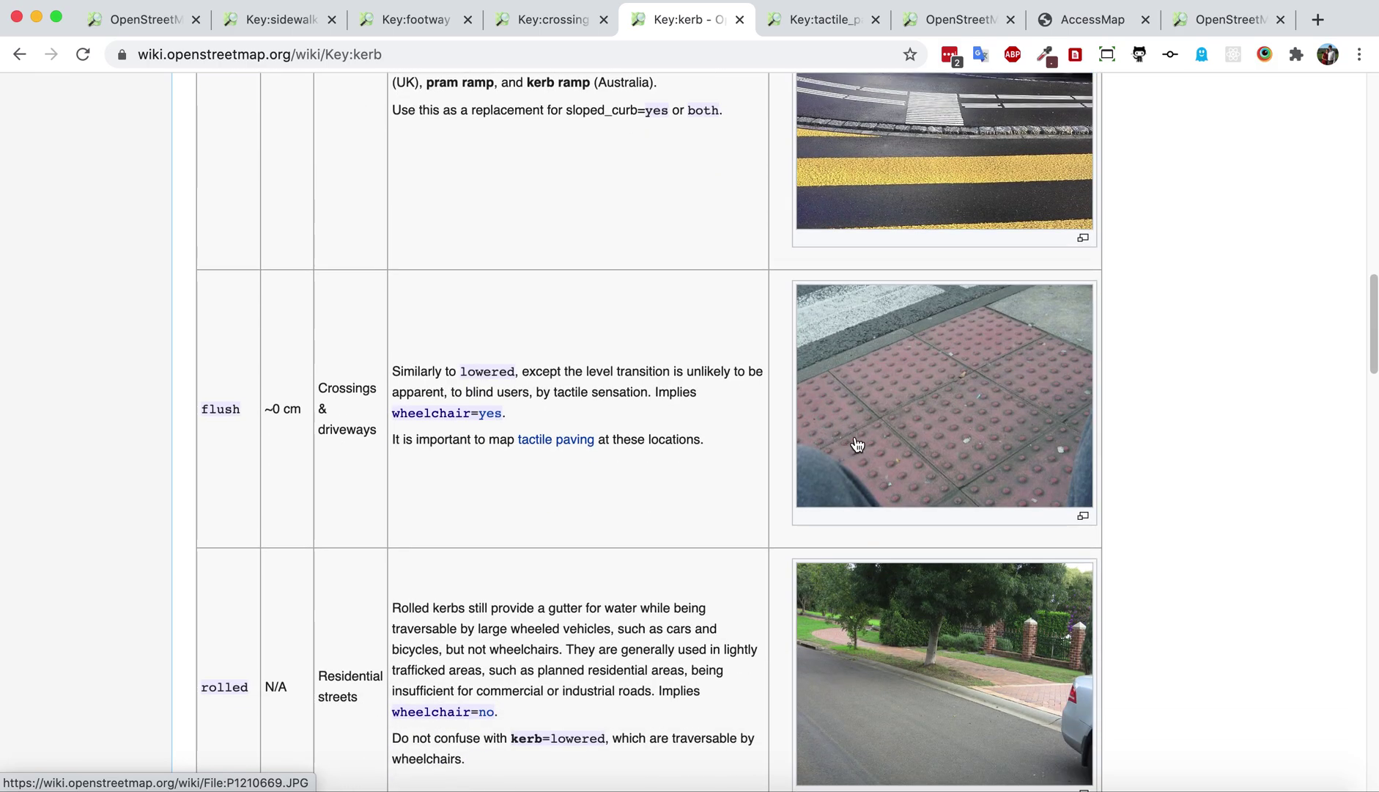
scroll(902, 505, down, 3)
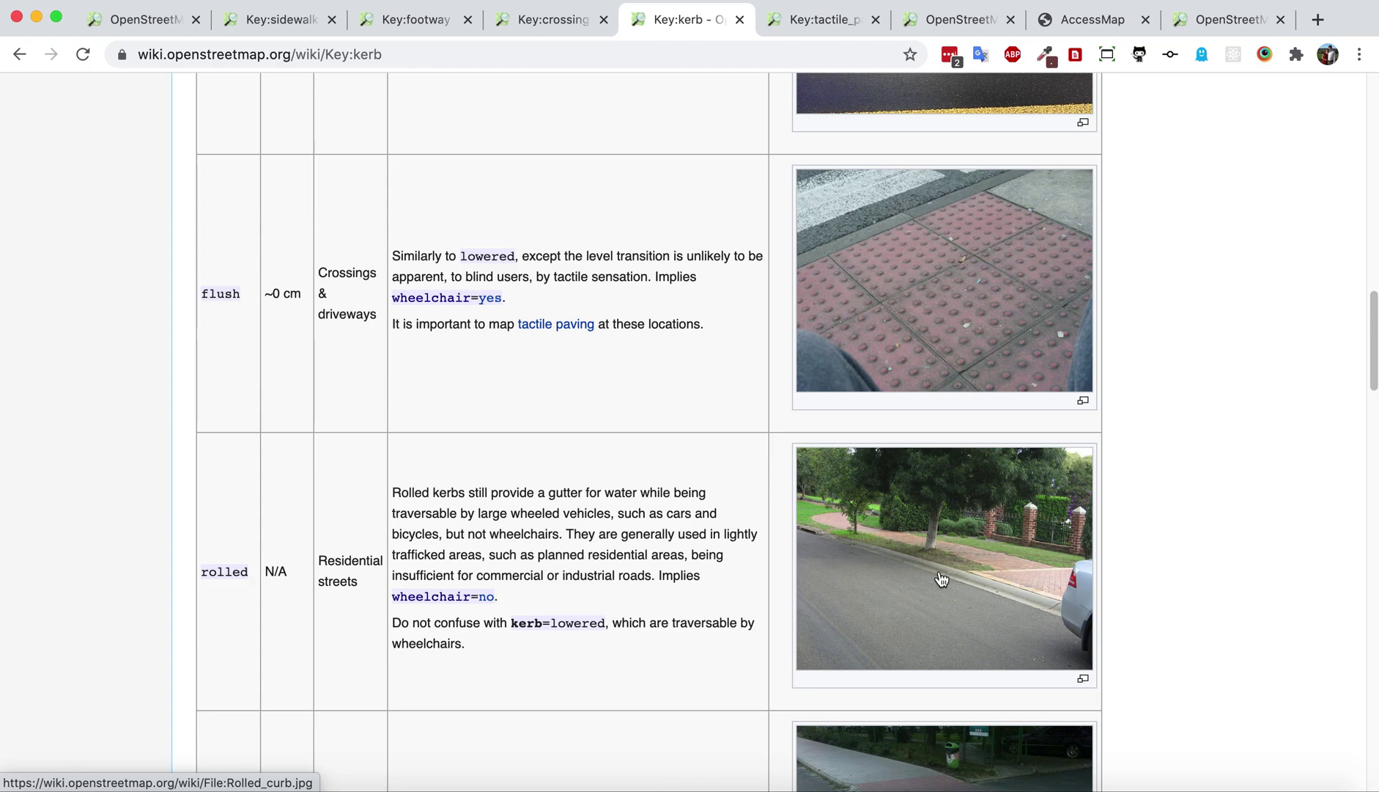
scroll(942, 579, down, 8)
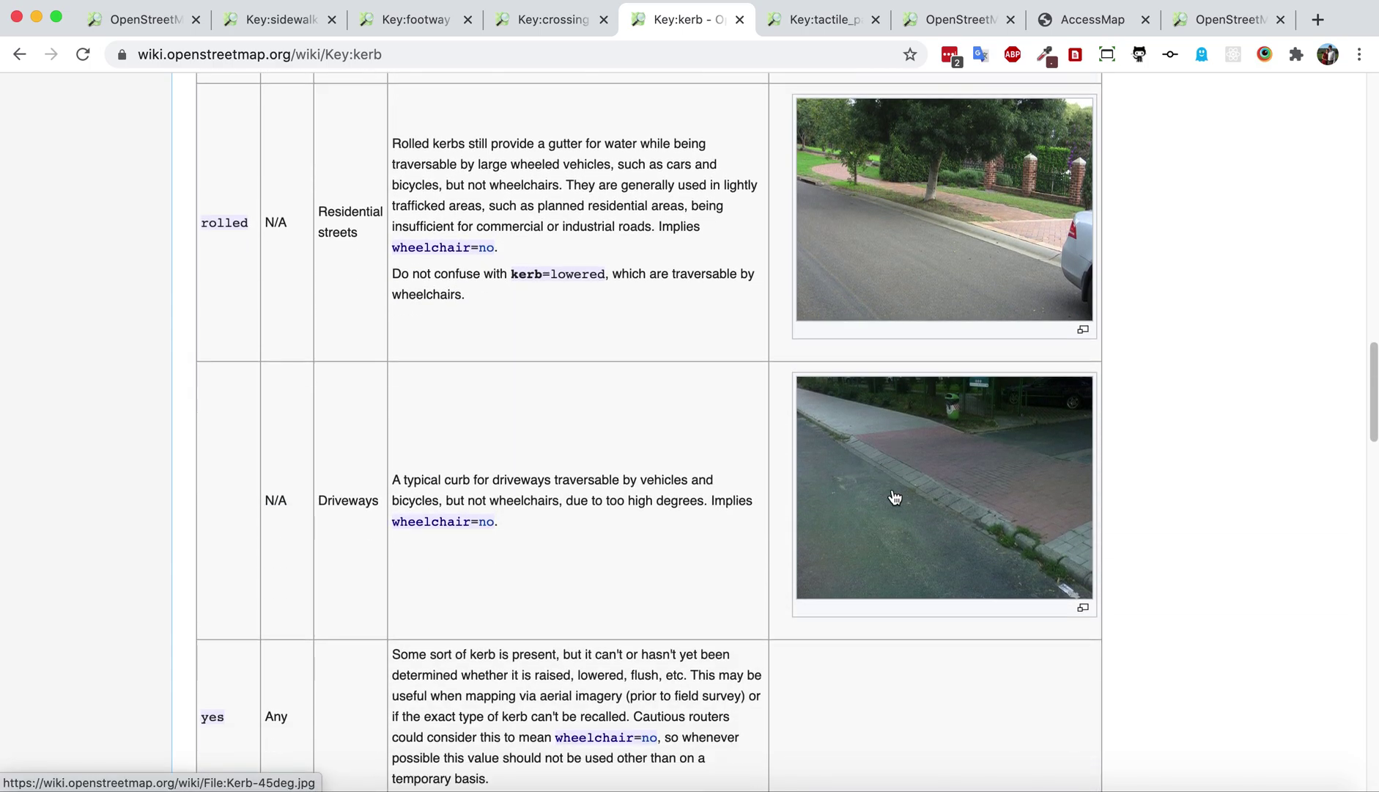
scroll(895, 498, down, 2)
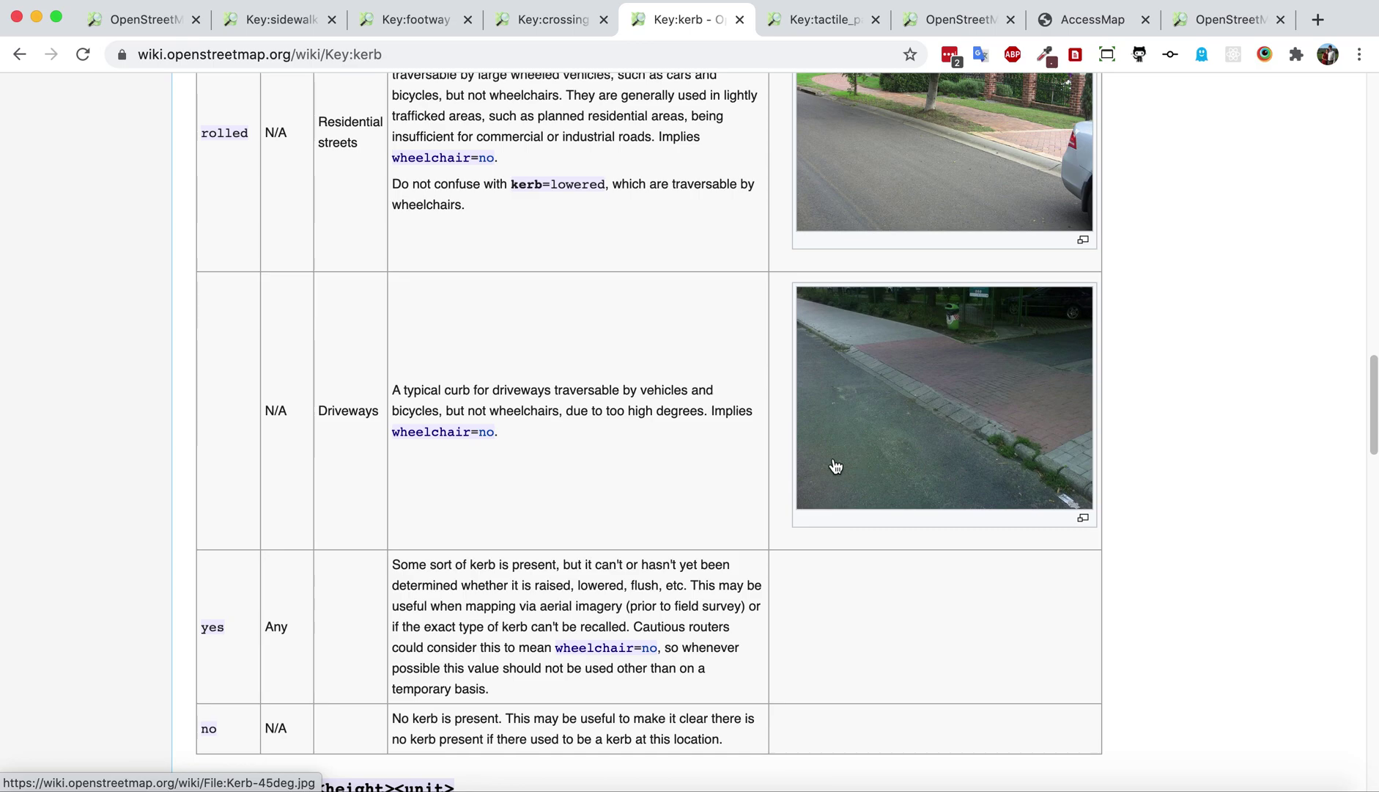
scroll(835, 467, down, 1)
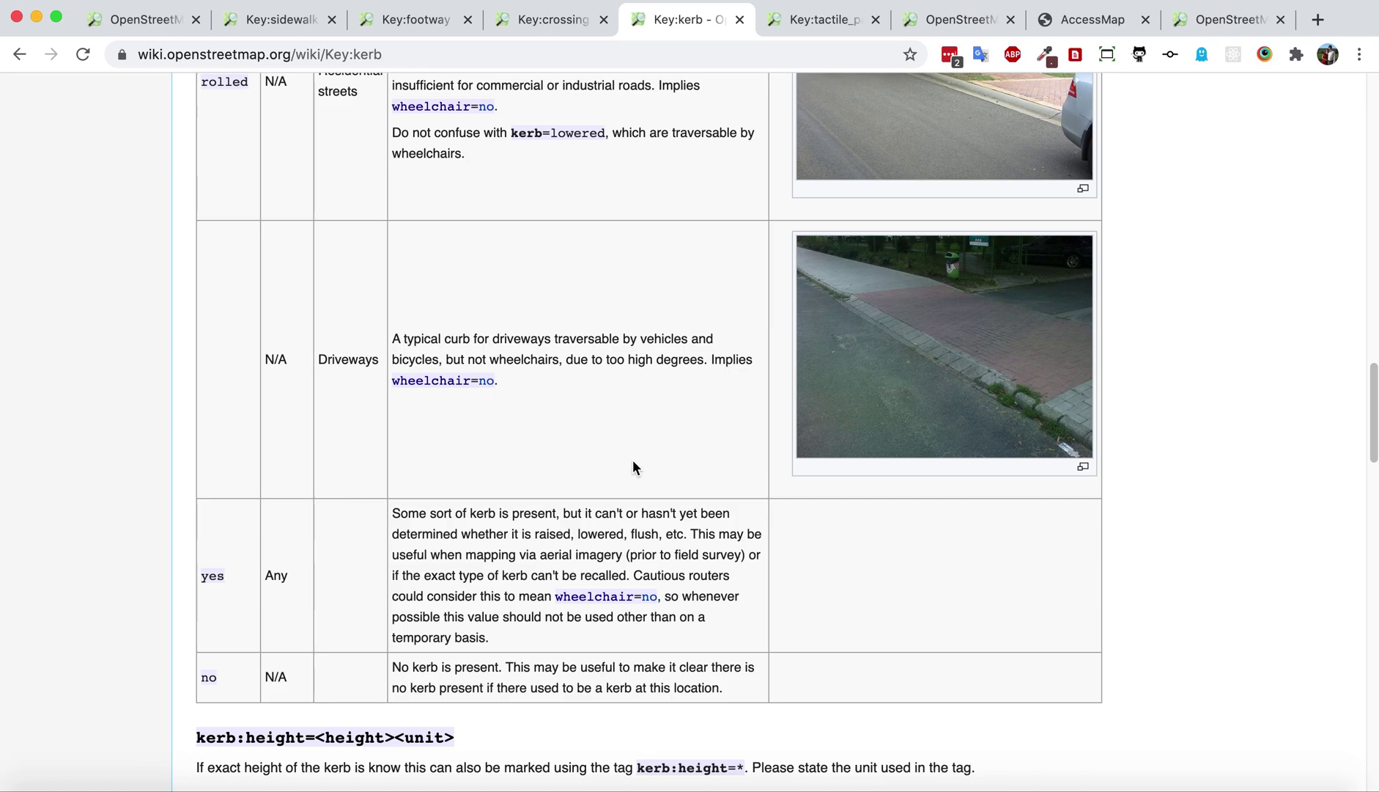
scroll(635, 462, up, 15)
scroll(635, 459, up, 5)
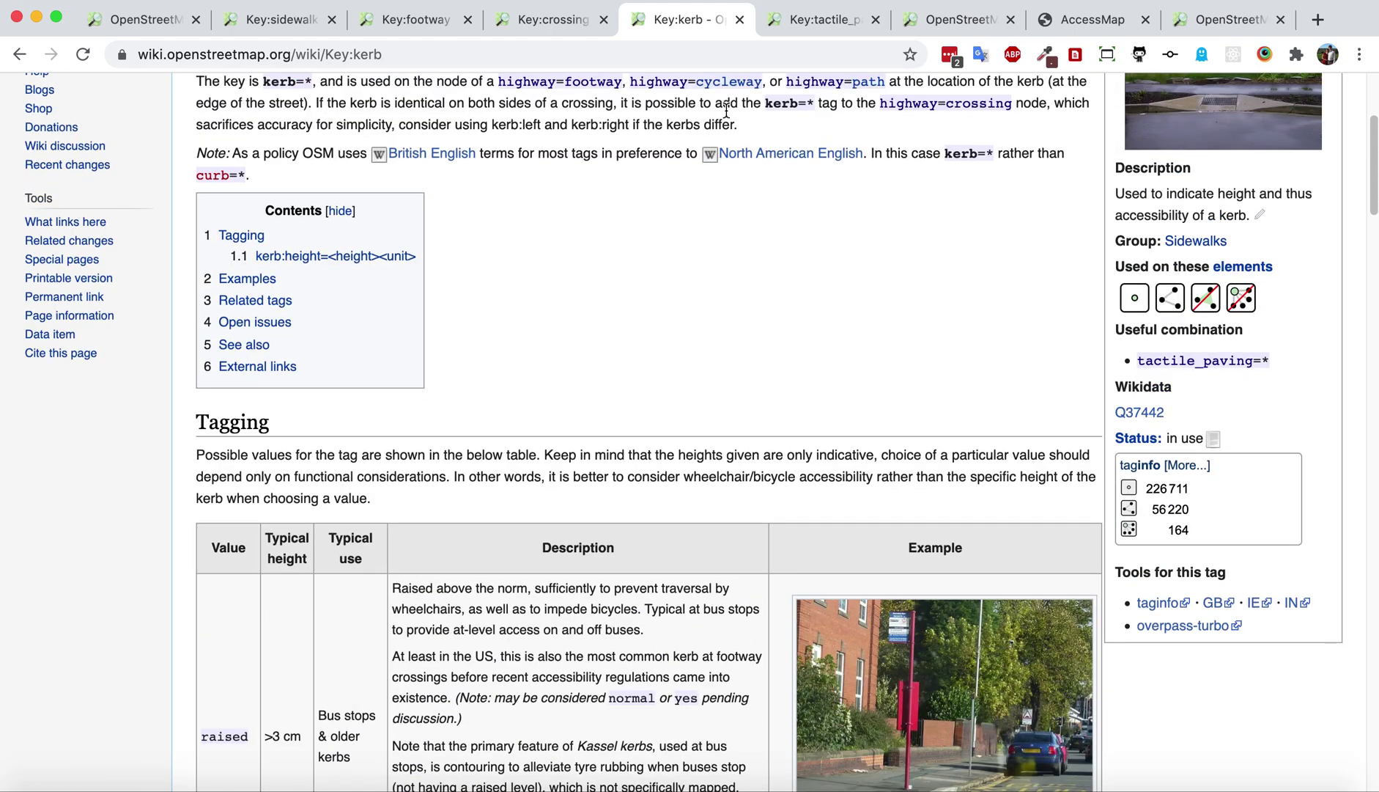
View the Key:tactile_paving wiki page and revisit the OpenStreetMap map and the Key:kerb page
click(813, 19)
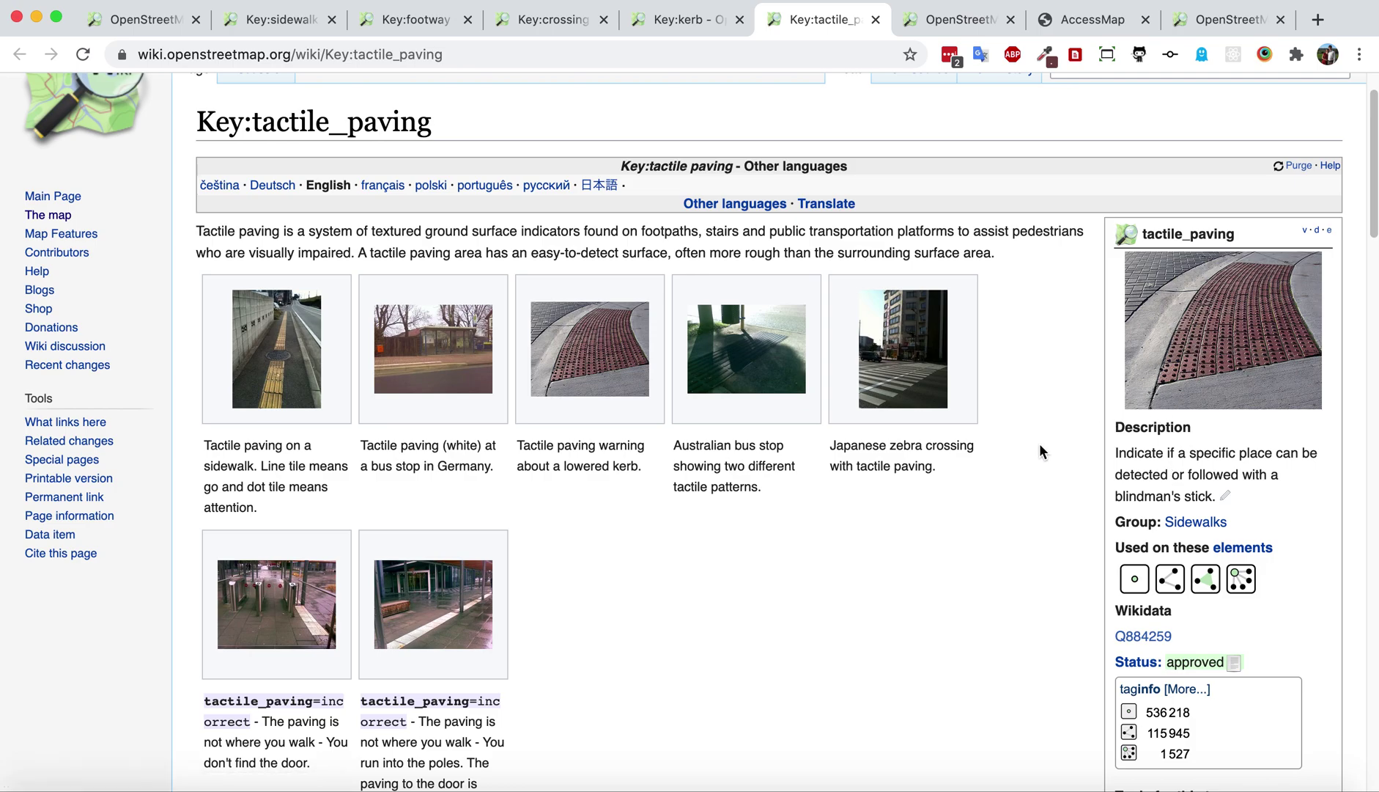
click(143, 22)
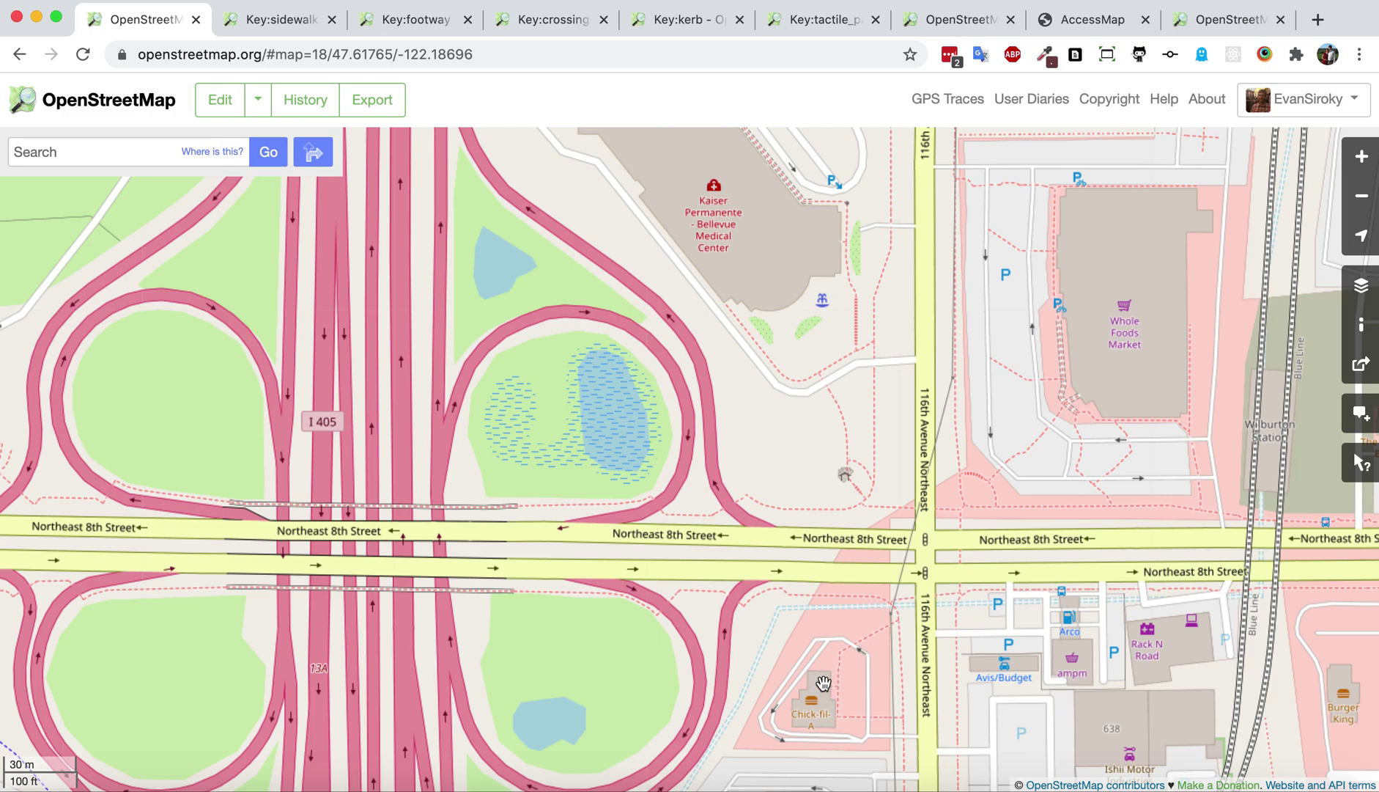
click(689, 20)
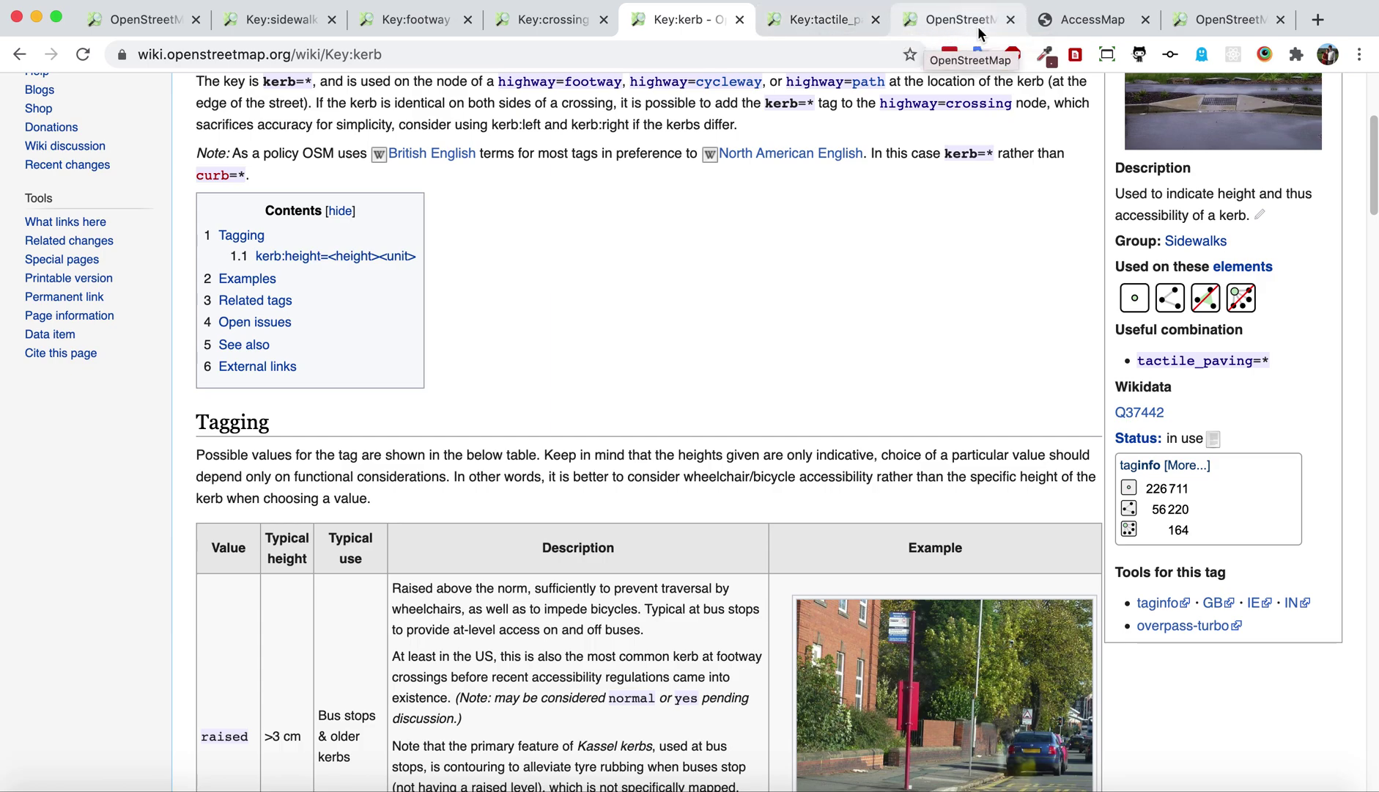
Switch to AccessMap and examine Seattle's sidewalk inclines citywide and around the route between points A and B
click(1080, 27)
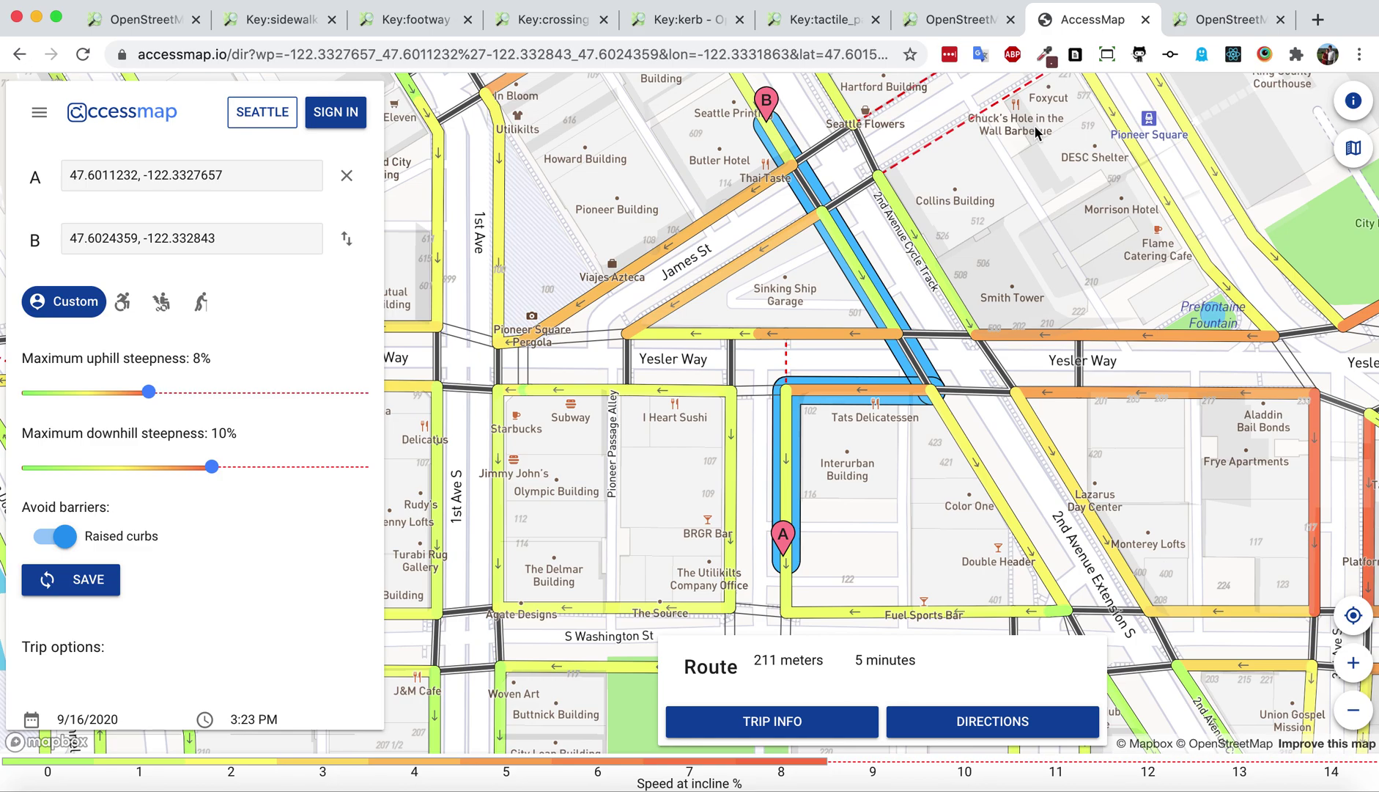
scroll(993, 285, down, 10)
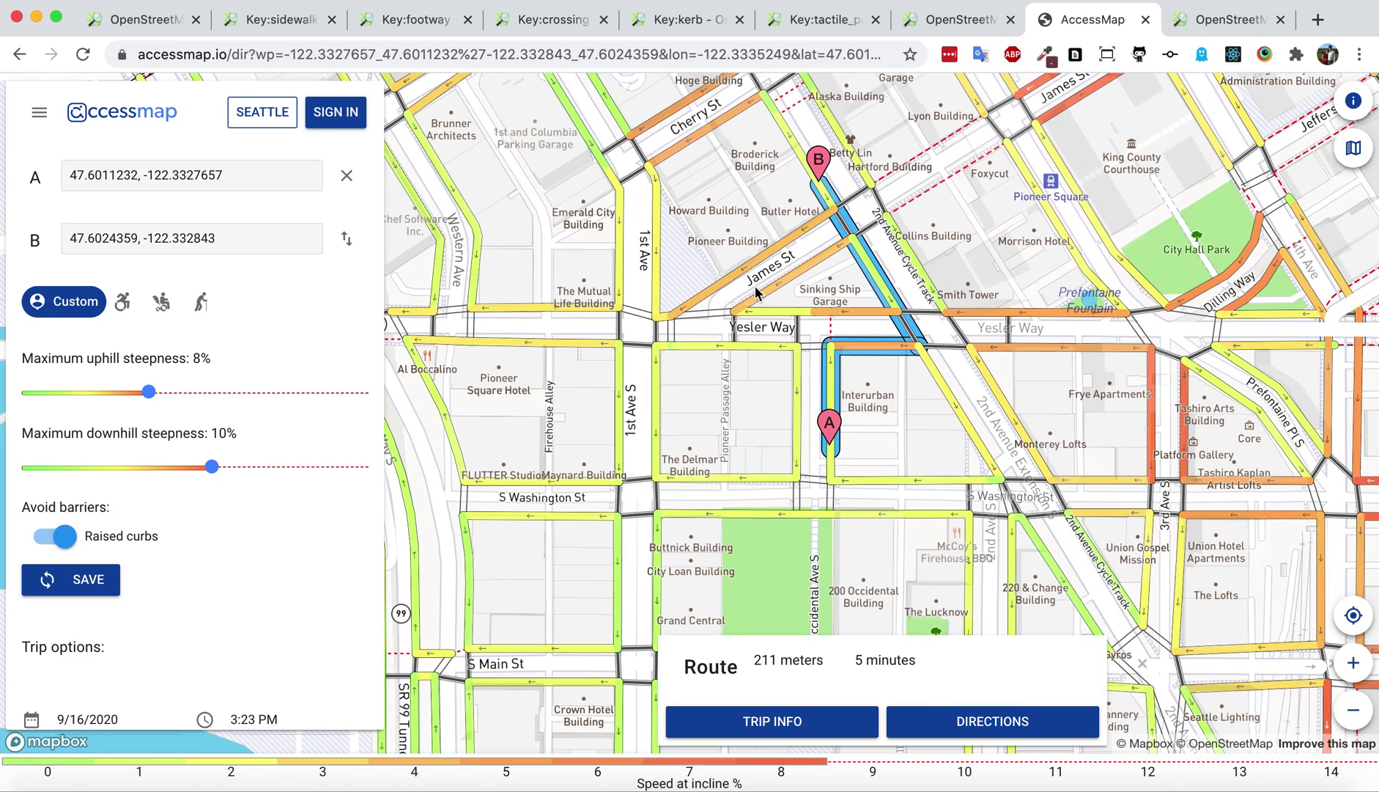
scroll(757, 291, down, 10)
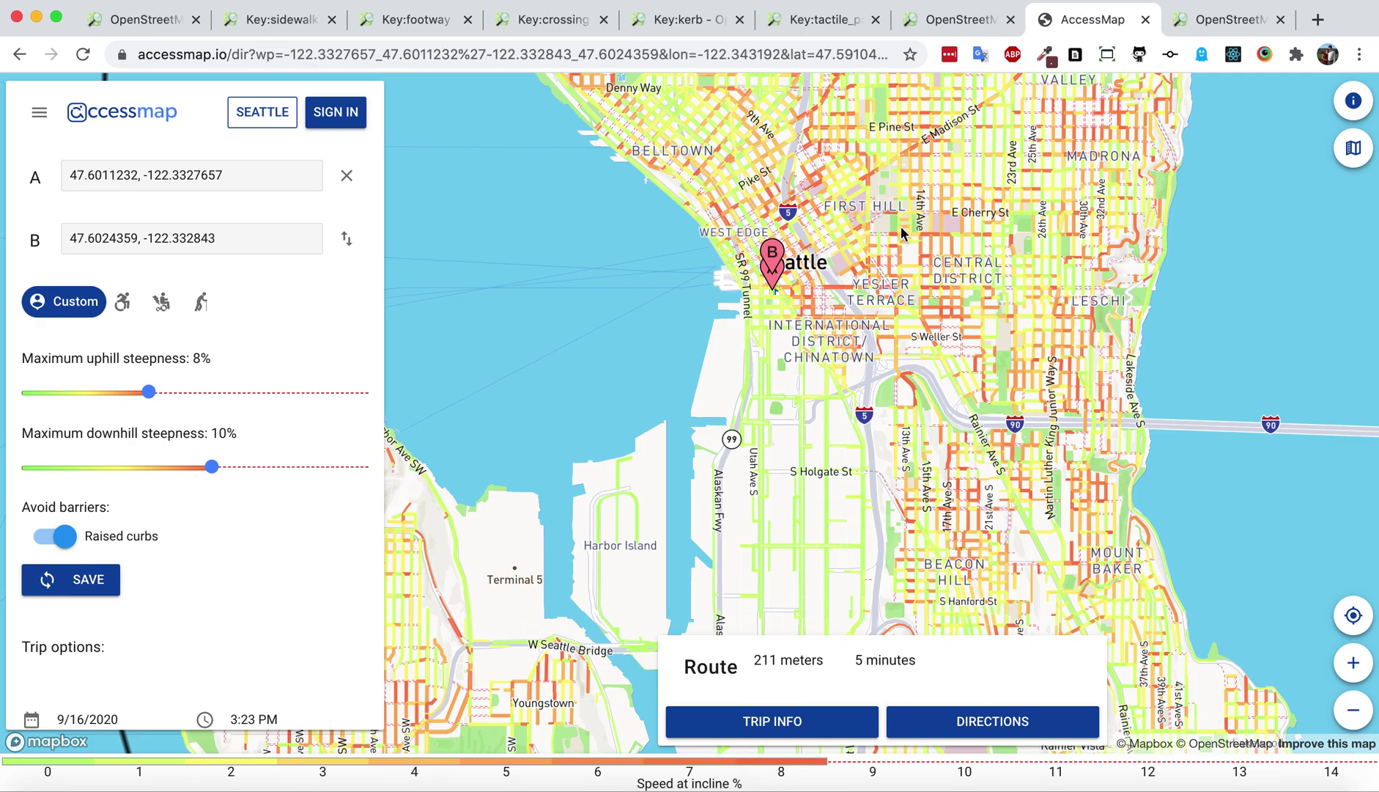
scroll(765, 269, up, 10)
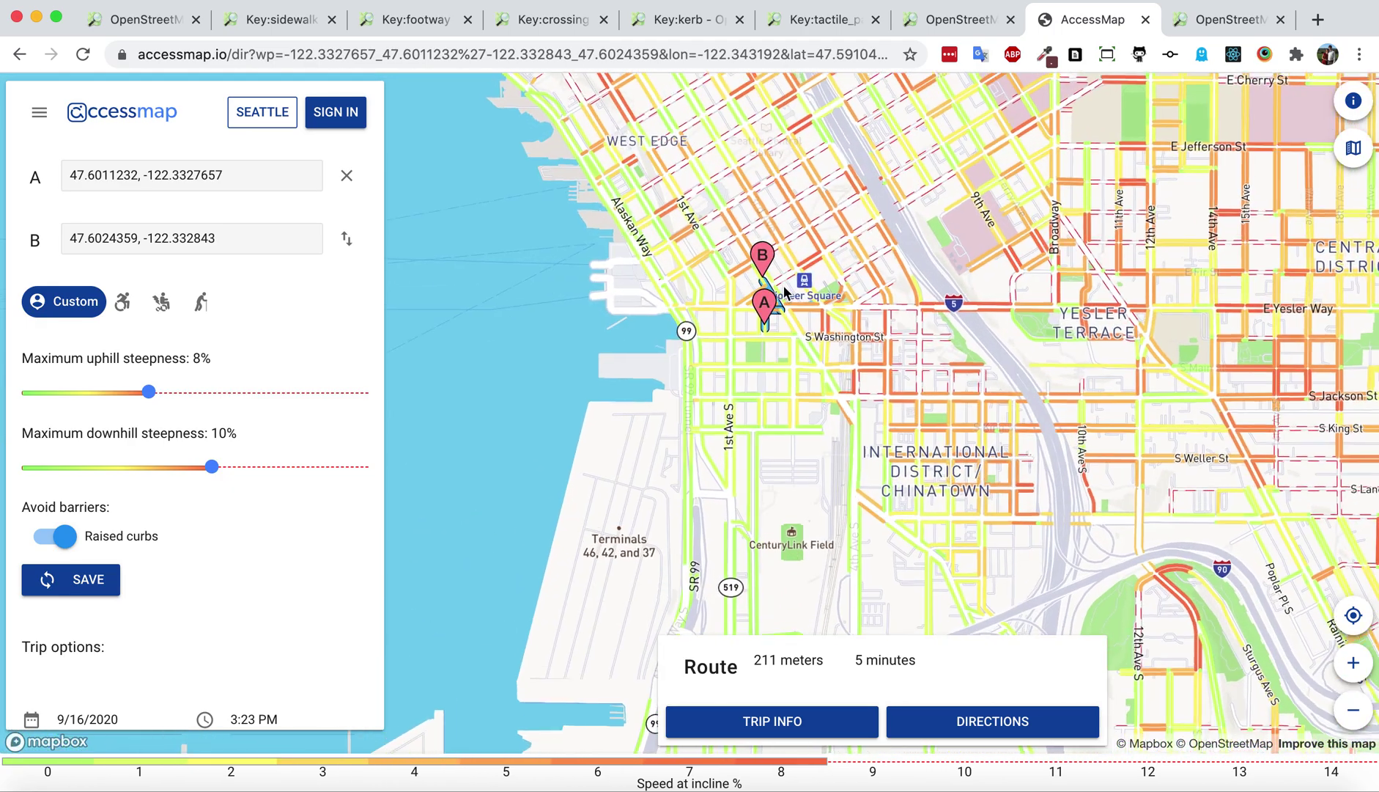
scroll(783, 319, up, 5)
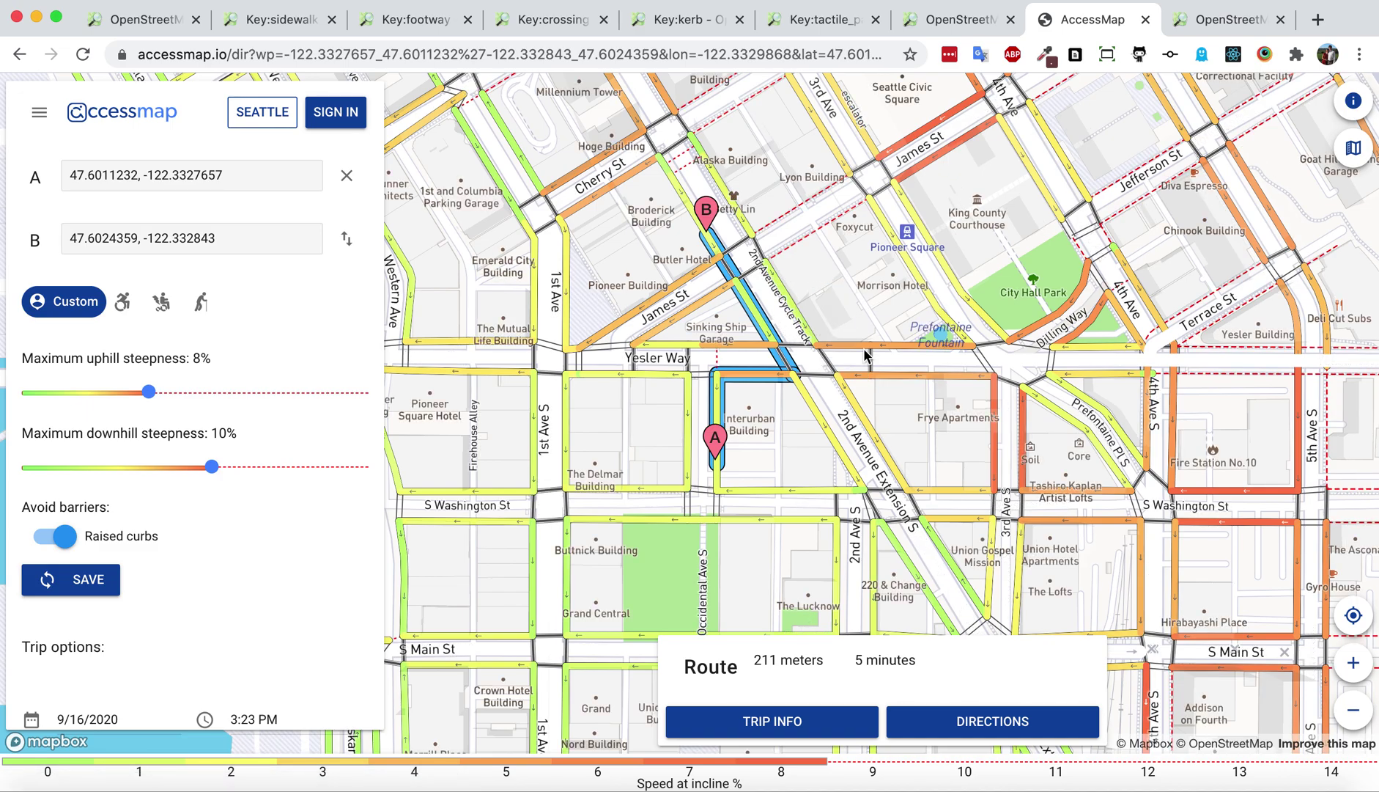
Inspect the Yesler Way crossing just north of the route's turn and stop avoiding raised curbs in the route settings
scroll(746, 328, up, 3)
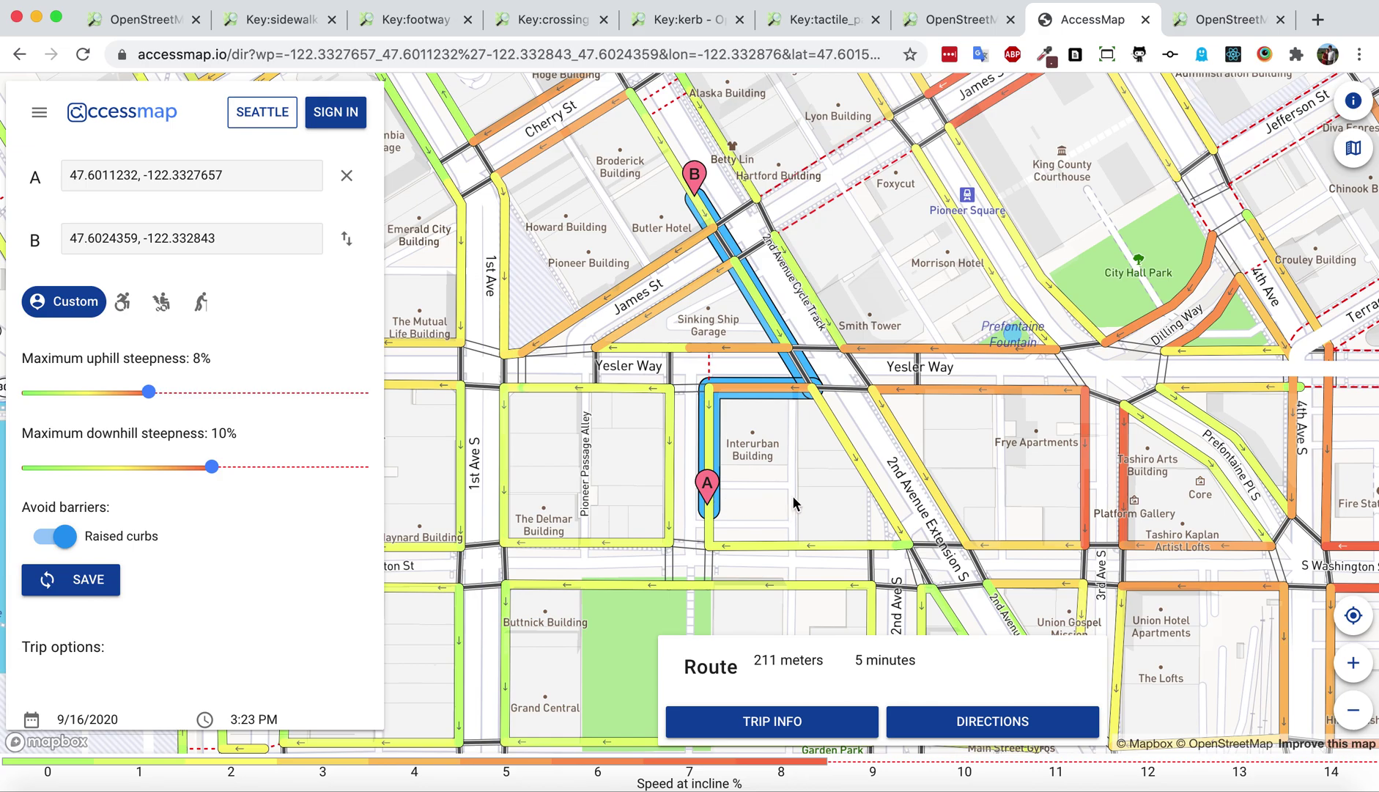
scroll(761, 440, up, 2)
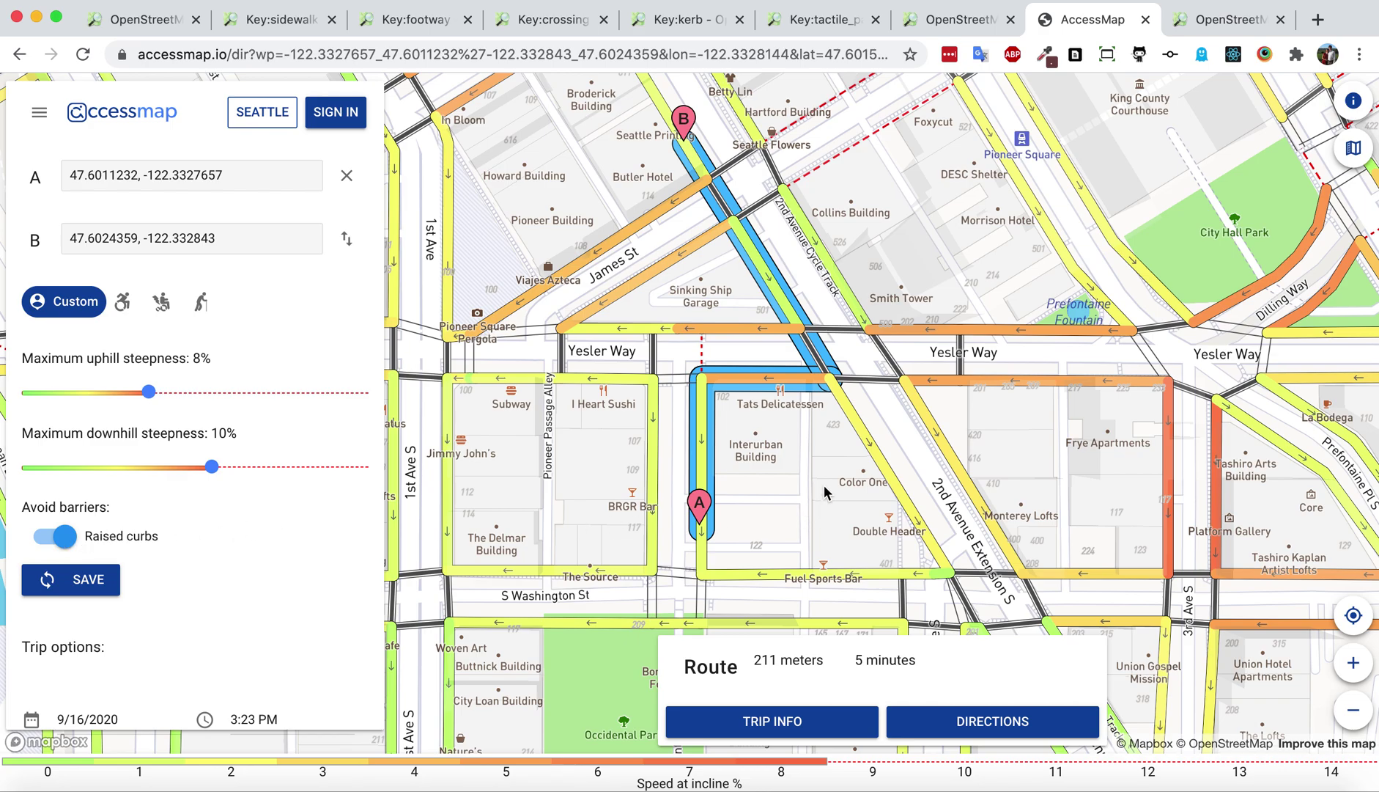
click(706, 360)
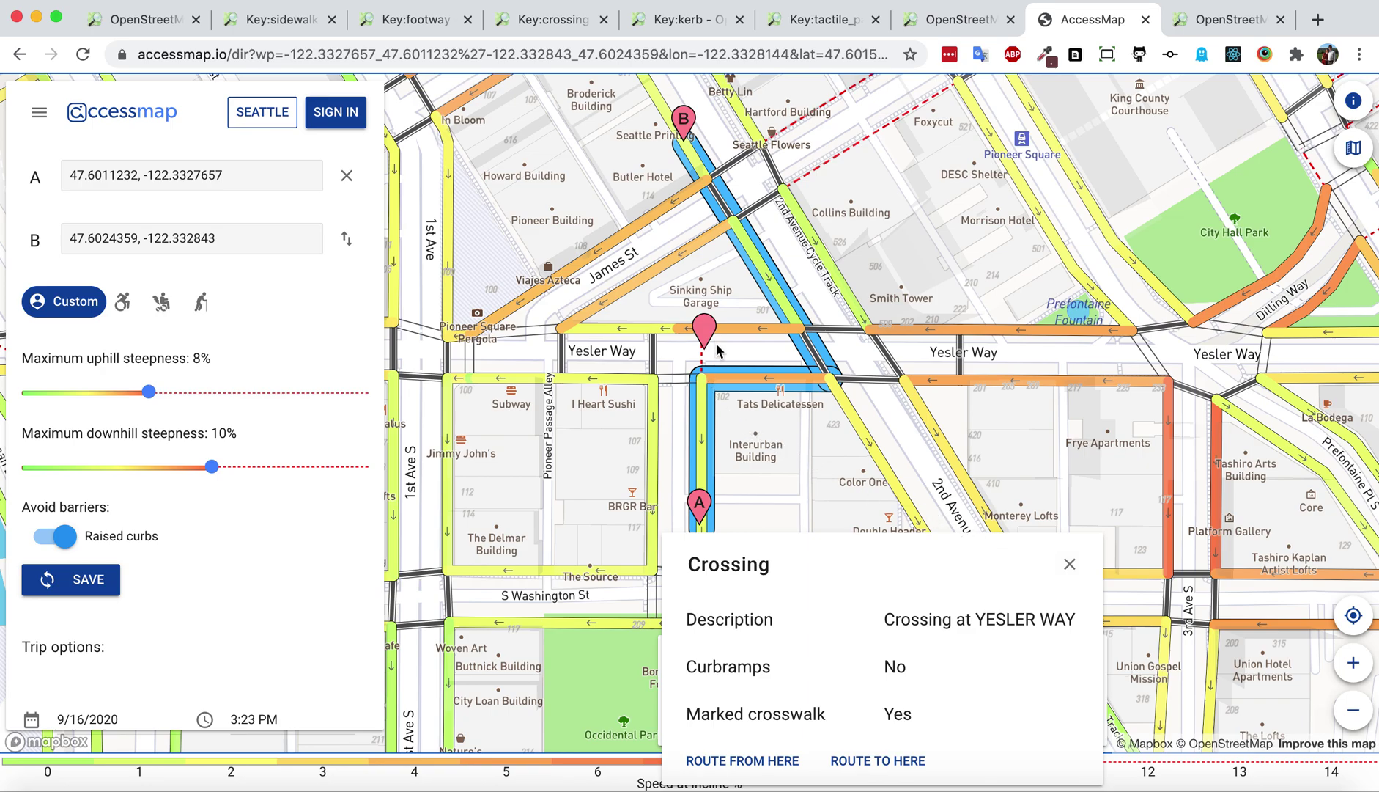
click(1070, 563)
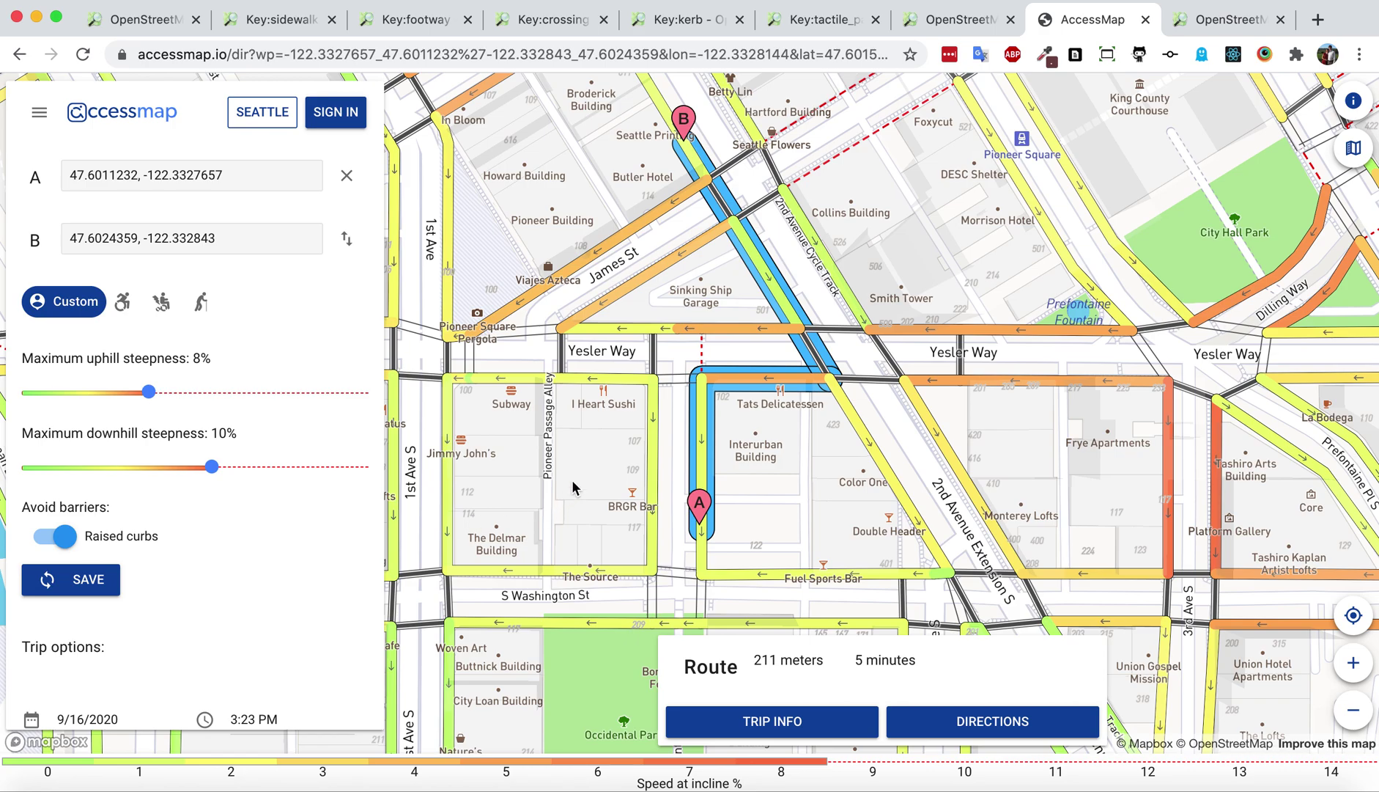
click(66, 537)
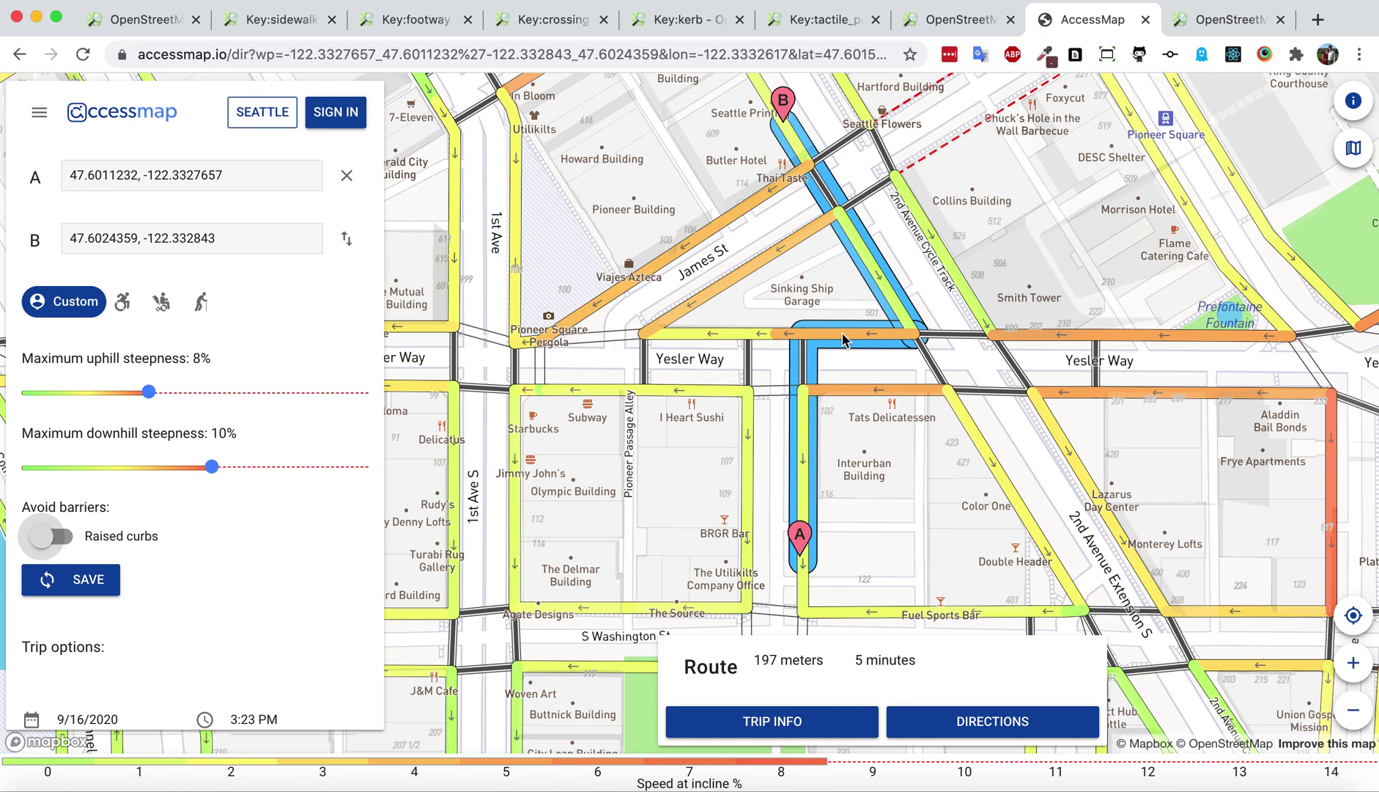
Switch to the OpenStreetMap map, locate Yesler Way at Occidental Avenue South, and open that area in the editor
click(957, 20)
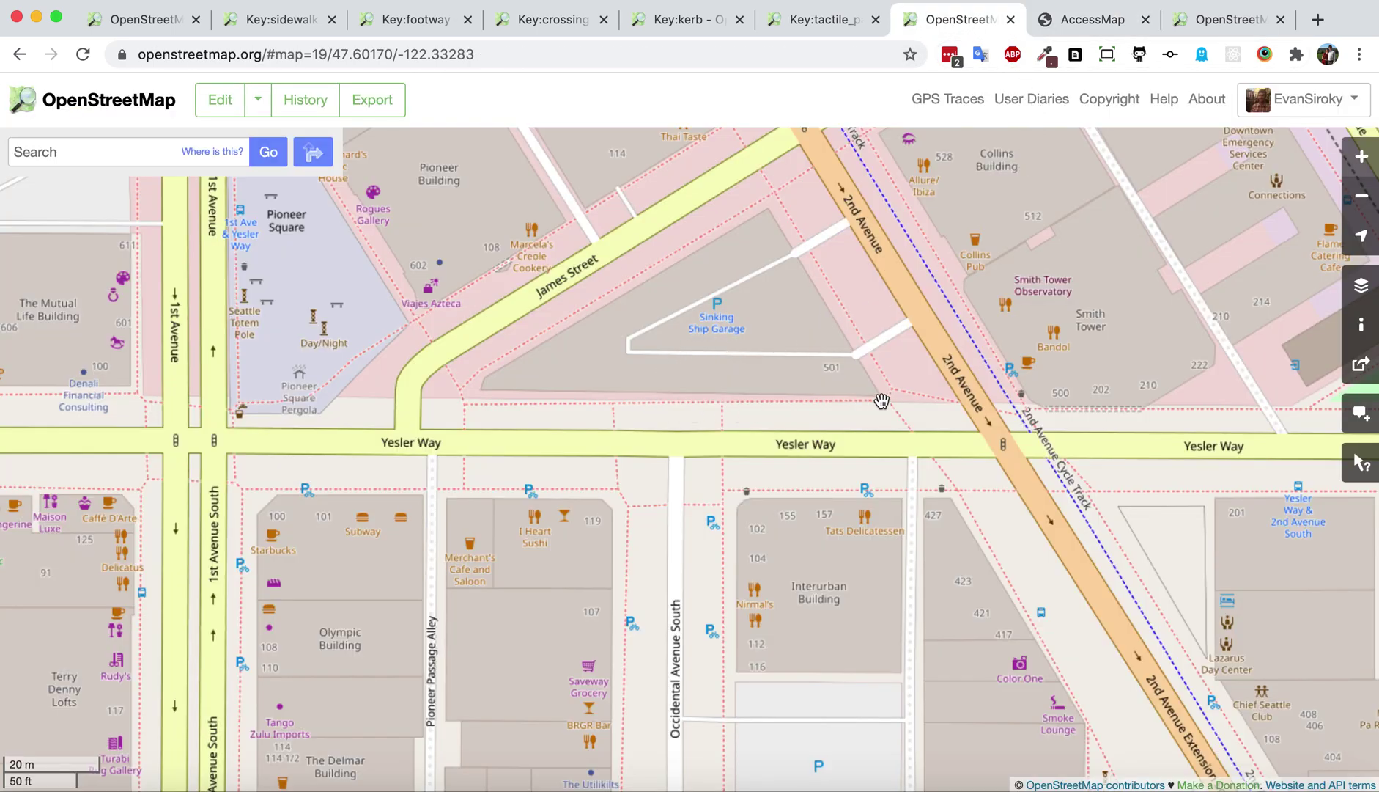
drag(764, 278, 749, 415)
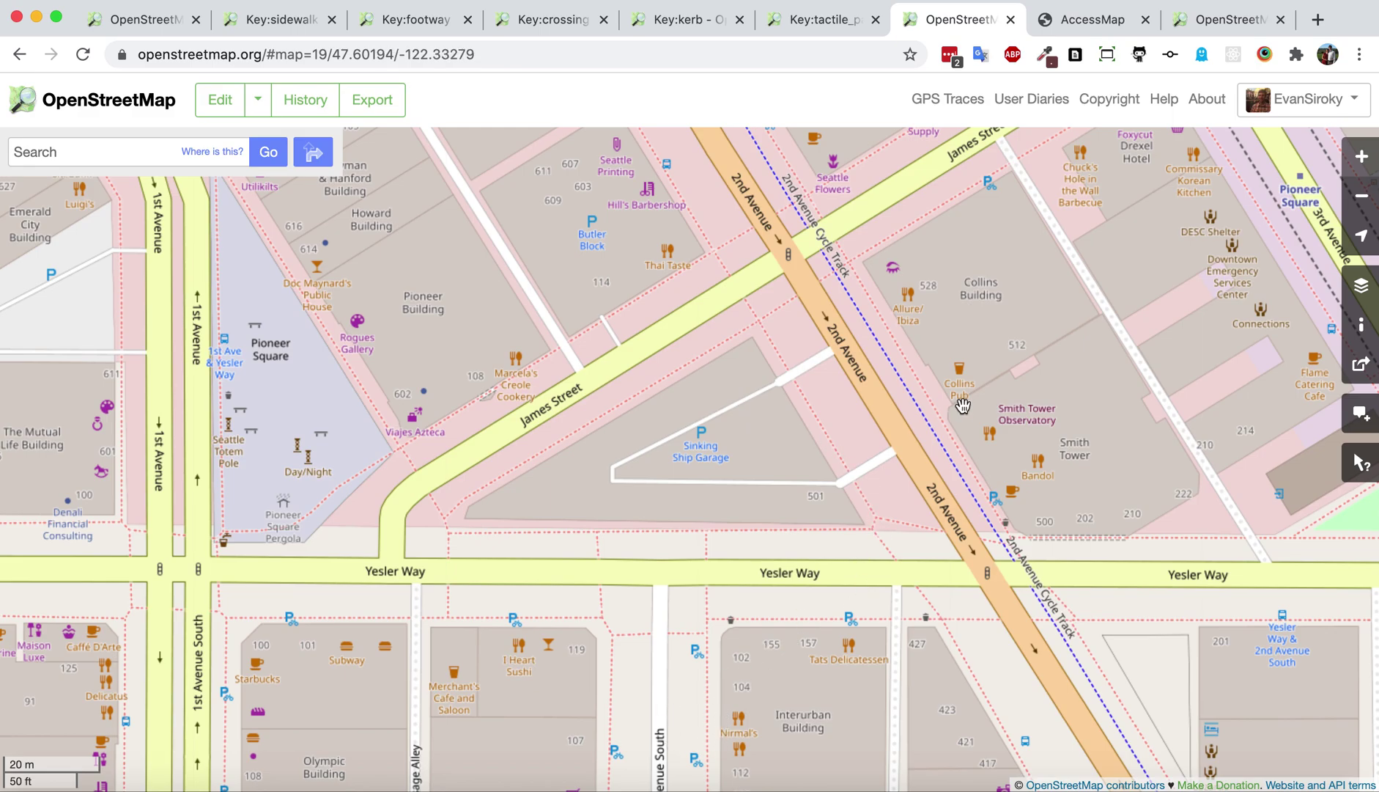
drag(707, 677, 713, 443)
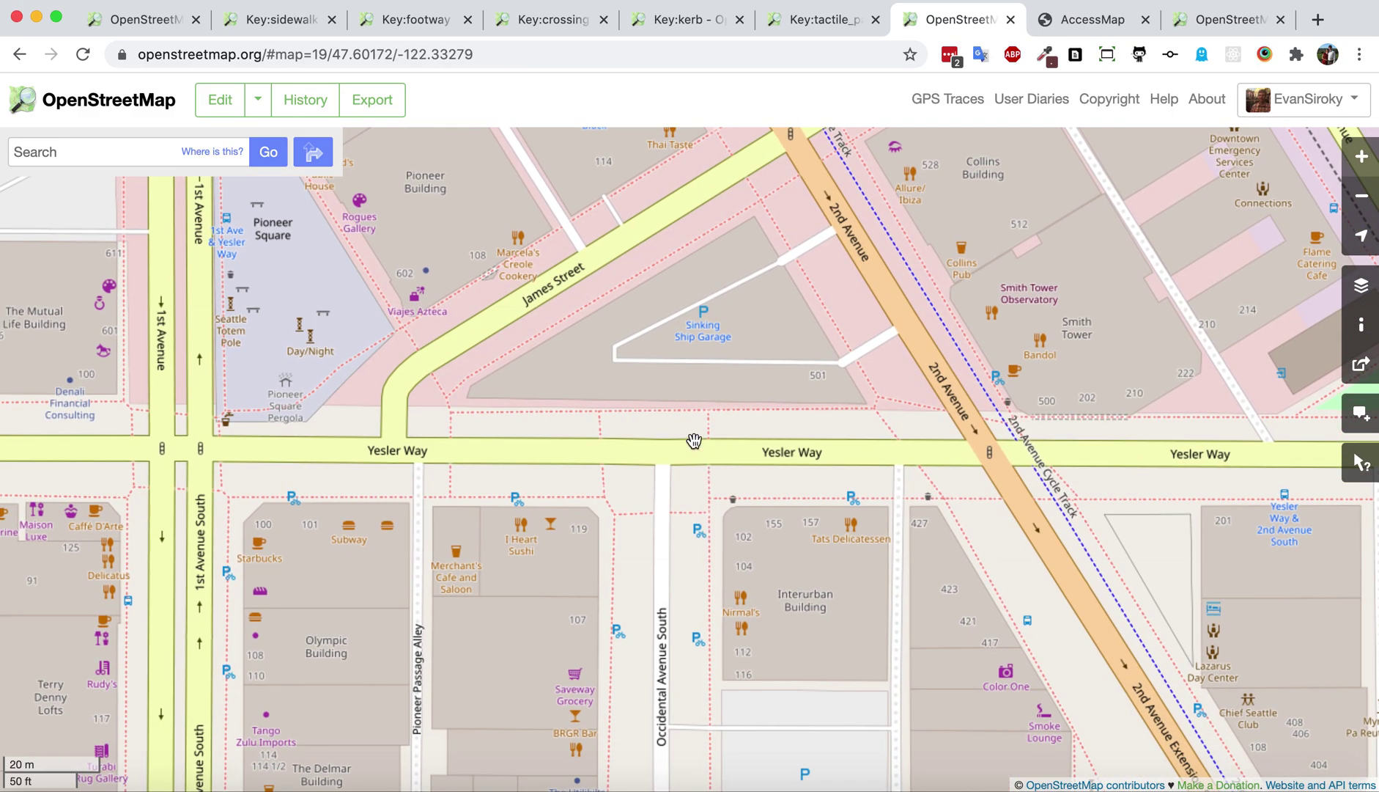
scroll(711, 440, down, 1)
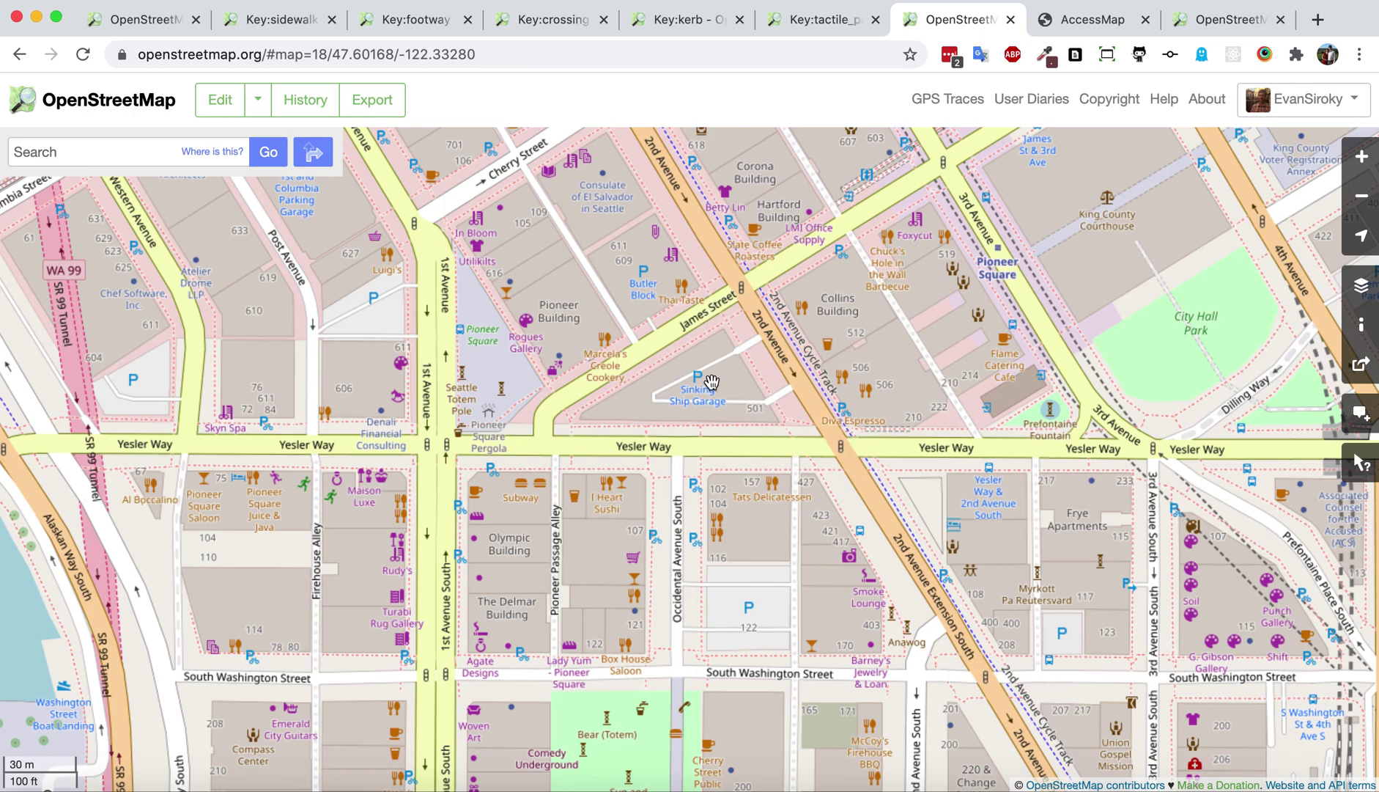
scroll(713, 440, up, 1)
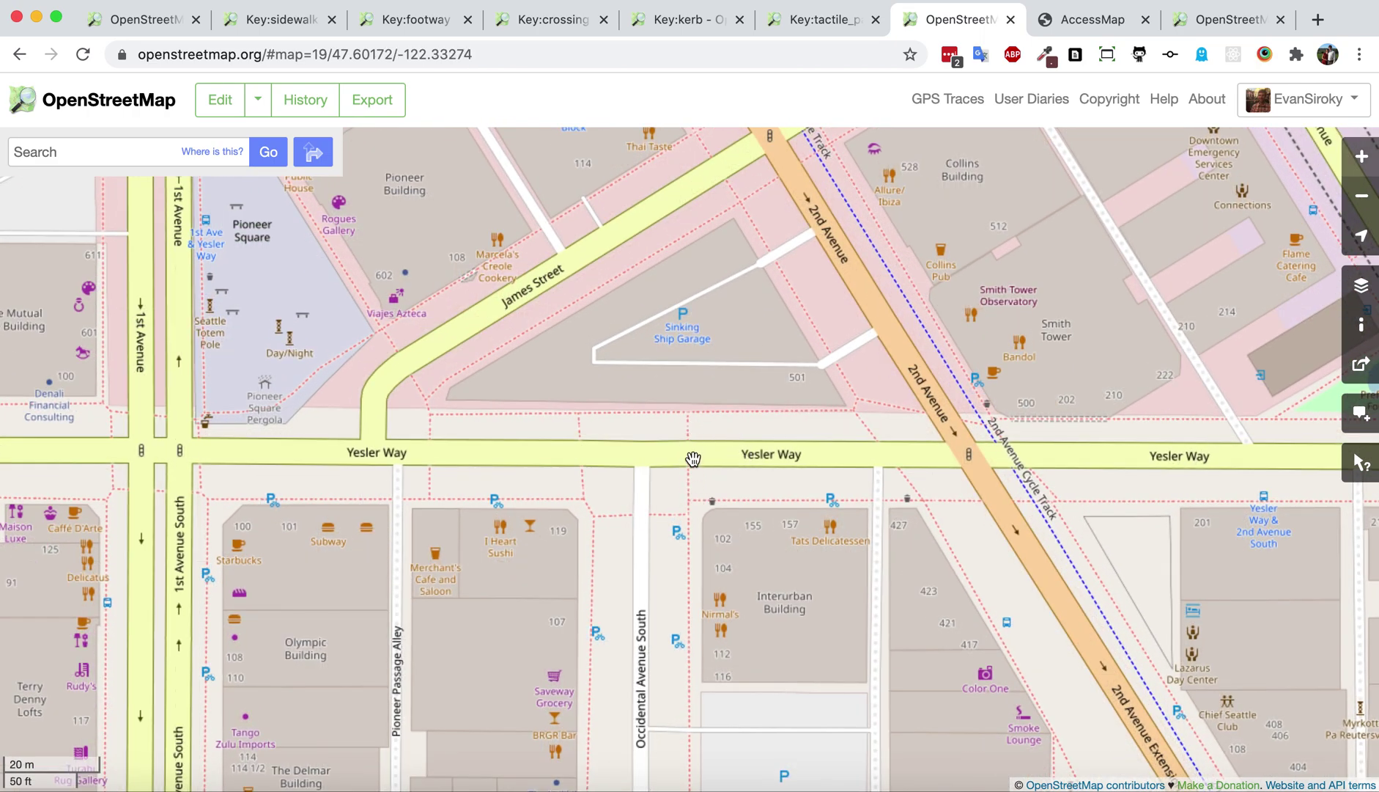
click(220, 100)
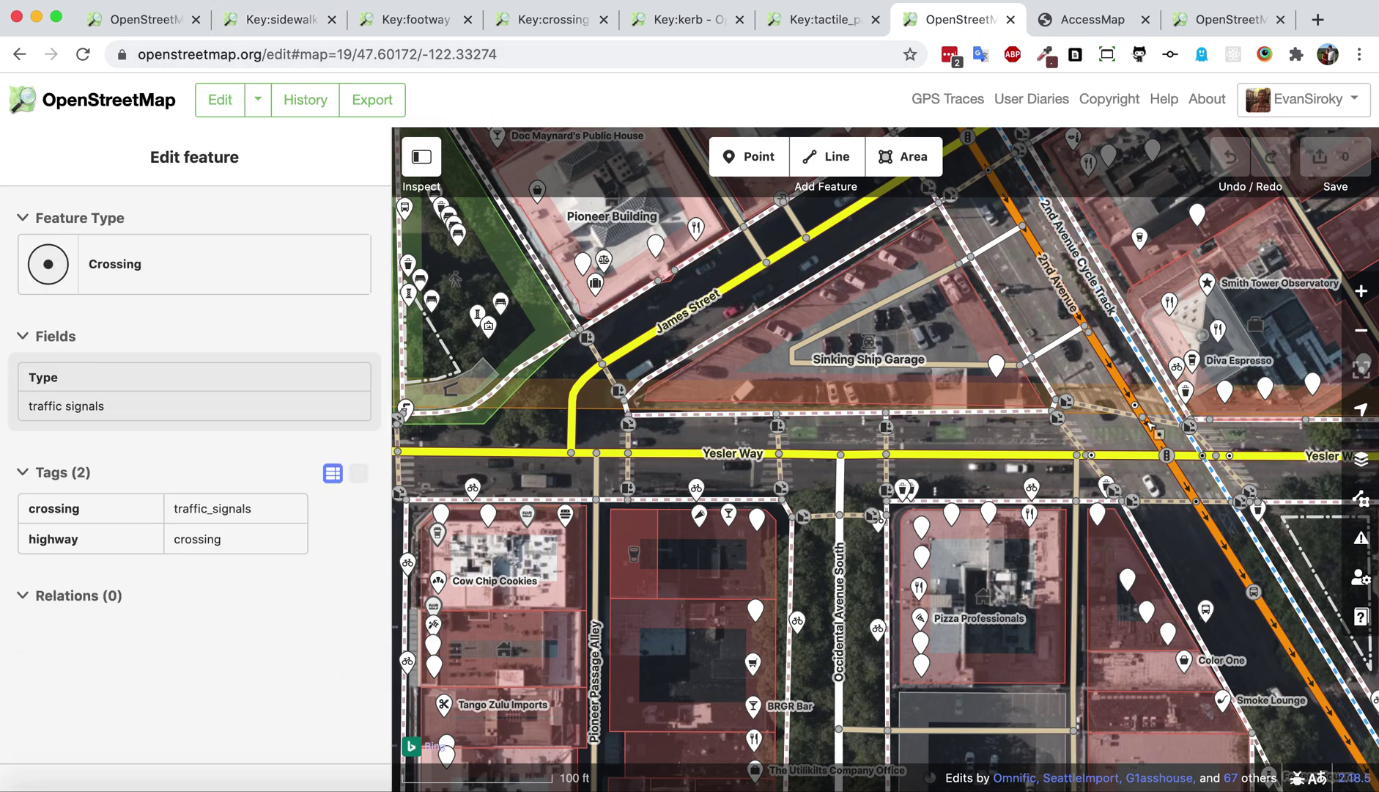
Select the pedestrian crossing over Yesler Way just east of Occidental Avenue South and examine its fields
click(1365, 300)
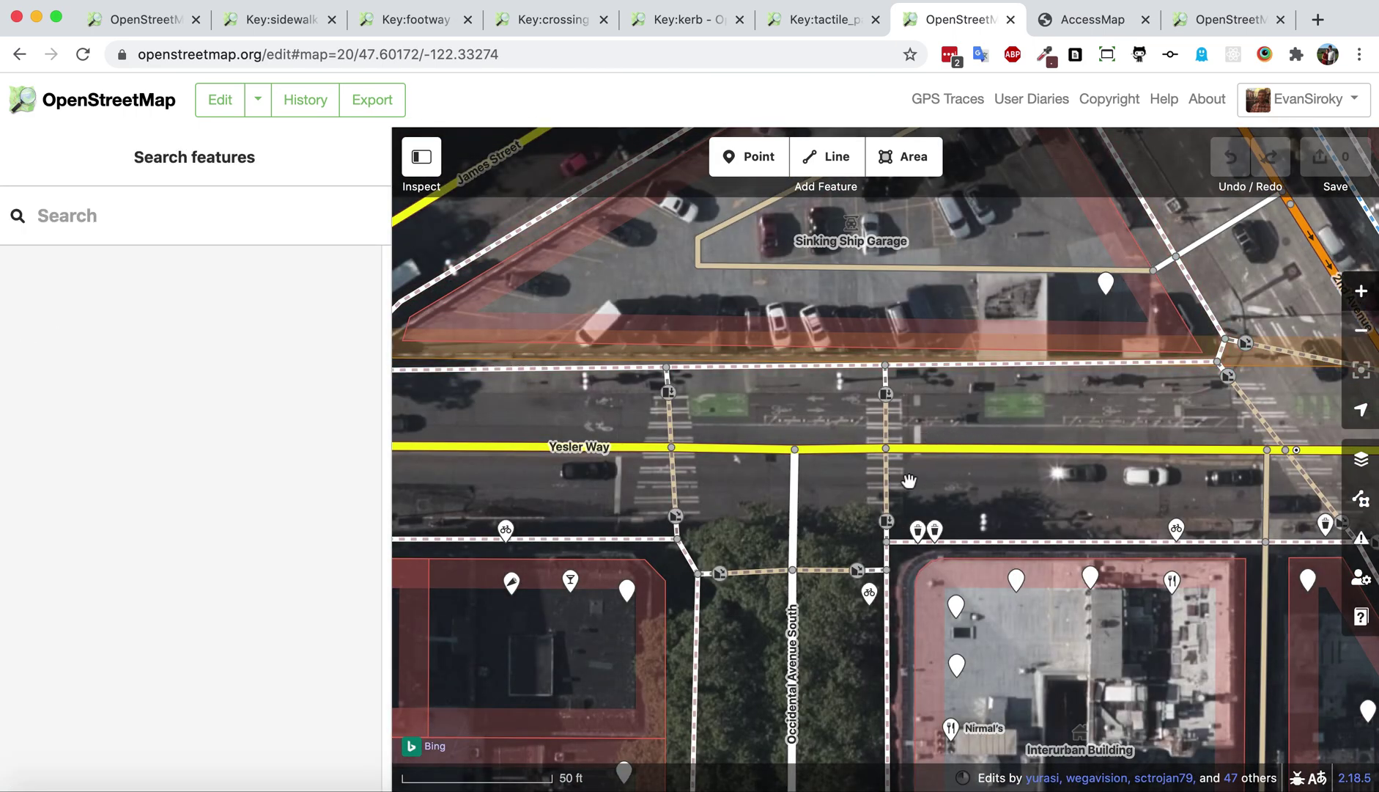
click(889, 490)
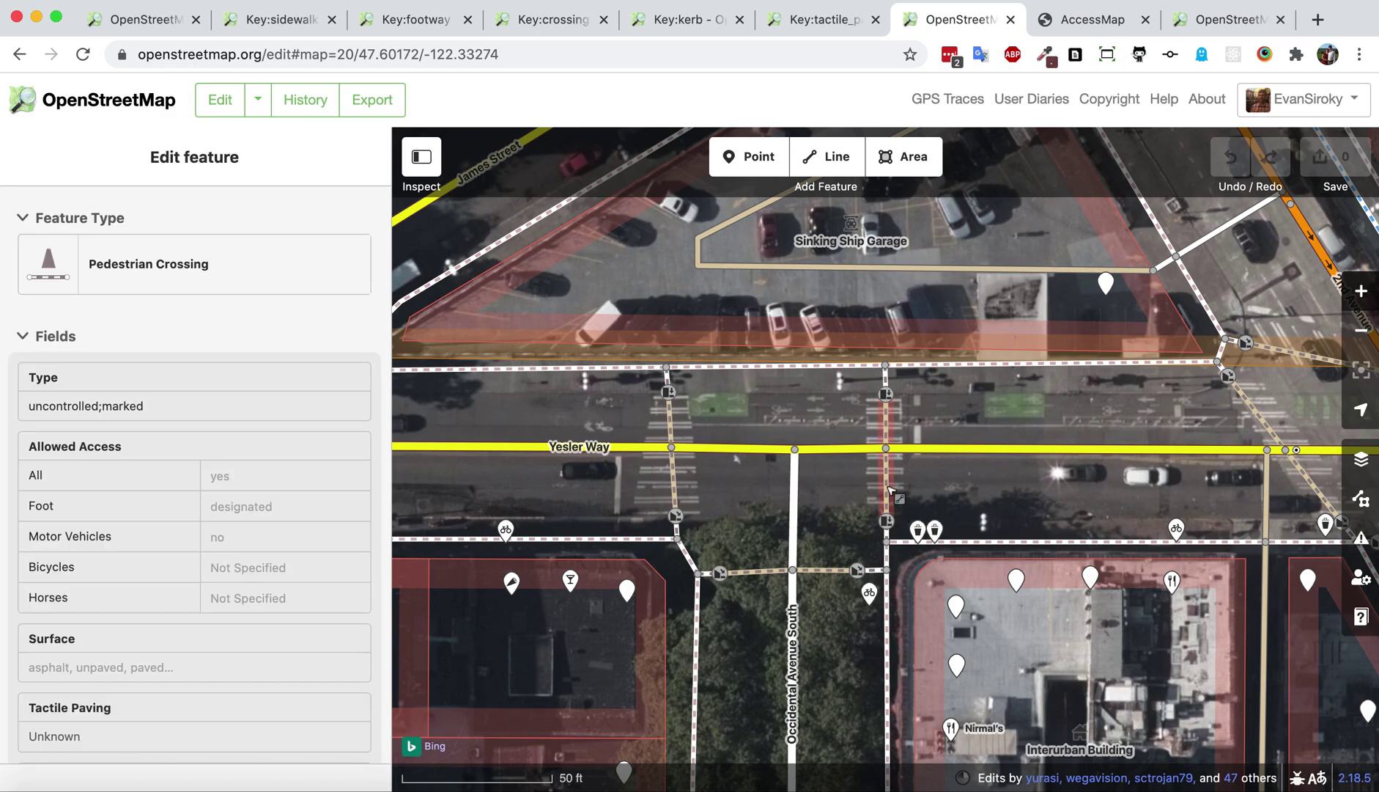
click(890, 489)
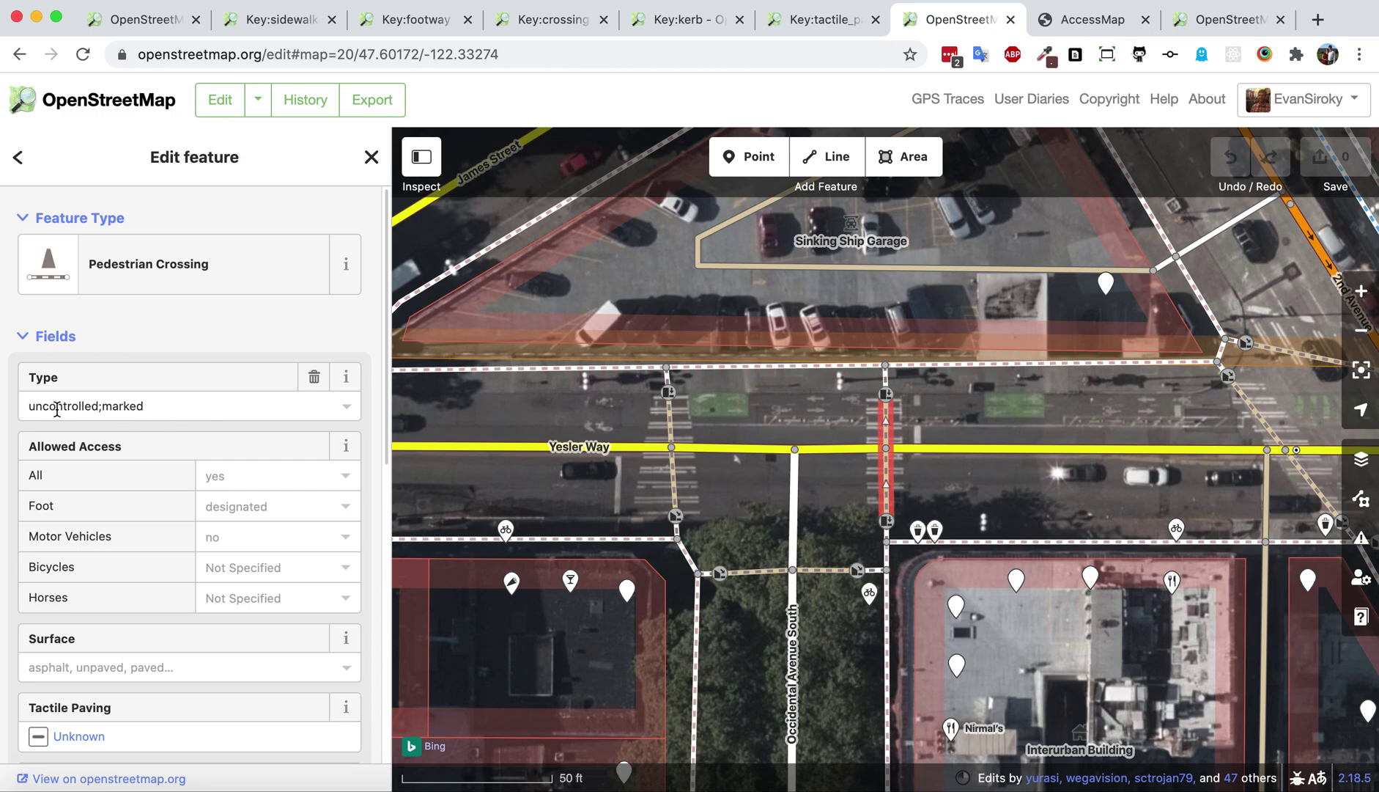
scroll(209, 420, down, 4)
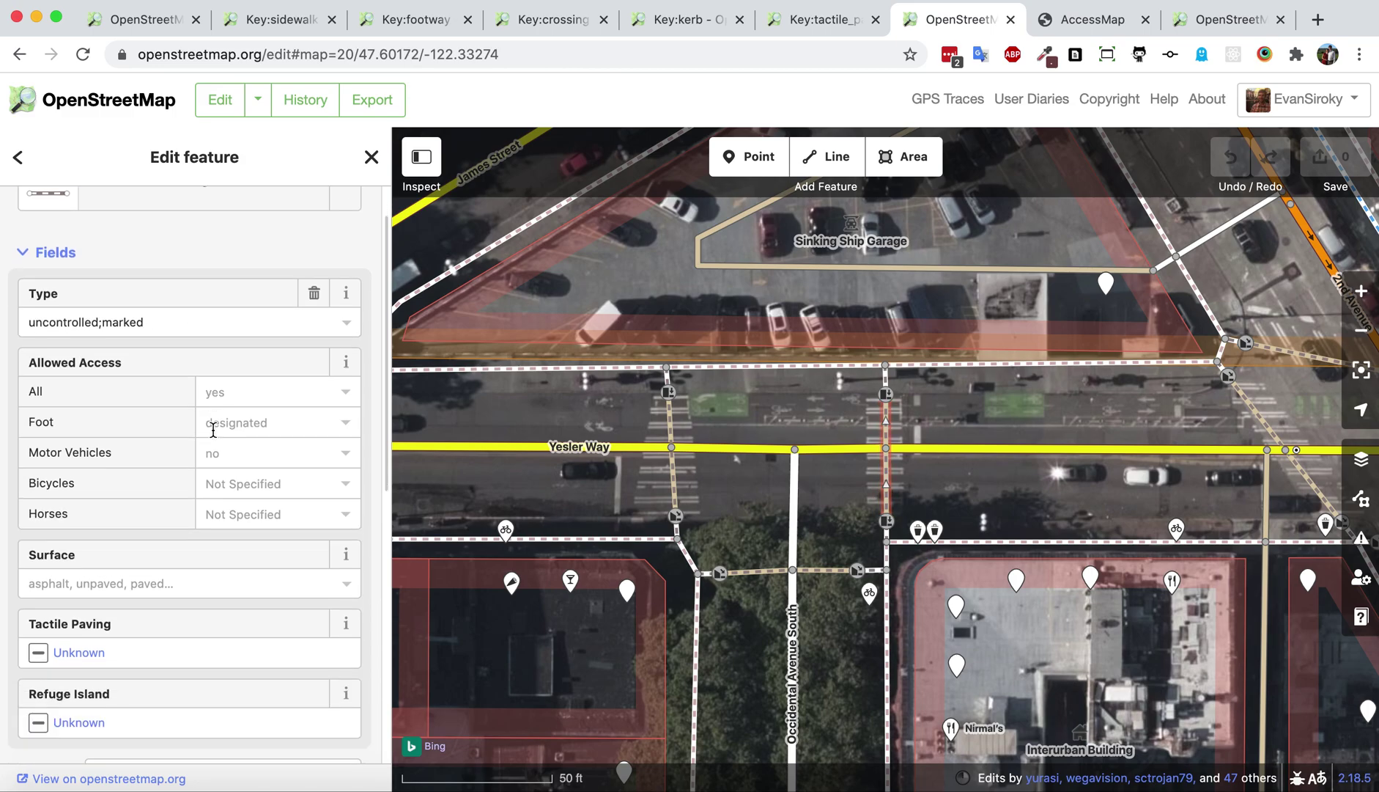
scroll(209, 419, up, 4)
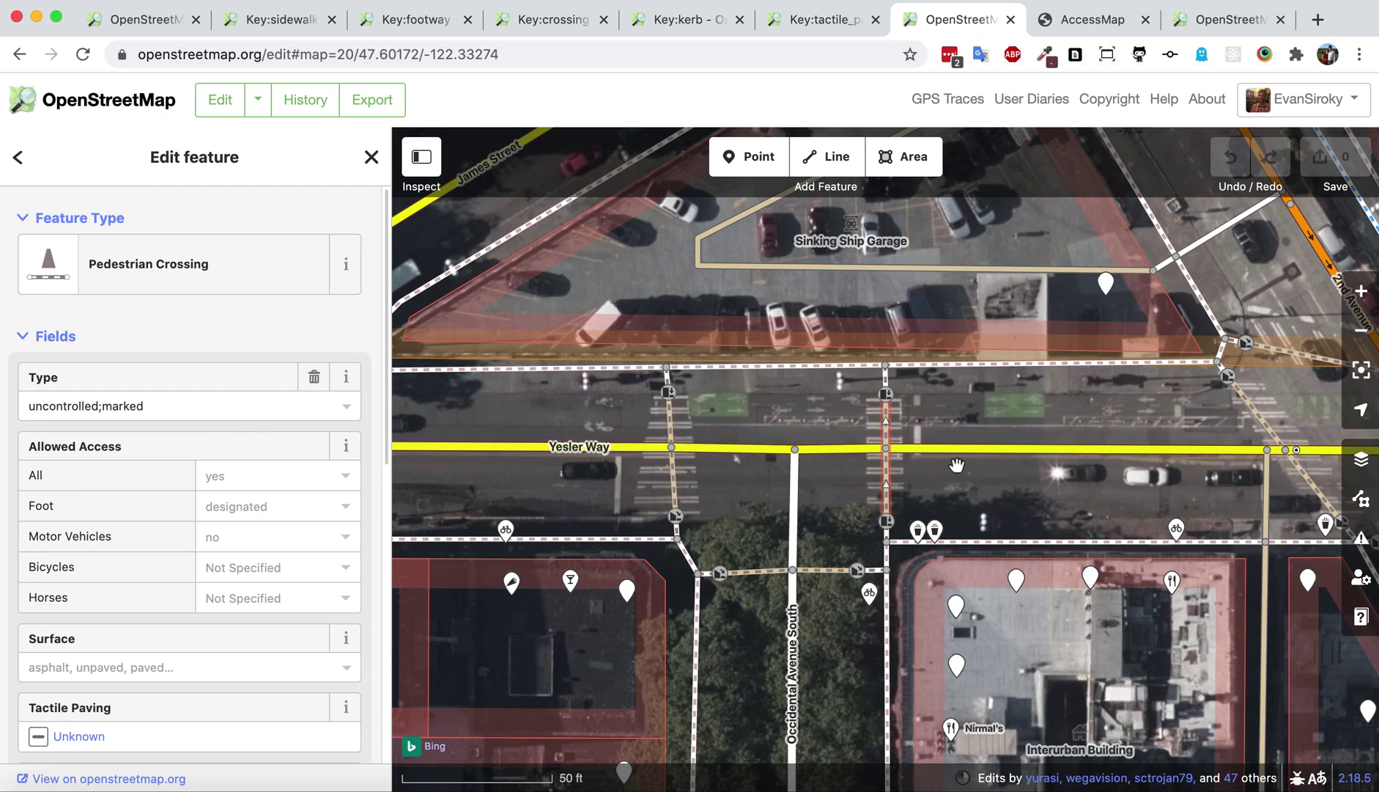
Select the curb node at the north end of that Yesler Way crossing and examine its fields and tags
click(911, 404)
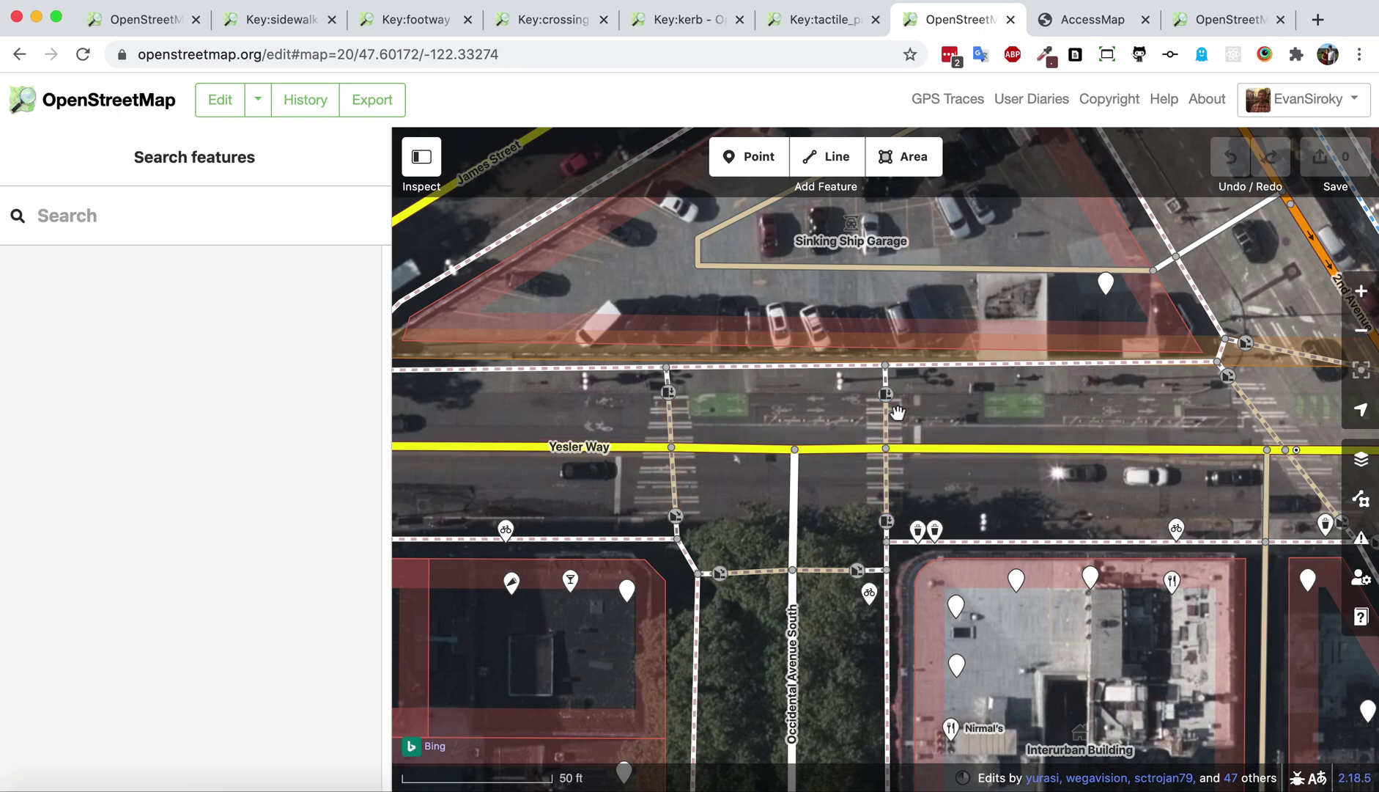
click(888, 398)
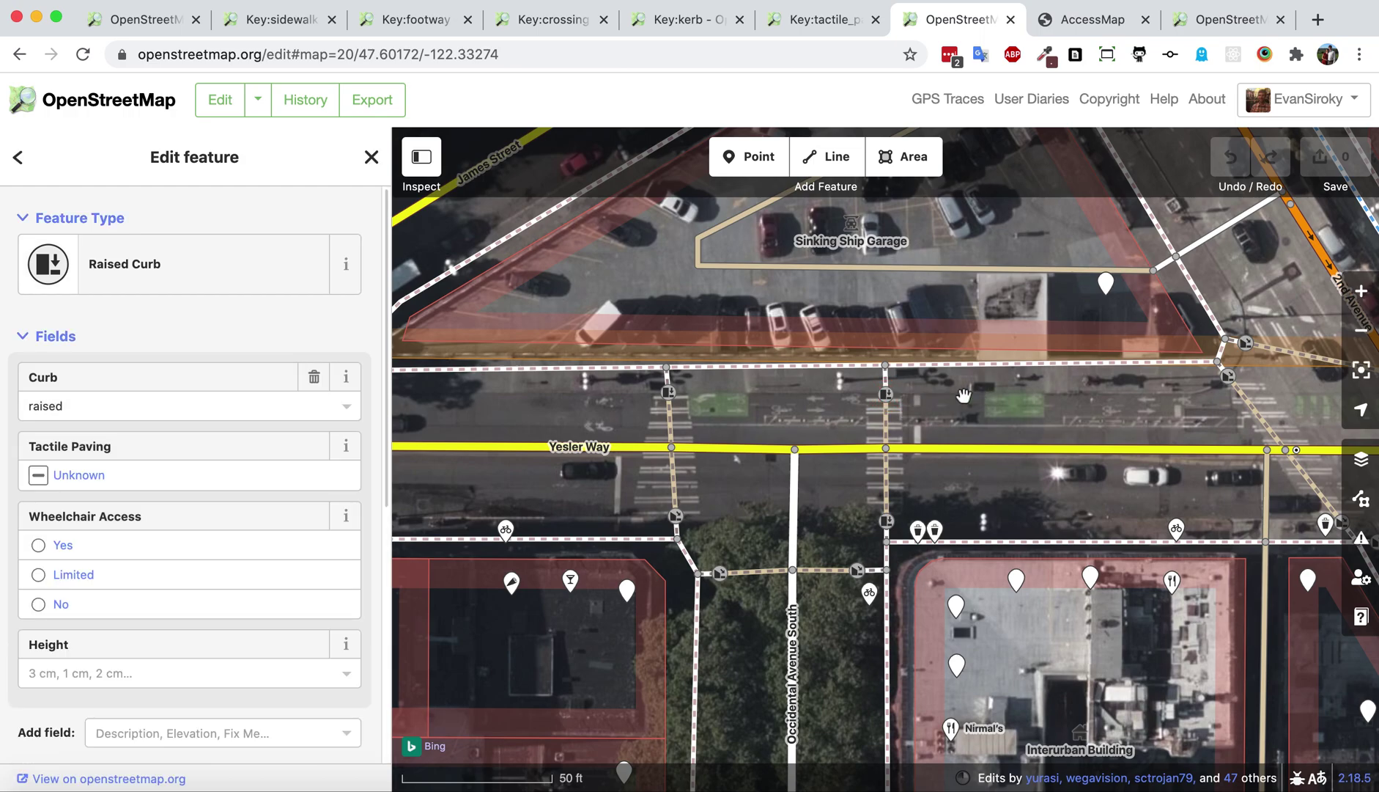
click(1361, 295)
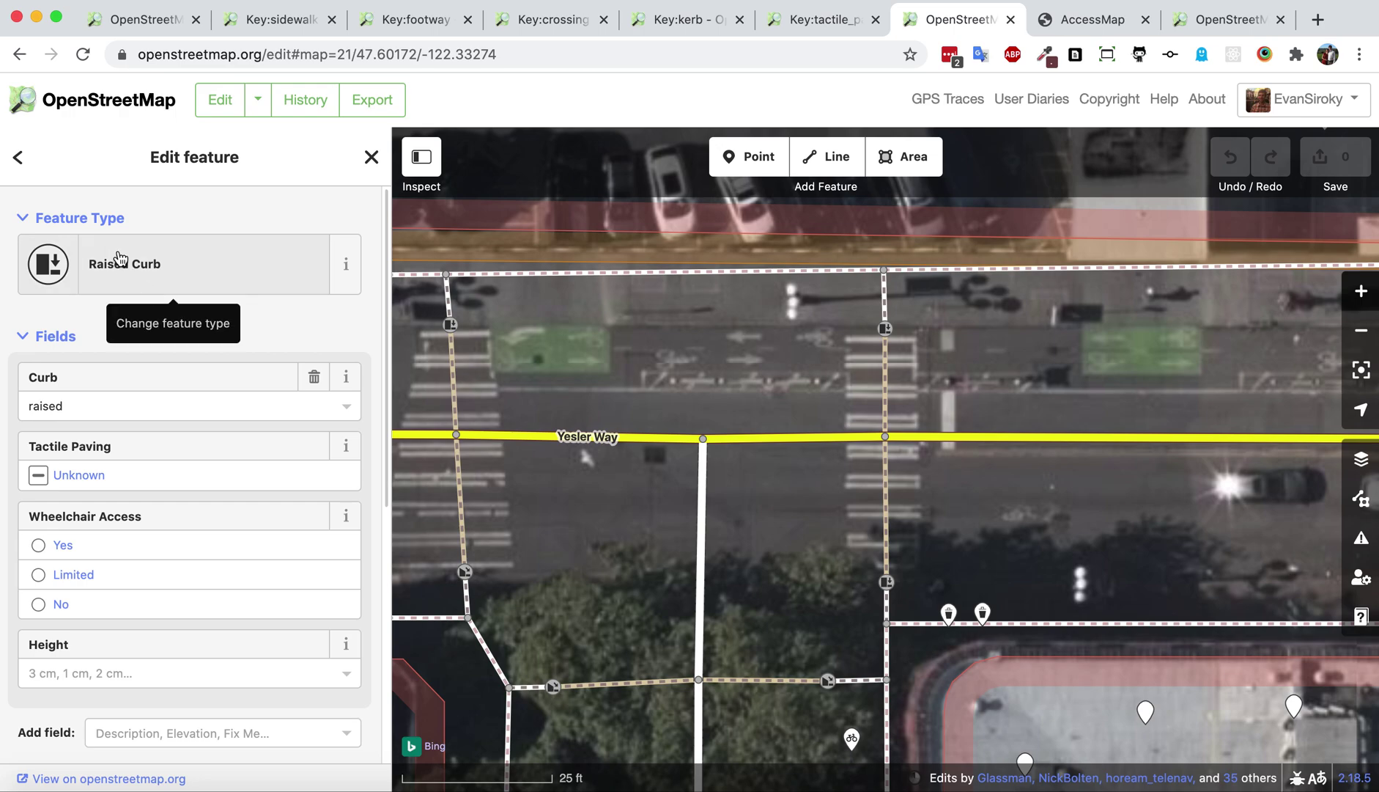
scroll(178, 322, down, 3)
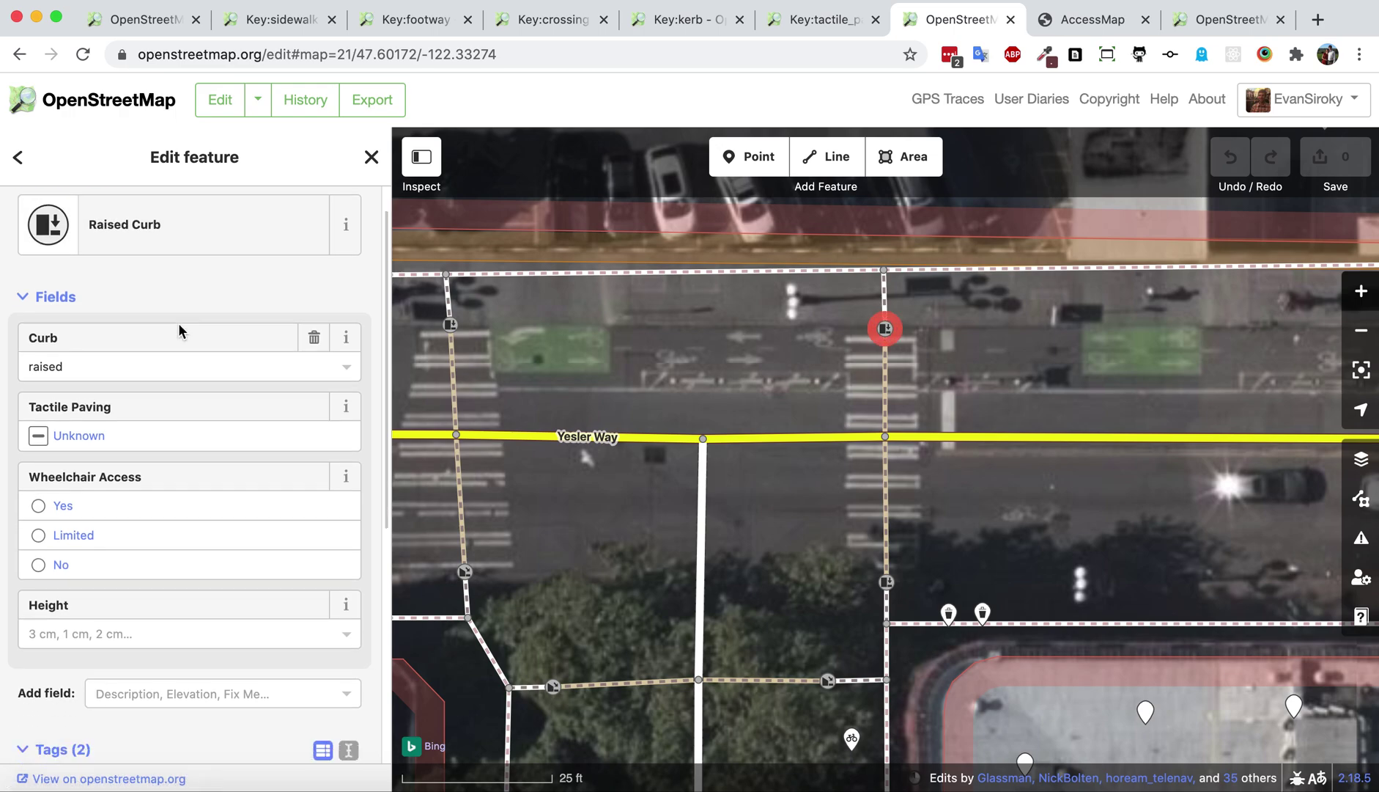
scroll(181, 328, down, 2)
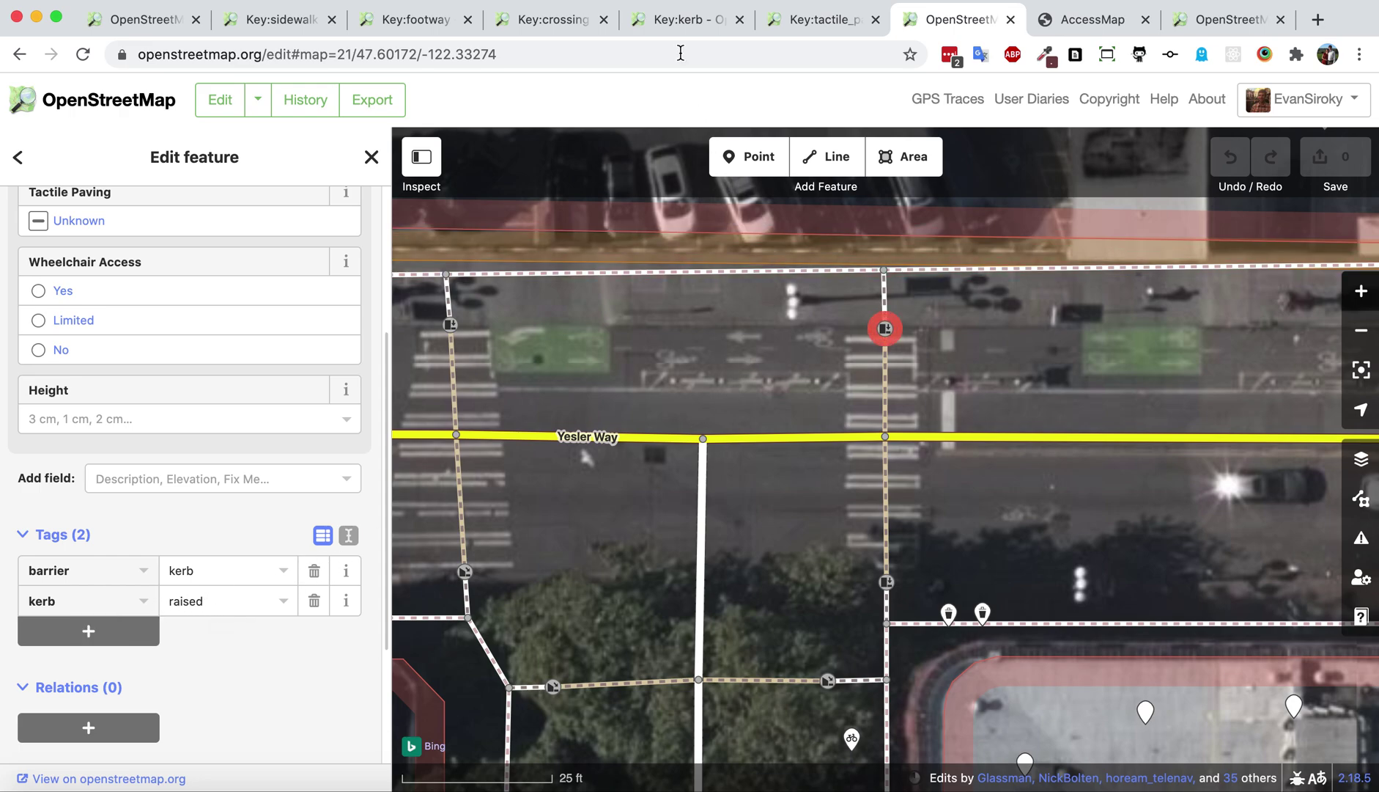
Consult the raised kerb entry on the Key:kerb wiki page and return to the OpenStreetMap editor
click(674, 22)
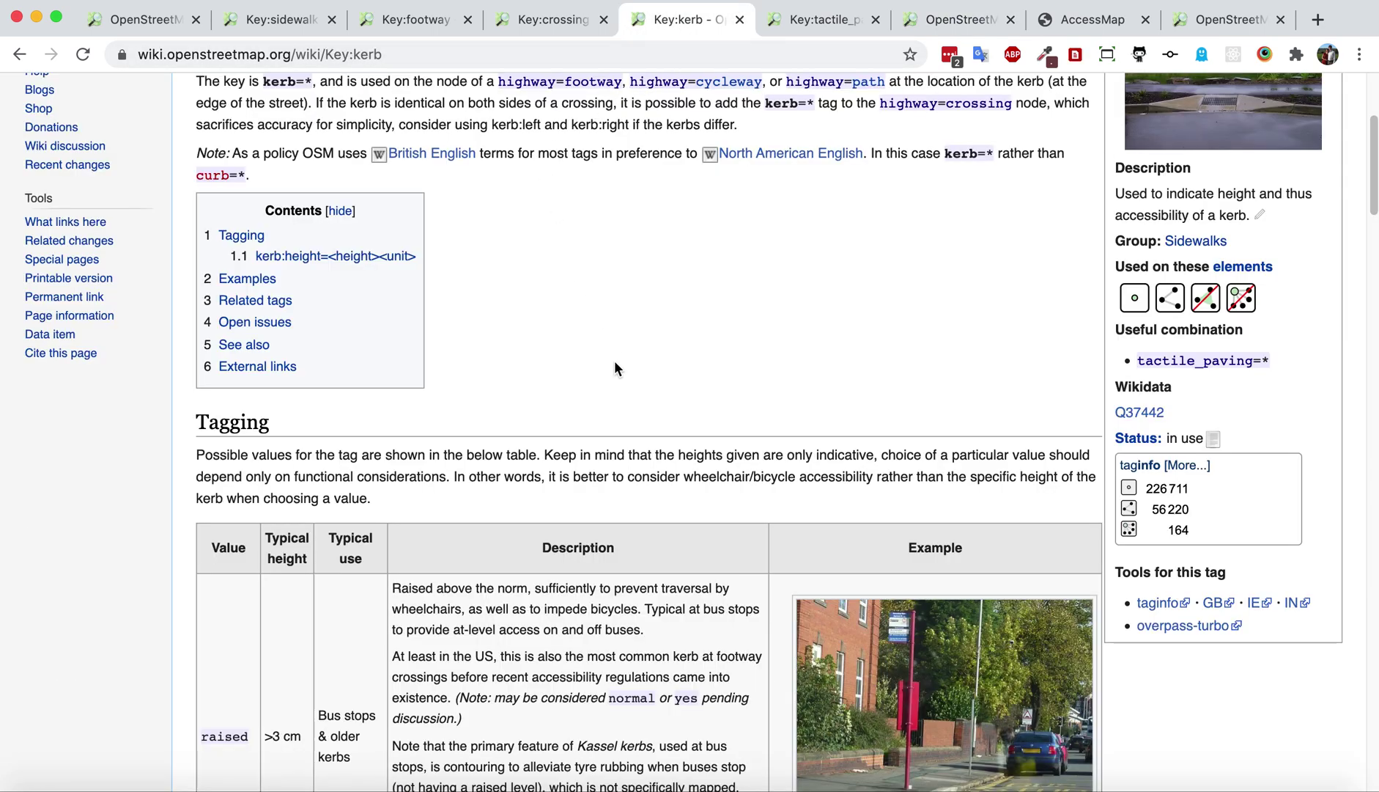
scroll(616, 368, down, 5)
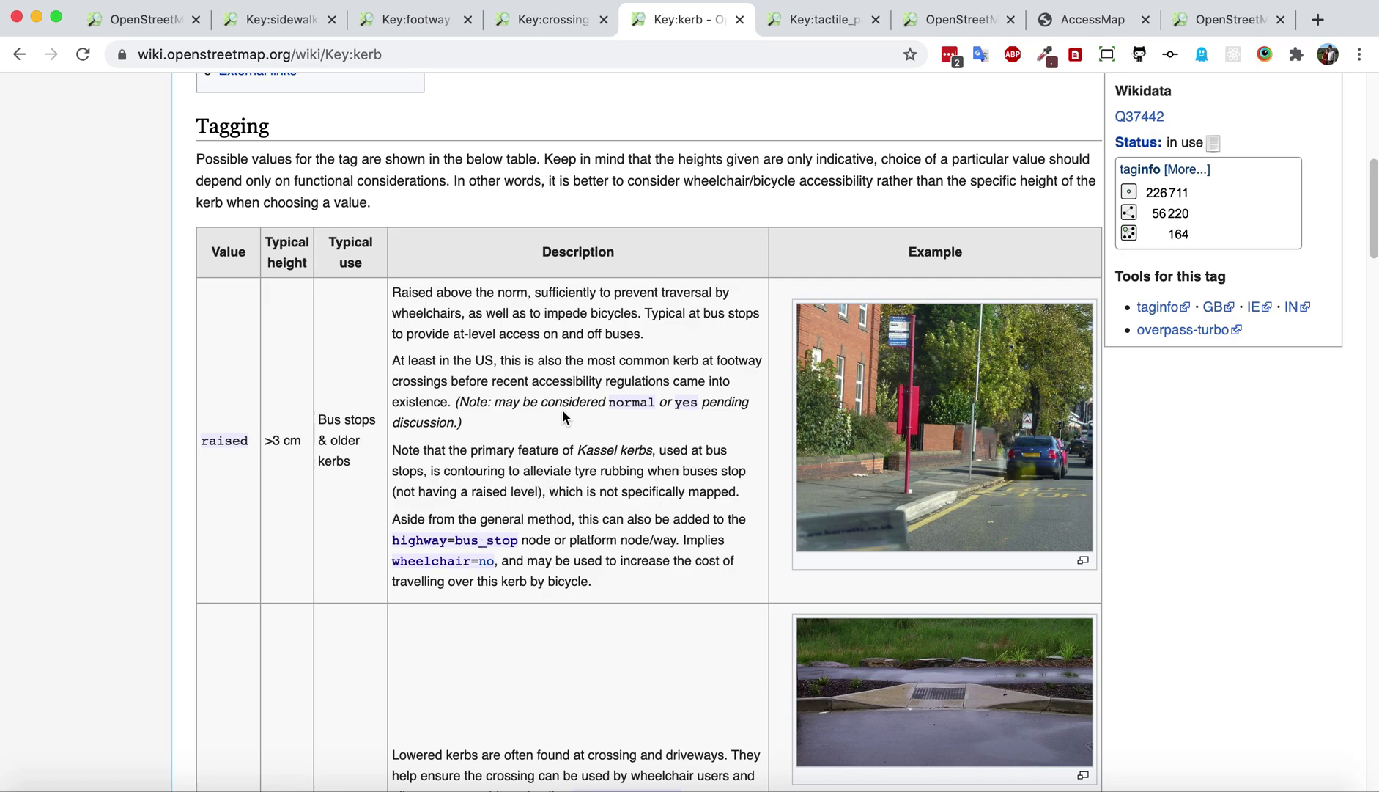
click(960, 20)
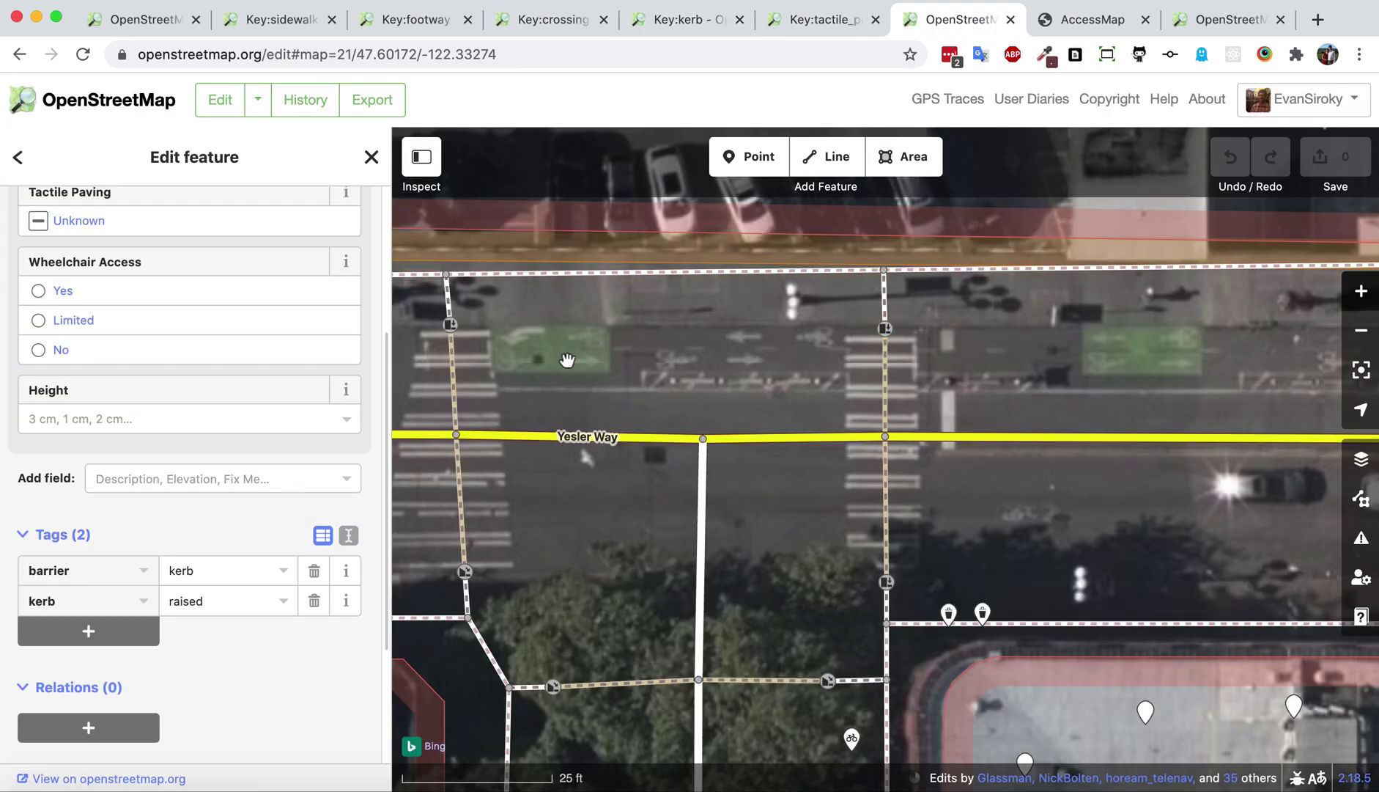
Select the curb node on the east side of the Occidental Avenue South crossing and check its kerb and tactile paving tags
drag(588, 609, 797, 491)
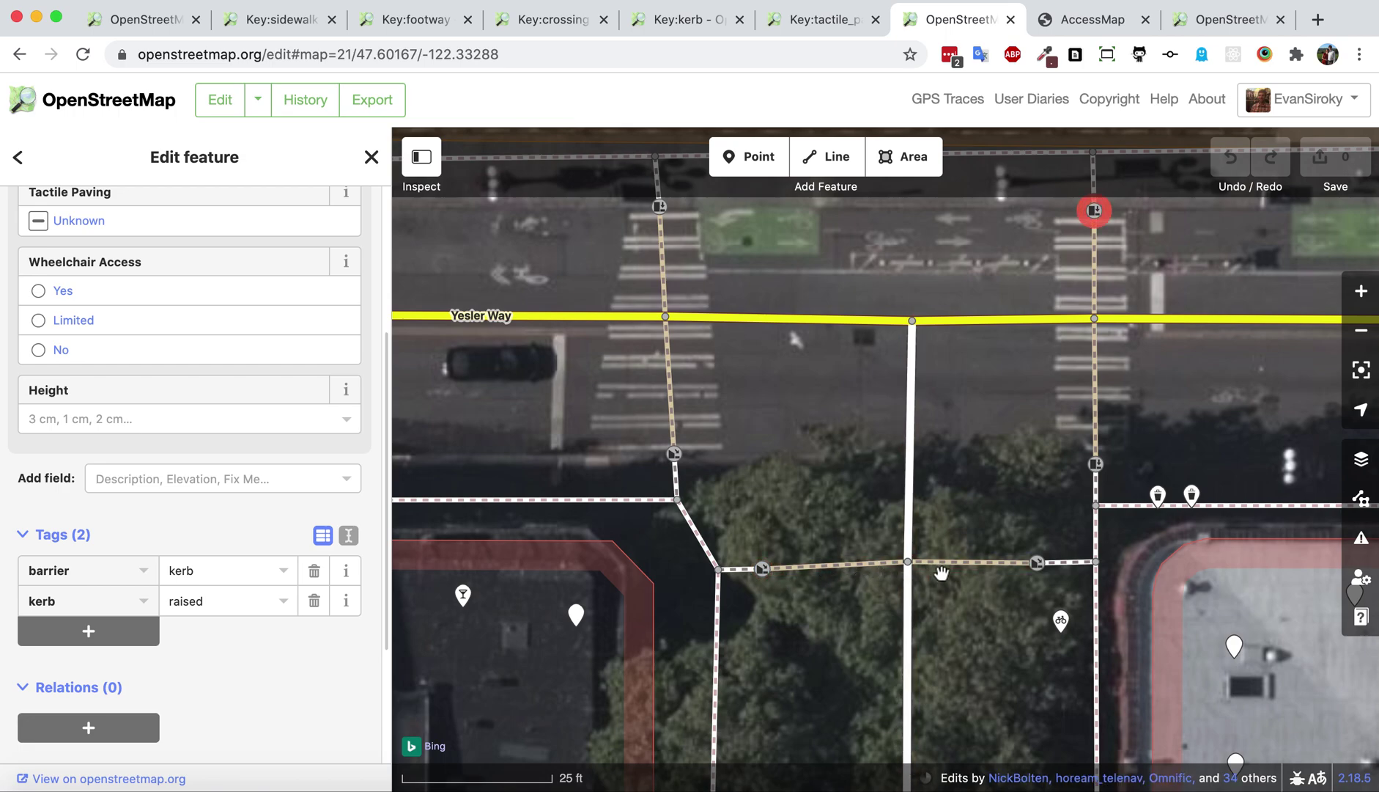
click(1037, 563)
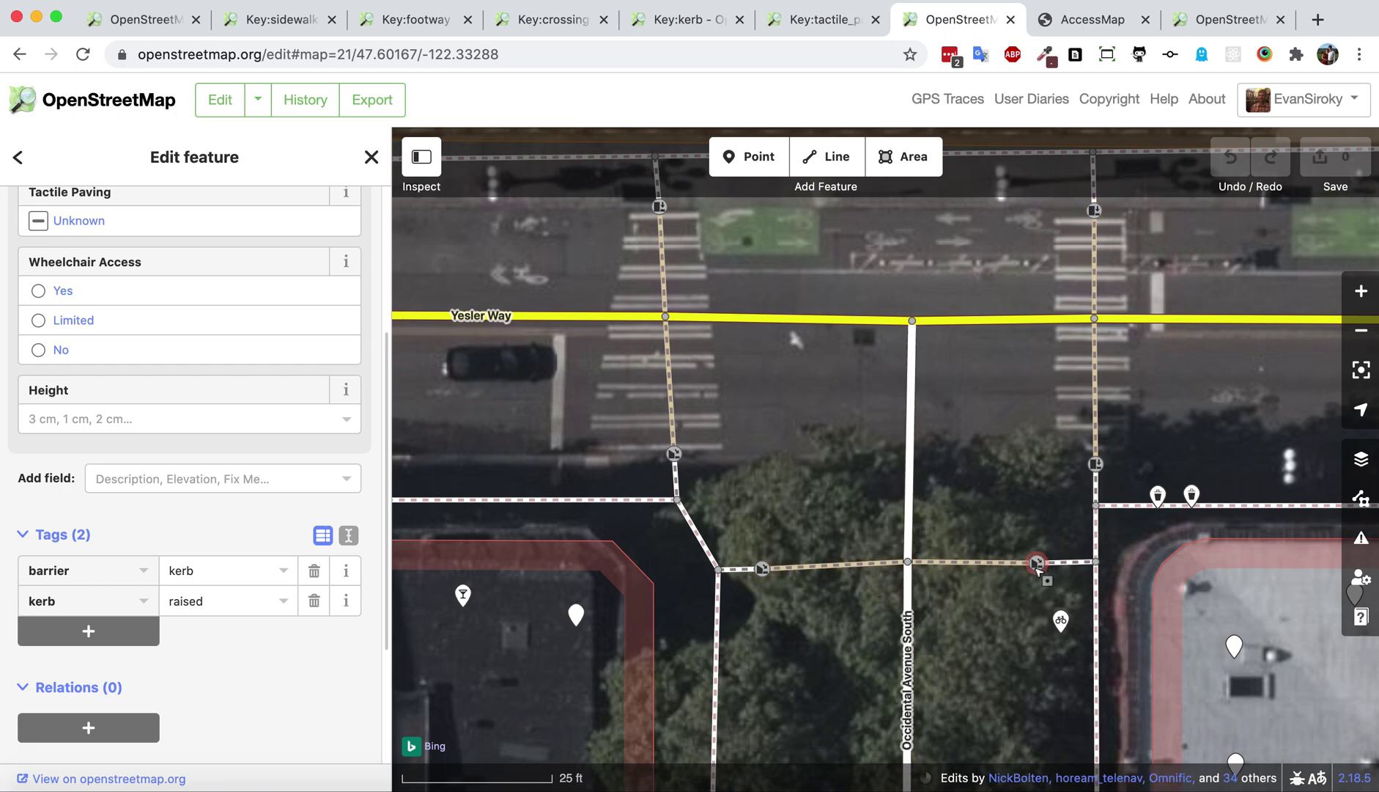
click(1037, 563)
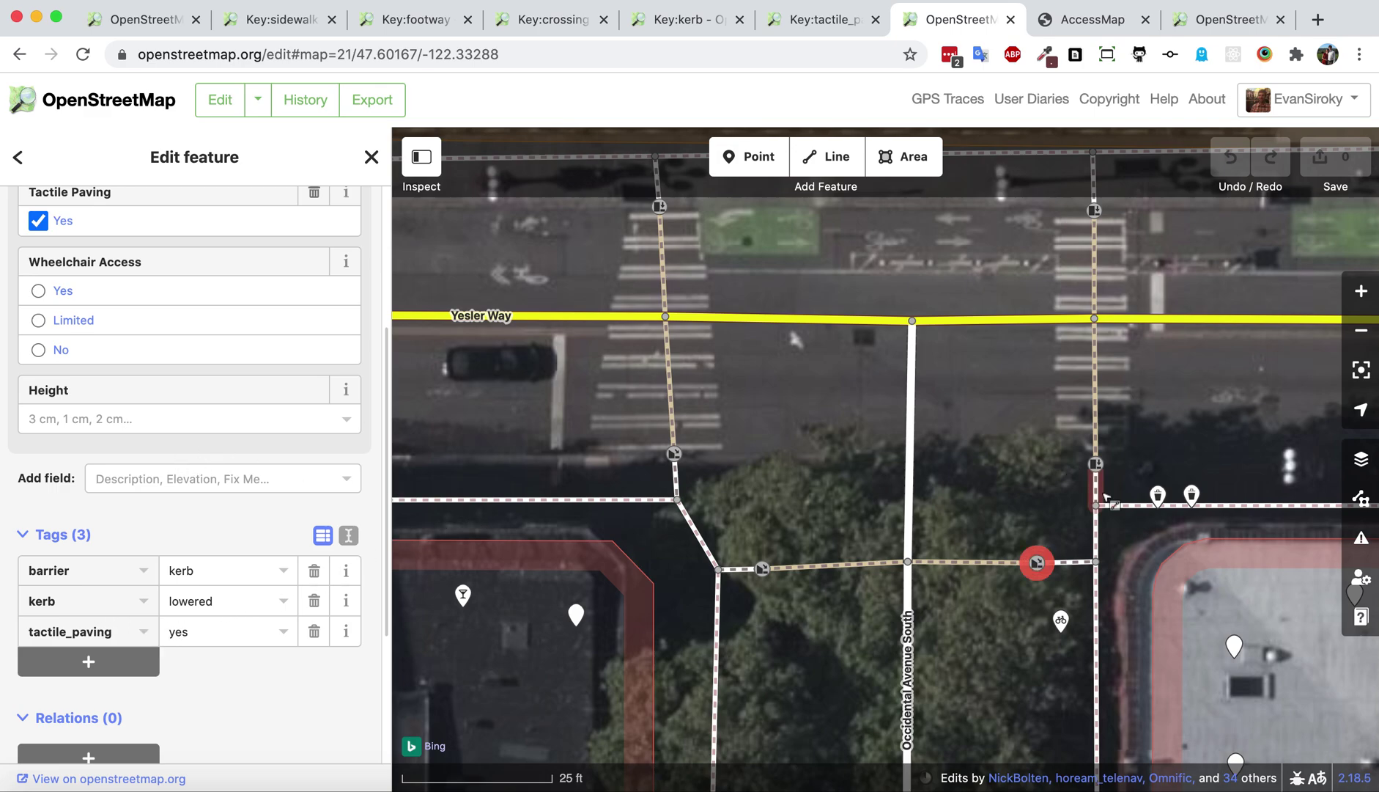
Check the curb node at the north end of the western crosswalk over Yesler Way and clear the selection
drag(871, 575, 821, 652)
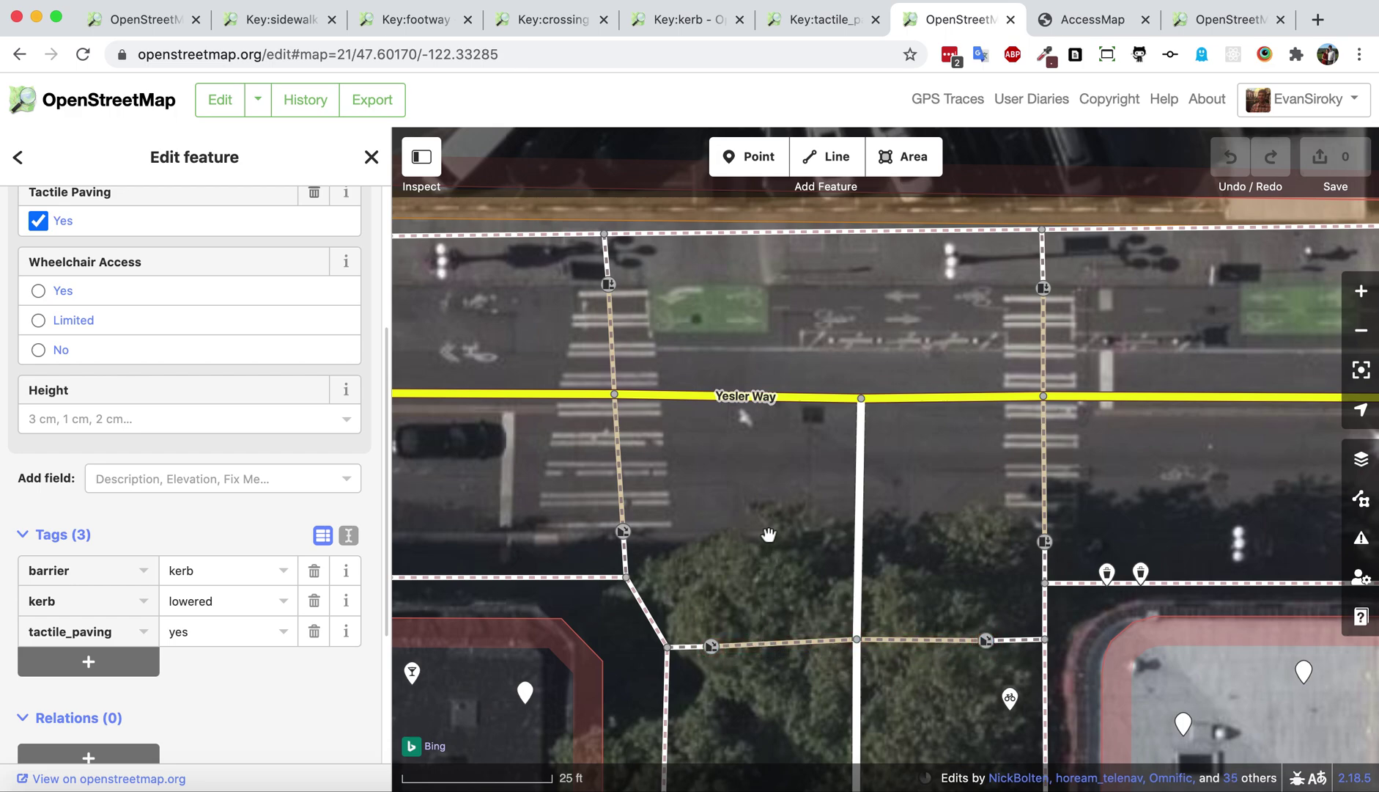
click(747, 502)
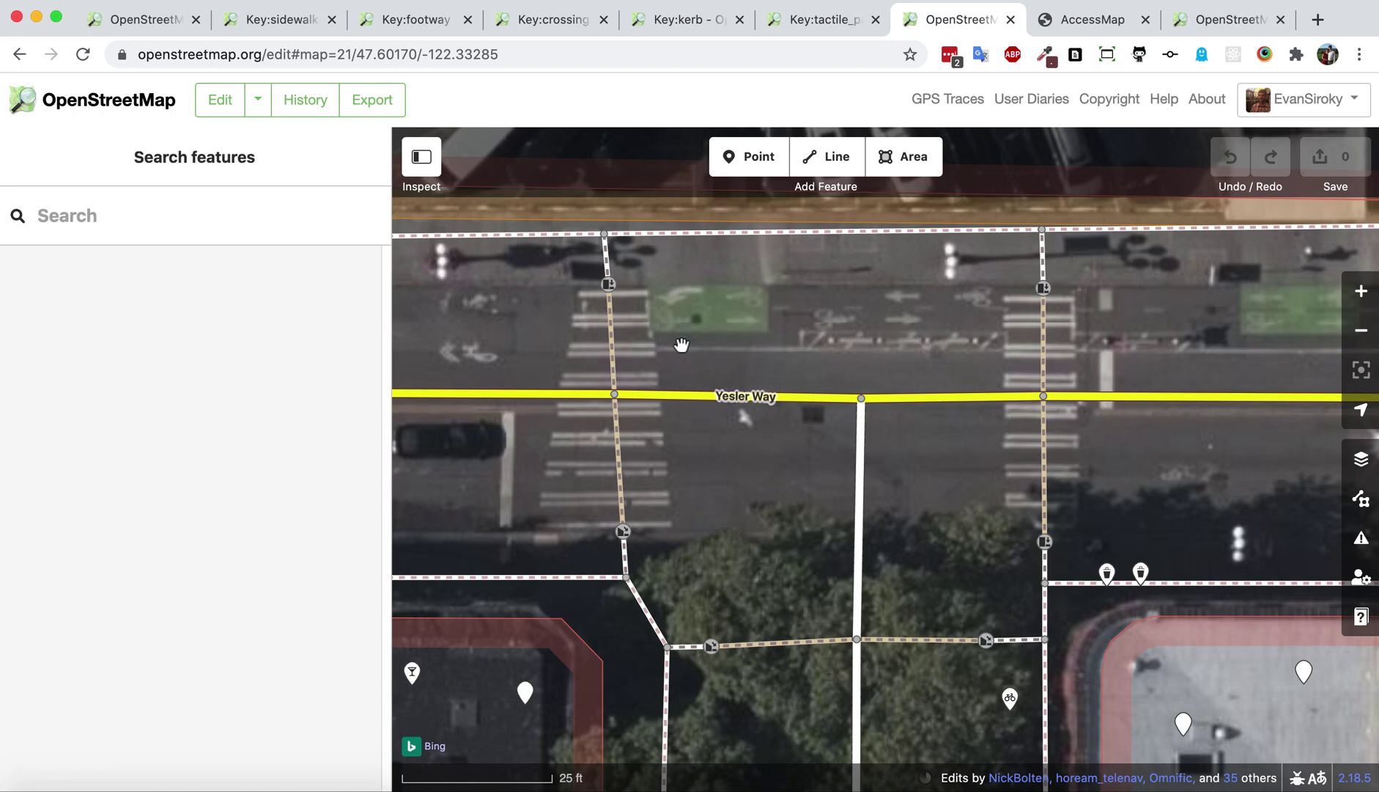
click(609, 285)
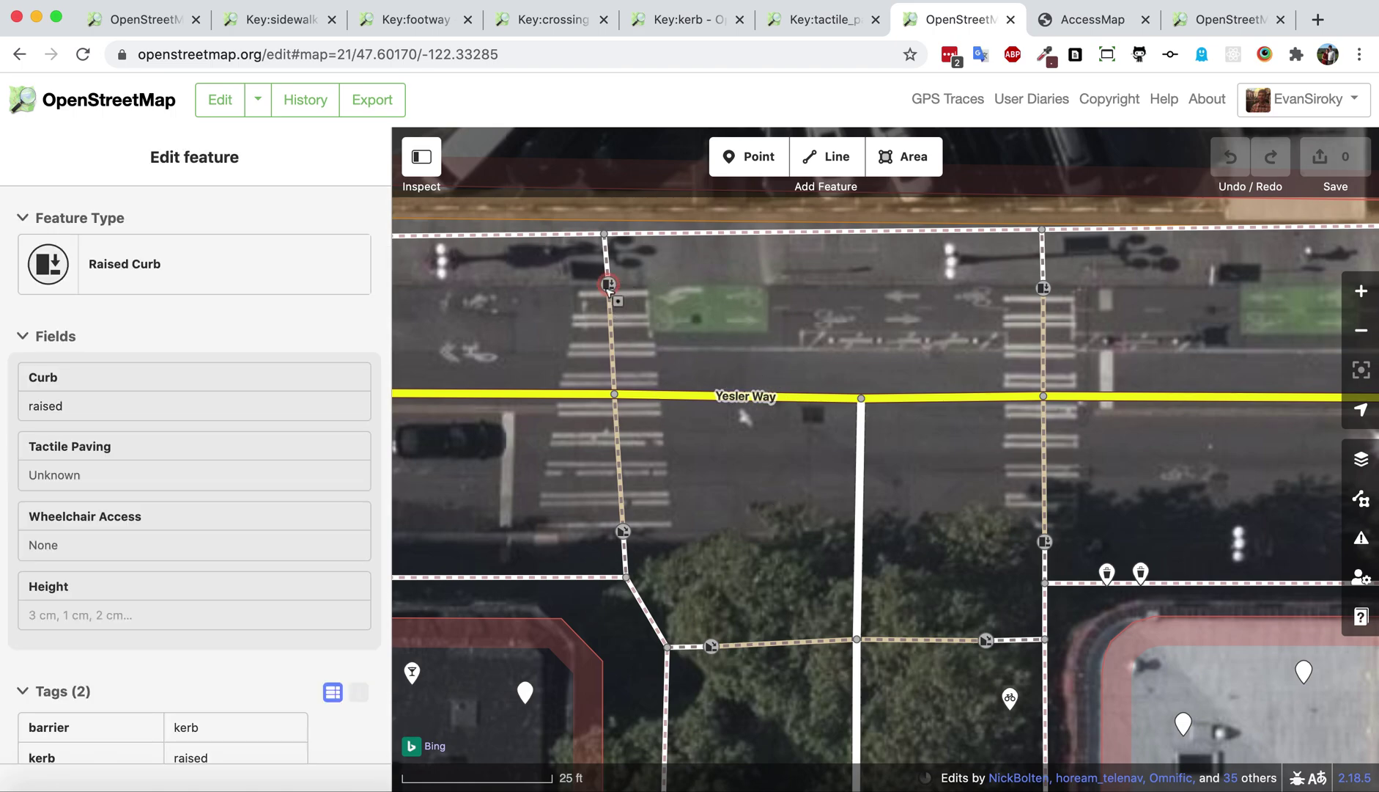
key(Escape)
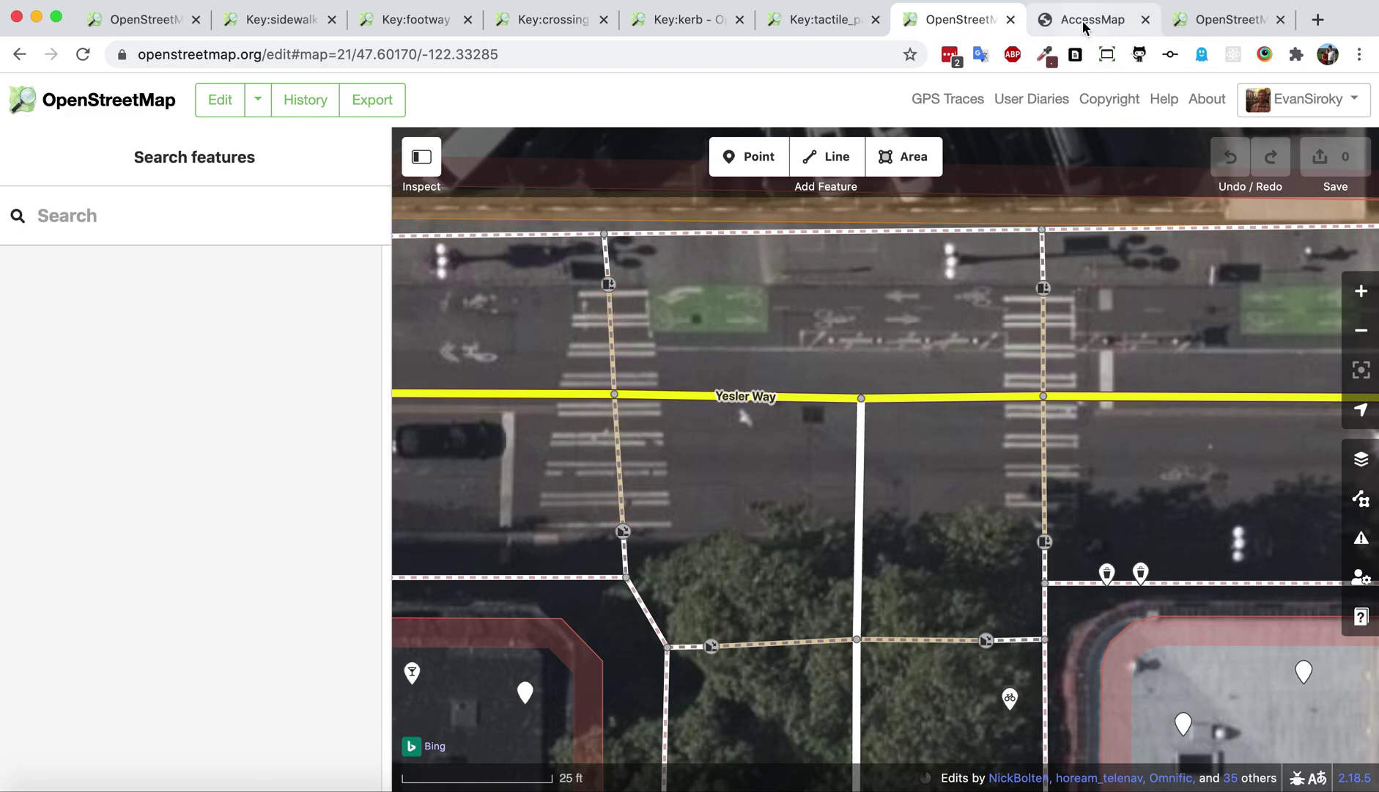
Switch back to AccessMap and inspect the details of the Yesler Way crossing just west of the route, closing them when finished
click(1059, 21)
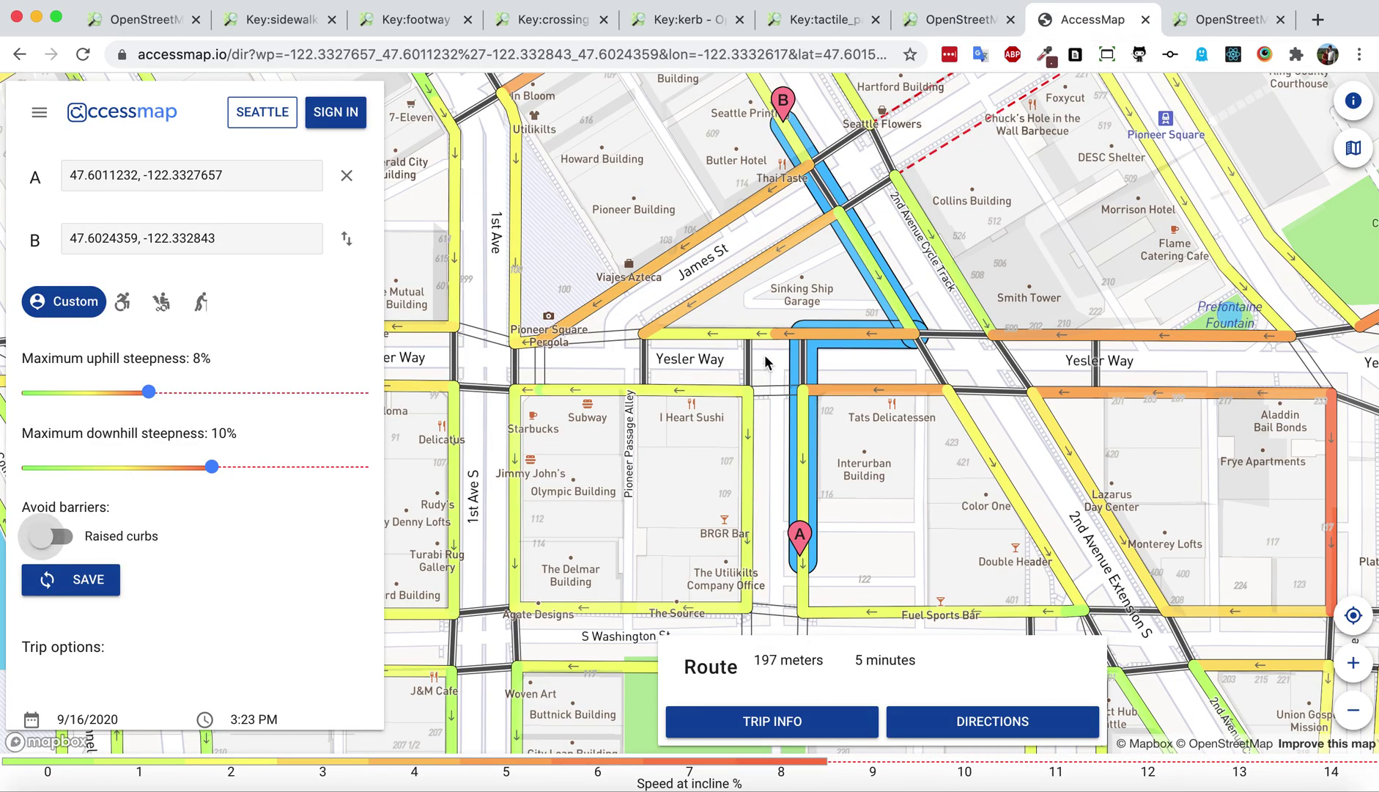
scroll(765, 359, up, 5)
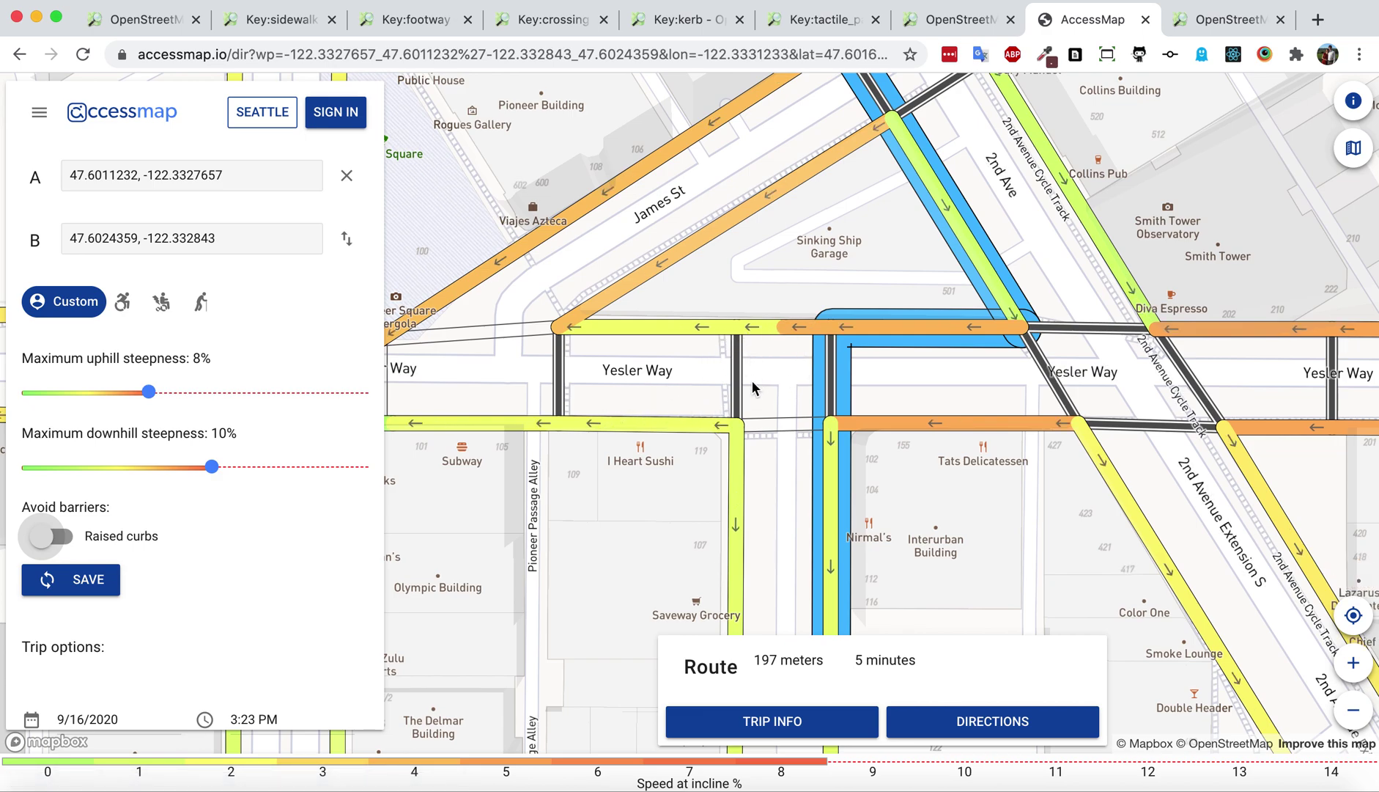
click(741, 359)
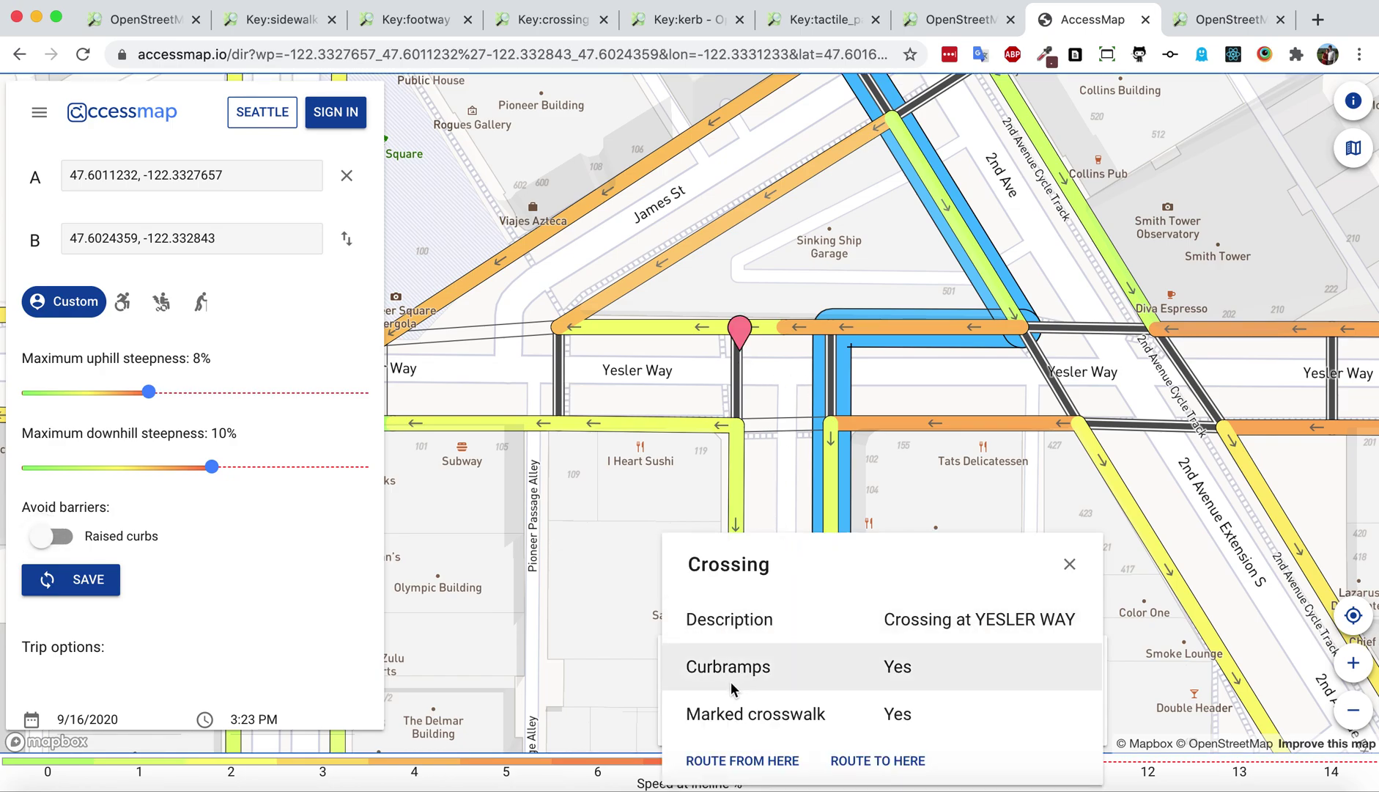
click(1070, 563)
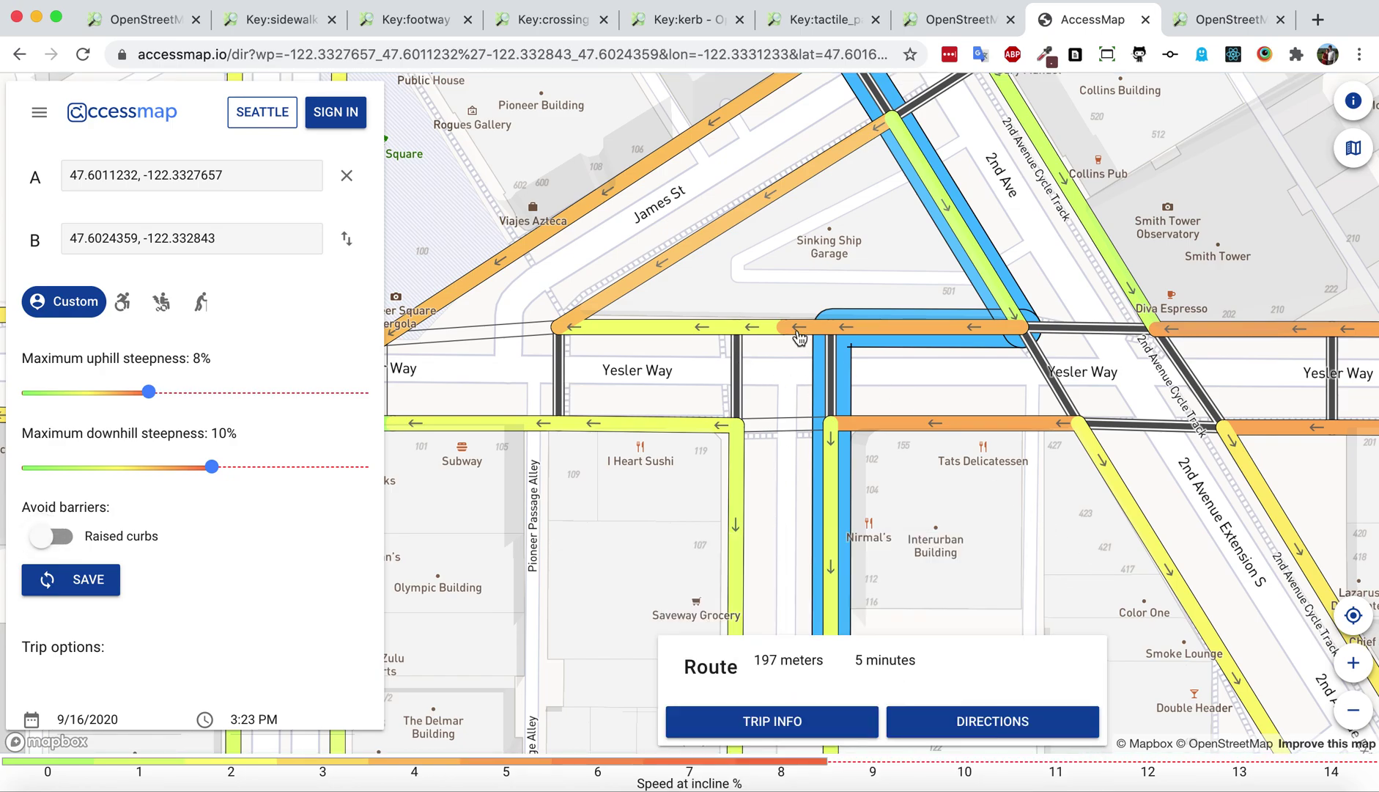
Return to the OpenStreetMap editor and examine the Yesler Way crosswalks and their curb nodes on both sides of the side street
click(957, 22)
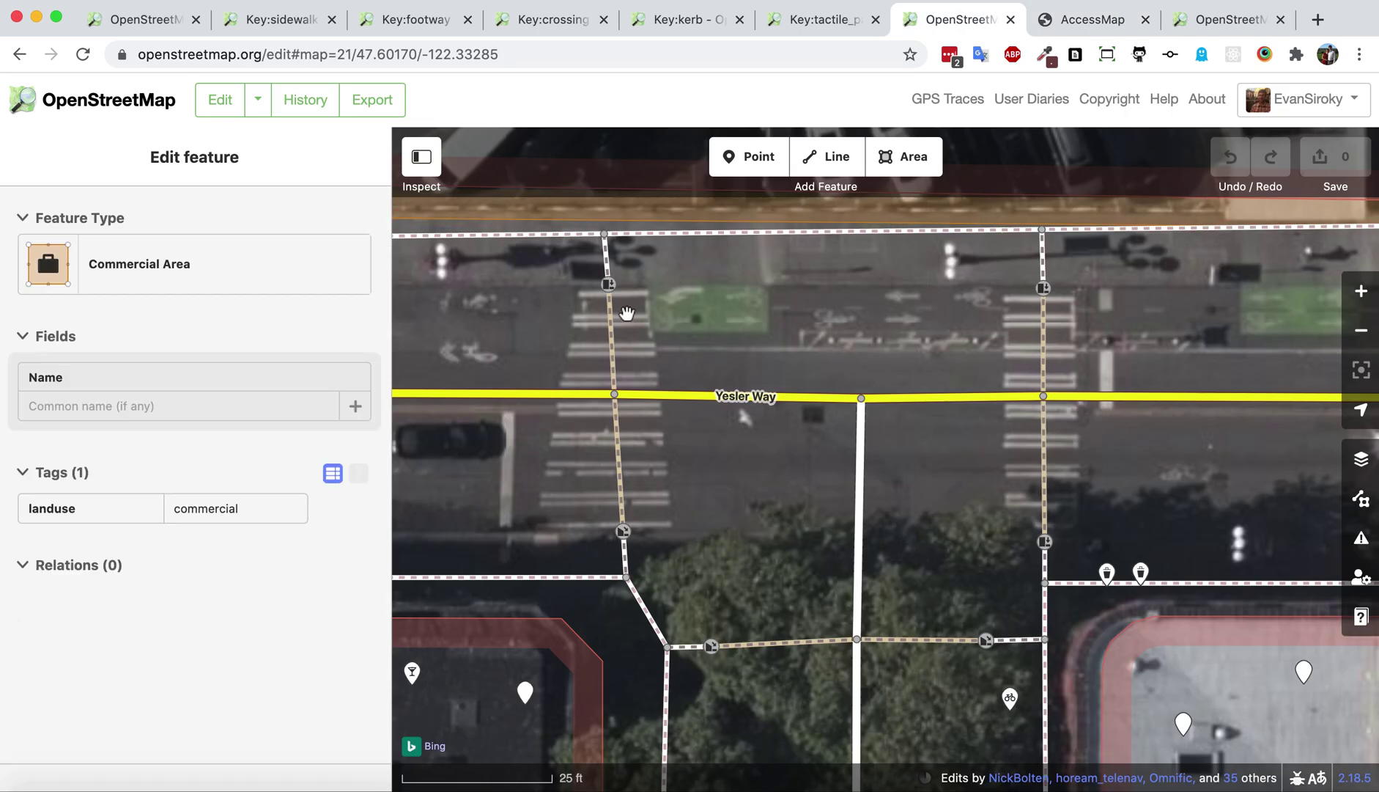
drag(735, 318, 821, 398)
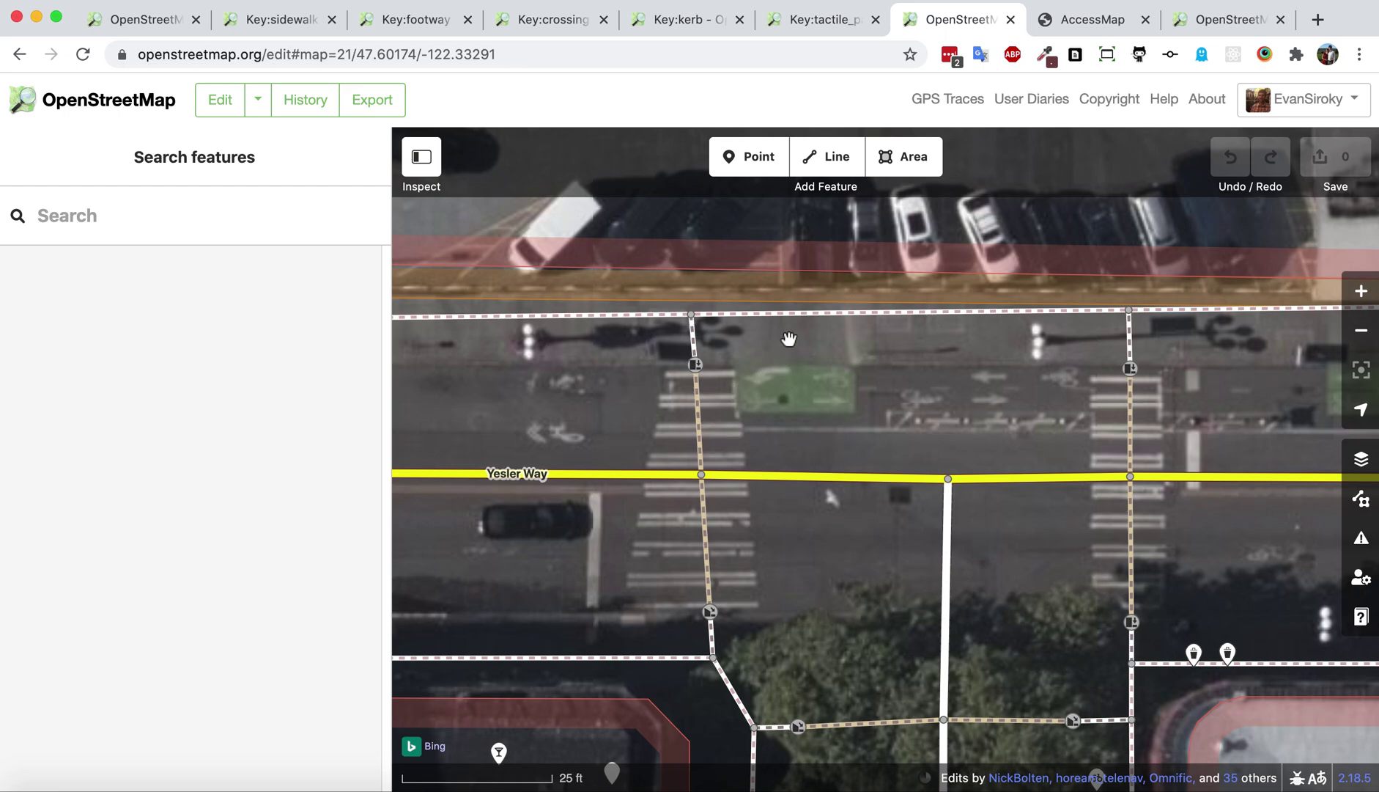
click(761, 316)
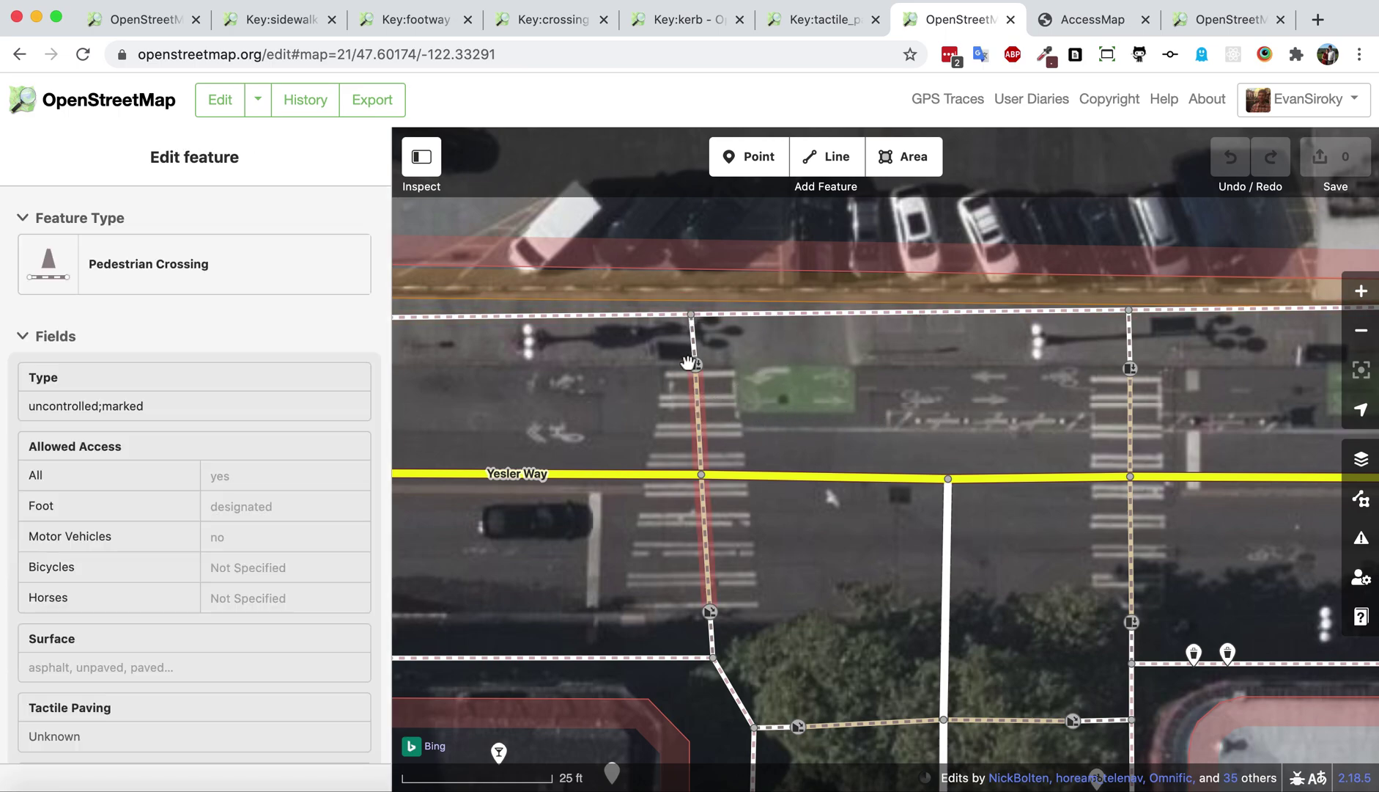
drag(877, 401, 760, 401)
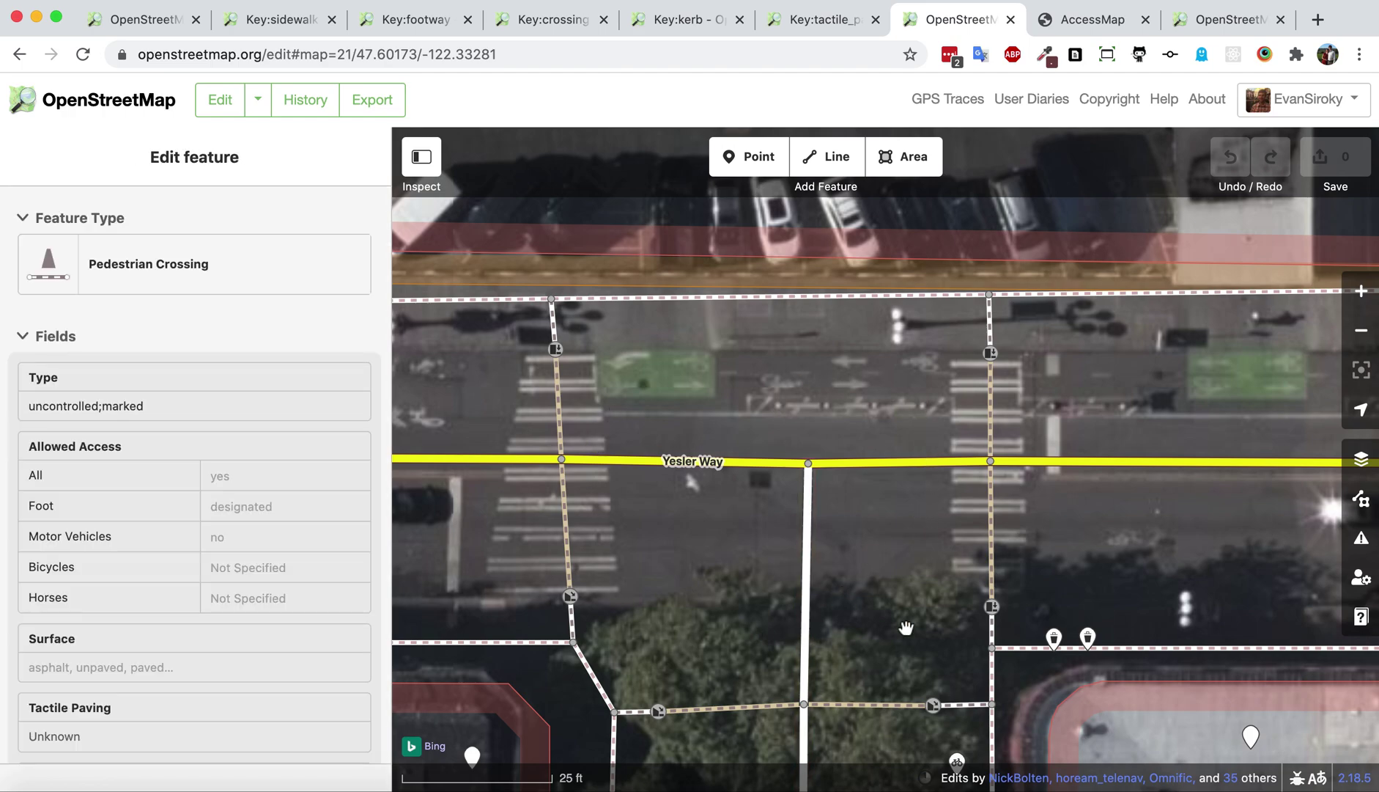
Switch to the Goldendale map and open the area around West Main Street and Golden Avenue for editing
click(1238, 26)
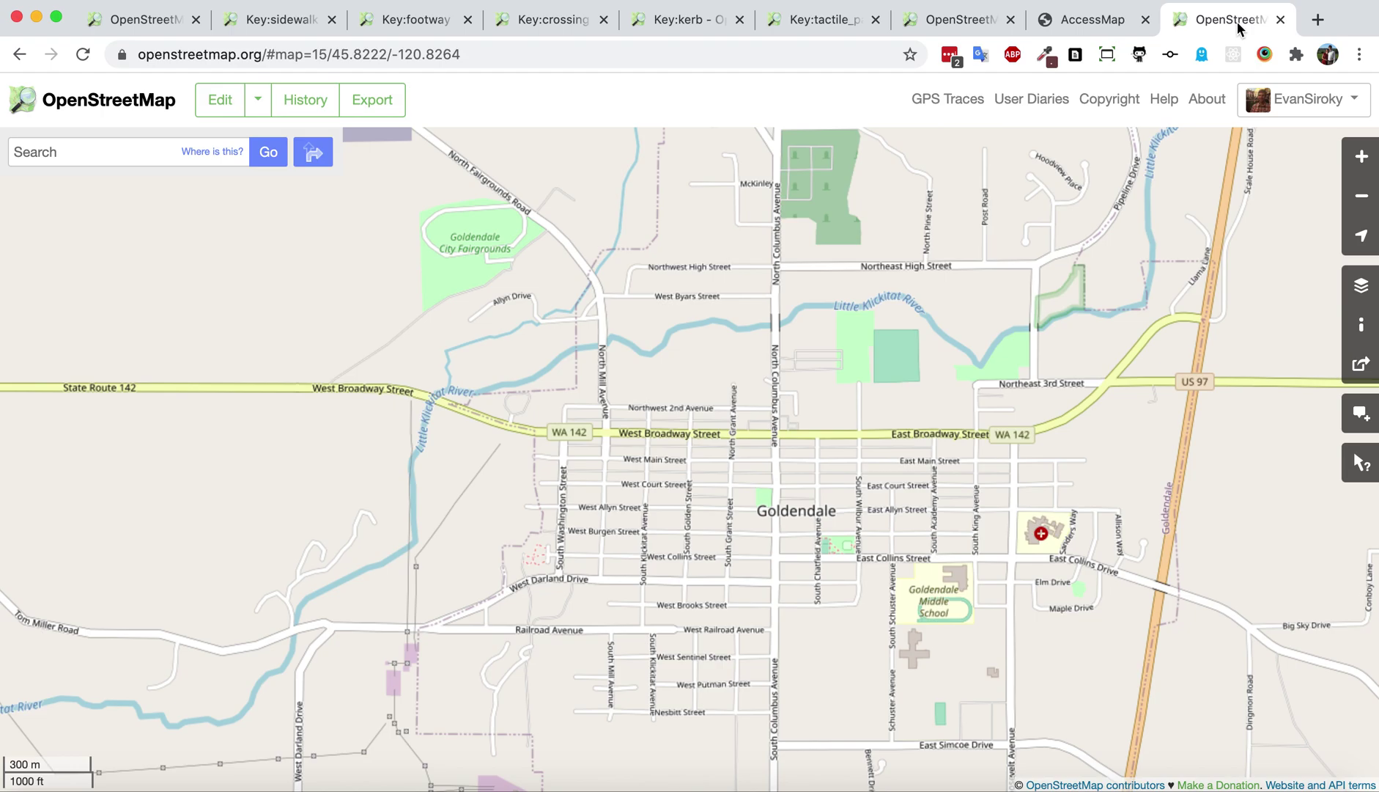
click(1354, 160)
click(1354, 159)
click(1355, 159)
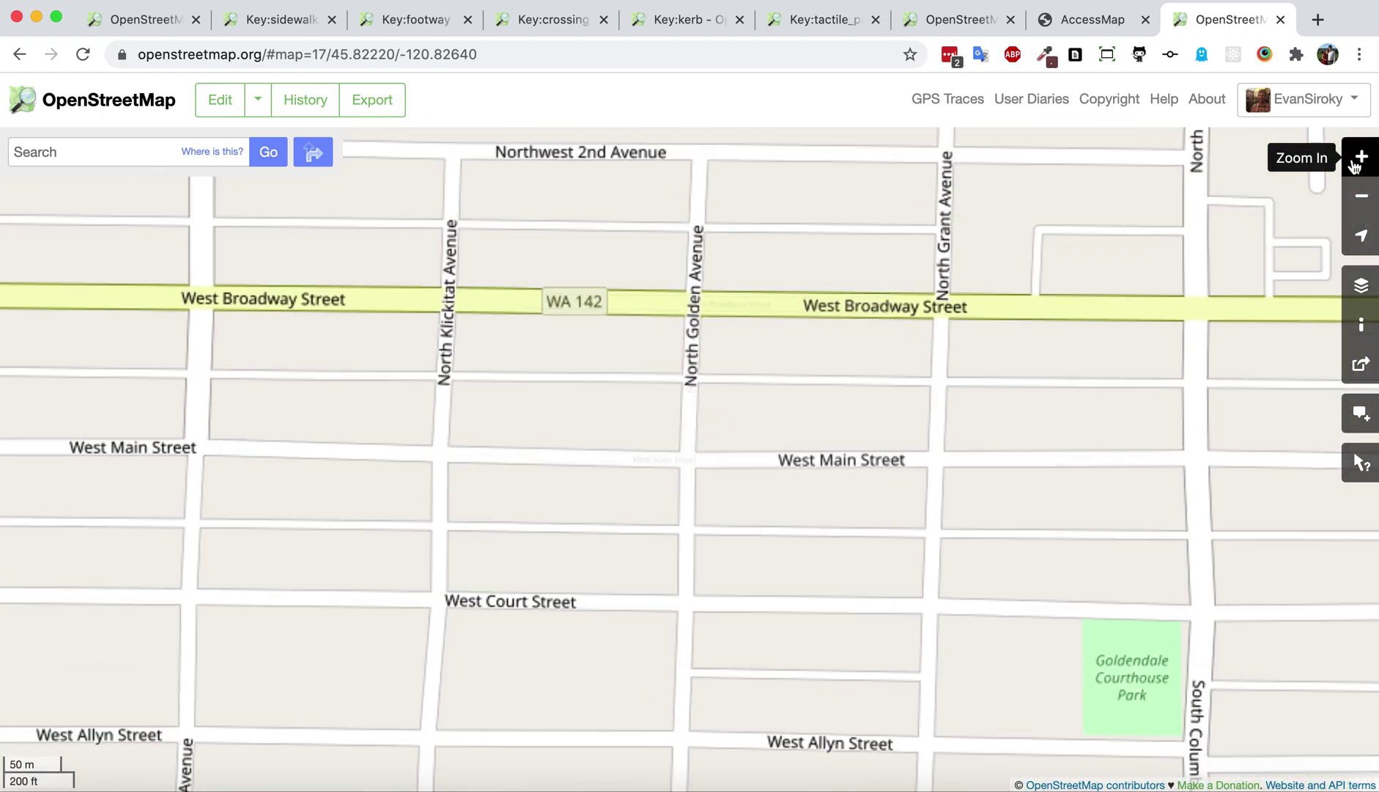
click(1355, 159)
click(1364, 209)
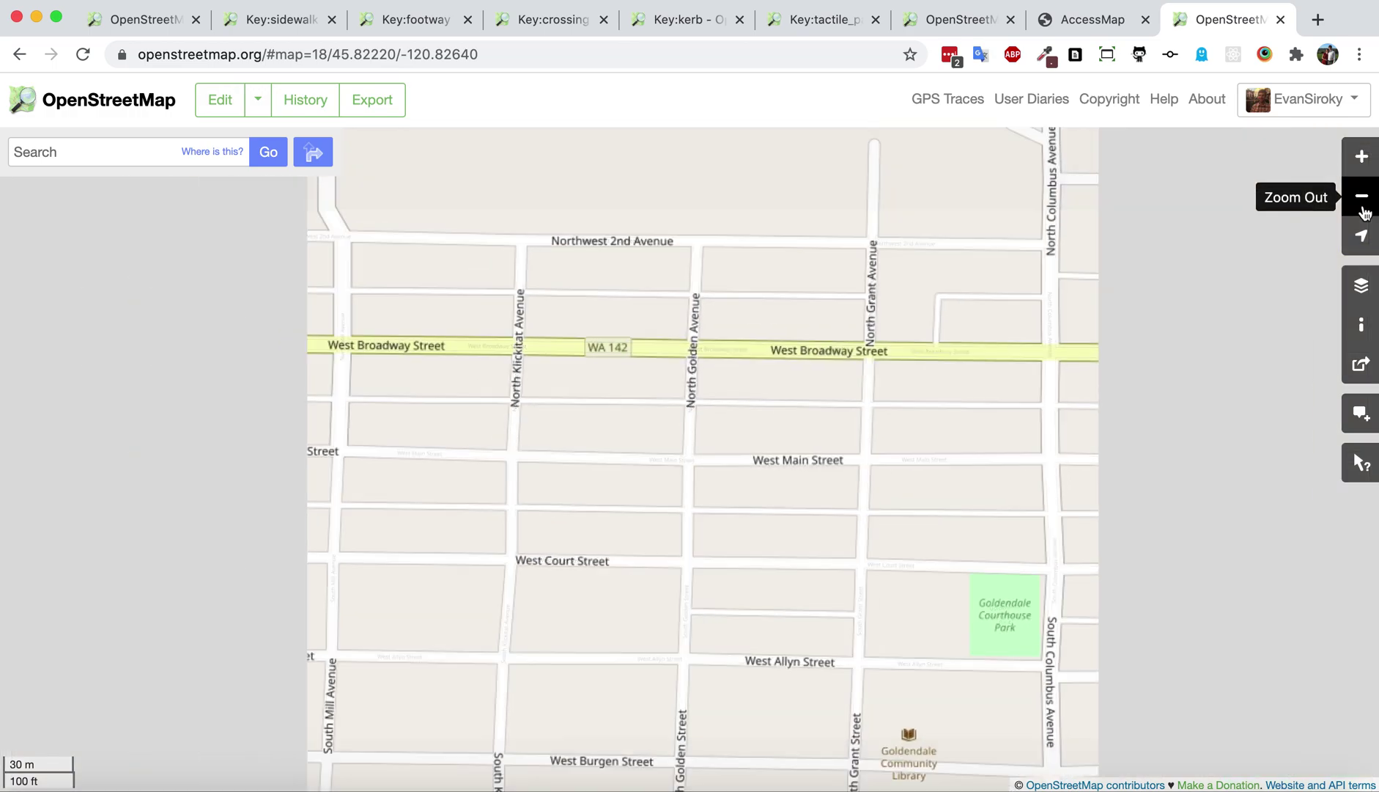
click(1364, 209)
click(1365, 212)
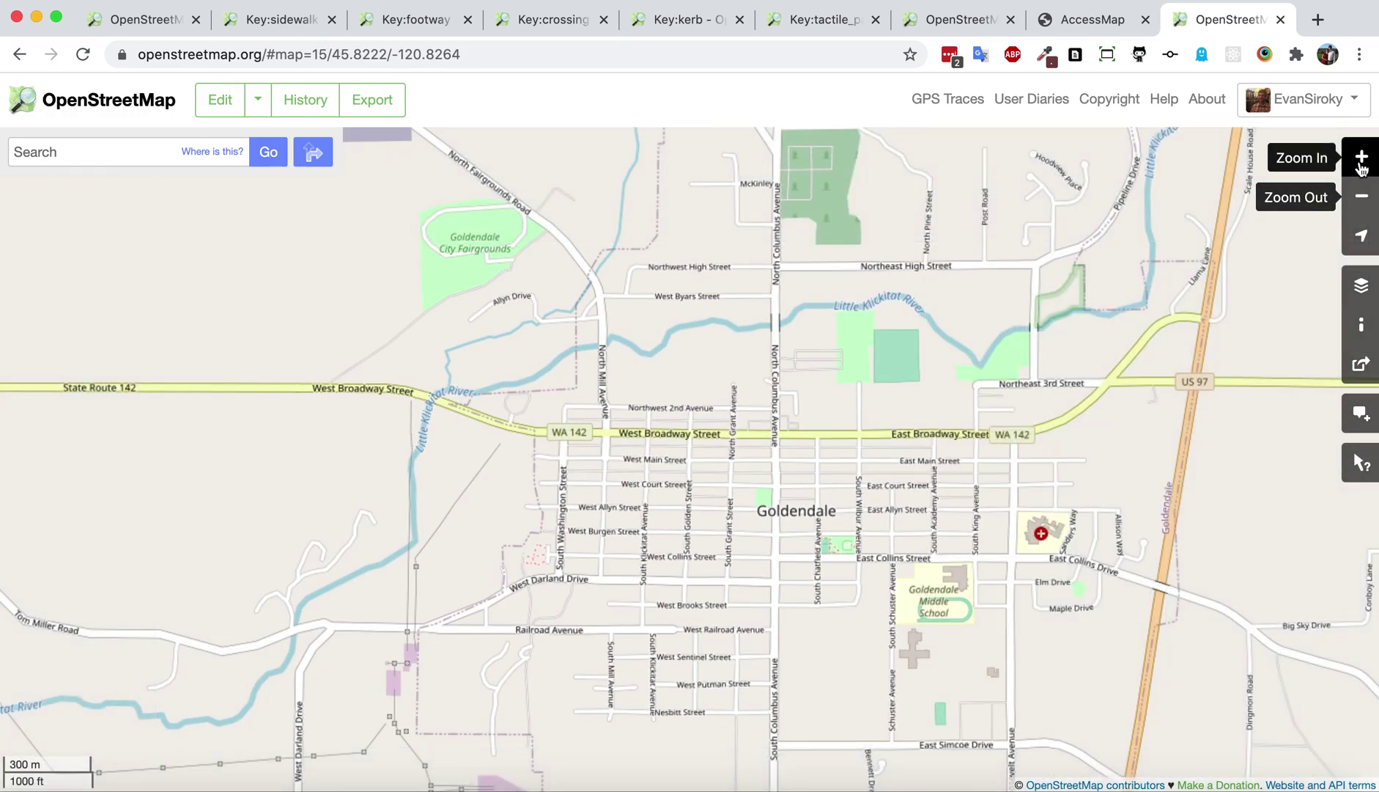
click(1361, 166)
click(1361, 166)
click(1361, 165)
click(1361, 165)
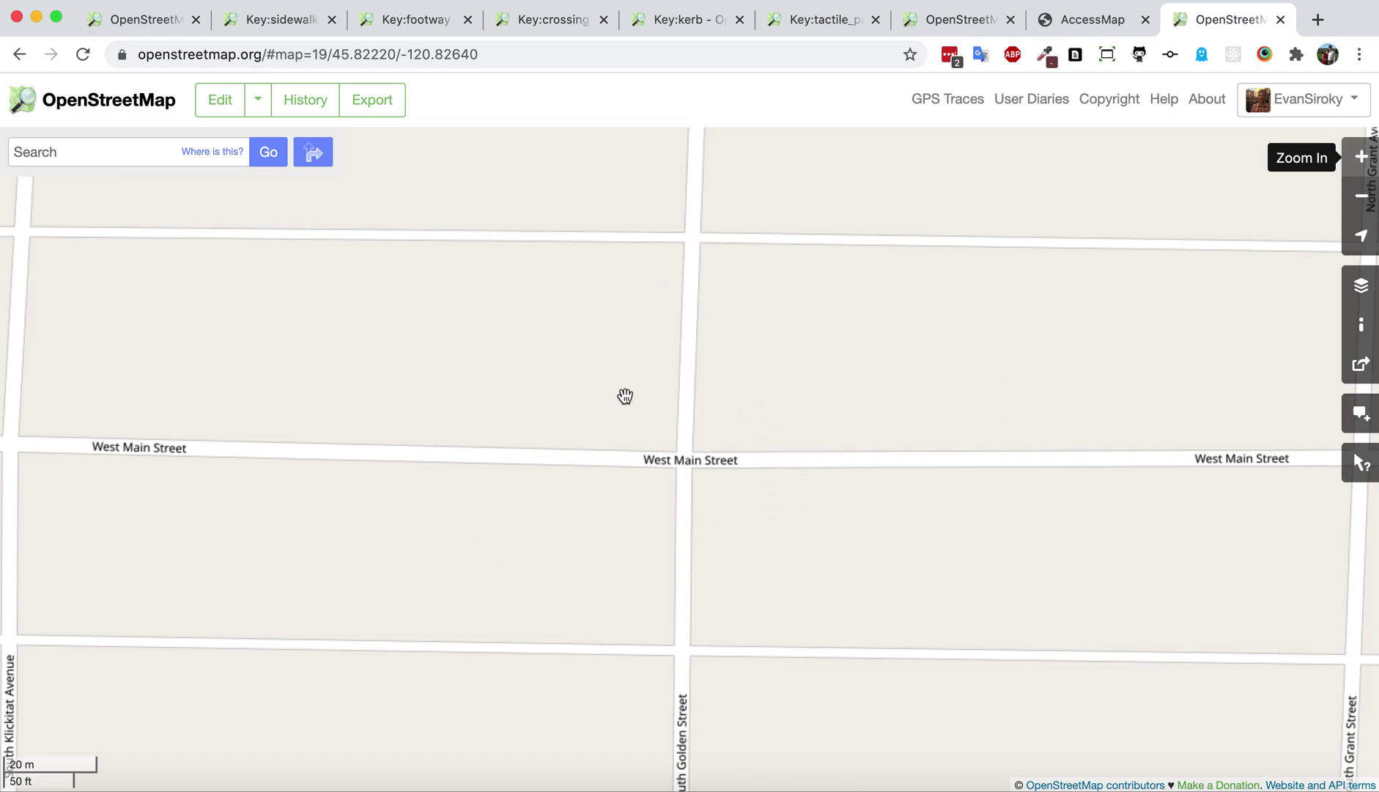
click(220, 100)
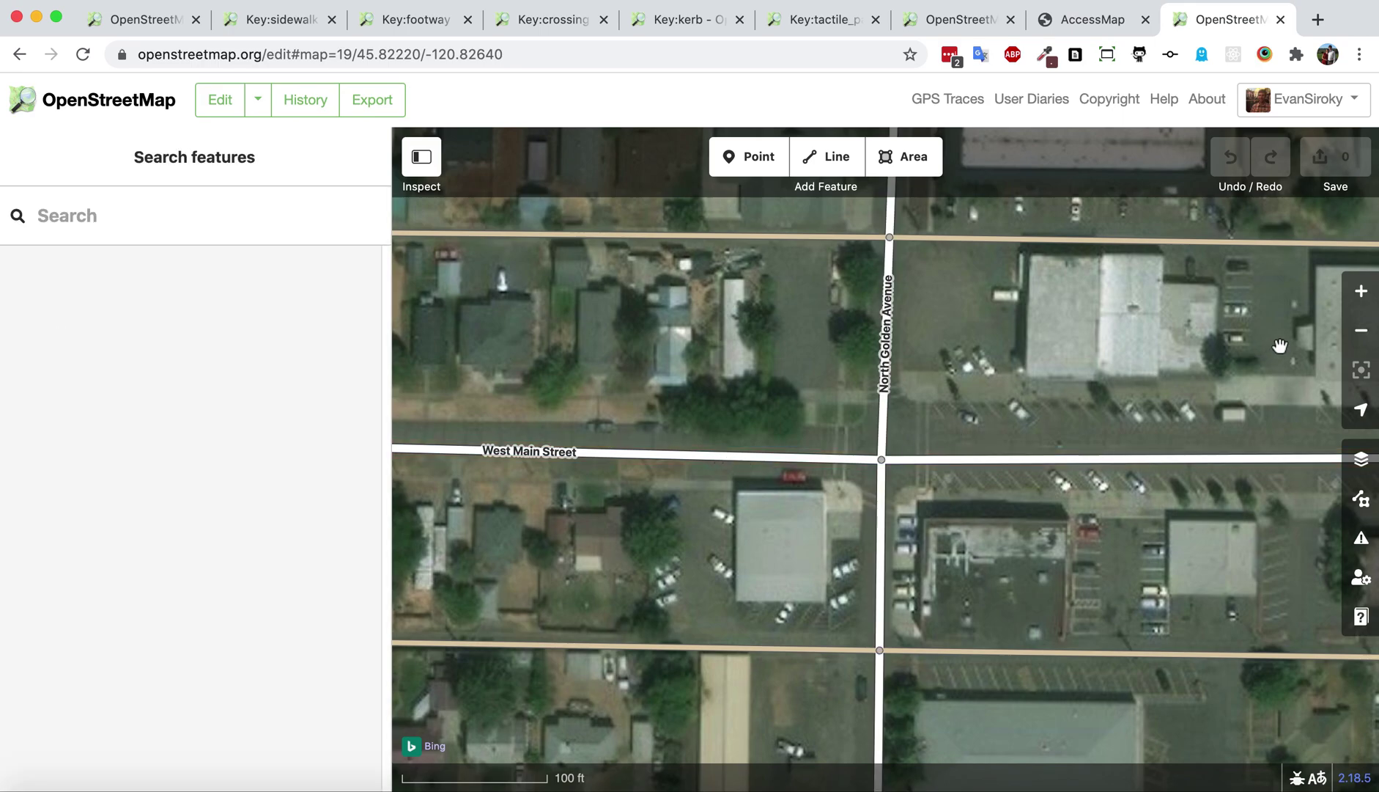
Examine the crosswalk markings and corners at West Main Street and North Golden Avenue on the aerial imagery
click(1361, 291)
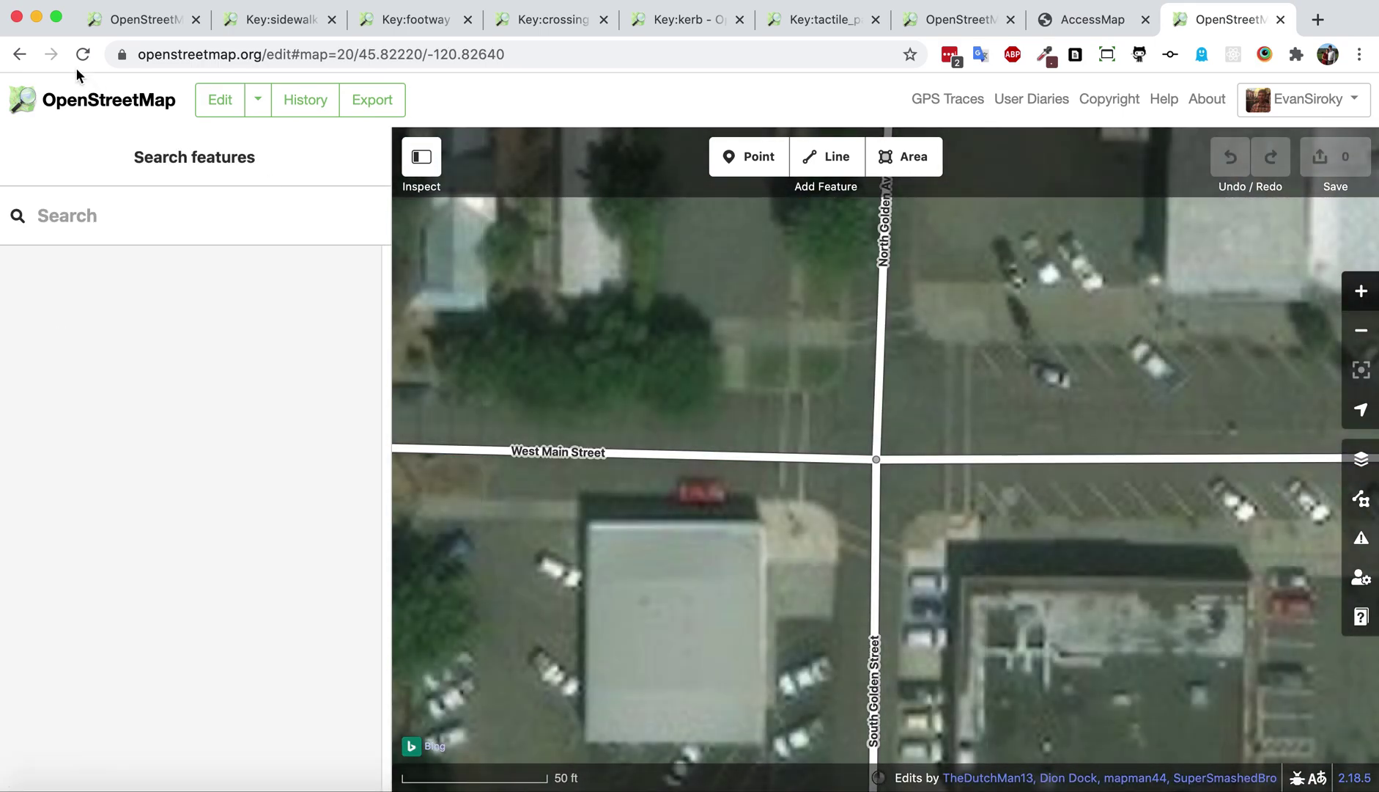
drag(1005, 381, 854, 462)
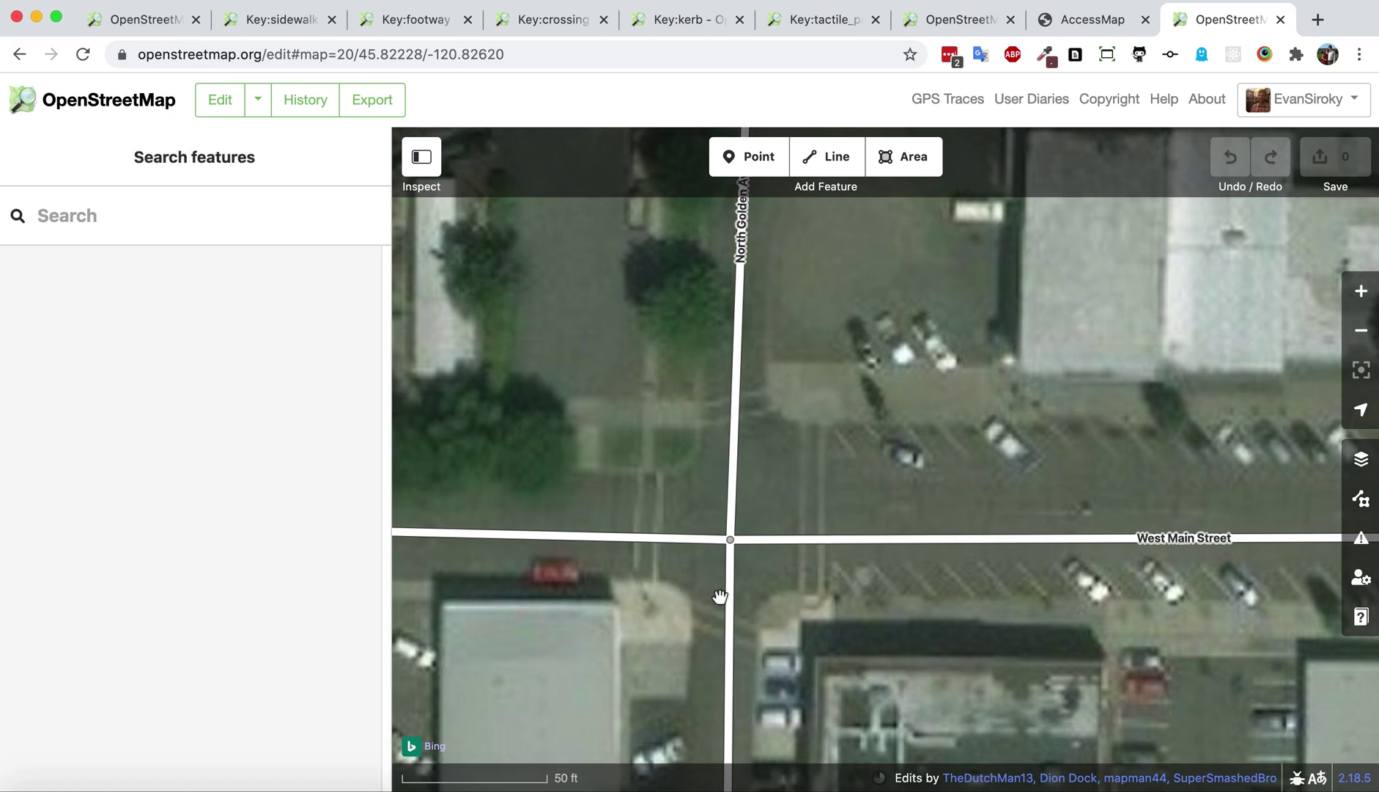
drag(795, 579, 877, 530)
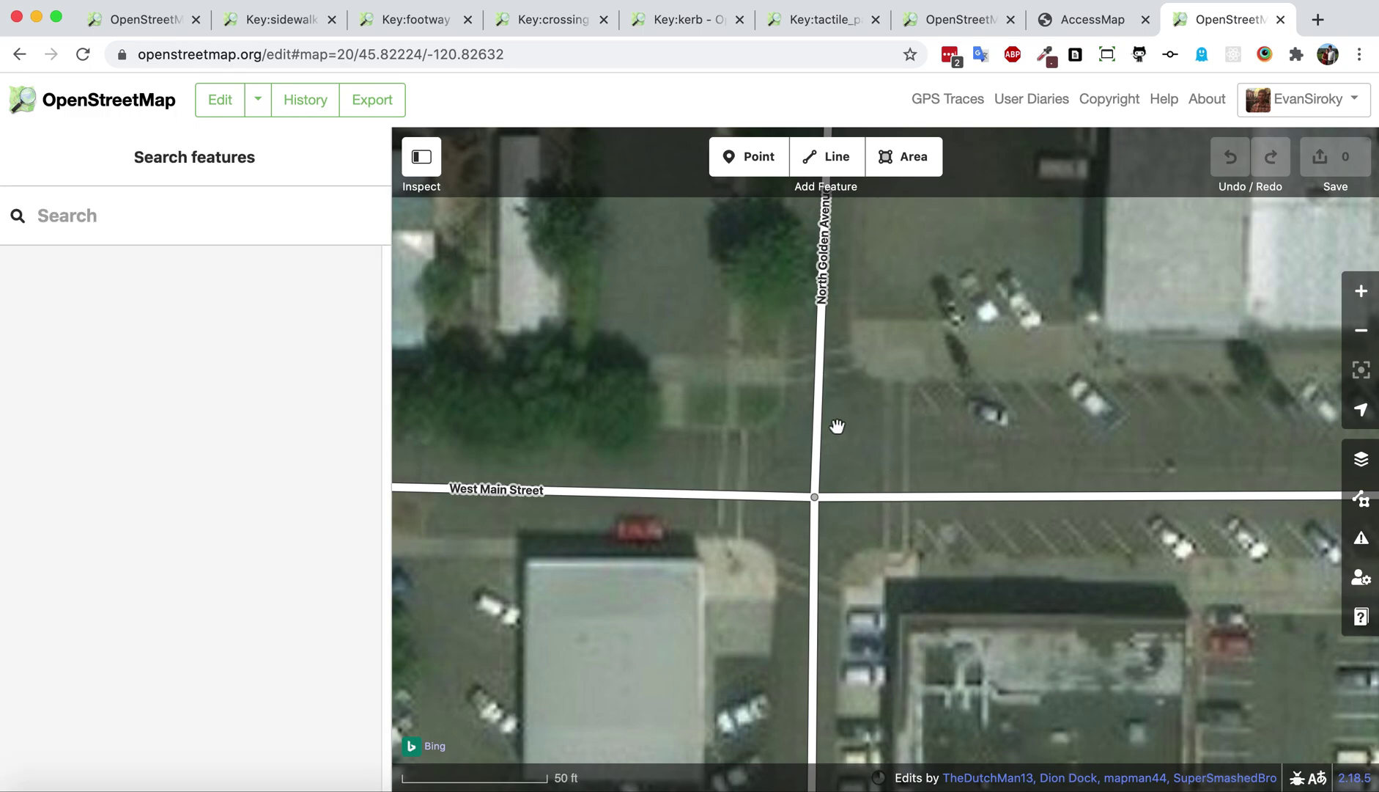
scroll(853, 431, up, 3)
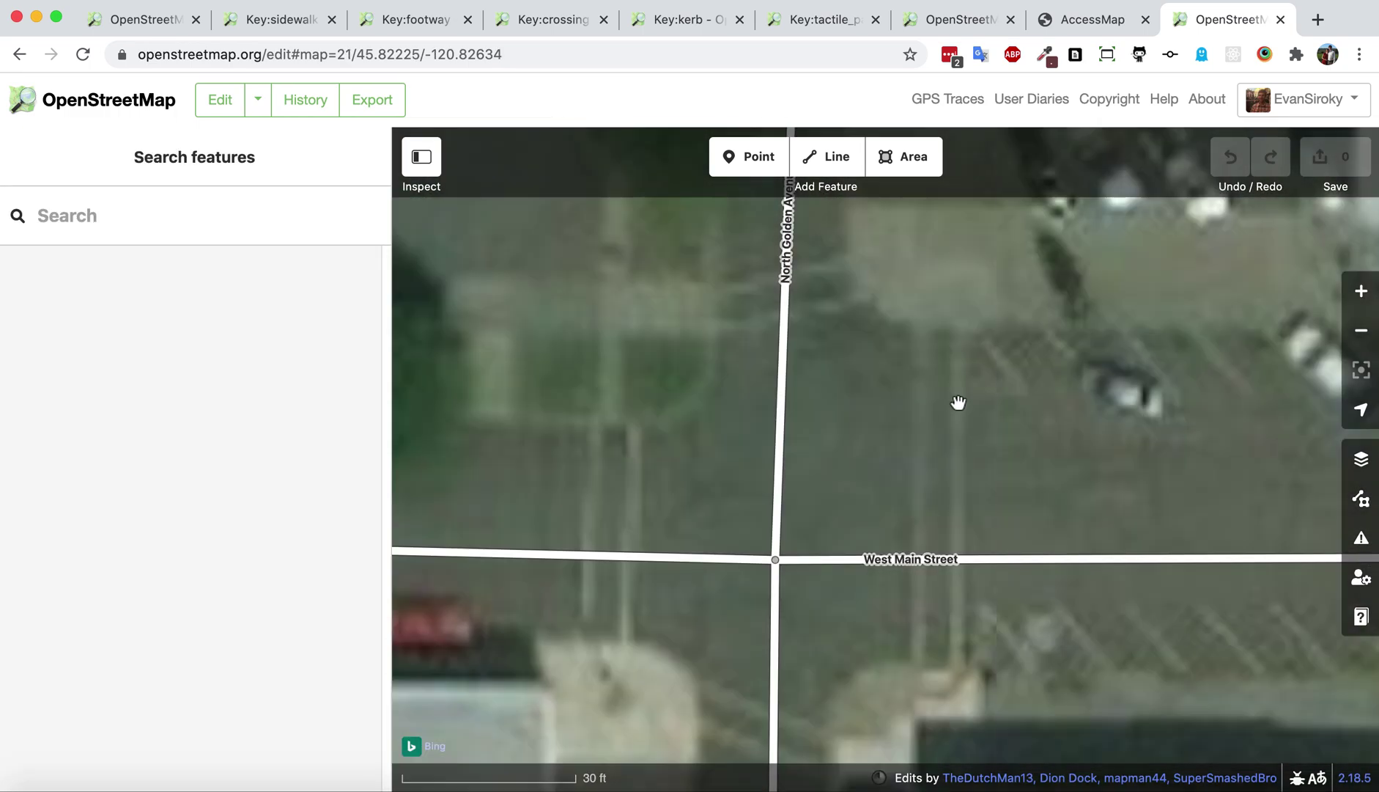
click(1360, 341)
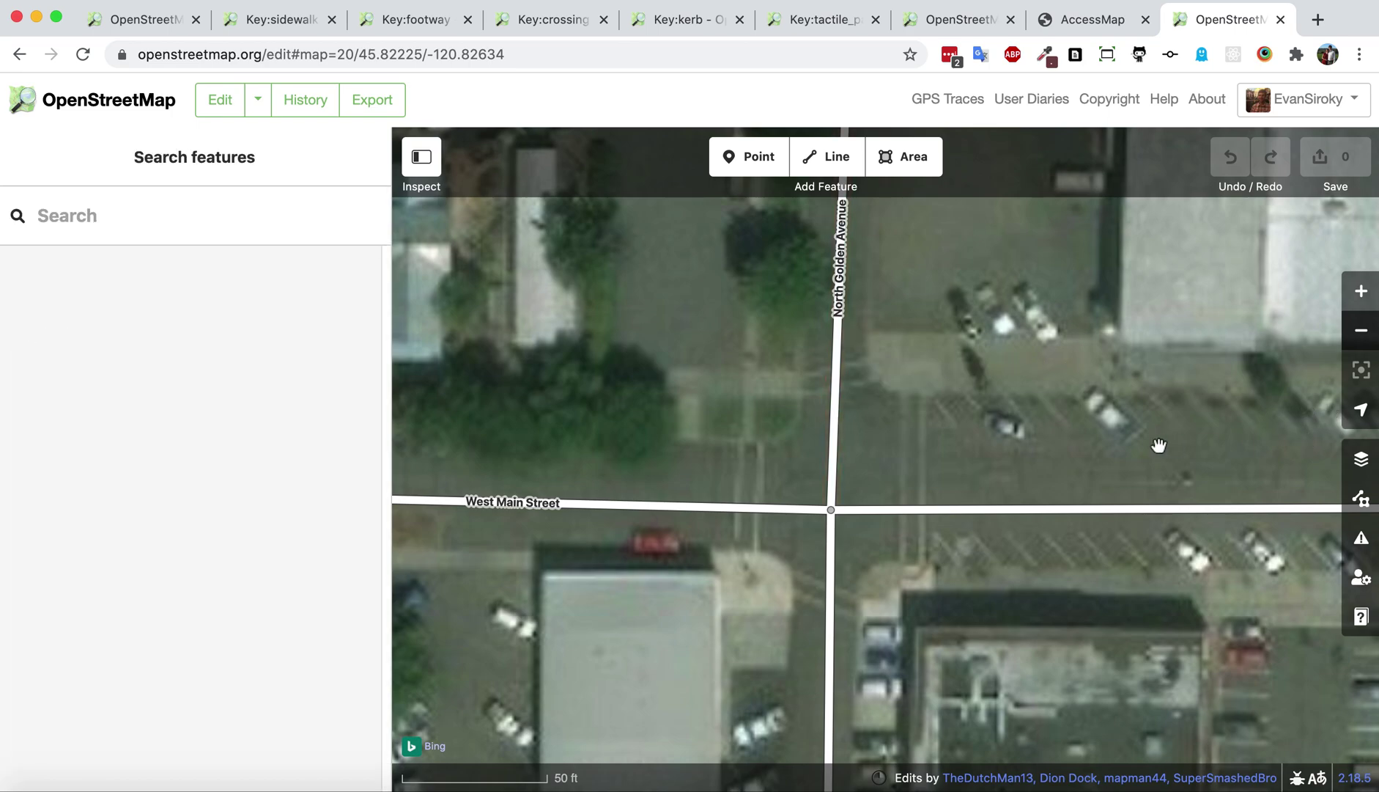
Compare the Esri World Imagery, Esri World Imagery (Clarity) Beta and Mapbox Satellite backgrounds, then restore Bing aerial imagery
click(1361, 461)
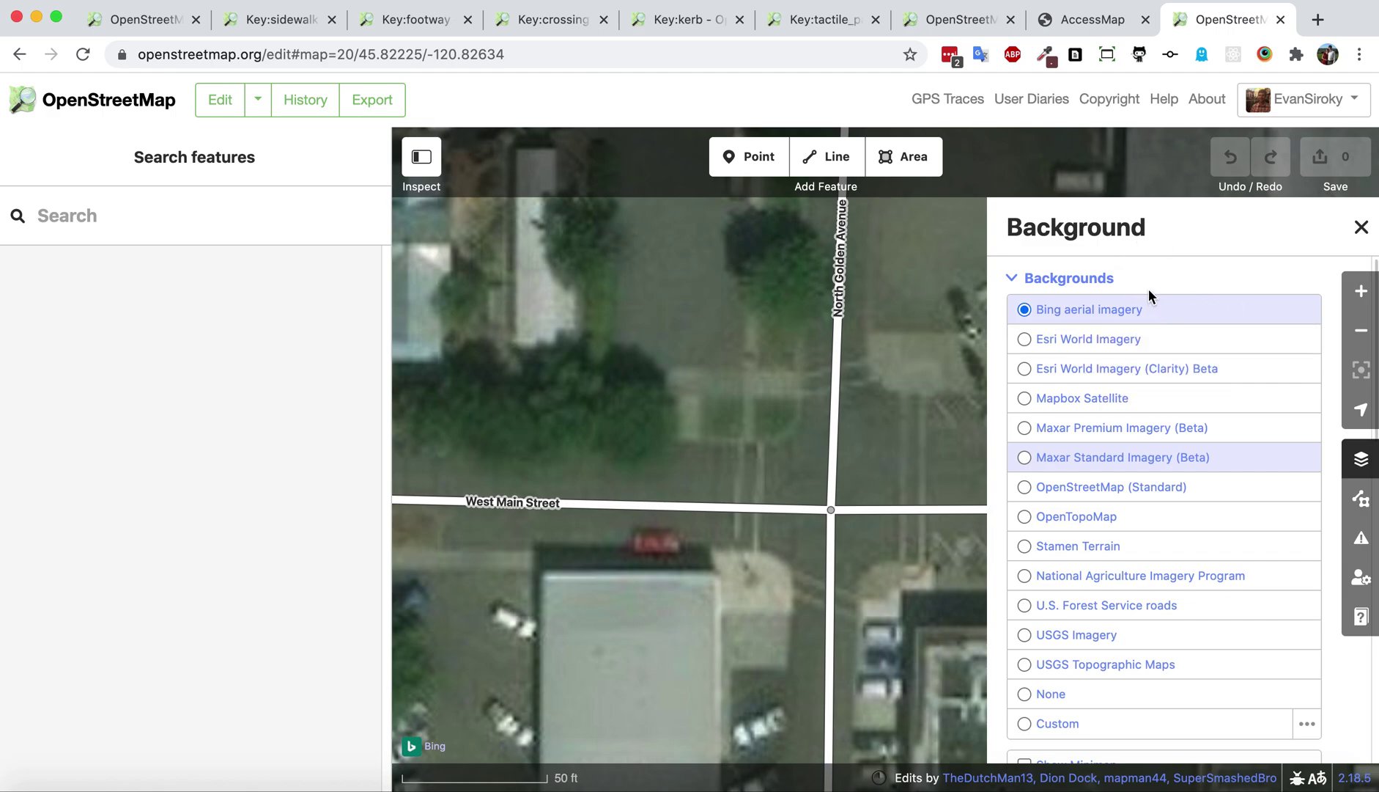
click(1111, 343)
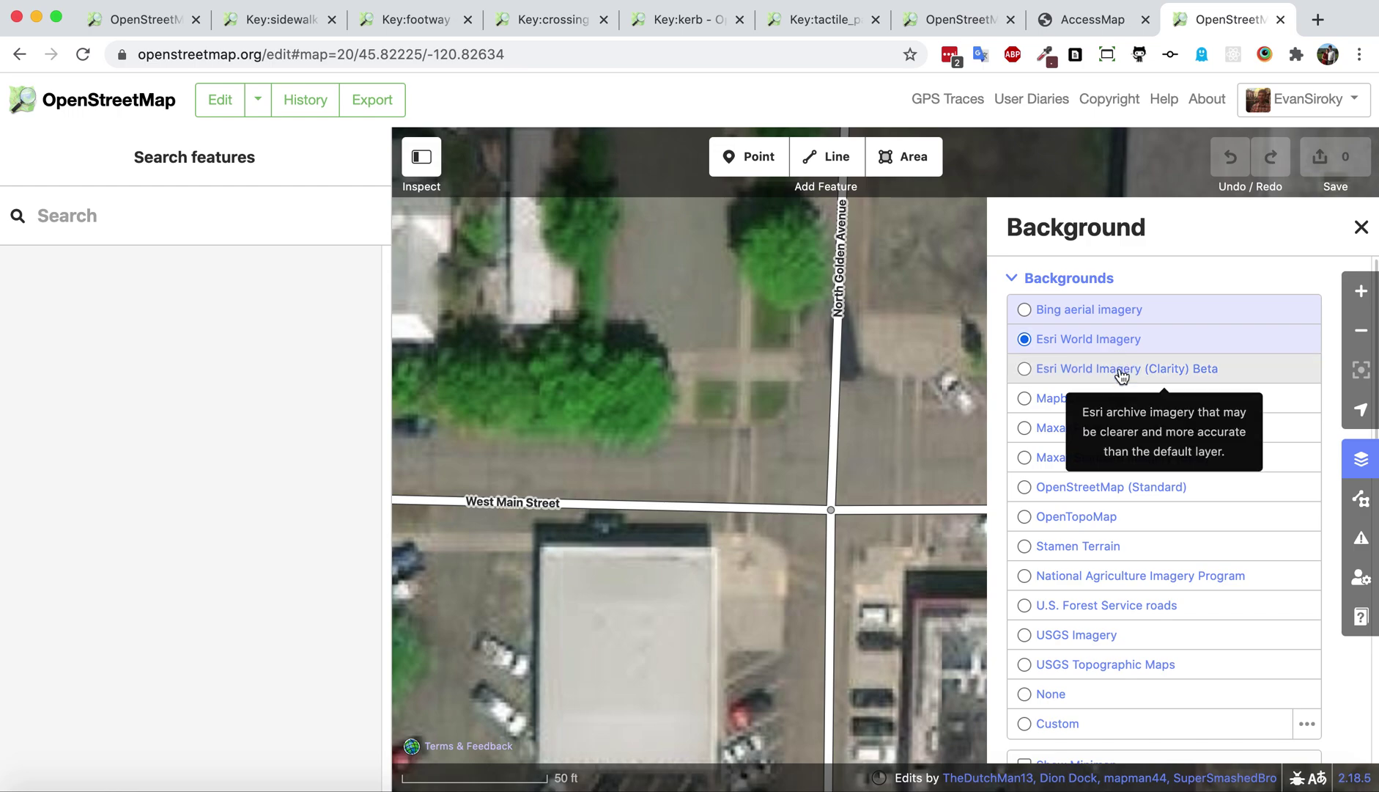
click(1121, 371)
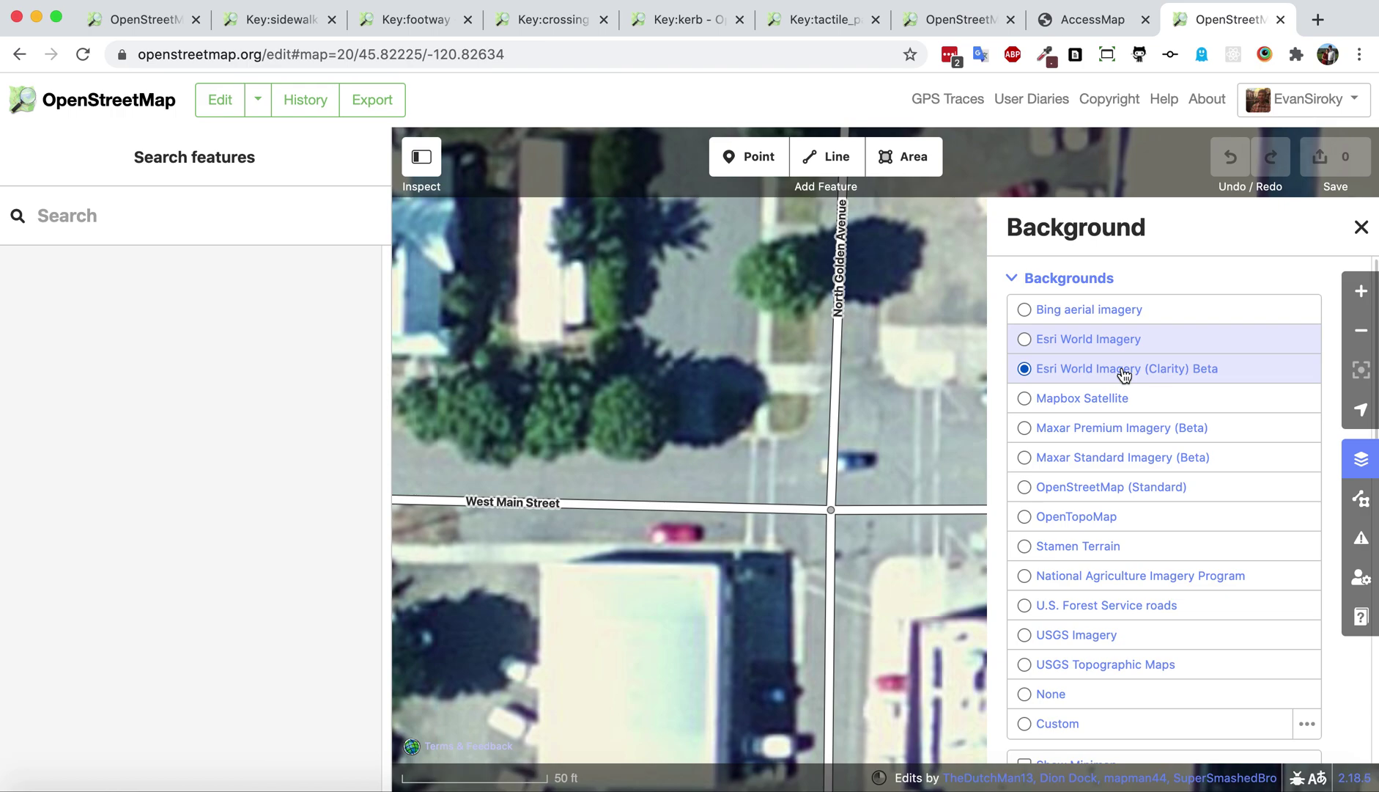
click(1180, 406)
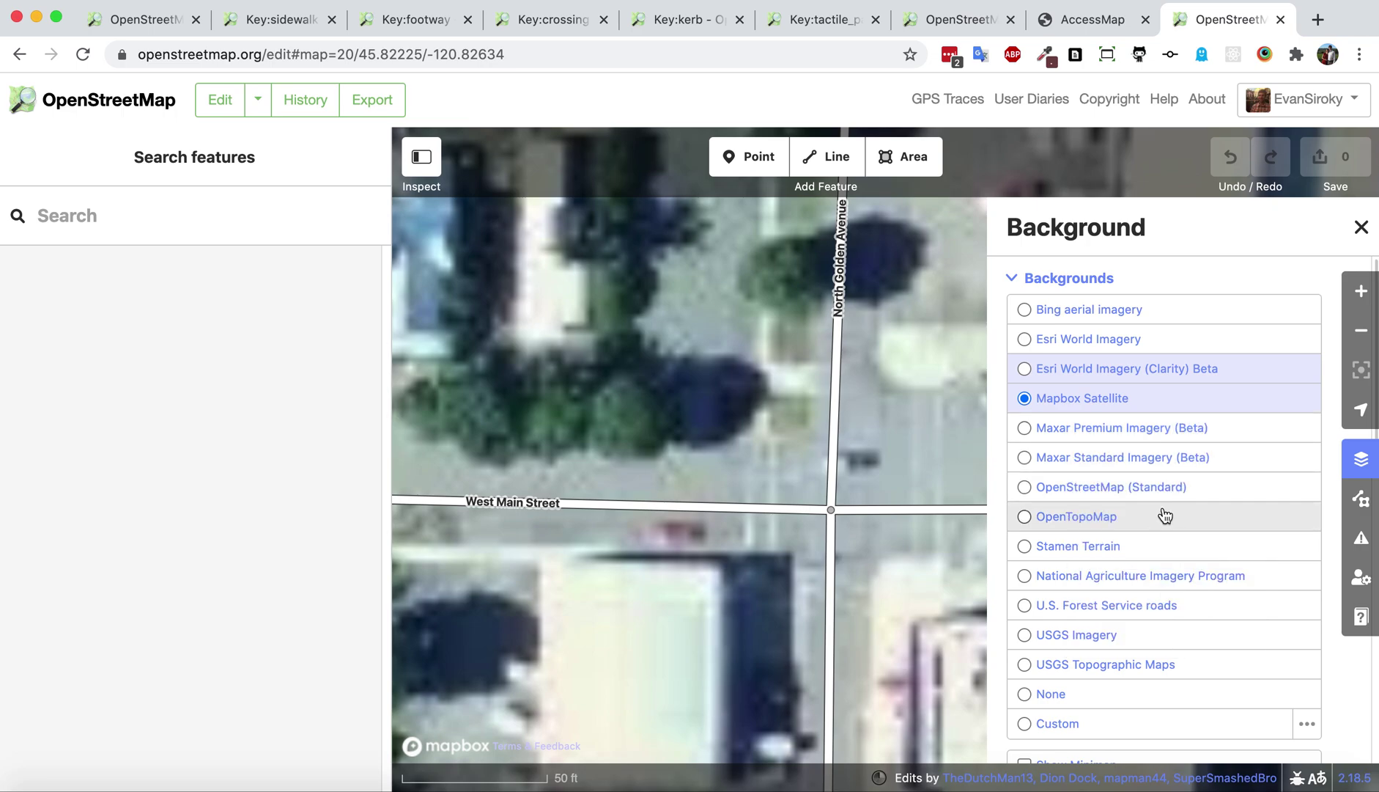
click(1098, 314)
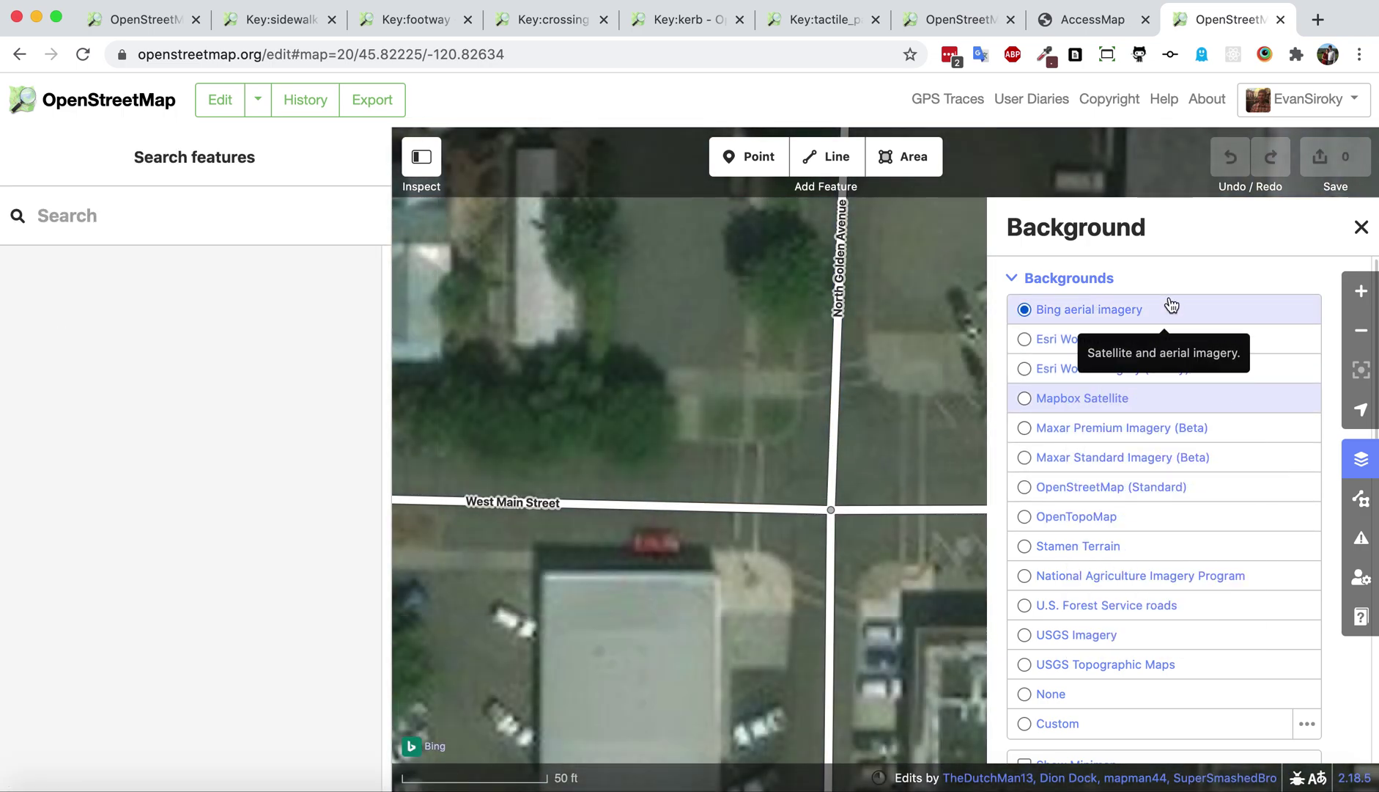
Try the OpenStreetCam and Mapillary photo overlays, then leave only Bing Streetside enabled and close the map data settings
click(1361, 504)
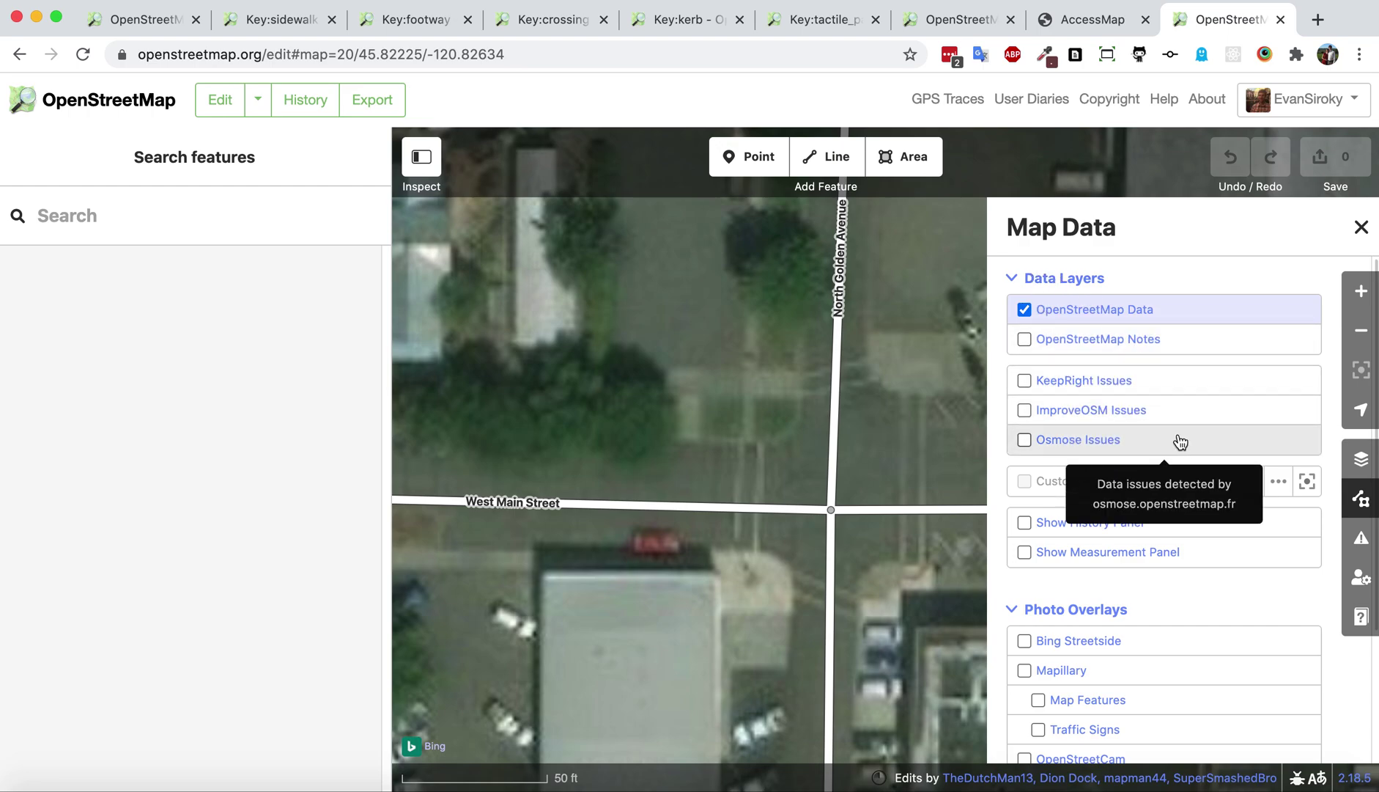
scroll(1173, 436, down, 3)
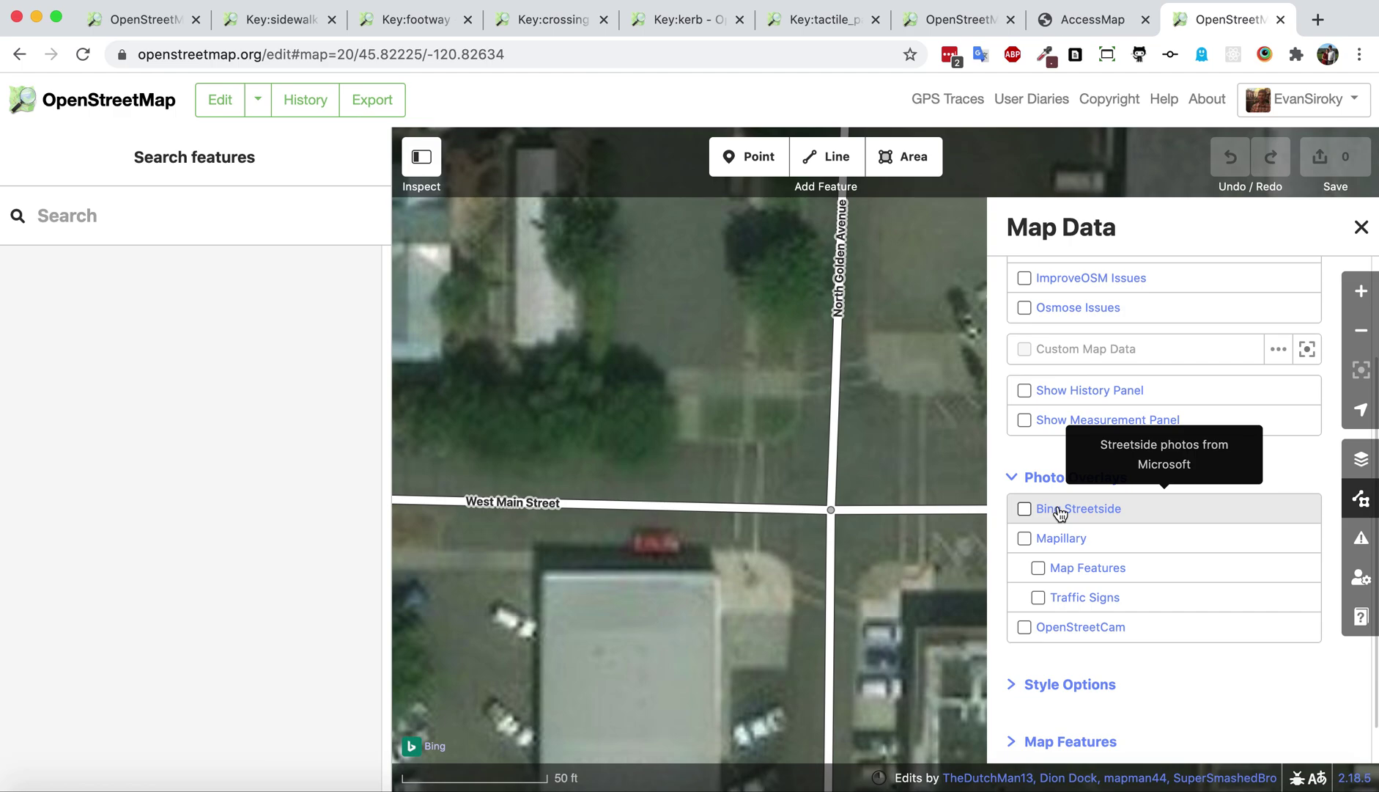
click(1024, 626)
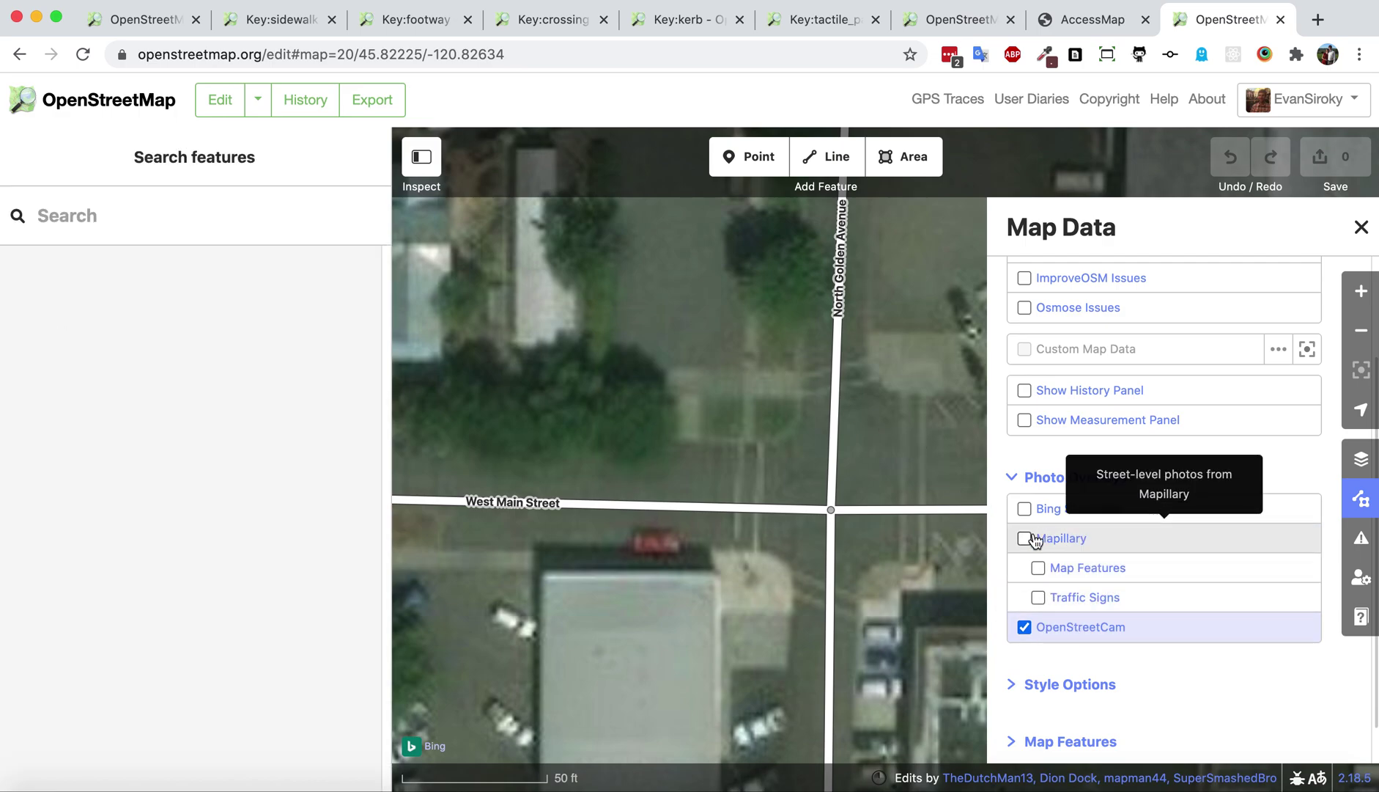
click(1024, 539)
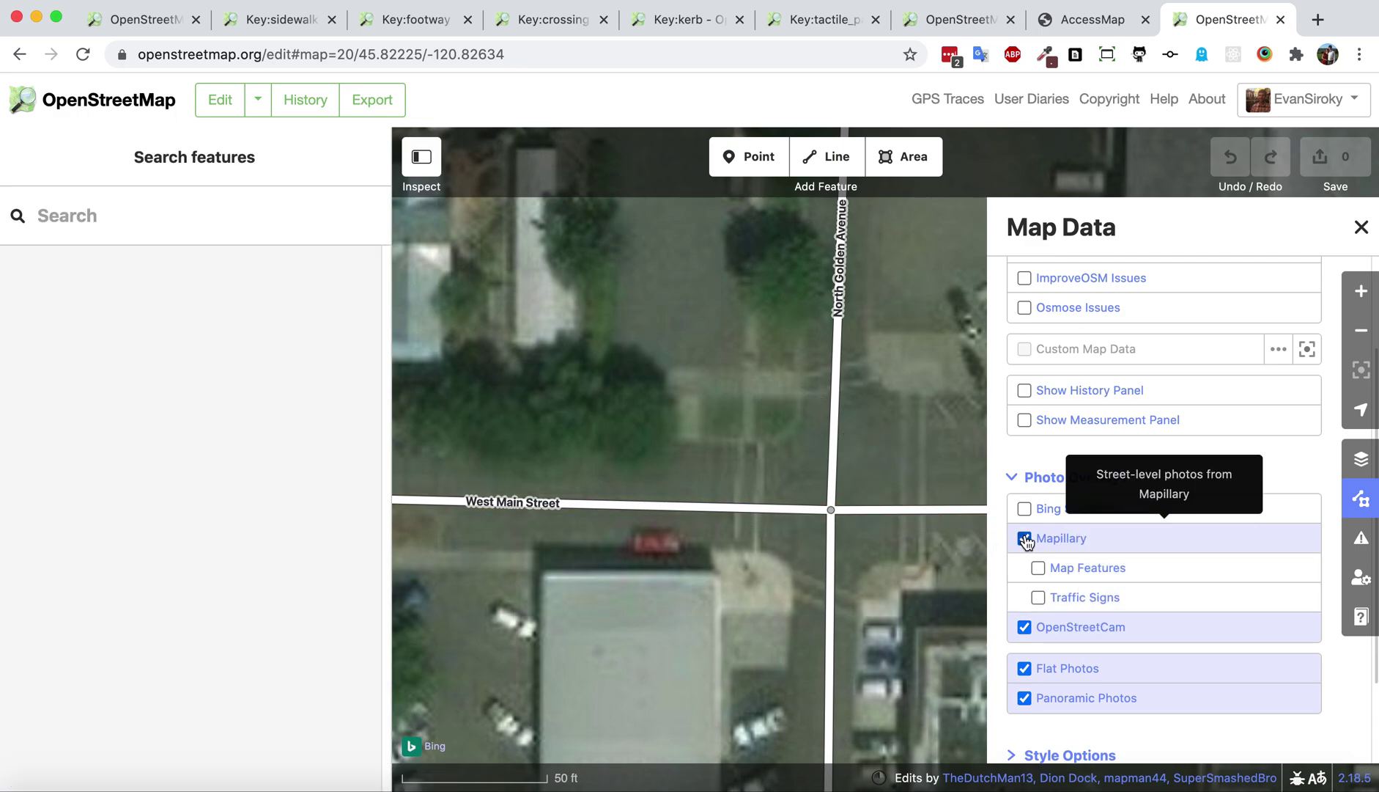
click(1024, 539)
click(1024, 626)
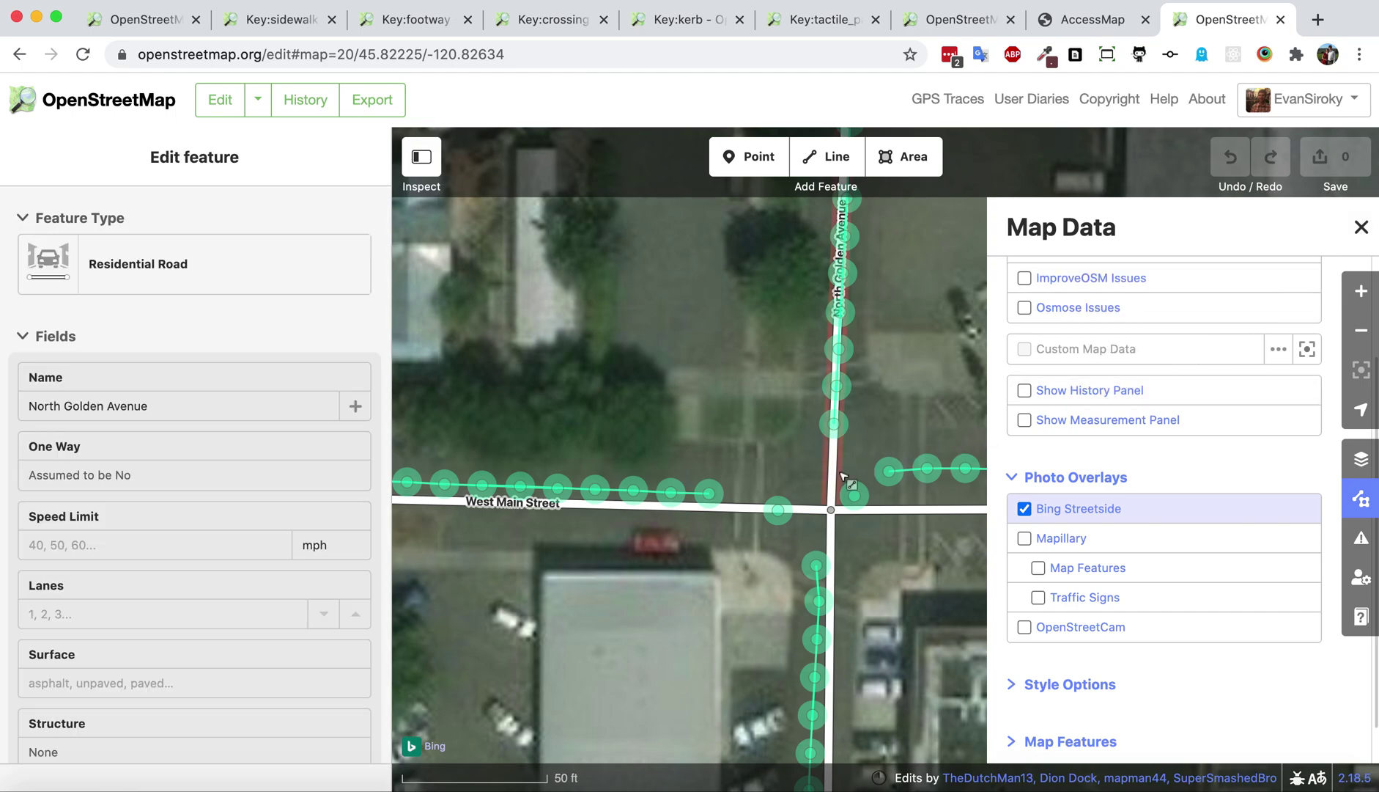
click(1362, 227)
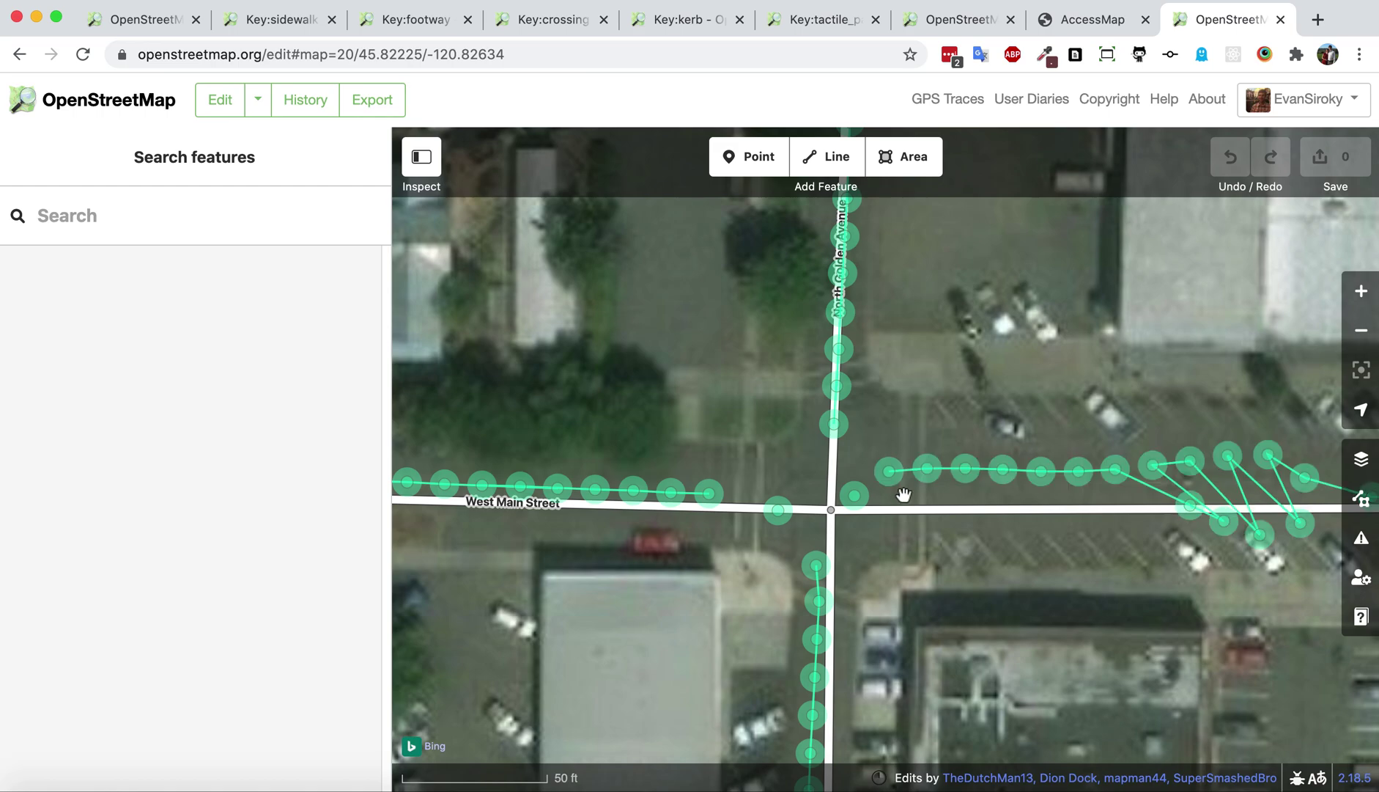
Open the Bing Streetside photo just east of the West Main Street intersection in high resolution and enlarge its viewer
click(889, 476)
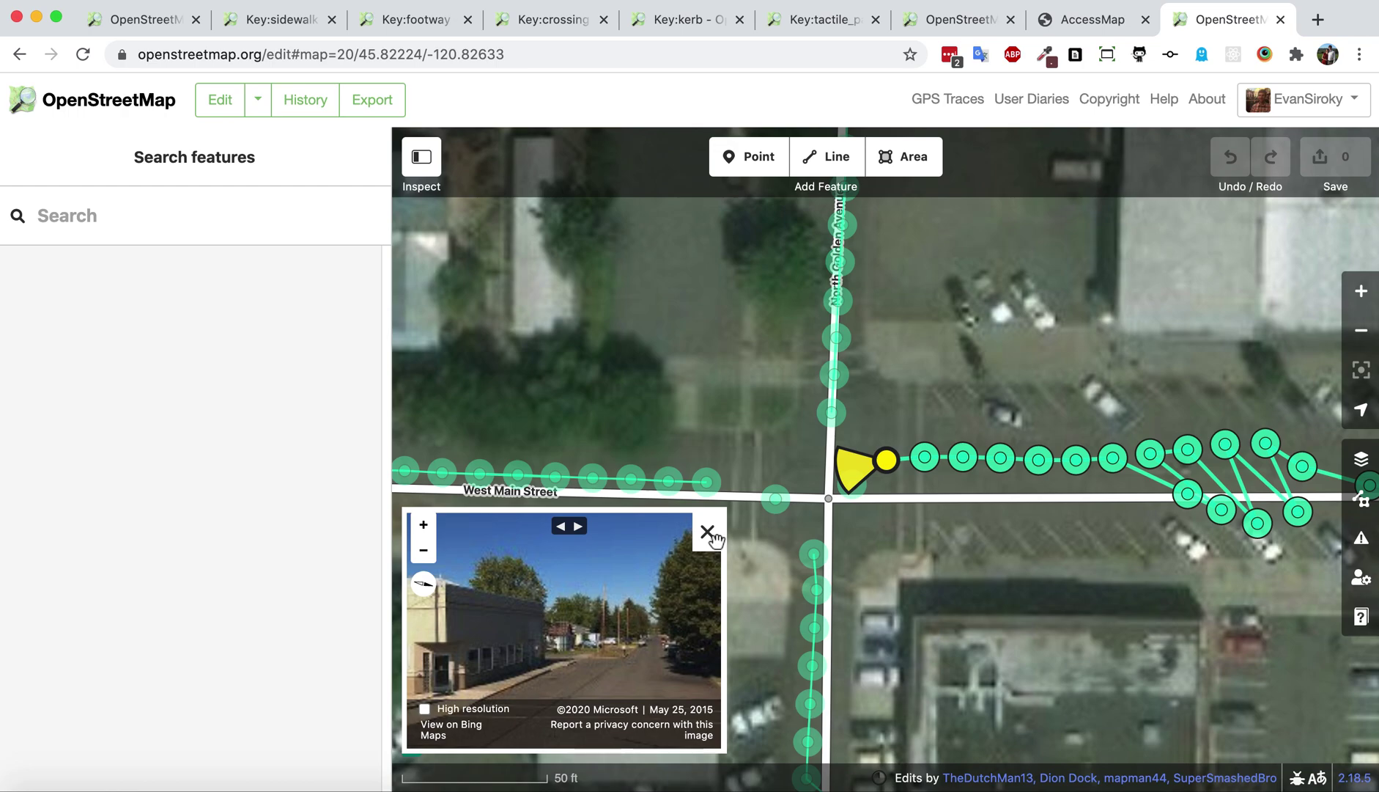
click(425, 710)
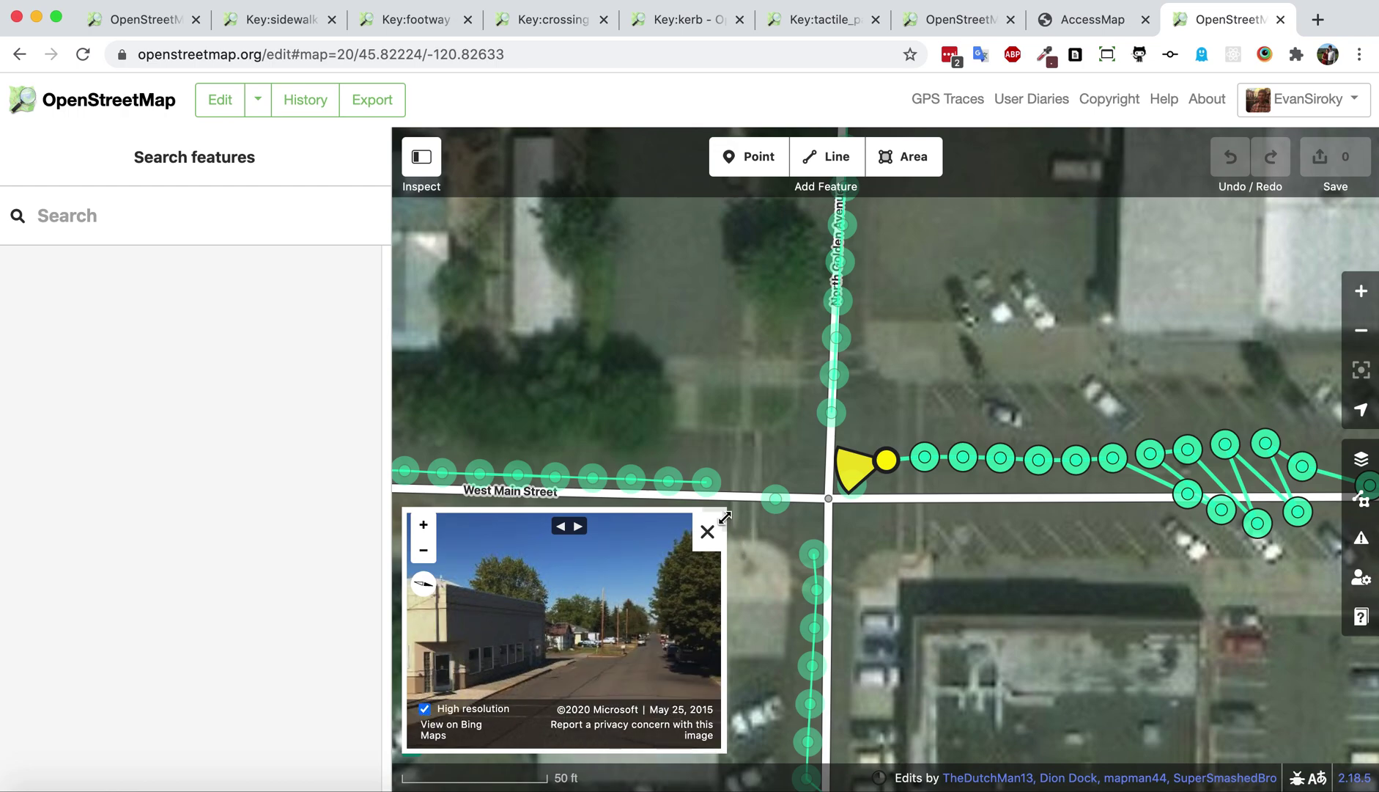
drag(725, 517, 1143, 221)
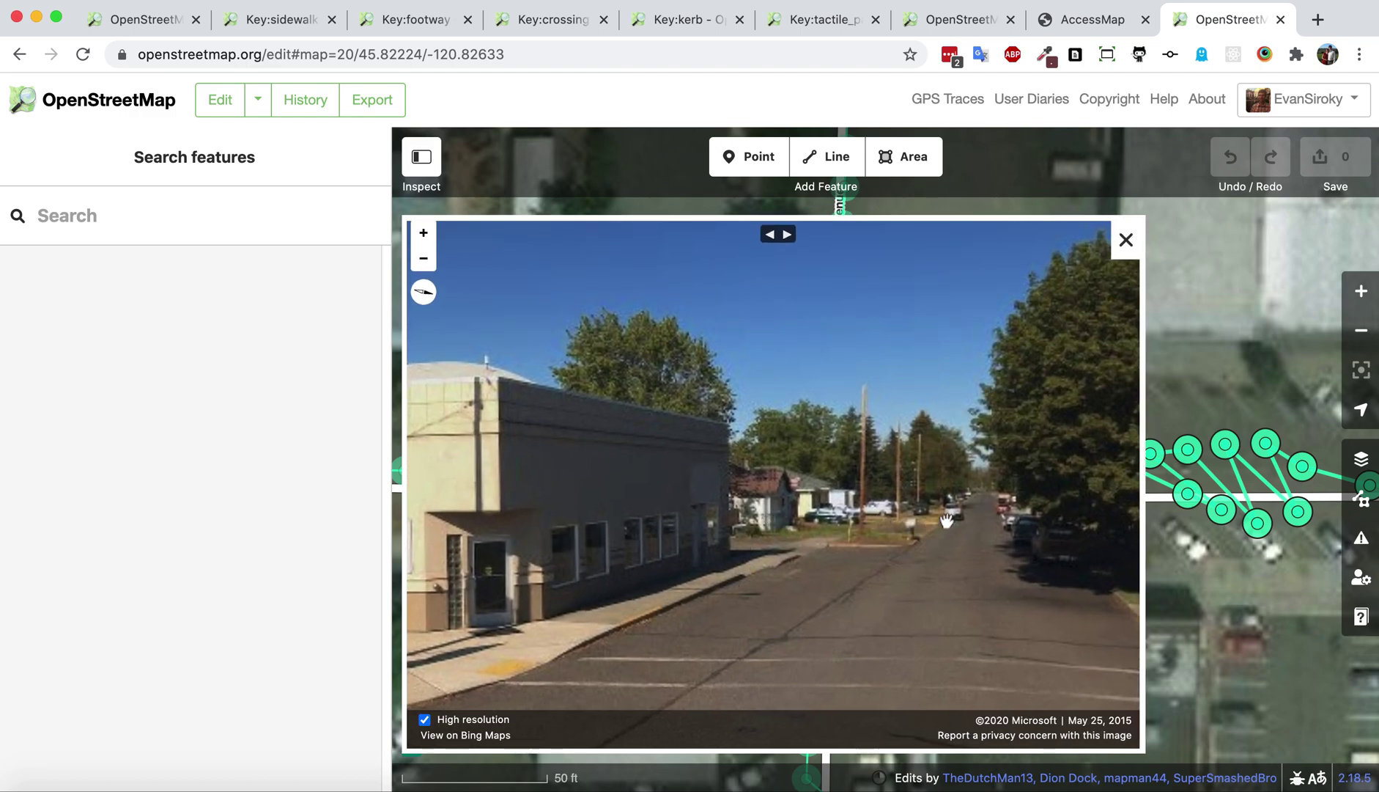
drag(1132, 235, 810, 524)
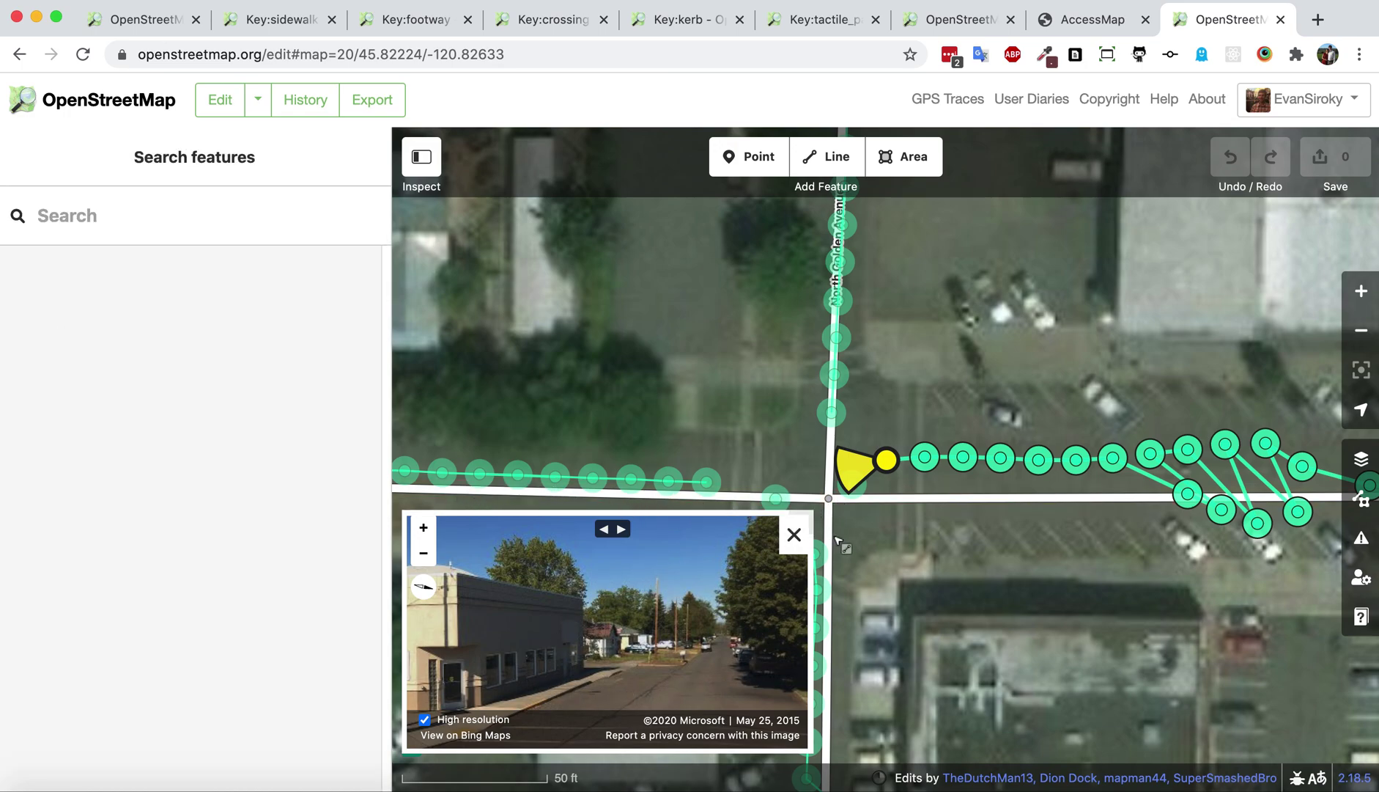
drag(815, 513, 1191, 231)
Look around the Streetside photo to examine the curbs, ramps and crosswalk ends at the intersection's corners
drag(675, 645, 1022, 542)
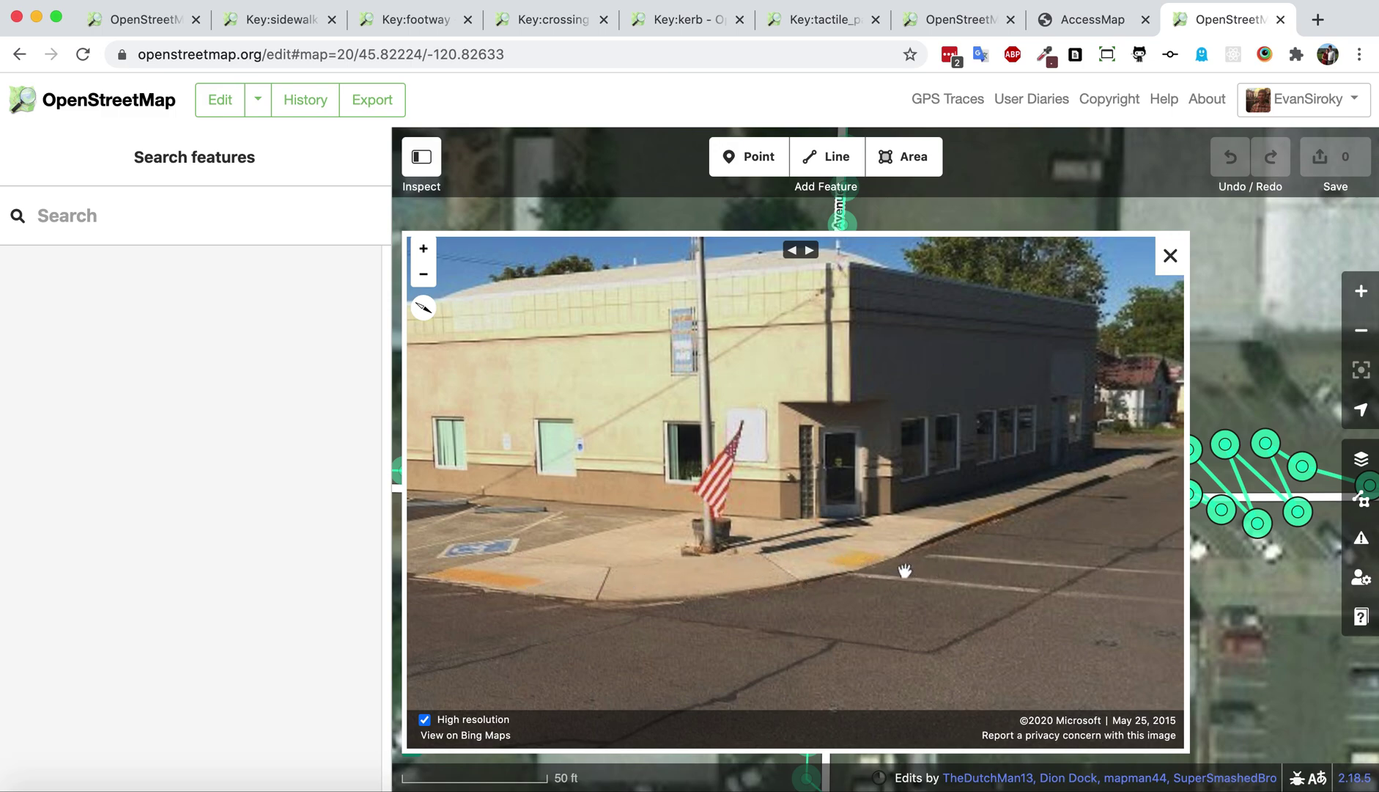
drag(951, 563, 367, 539)
drag(926, 557, 526, 556)
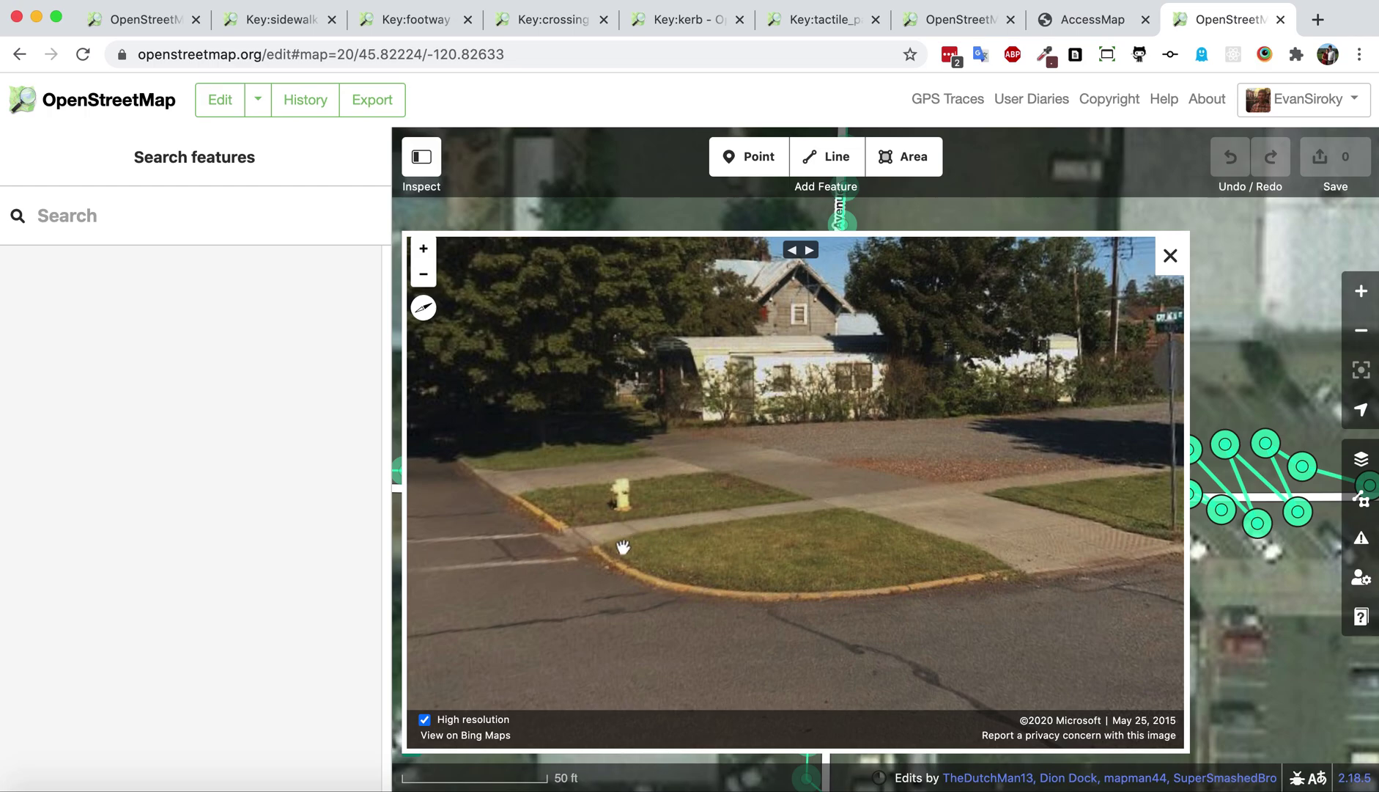
drag(1009, 552, 837, 535)
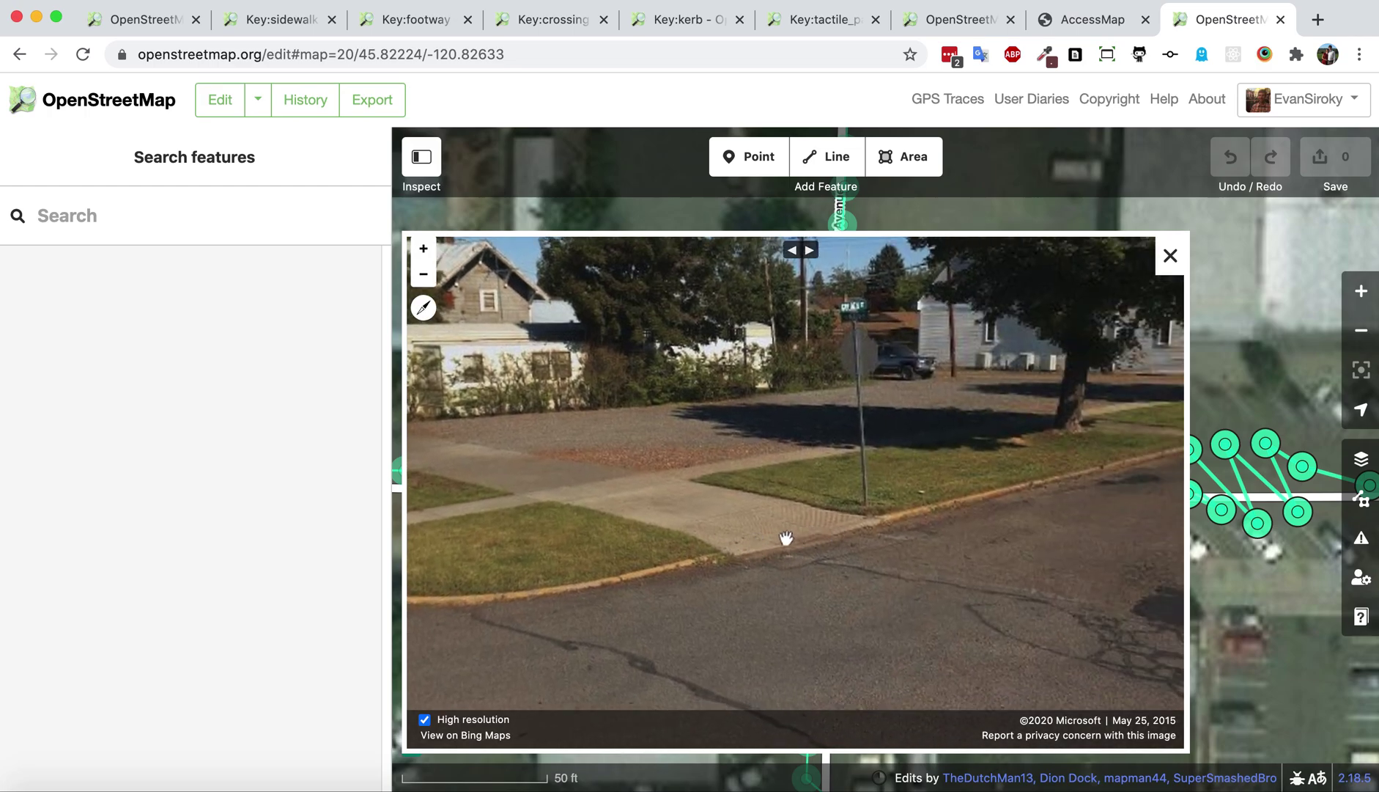
drag(508, 546, 1173, 517)
drag(587, 535, 1099, 560)
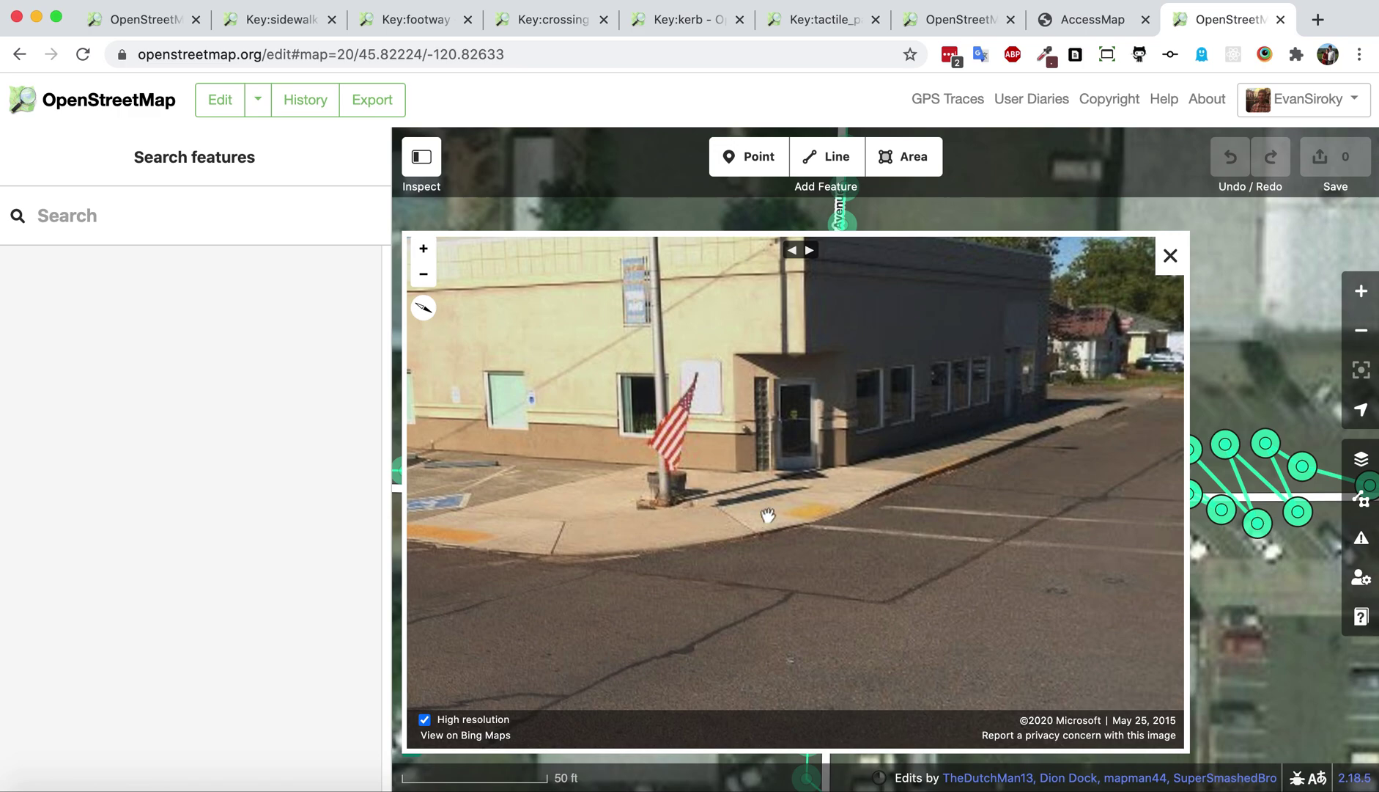
drag(934, 541, 750, 517)
drag(1009, 518, 746, 526)
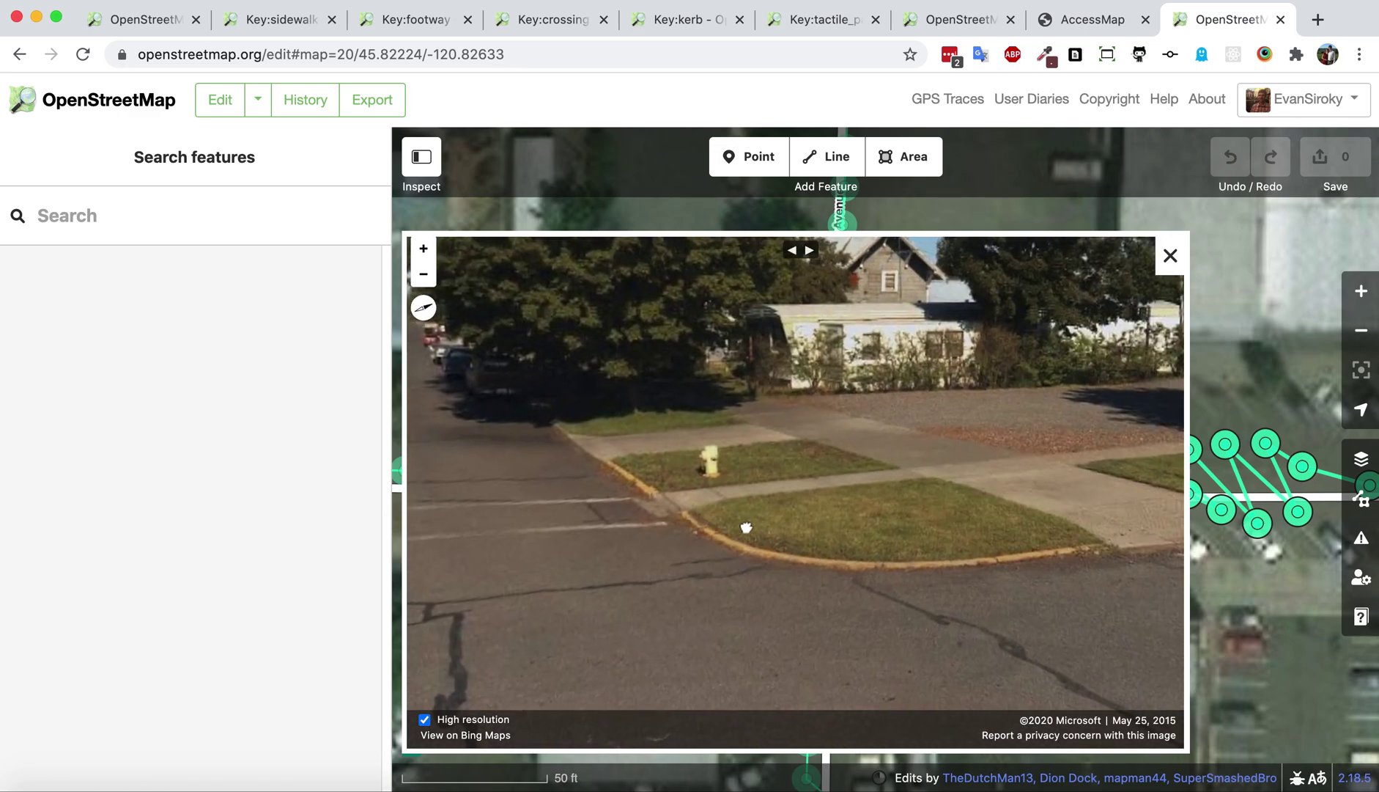
Examine the remaining curbs, corner ramps and marked crosswalk ends around the intersection in the Streetside photo, and close the photo viewer
drag(874, 506, 785, 529)
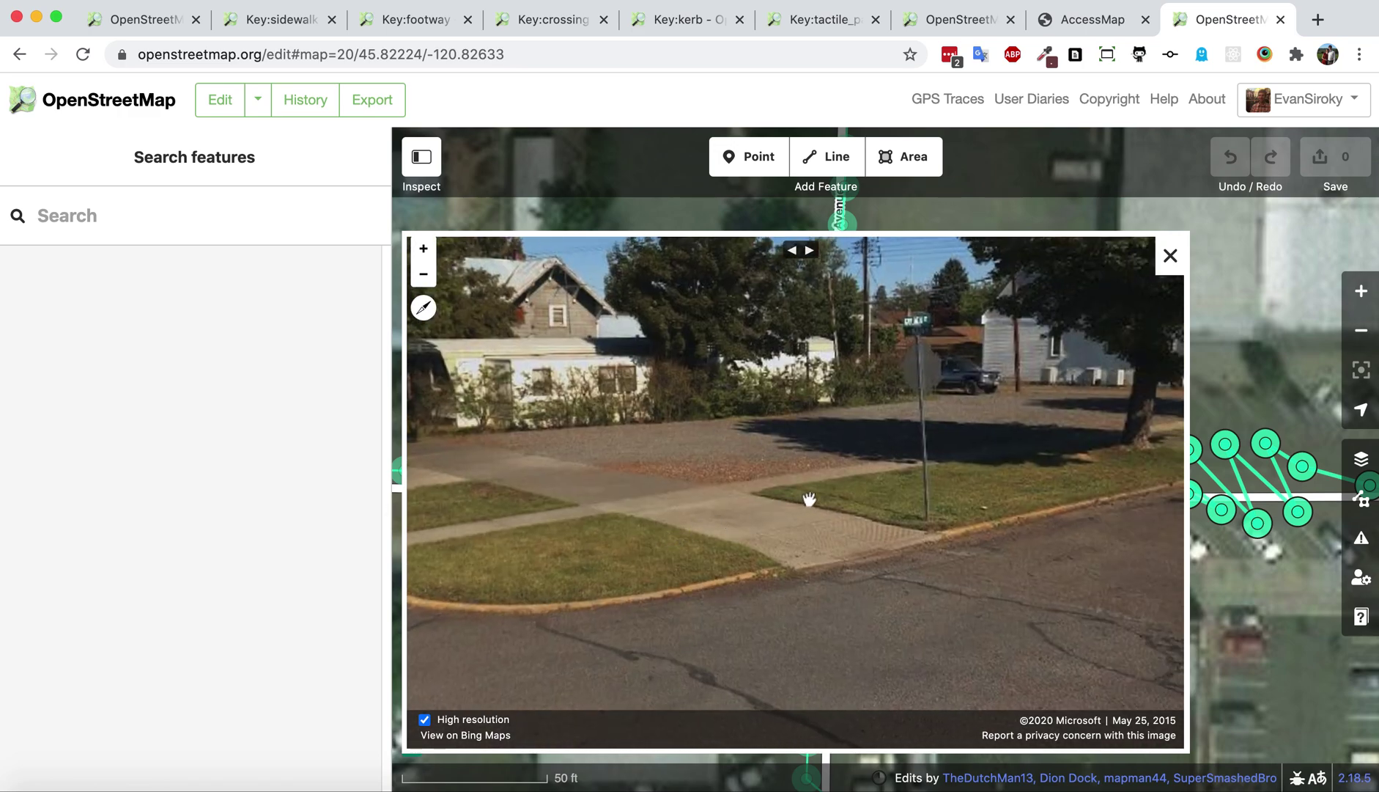
drag(1092, 439, 823, 501)
drag(623, 550, 1143, 504)
drag(631, 549, 767, 529)
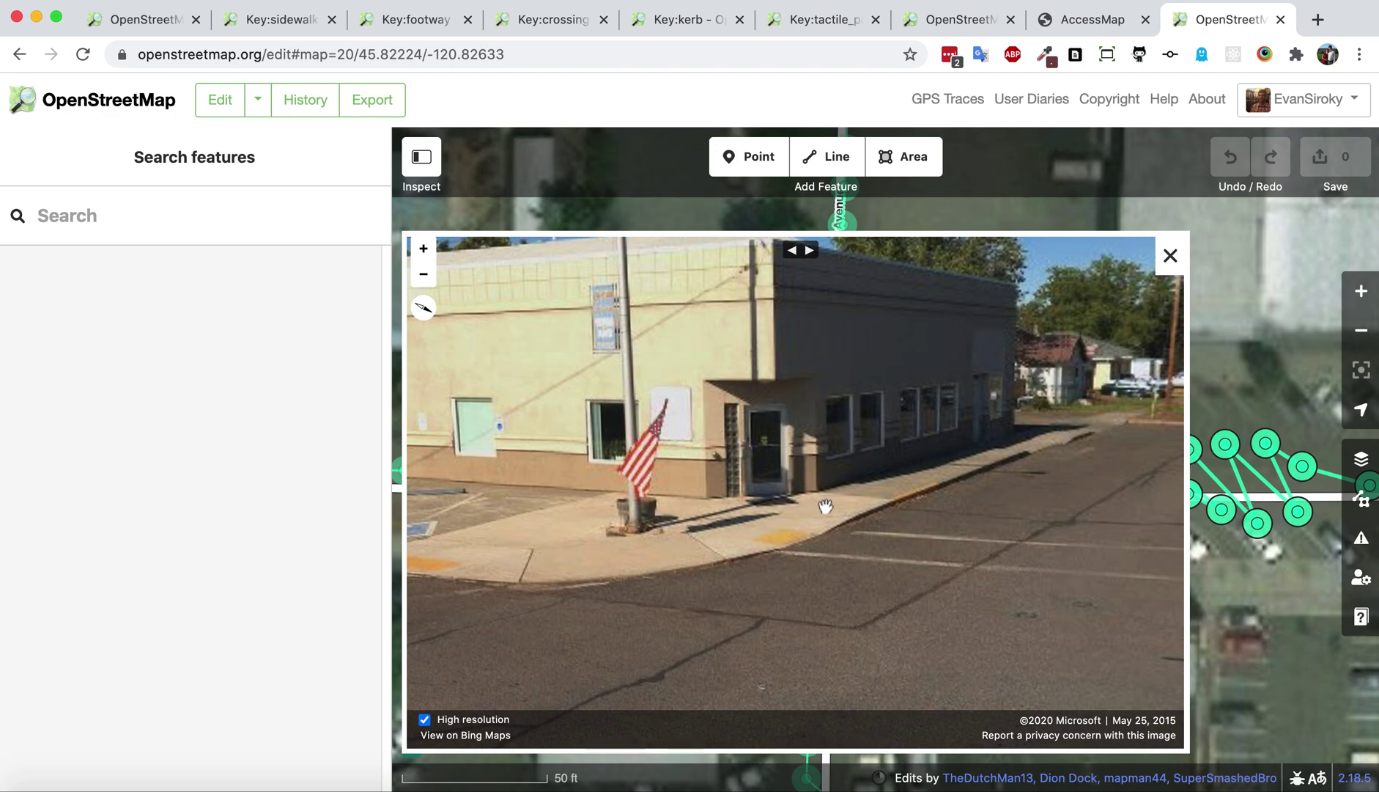
drag(534, 546, 759, 521)
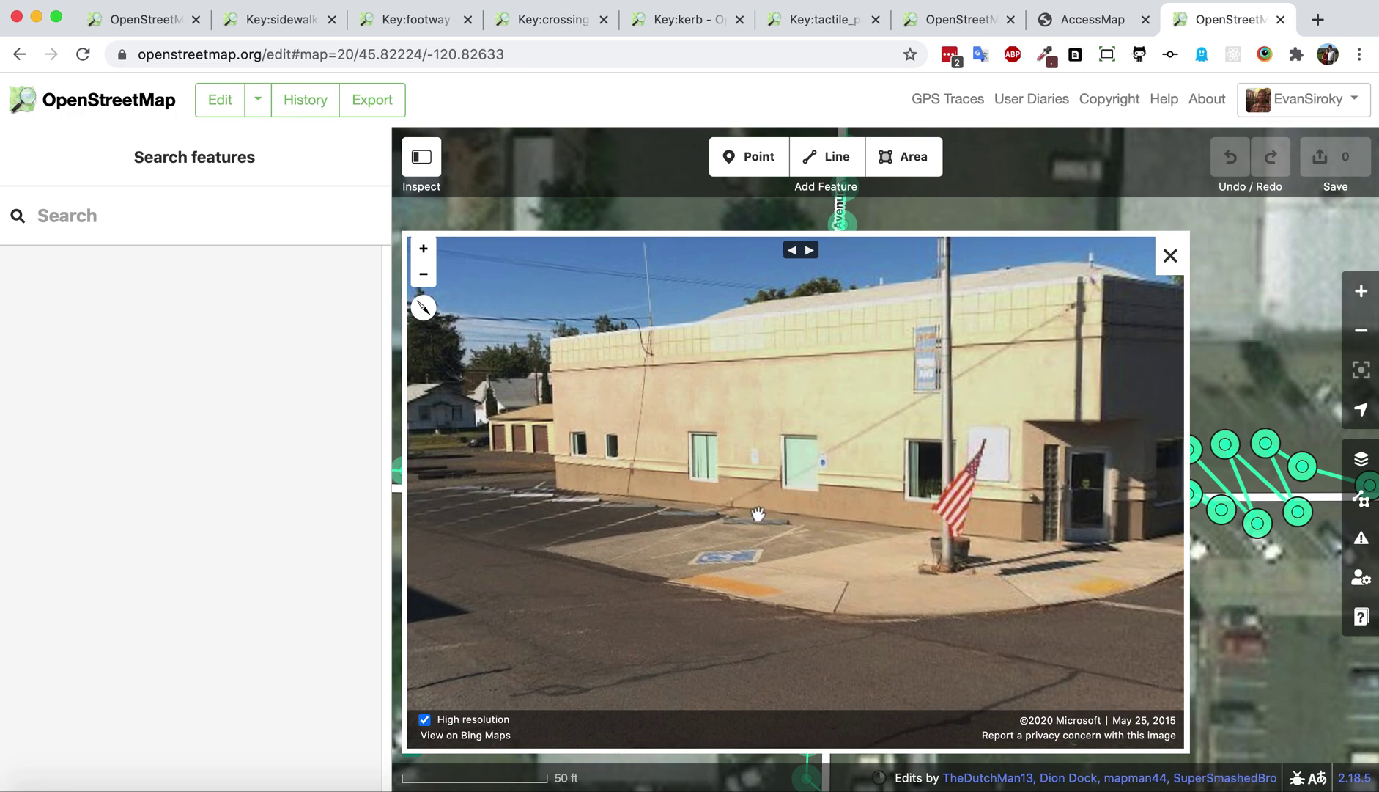
drag(899, 563, 645, 495)
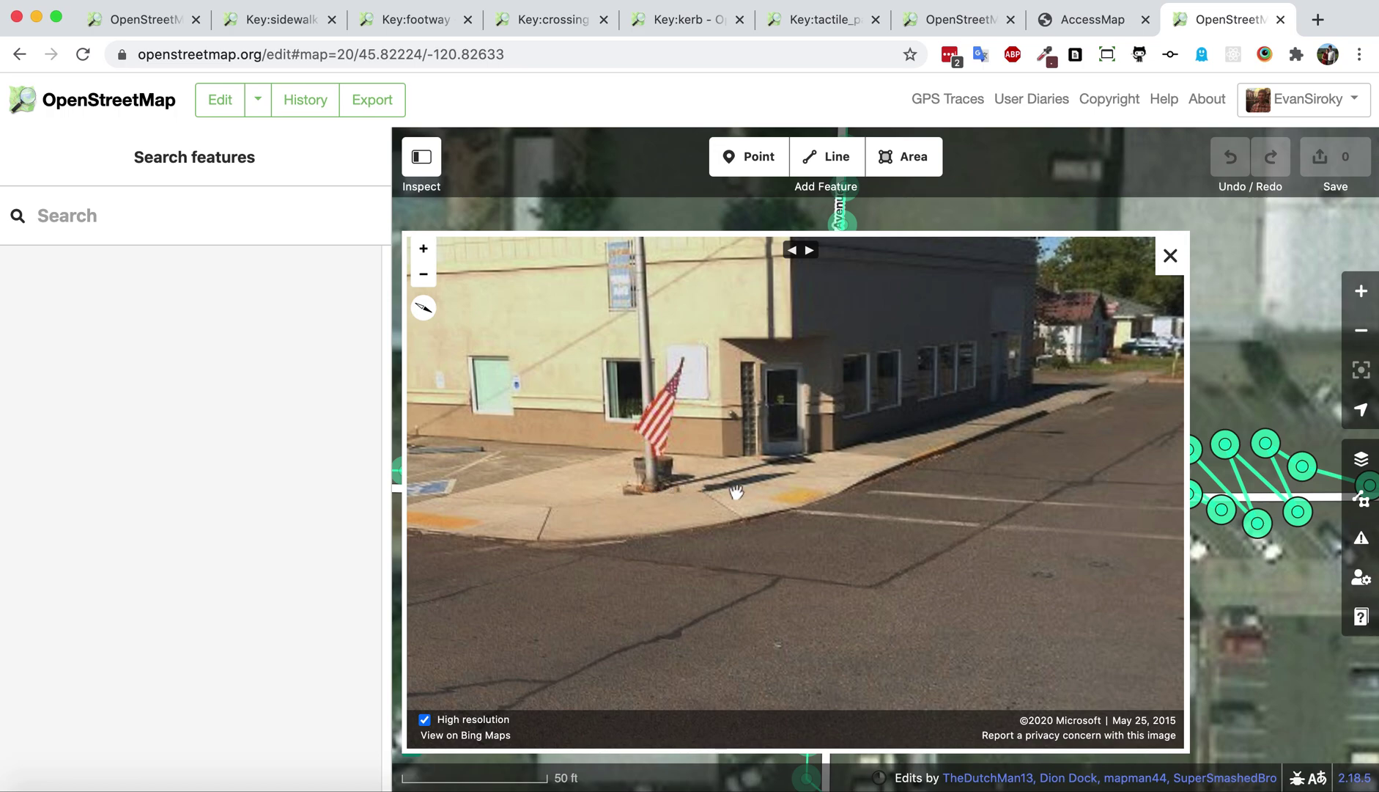
drag(549, 477, 366, 495)
drag(717, 483, 287, 458)
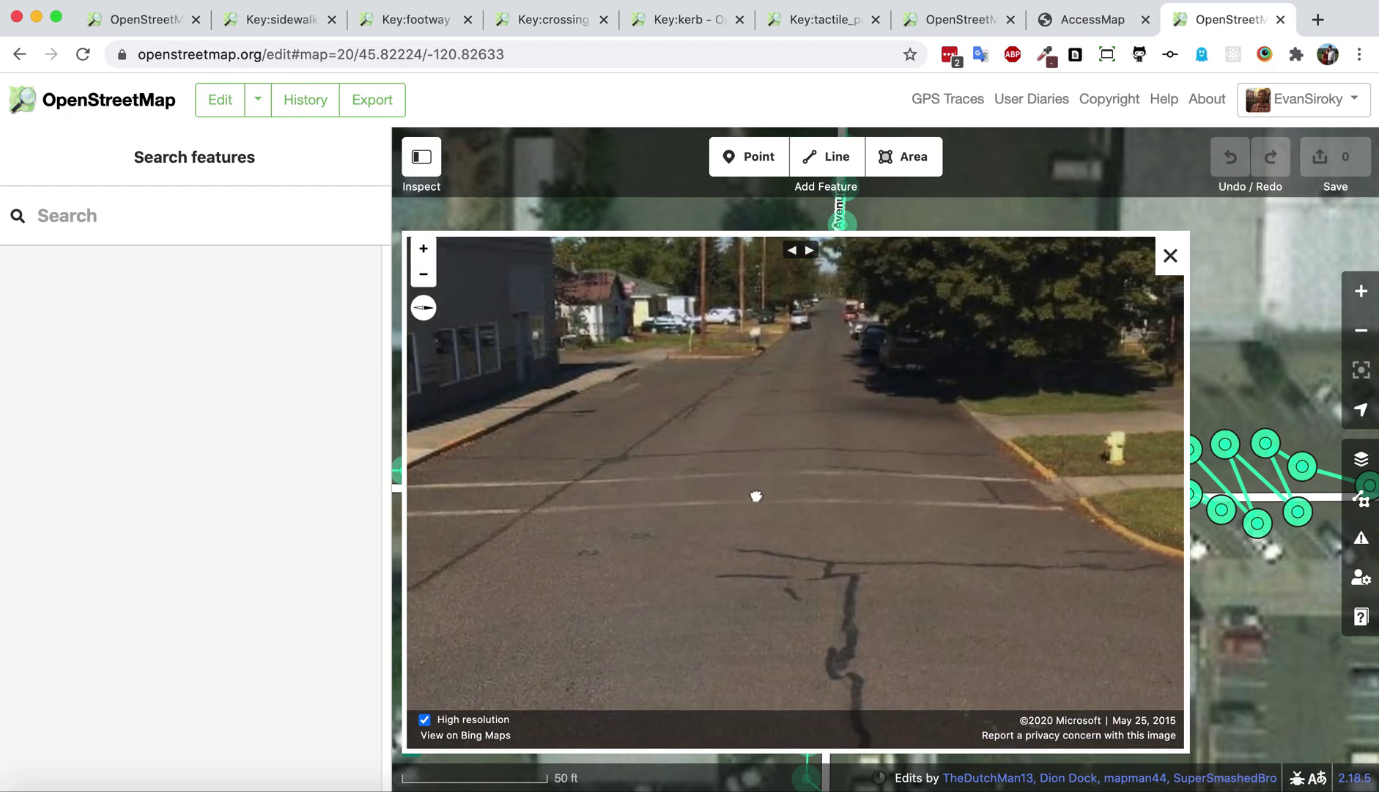
drag(754, 495, 410, 477)
click(1170, 255)
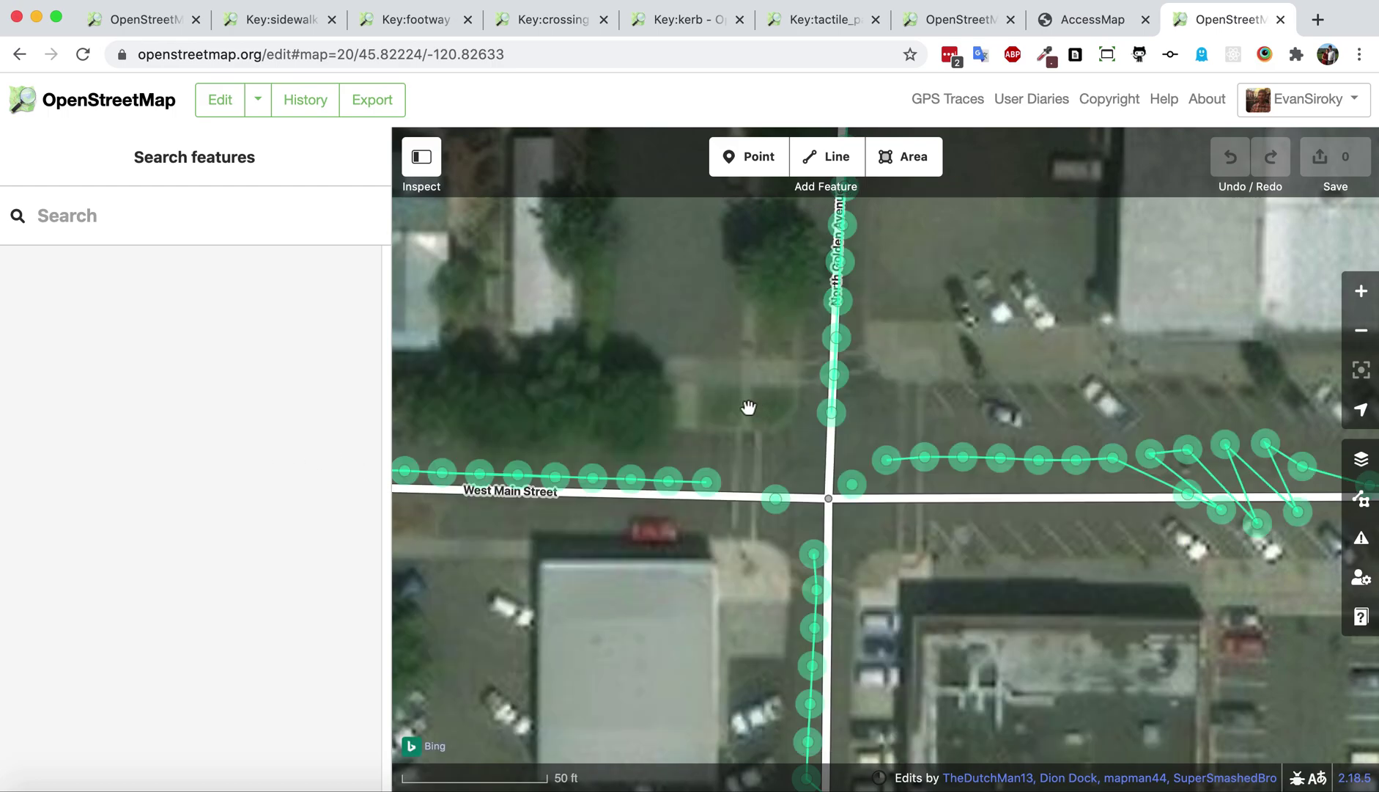
Draw a line along the north side of West Main Street from the North Golden Avenue corner west to North Klickitat Avenue
drag(698, 403, 950, 534)
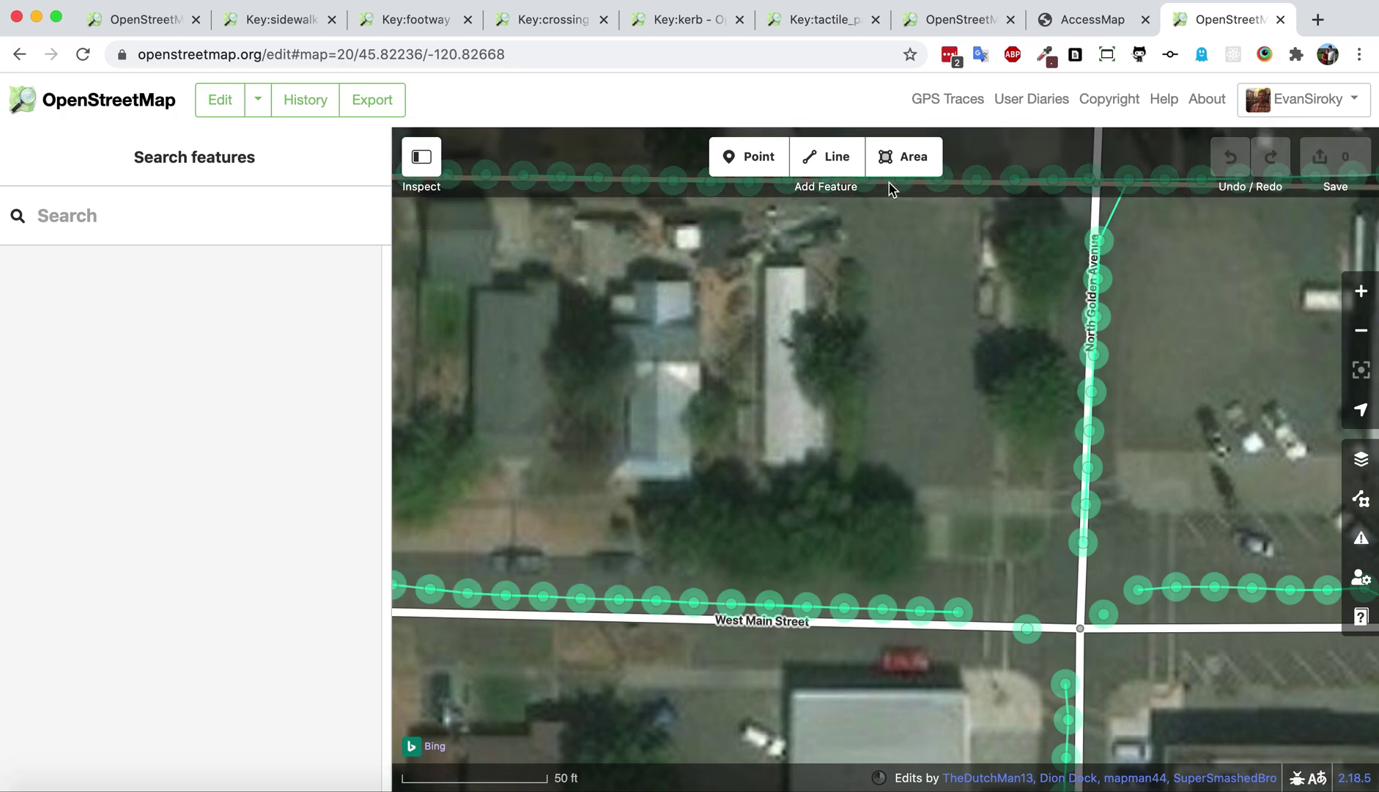
key(2)
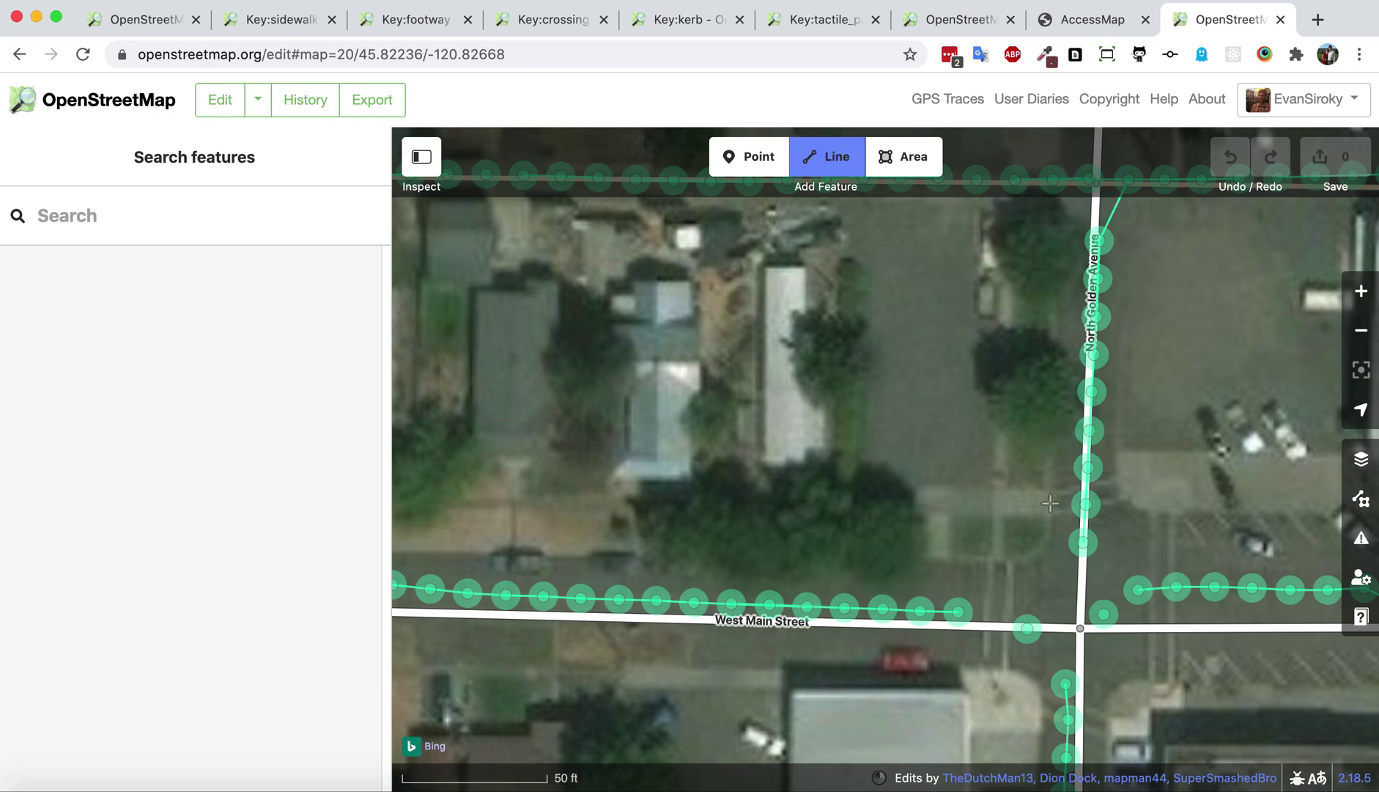
click(1050, 503)
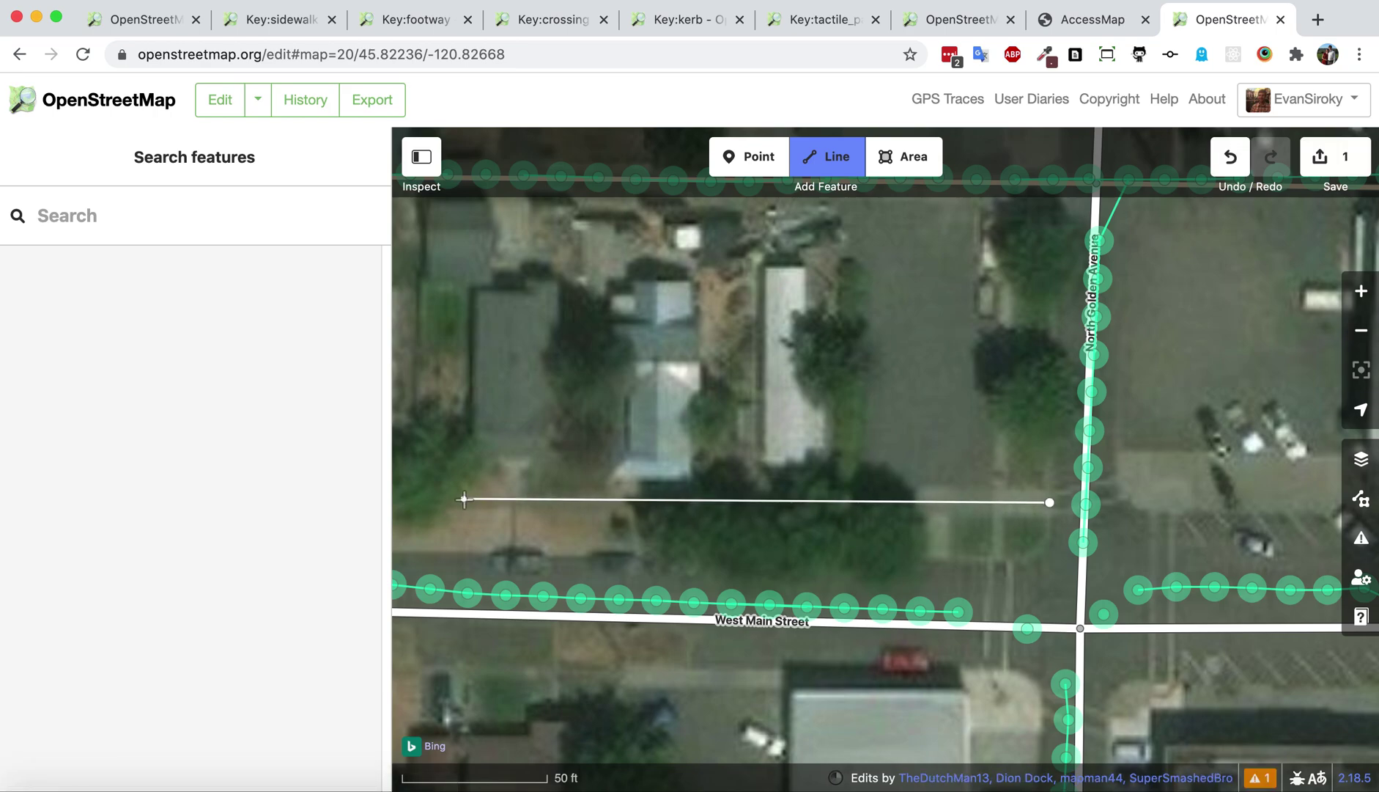
drag(450, 502, 828, 514)
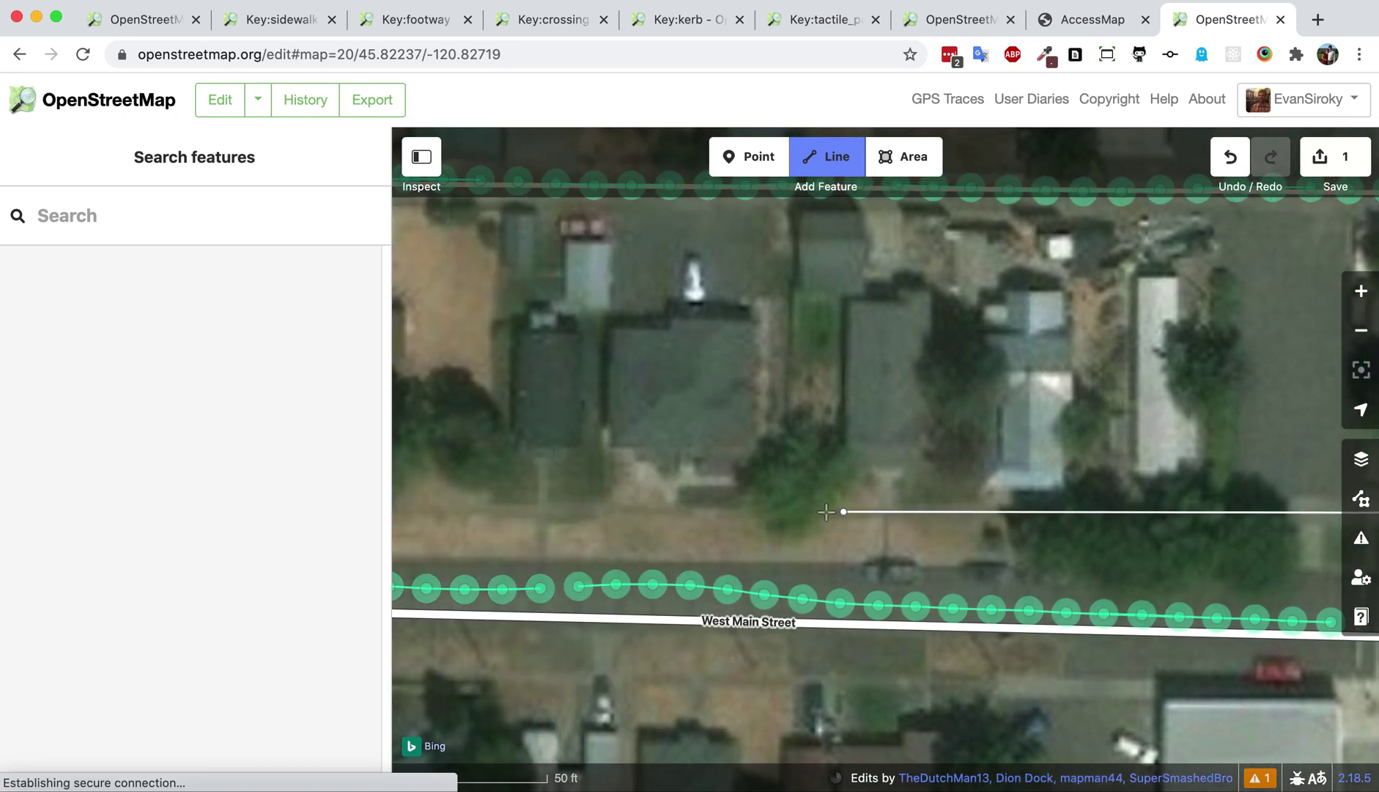
drag(826, 511, 641, 523)
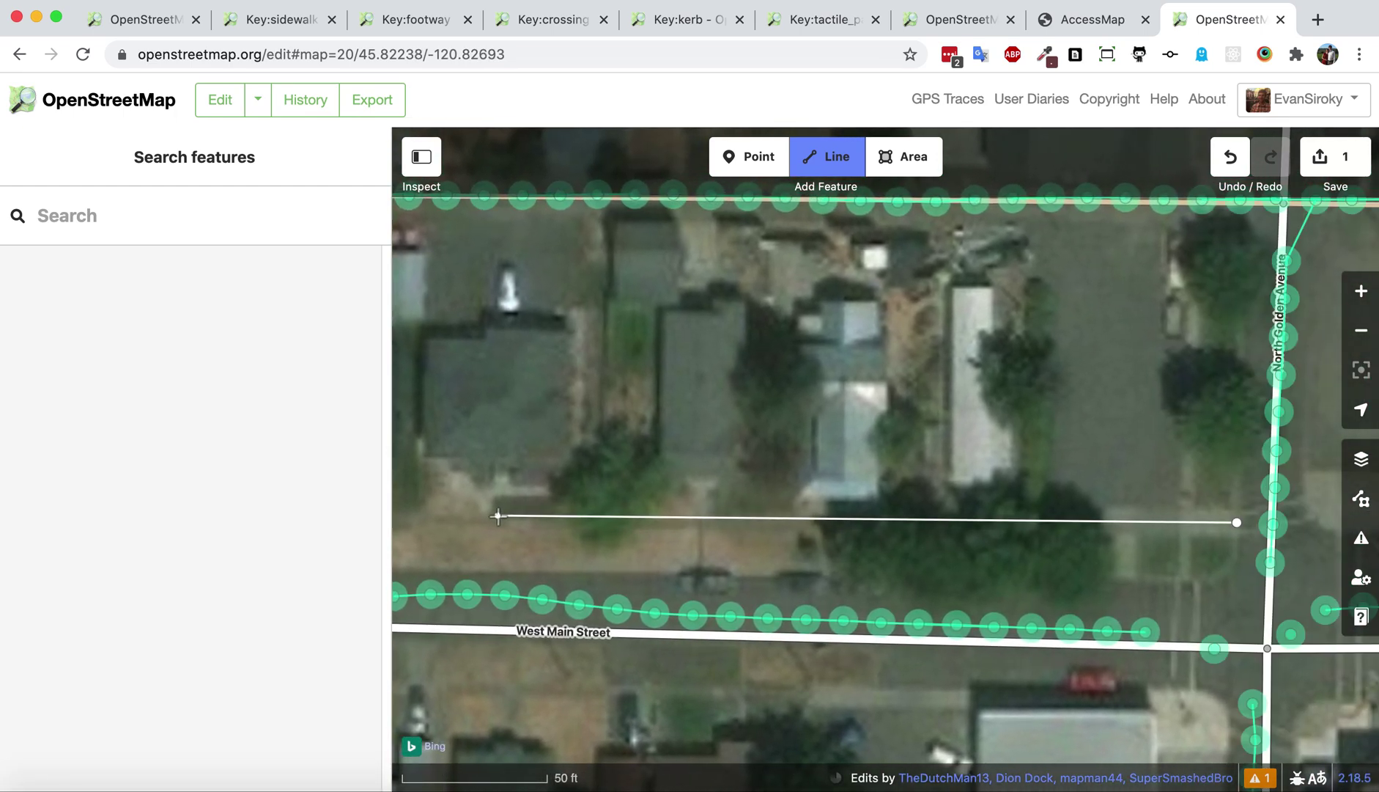
drag(498, 516, 1235, 520)
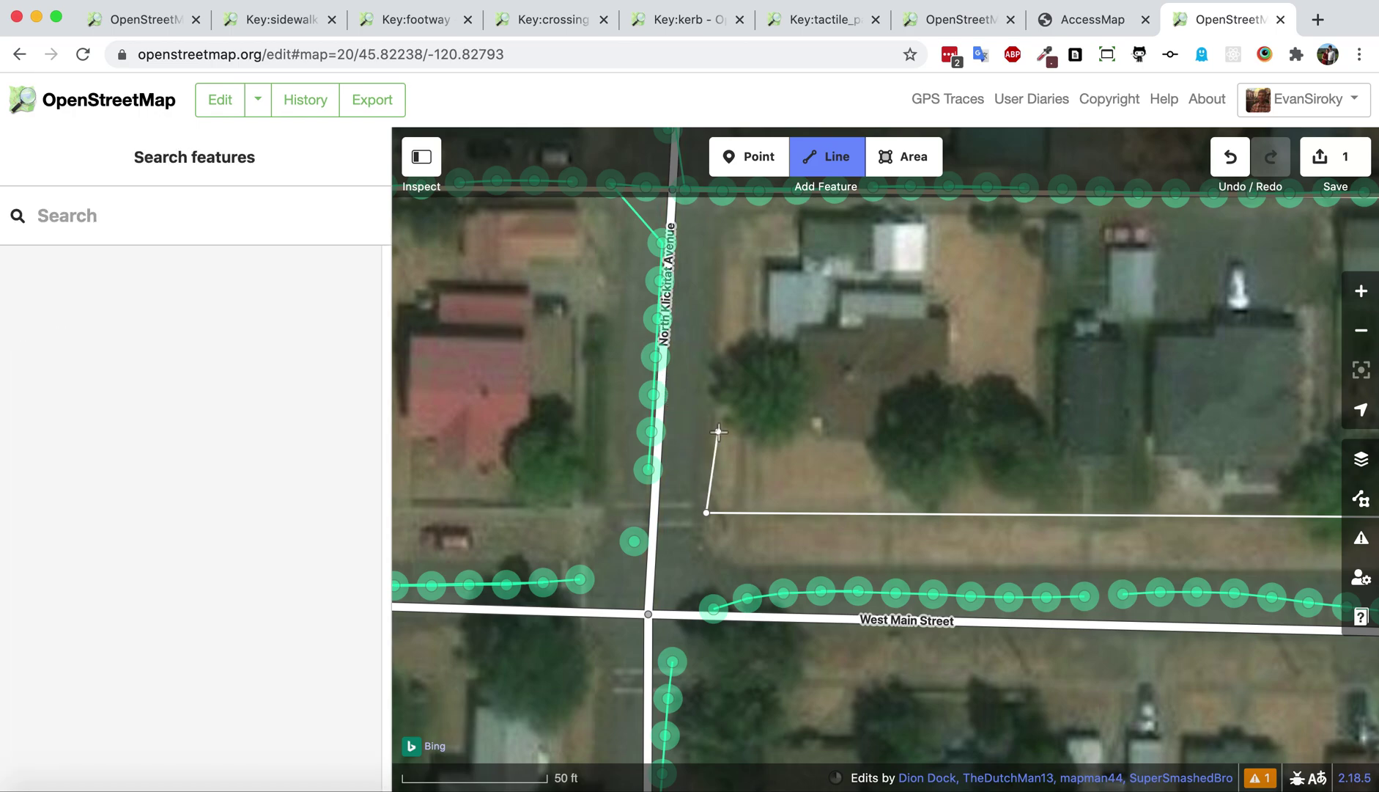
key(Return)
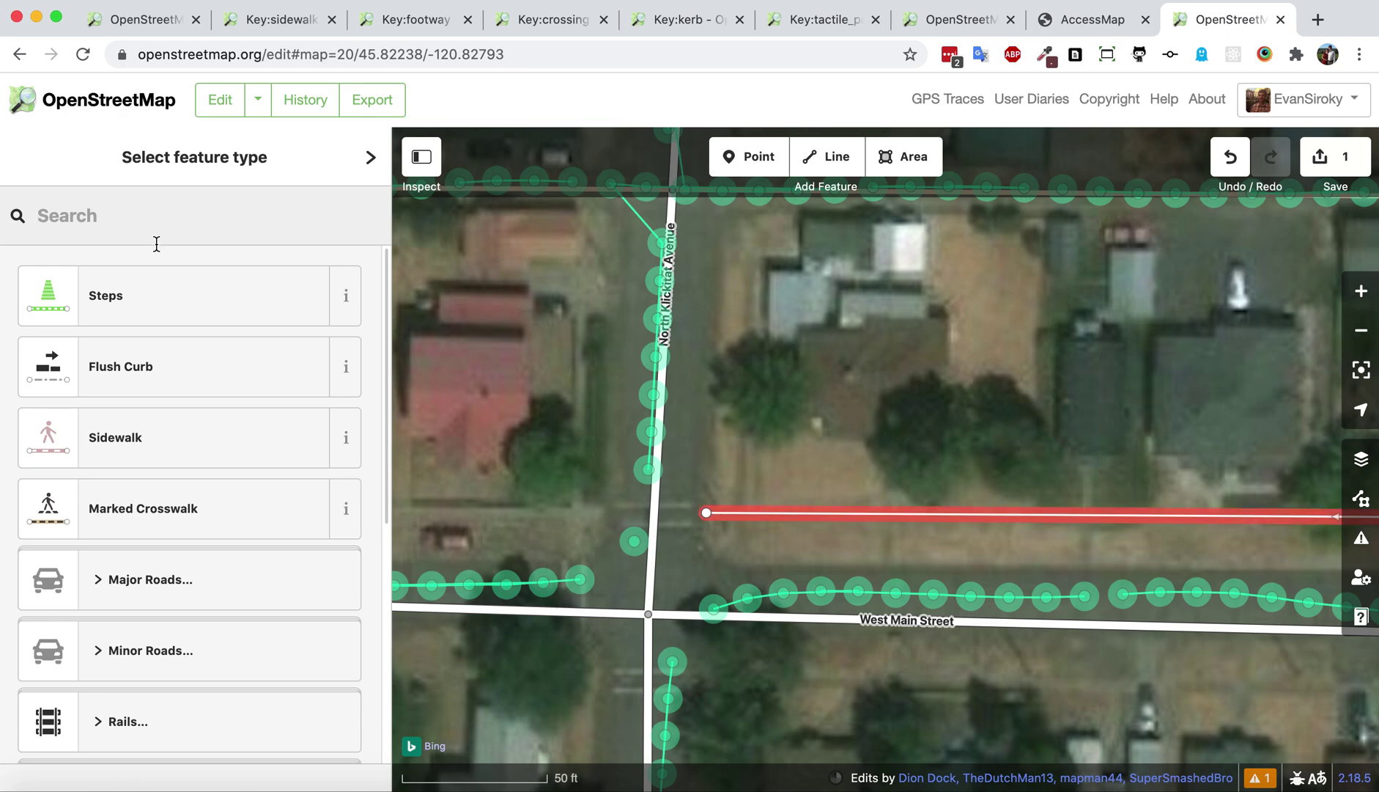
Set the new line's feature type to Sidewalk and check its footway and highway tags
click(165, 437)
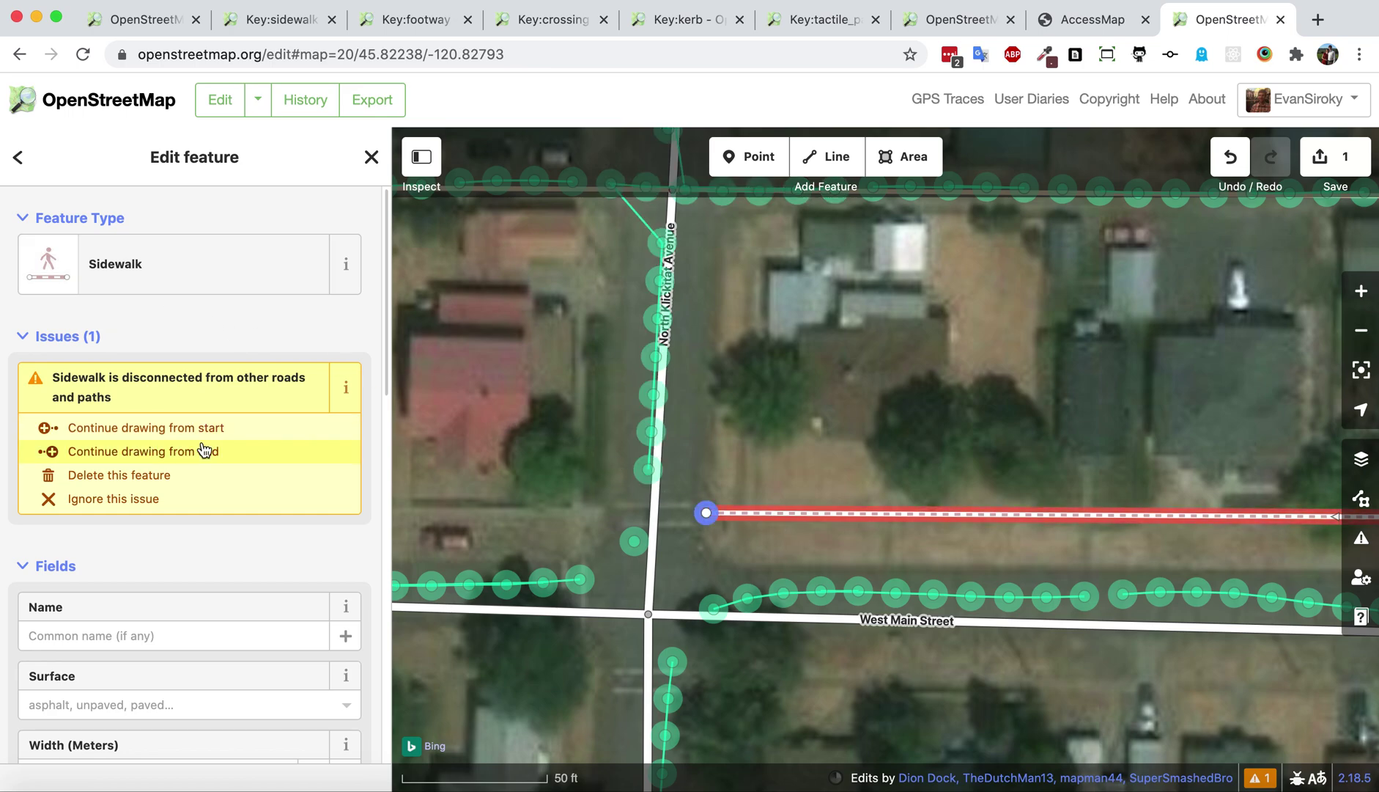
scroll(219, 447, down, 5)
scroll(185, 434, down, 10)
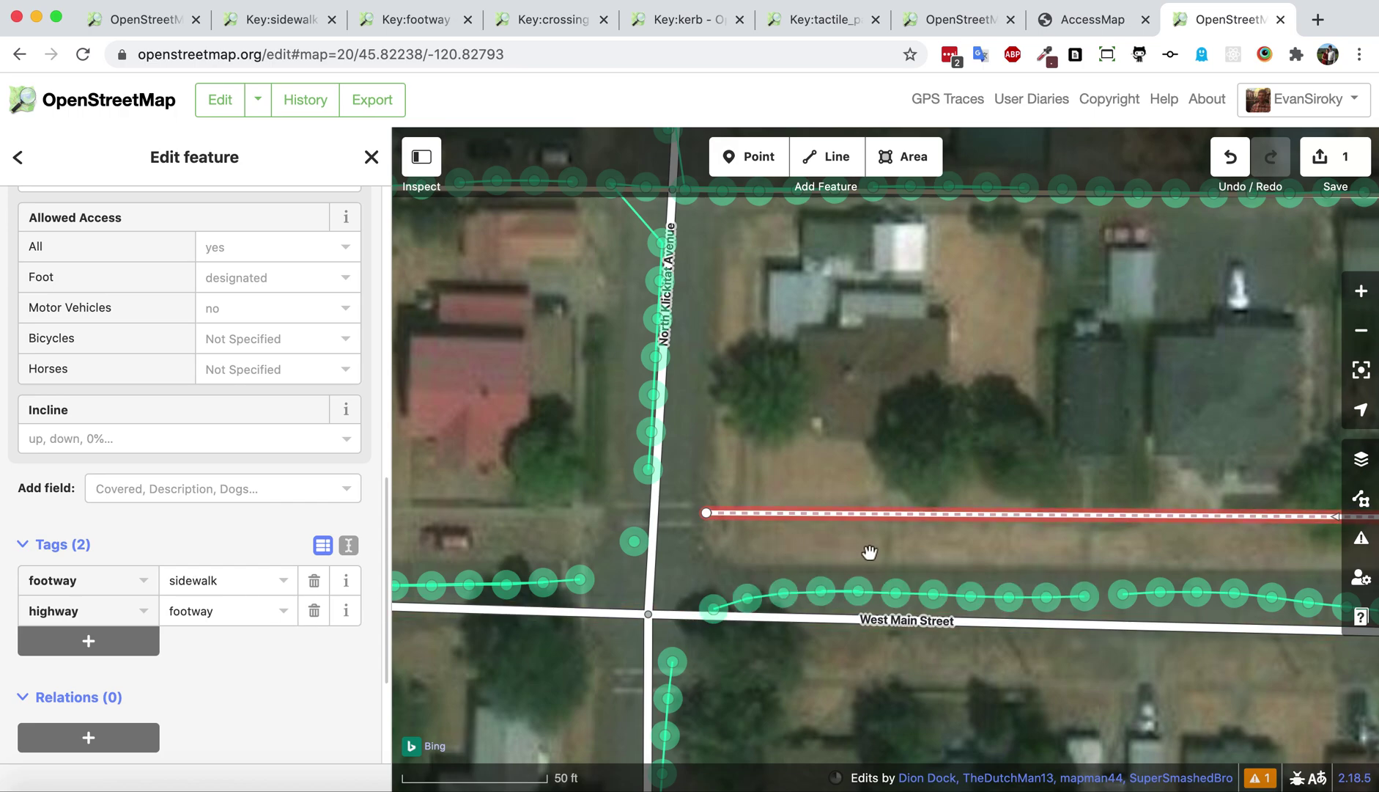
Draw a Sidewalk along the south side of West Main Street from the Golden corner, bending near the building, west to the Klickitat intersection
drag(1172, 554, 625, 495)
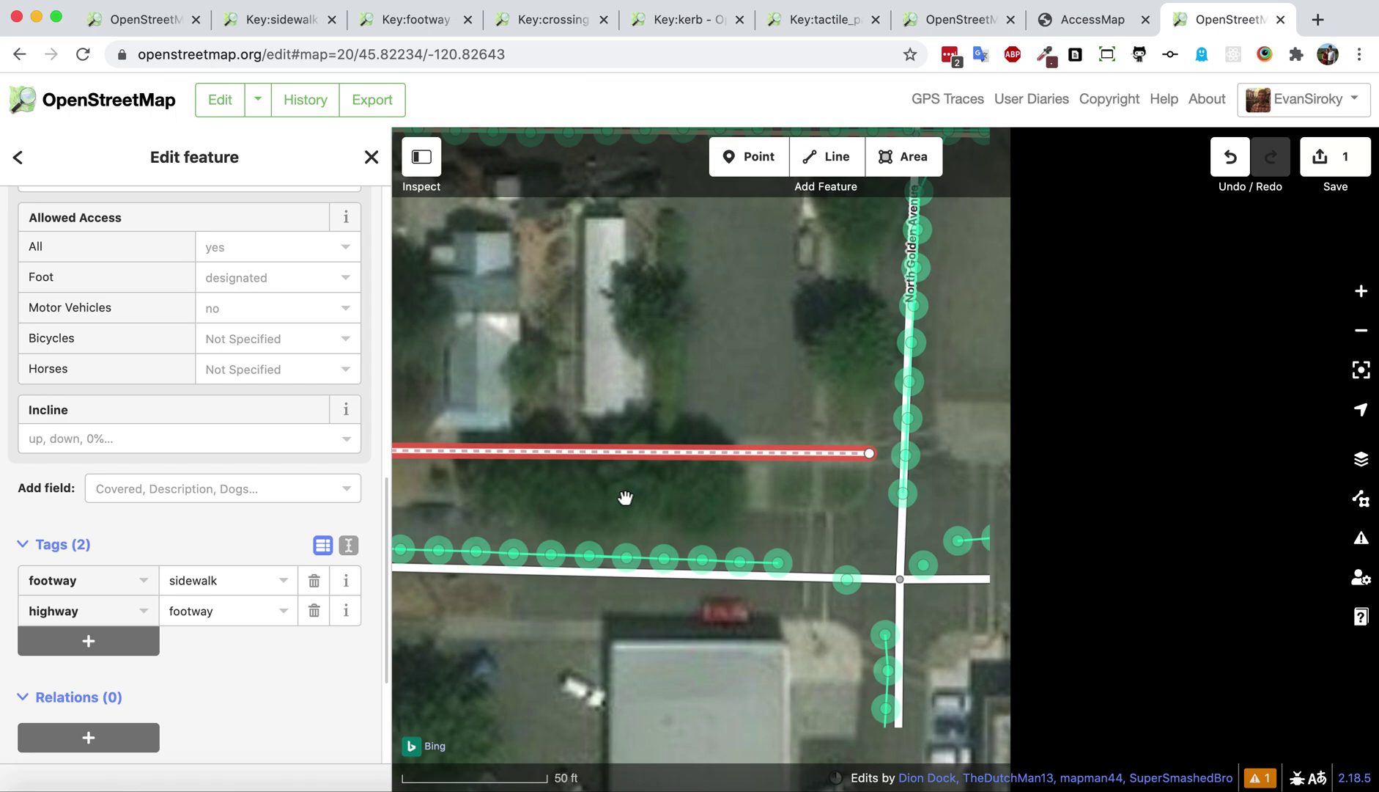
drag(825, 647, 866, 583)
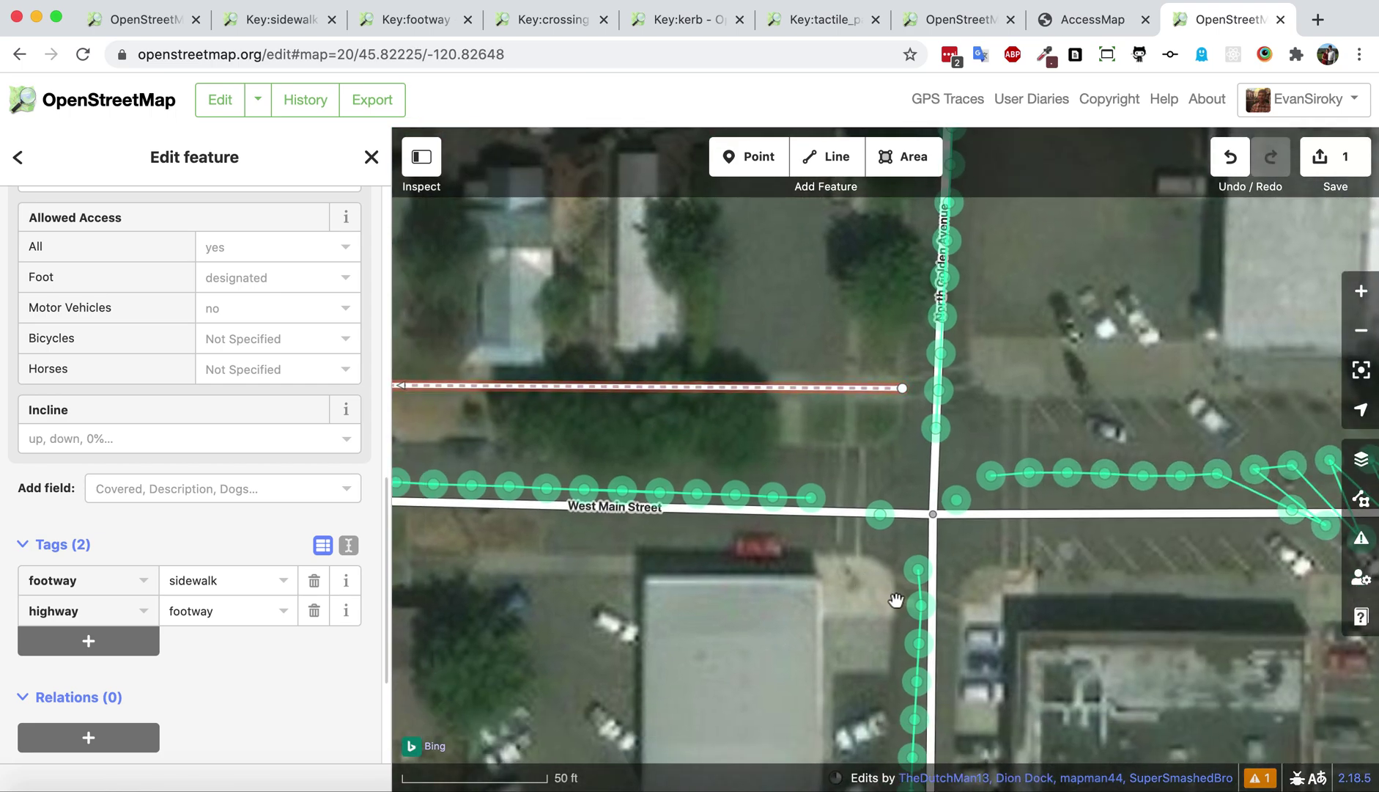
click(826, 156)
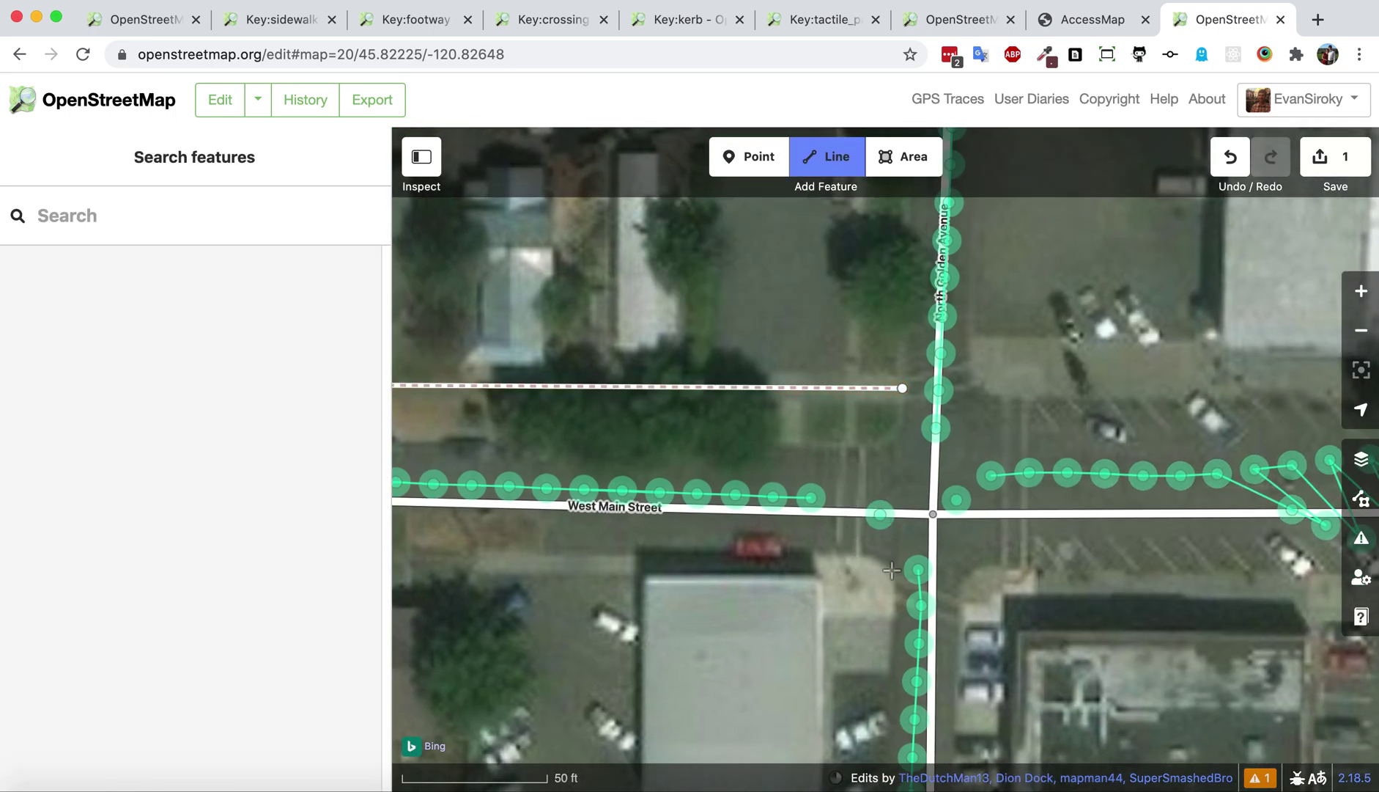
click(893, 584)
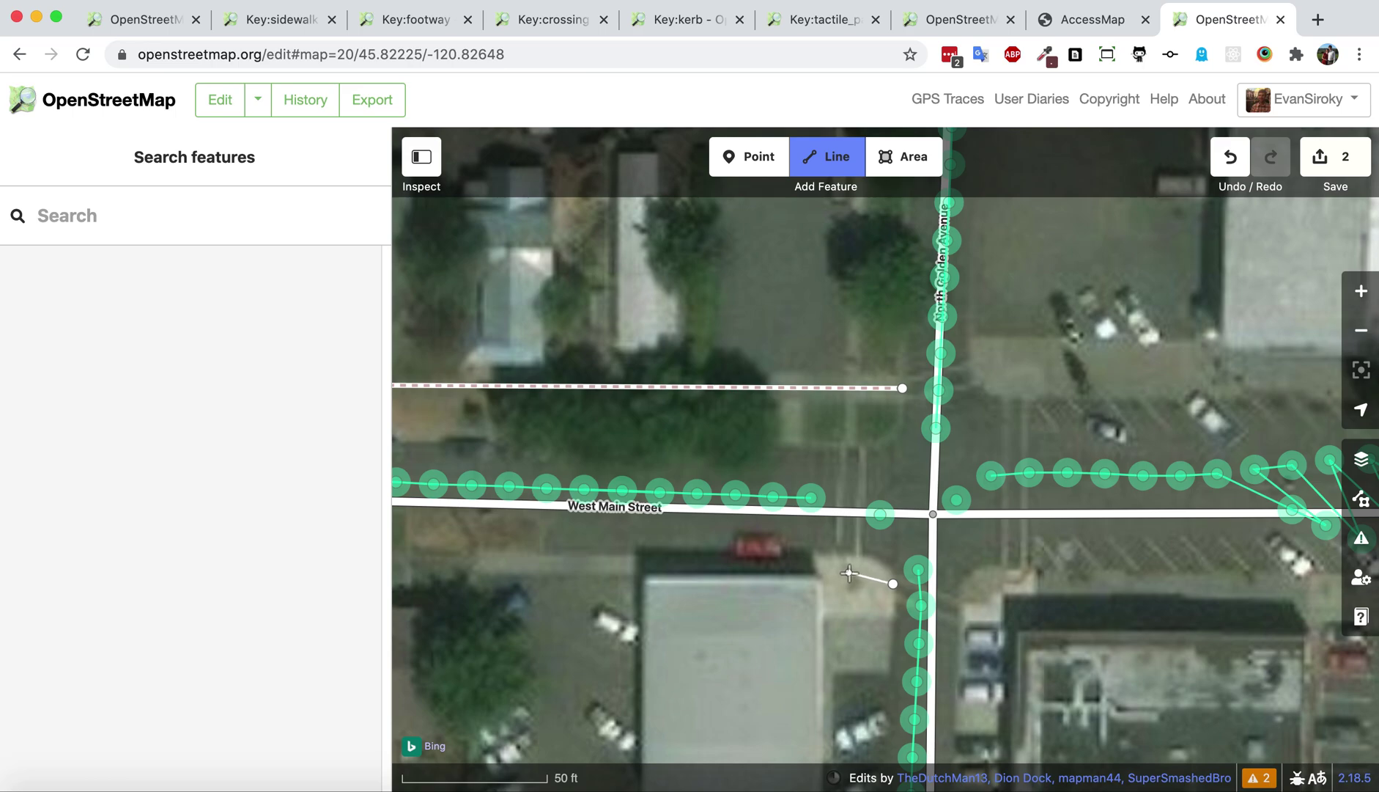
click(850, 573)
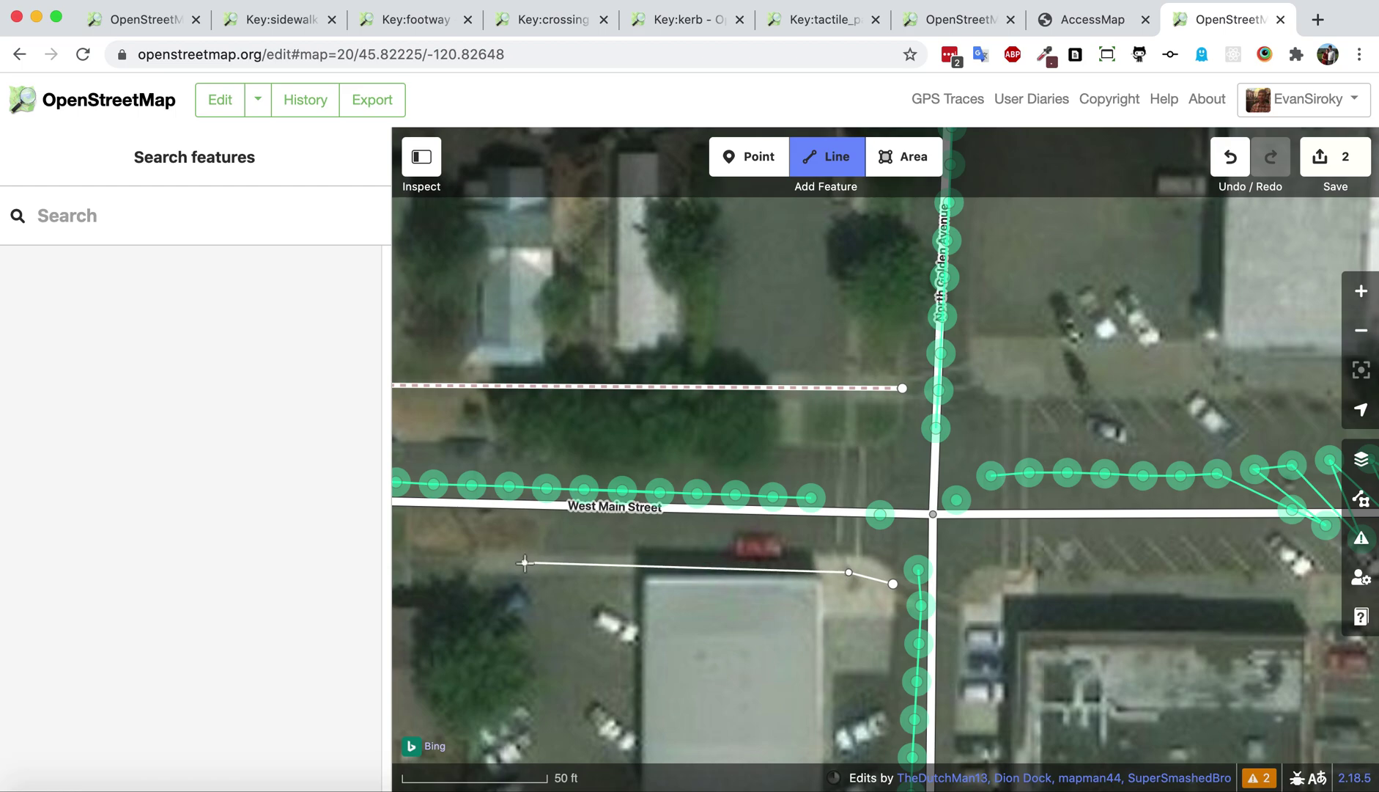
scroll(520, 563, left, 10)
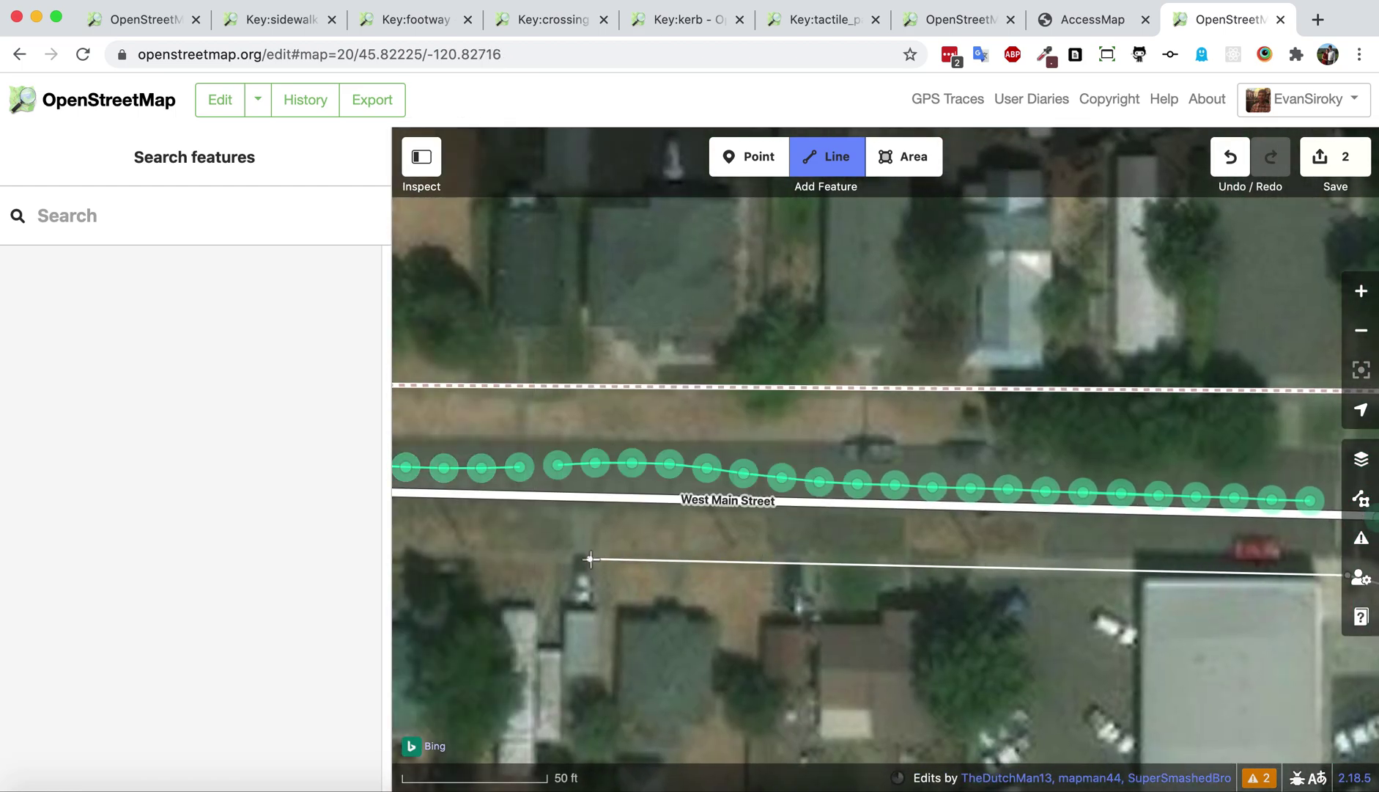
scroll(586, 558, left, 3)
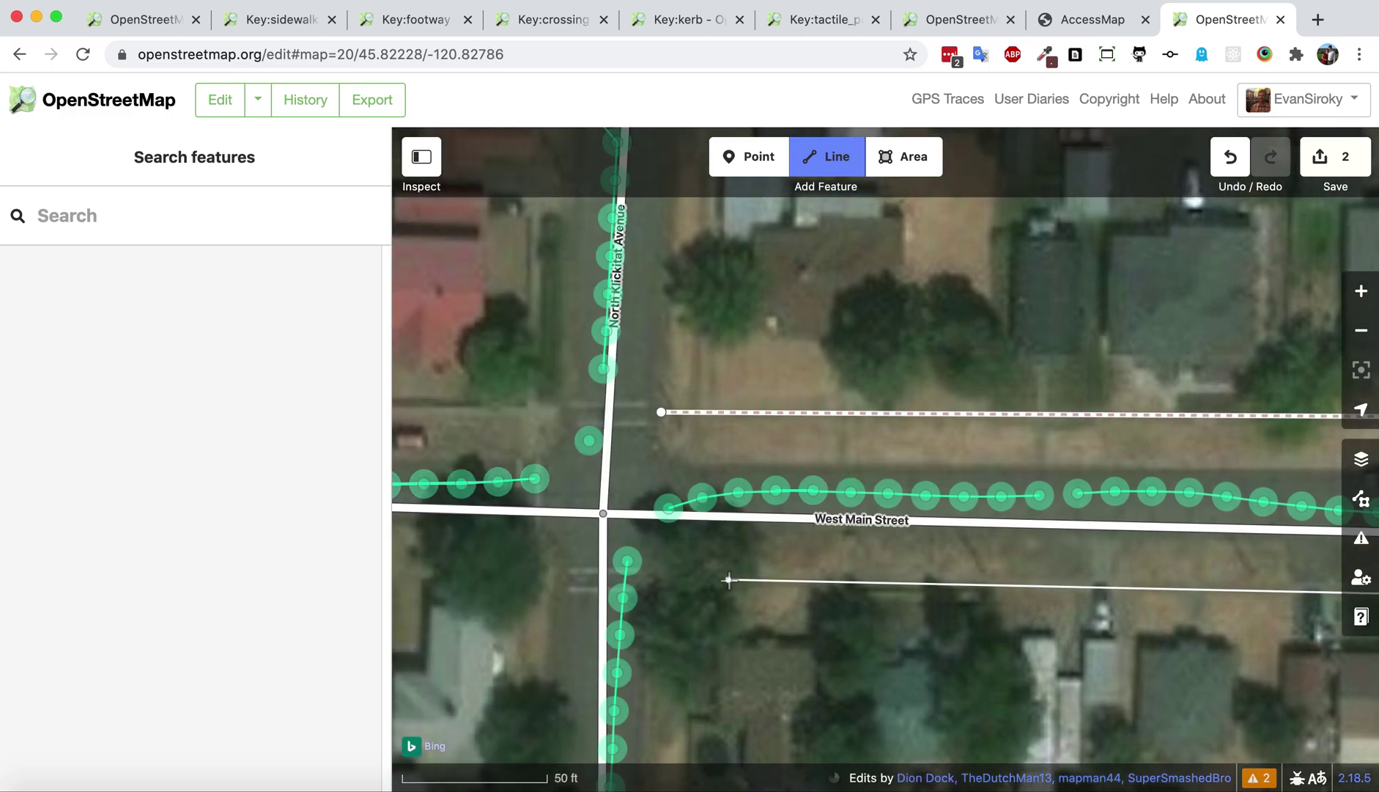
double_click(662, 580)
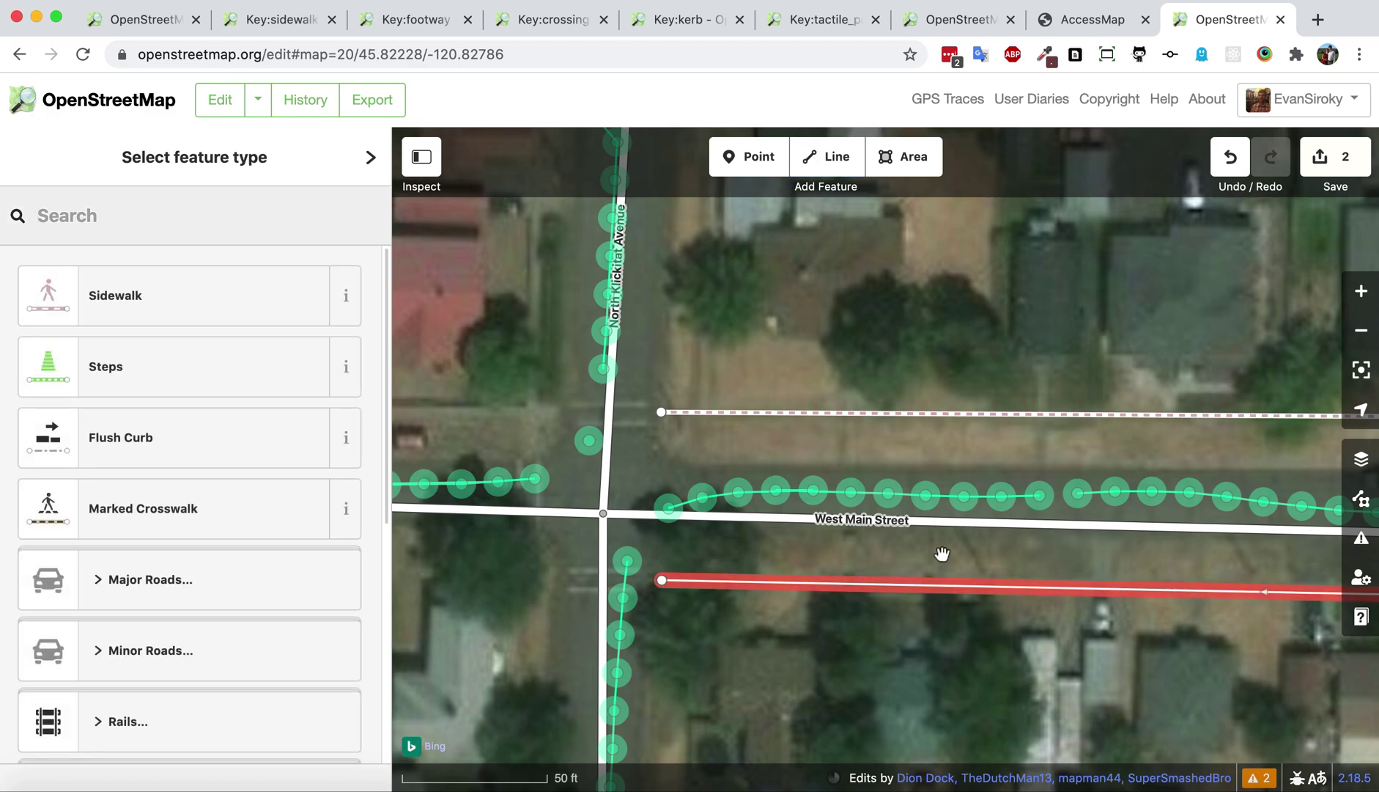
click(114, 293)
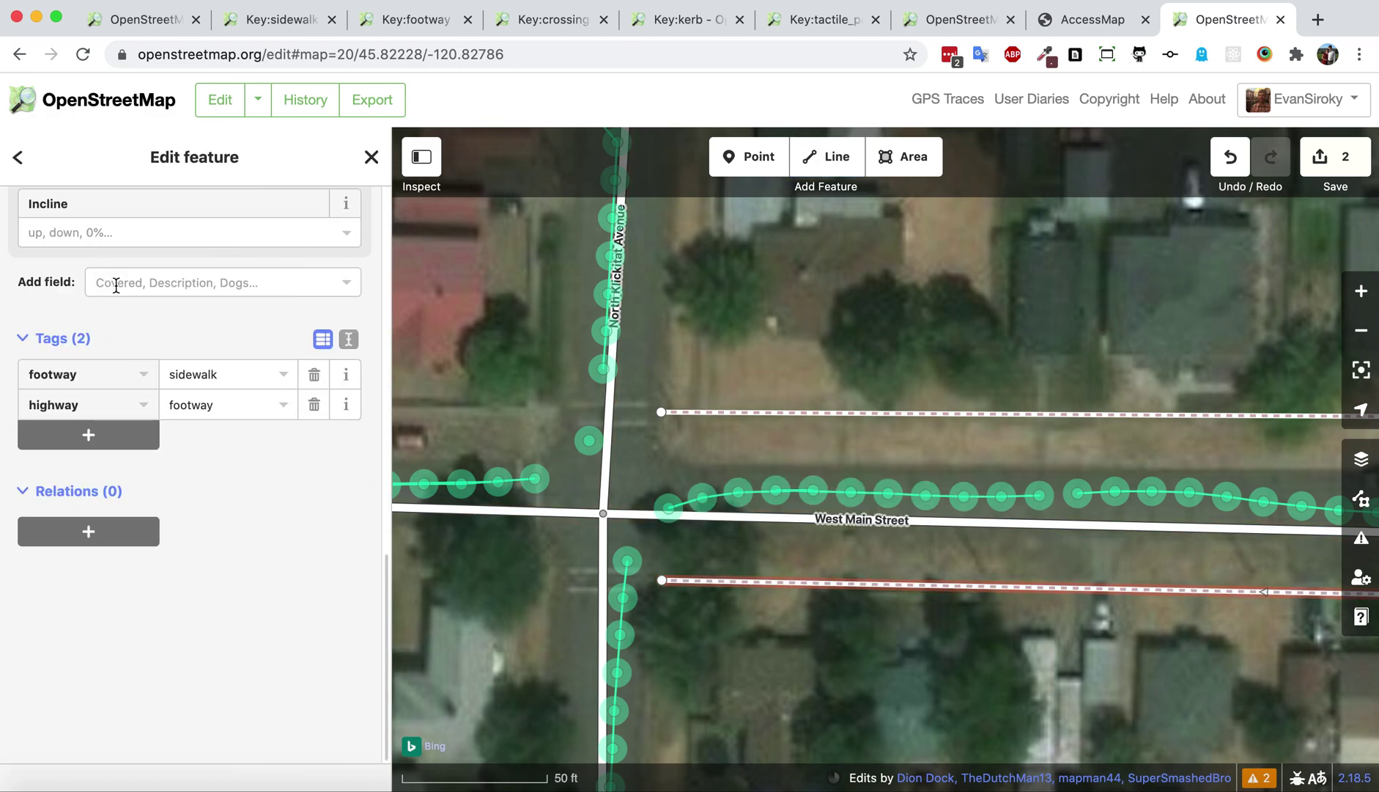
scroll(158, 315, up, 10)
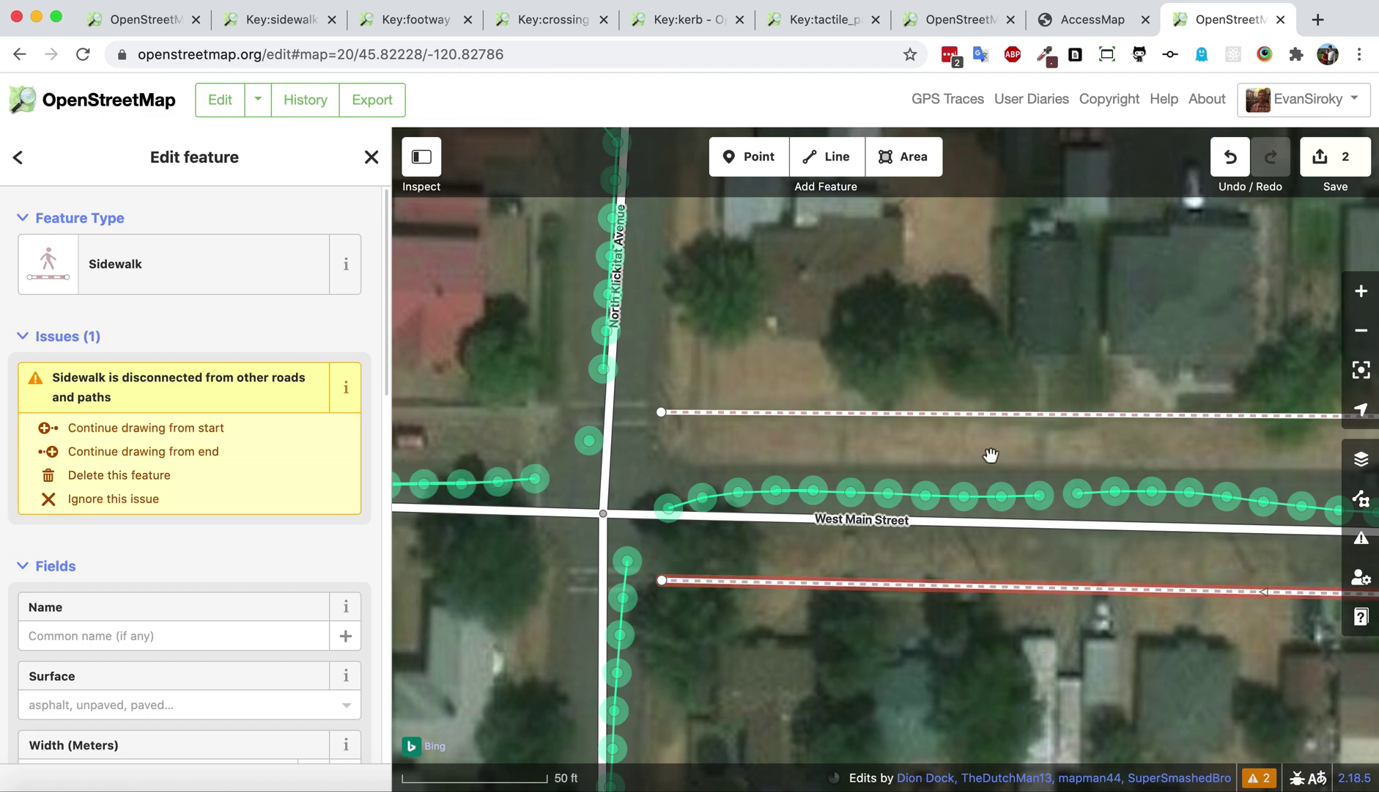
Draw a line along the west side of North Golden Avenue from the West Main Street crosswalk north toward the next cross street
drag(1148, 459, 604, 473)
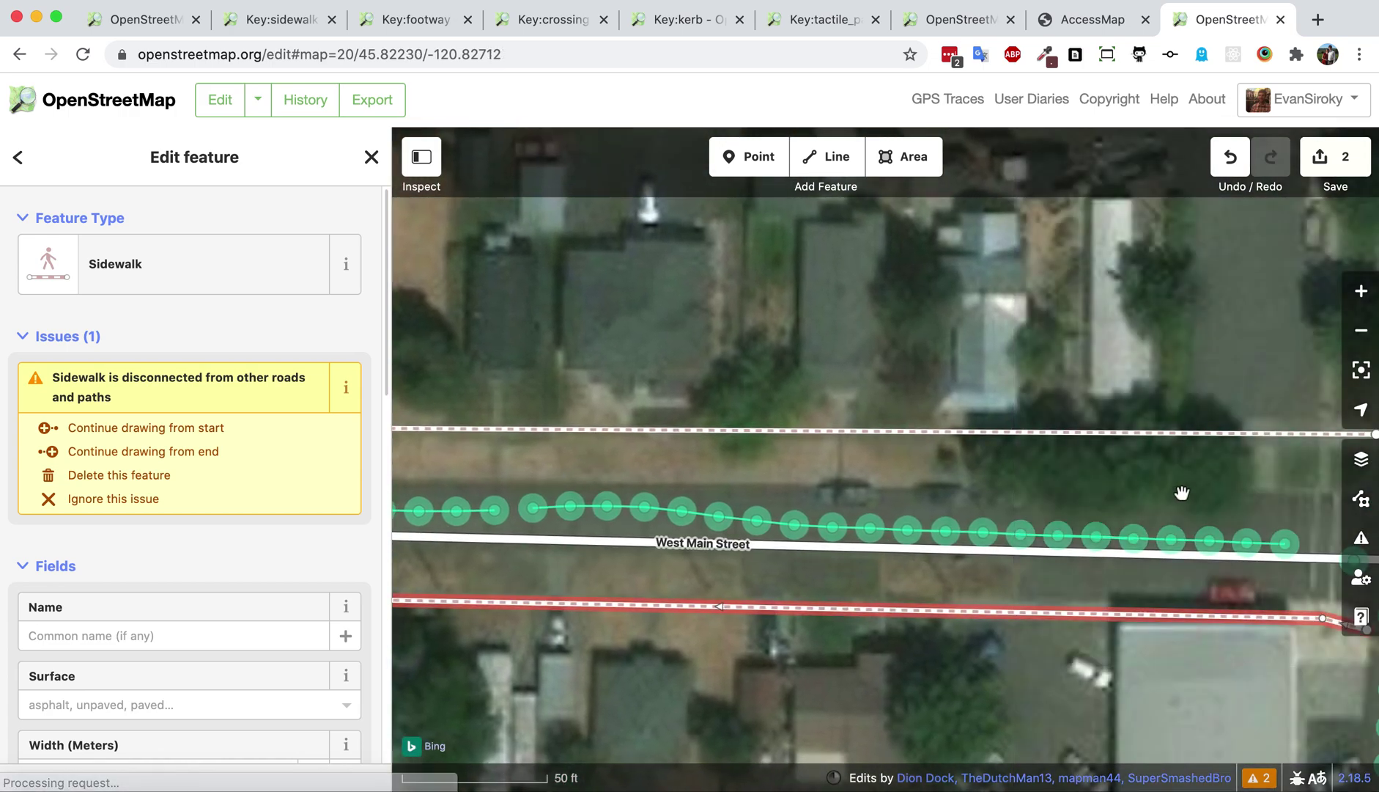
drag(1180, 487, 718, 503)
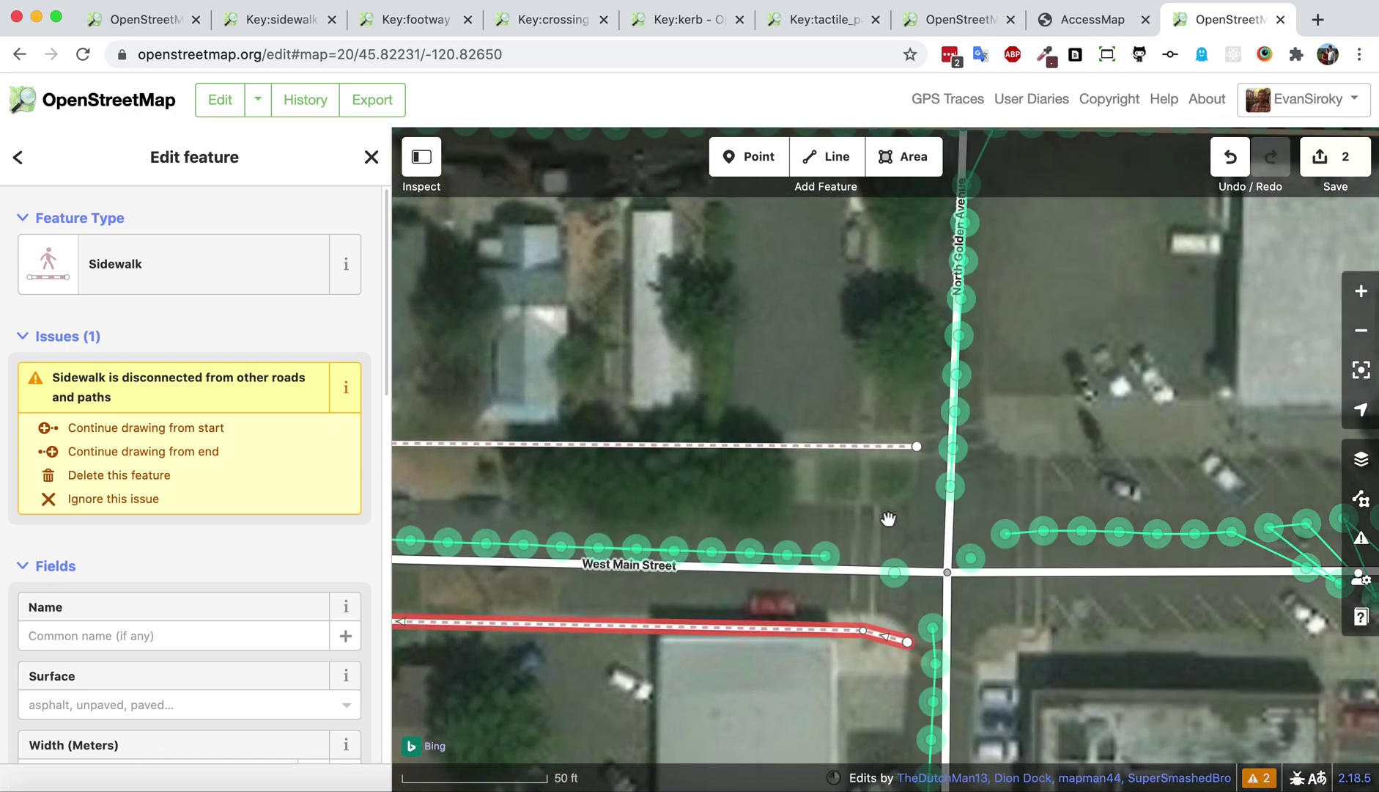
drag(886, 525, 797, 455)
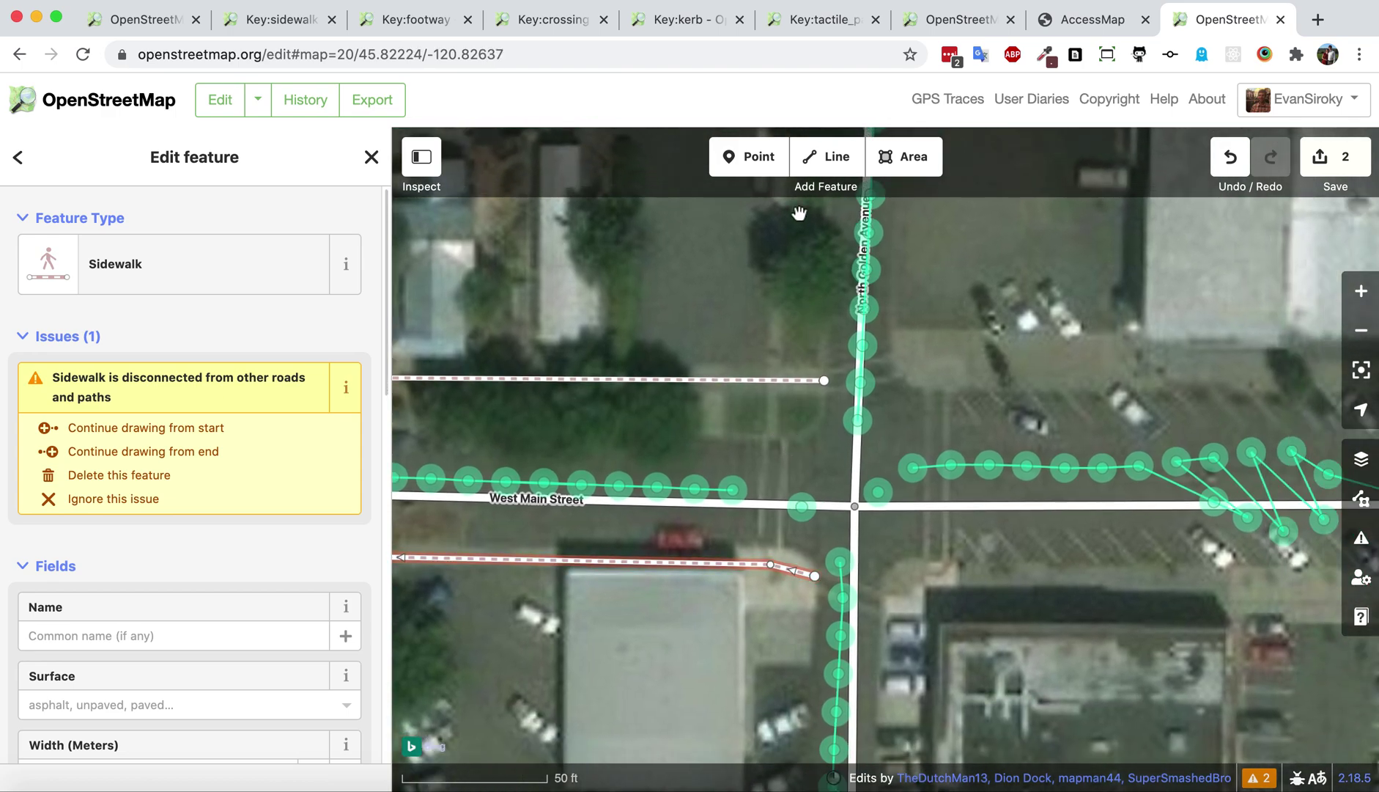
click(827, 156)
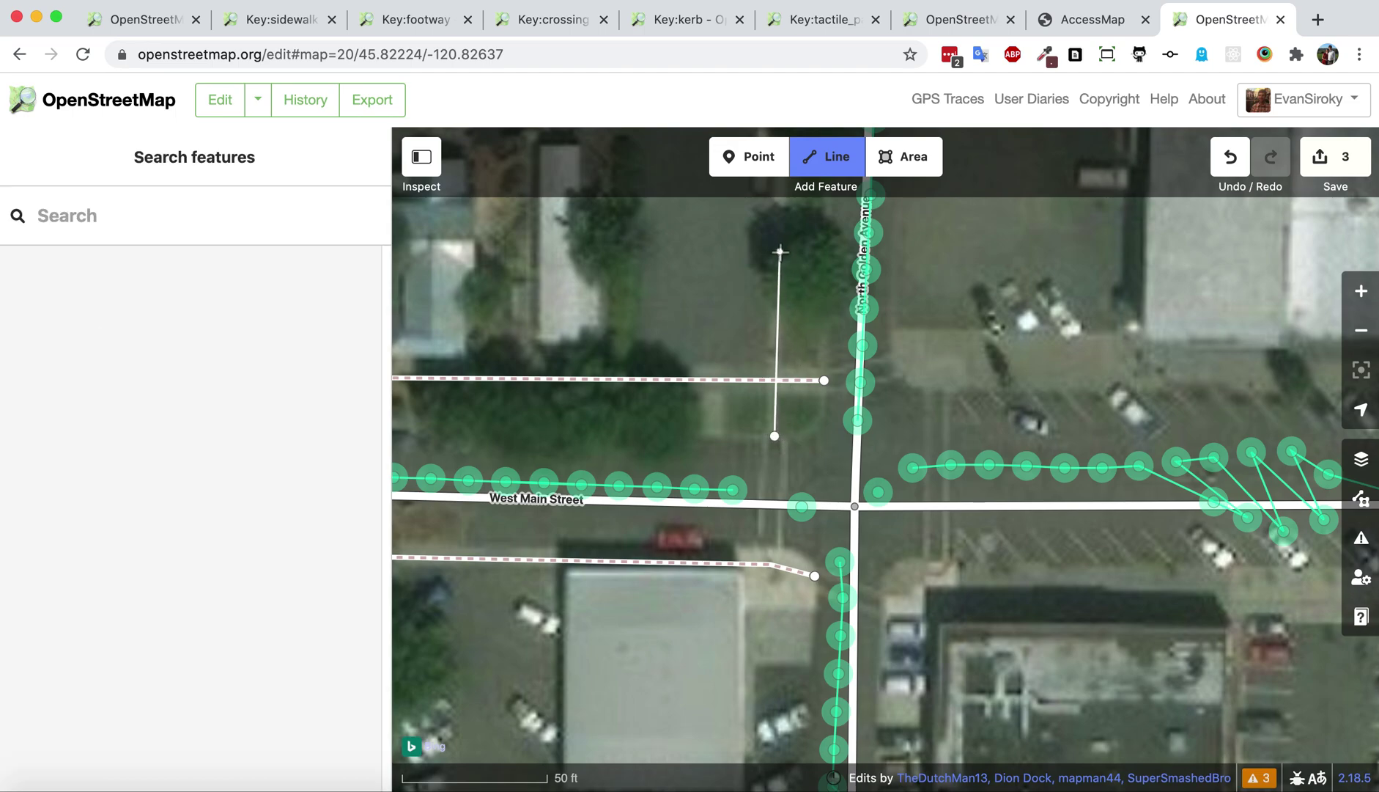
drag(780, 252, 739, 542)
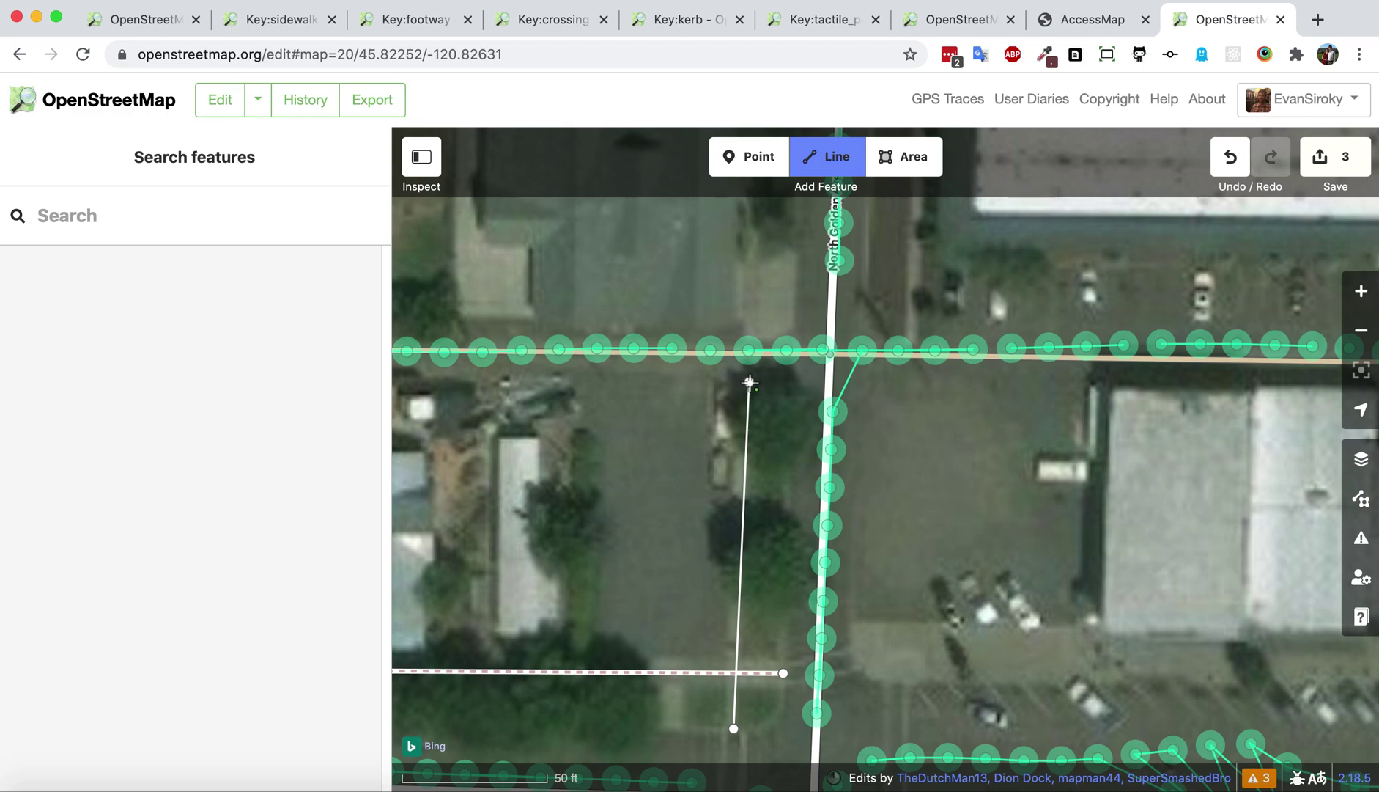
double_click(749, 381)
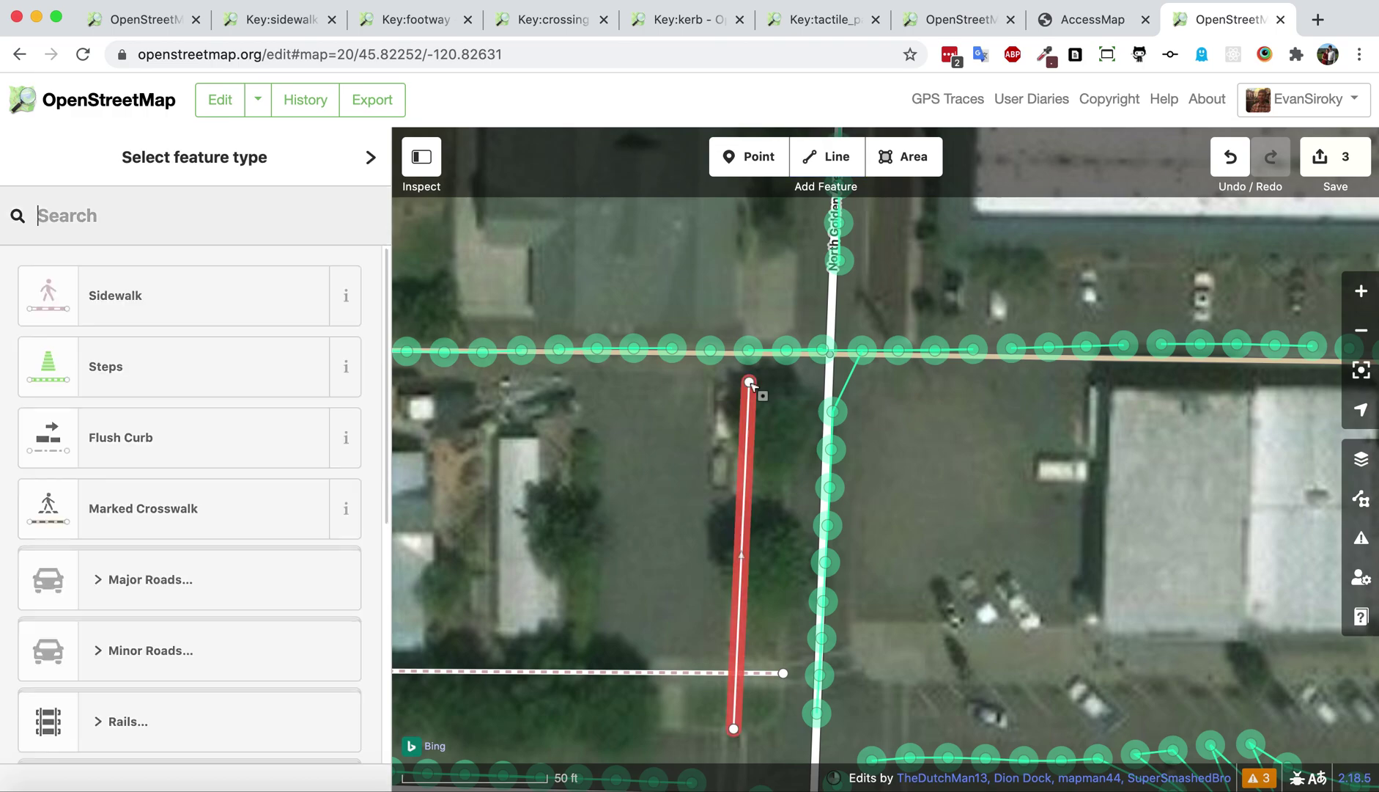
Make the North Golden Avenue line a Sidewalk and connect it to the West Main Street sidewalk it crosses
click(176, 298)
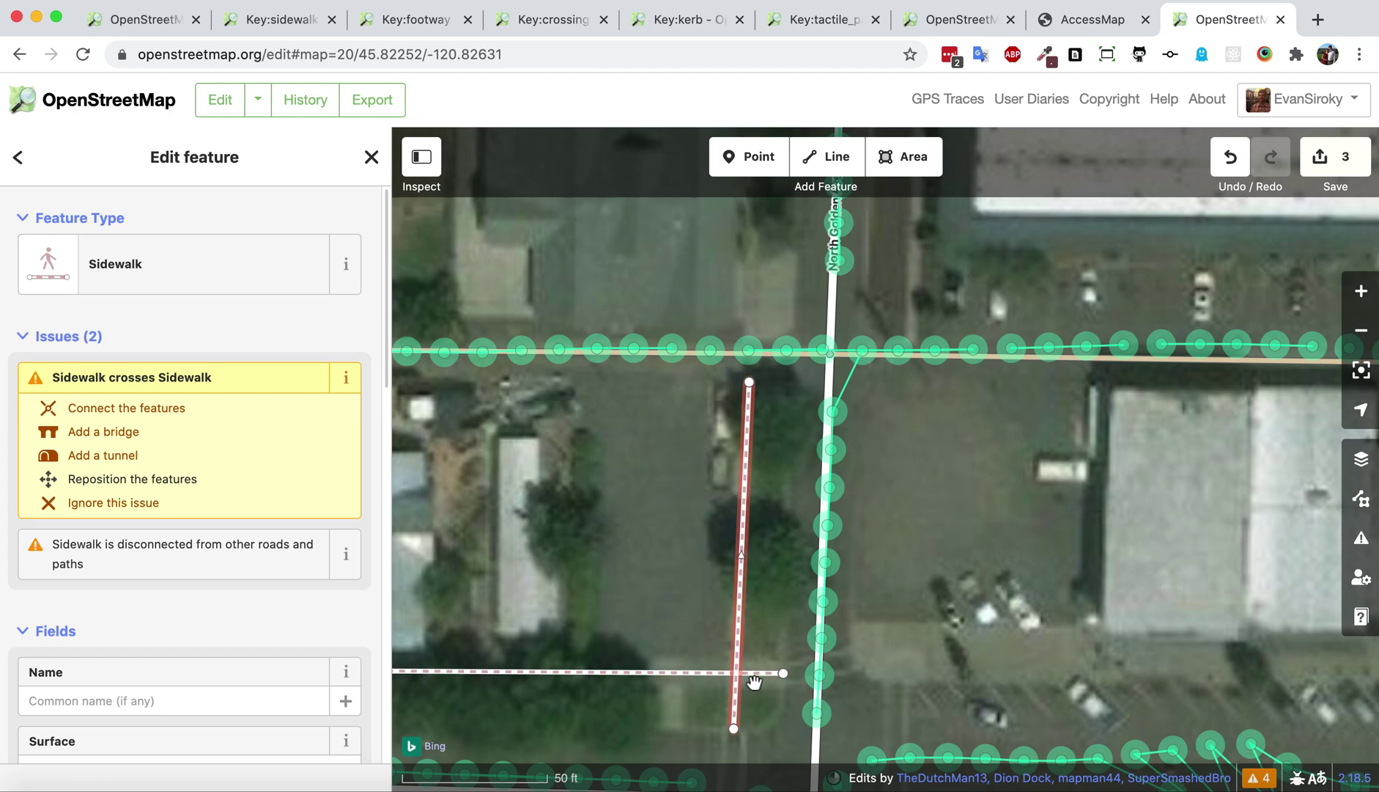
drag(769, 555, 783, 399)
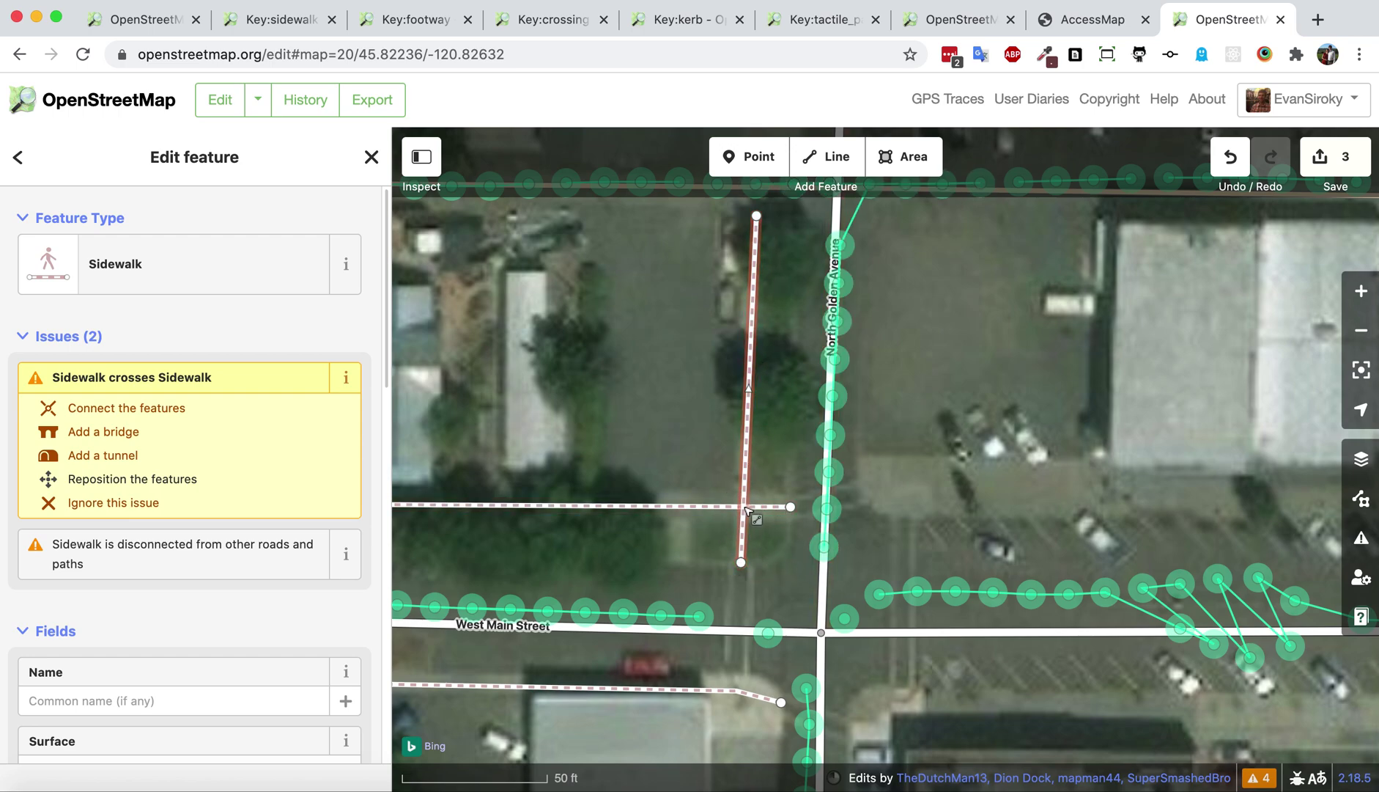
click(192, 414)
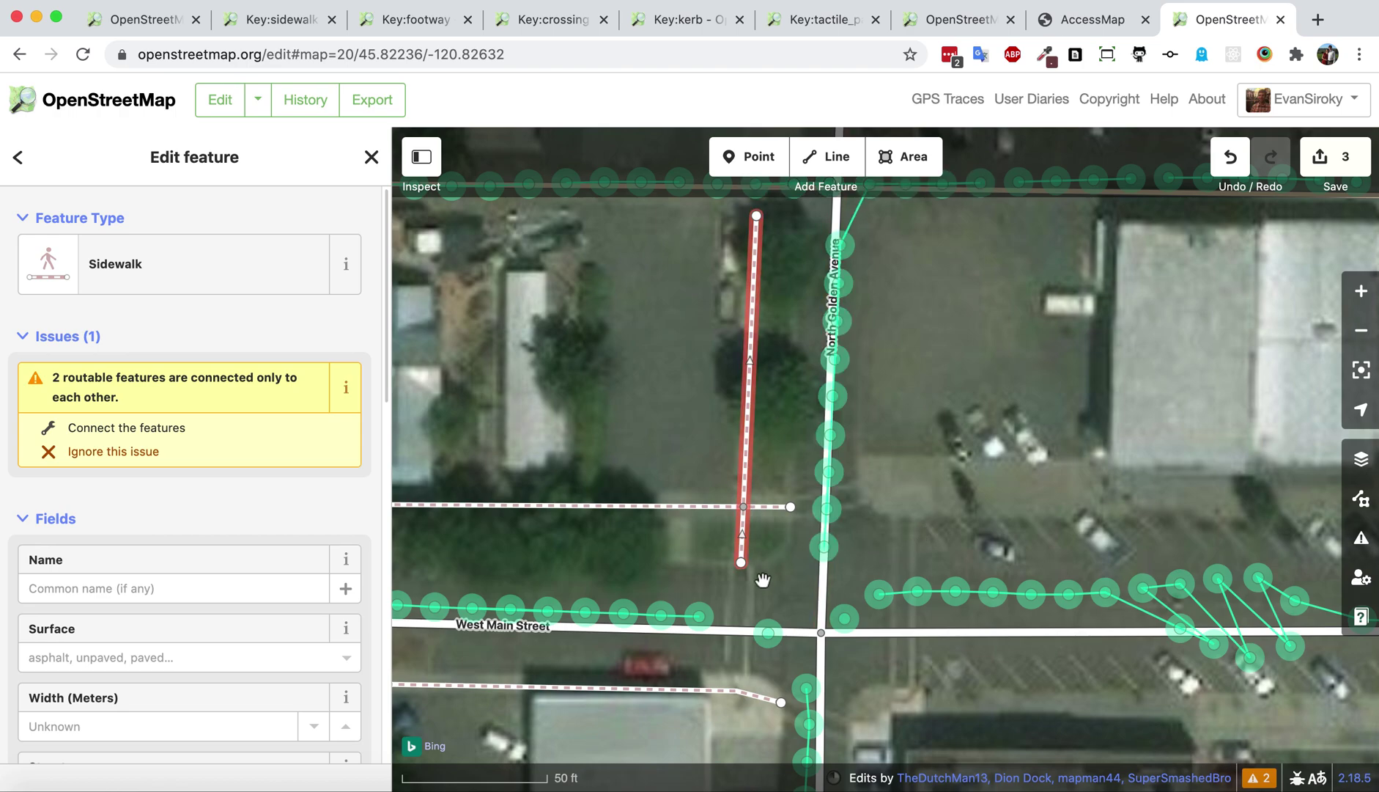
Draw a short Sidewalk at the southwest Golden corner, from the West Main Street crosswalk across the existing sidewalk to the building's corner
scroll(821, 542, down, 5)
click(827, 157)
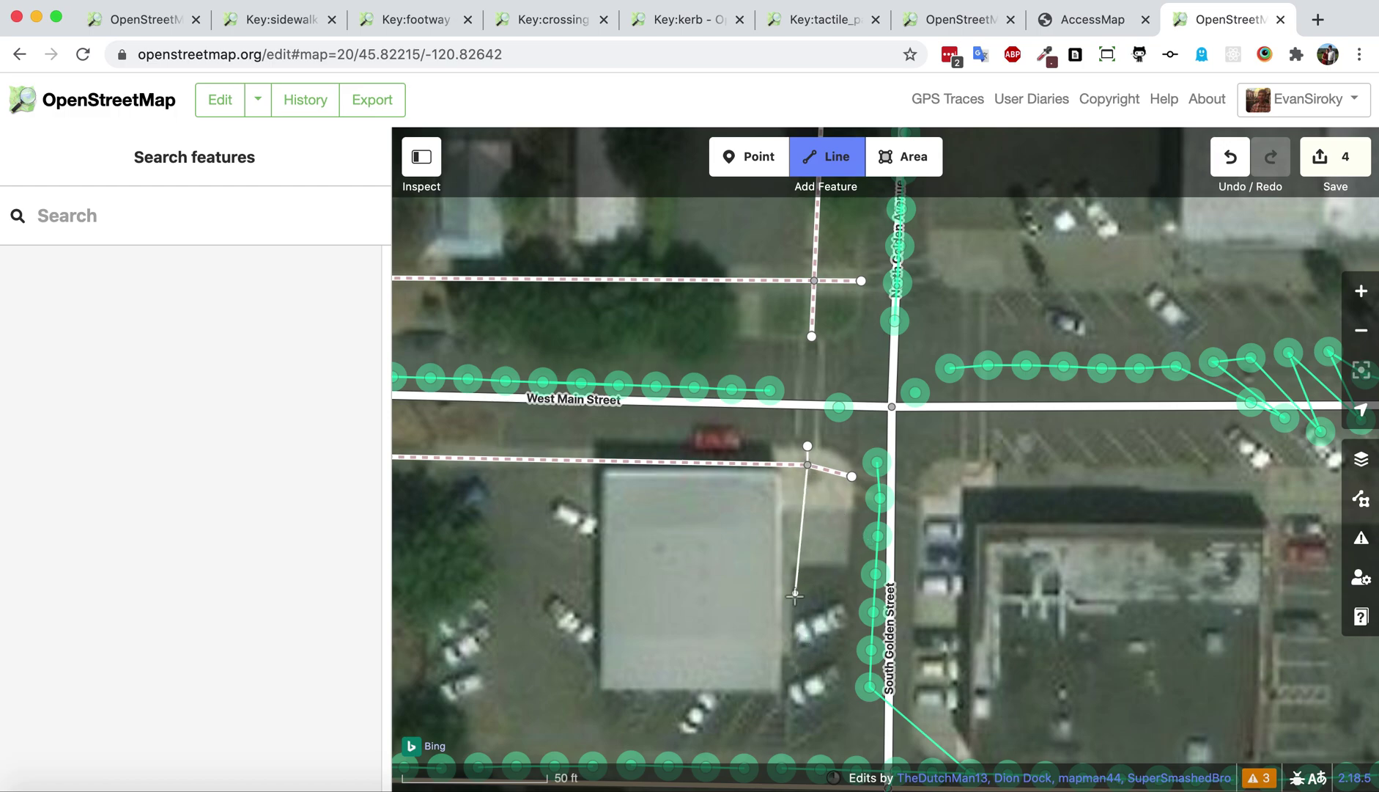
double_click(788, 506)
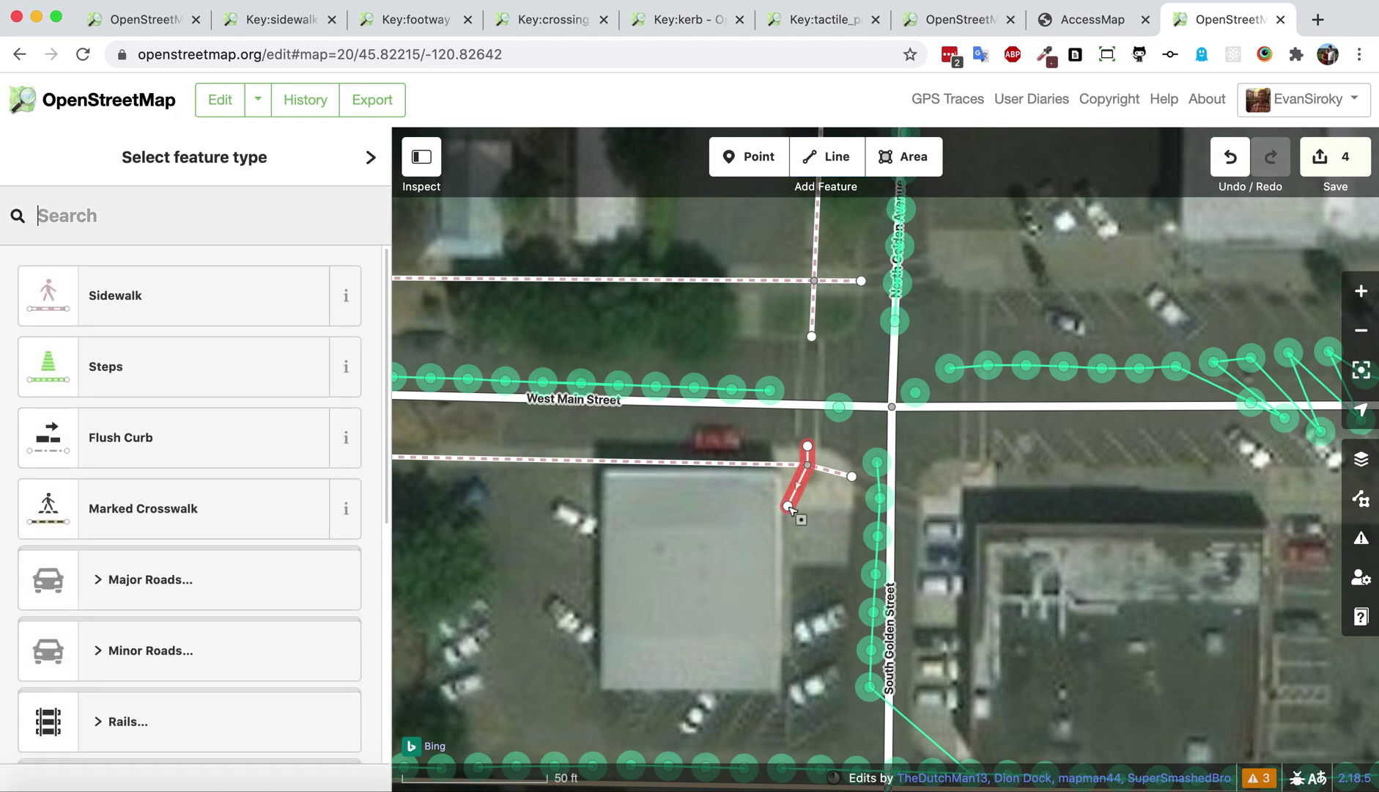
click(198, 296)
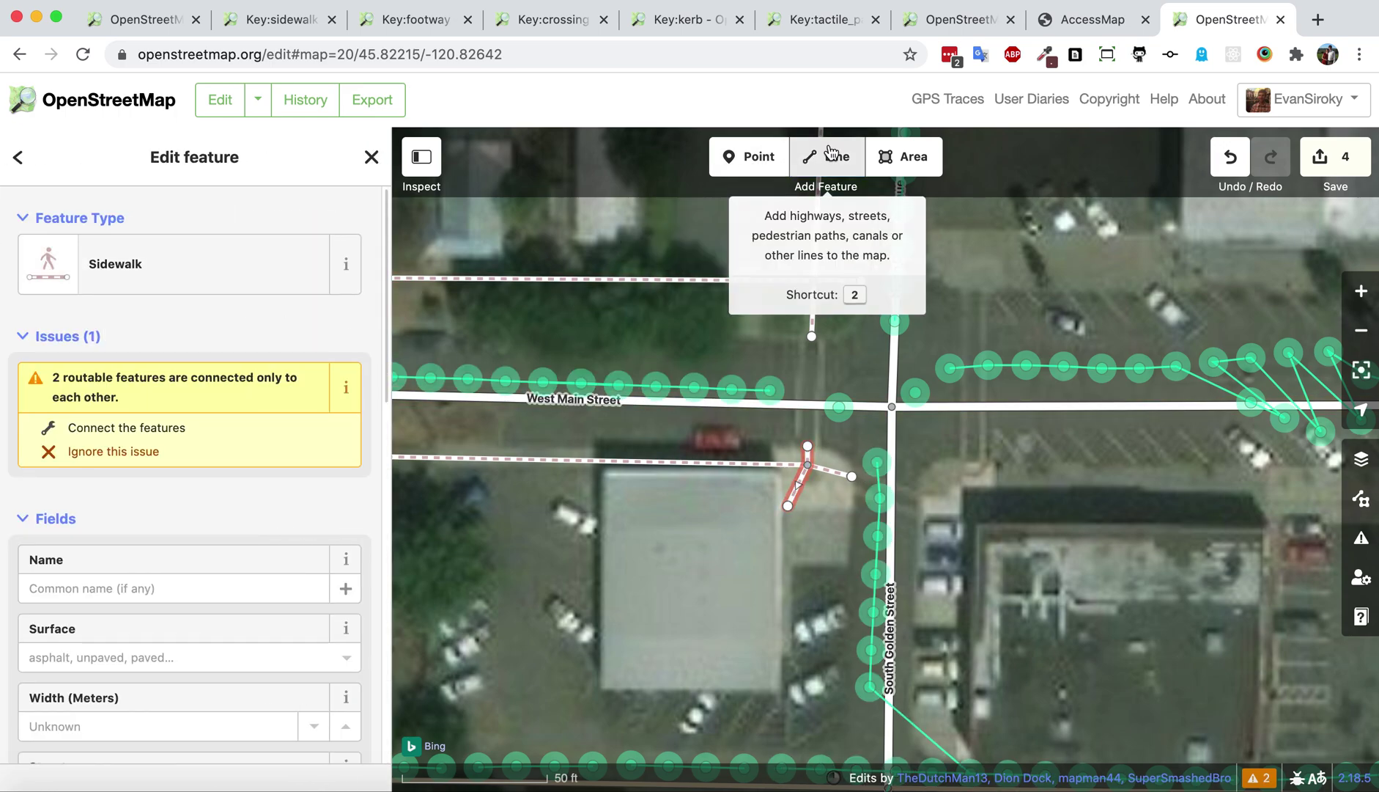
Draw a line from the short corner sidewalk's end south along the building's east side to the alley and make it an Access Aisle
click(828, 159)
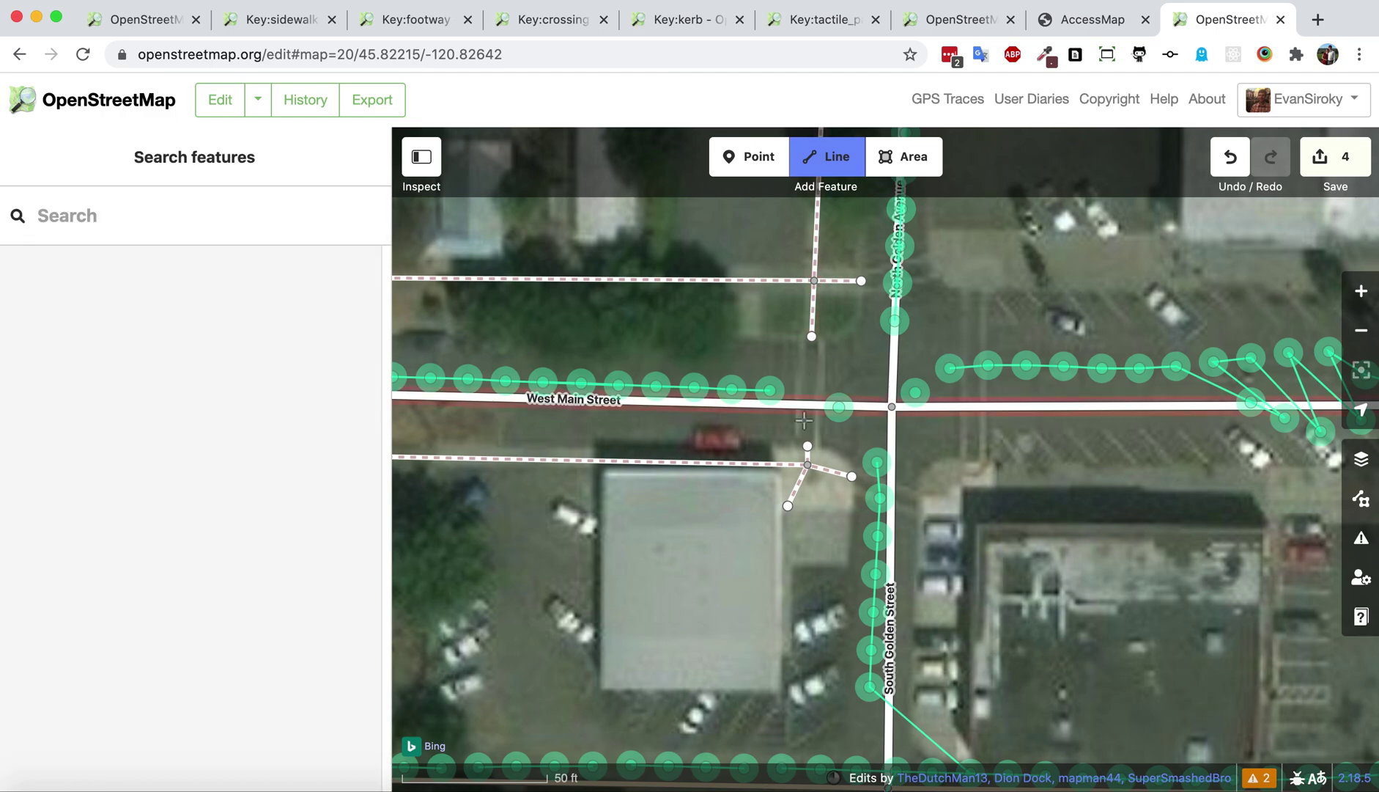
click(788, 506)
scroll(784, 718, down, 5)
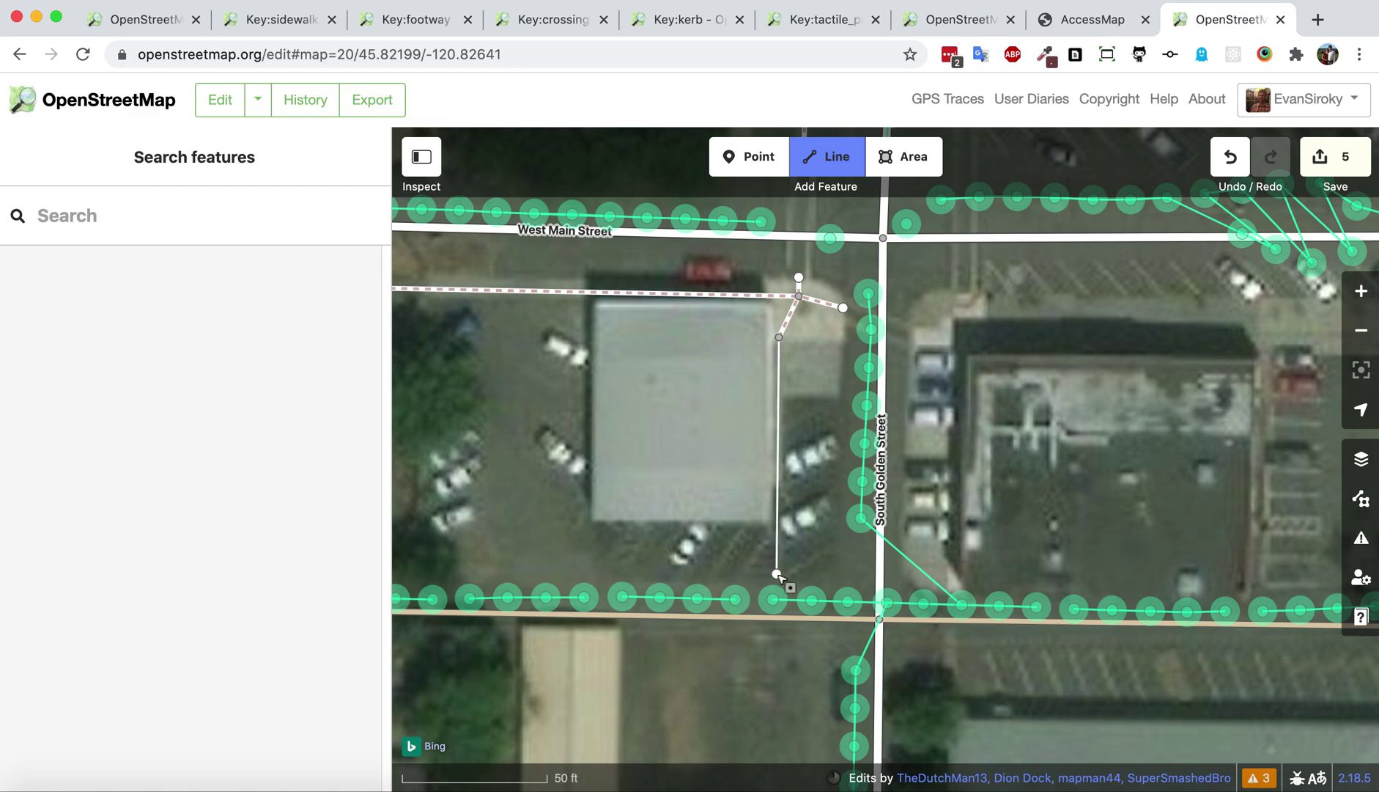
double_click(778, 574)
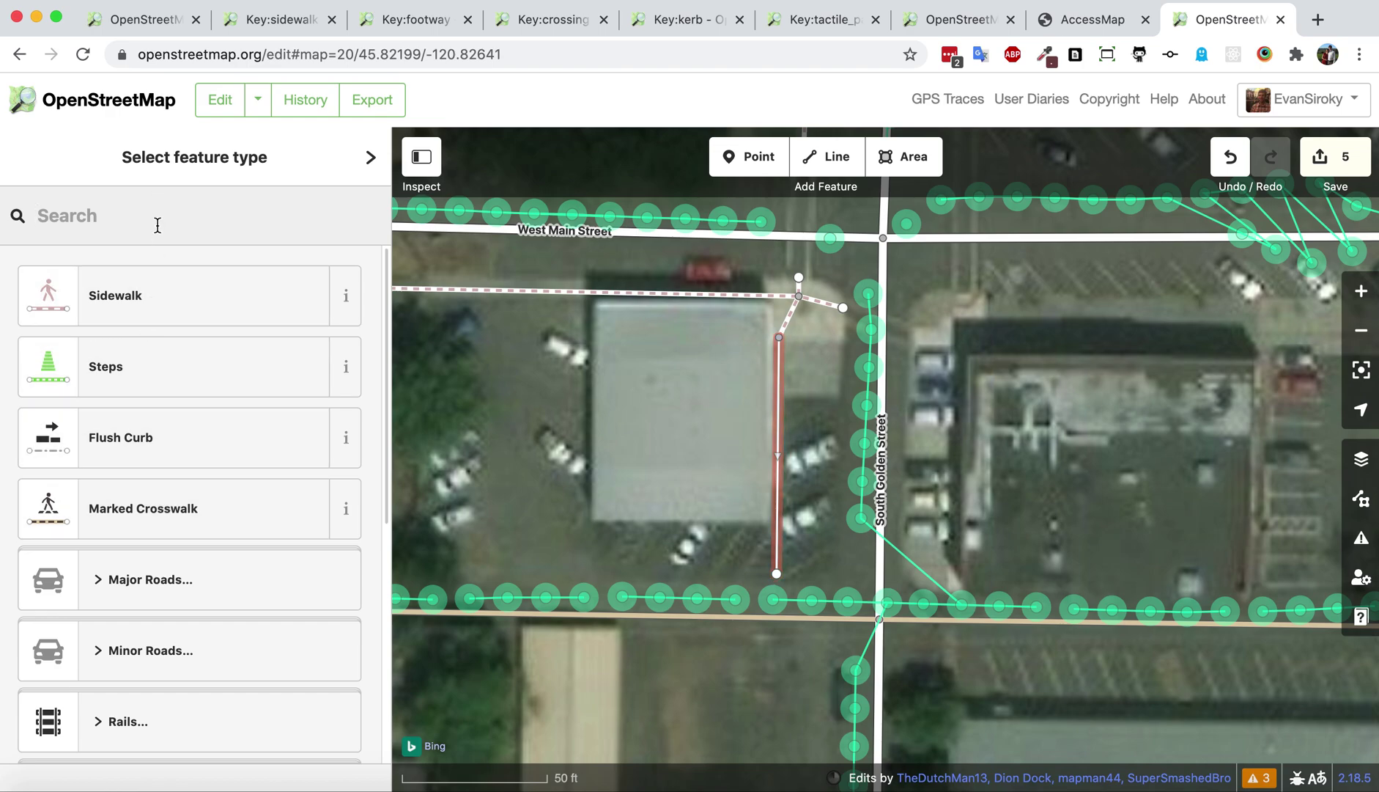
text(ac)
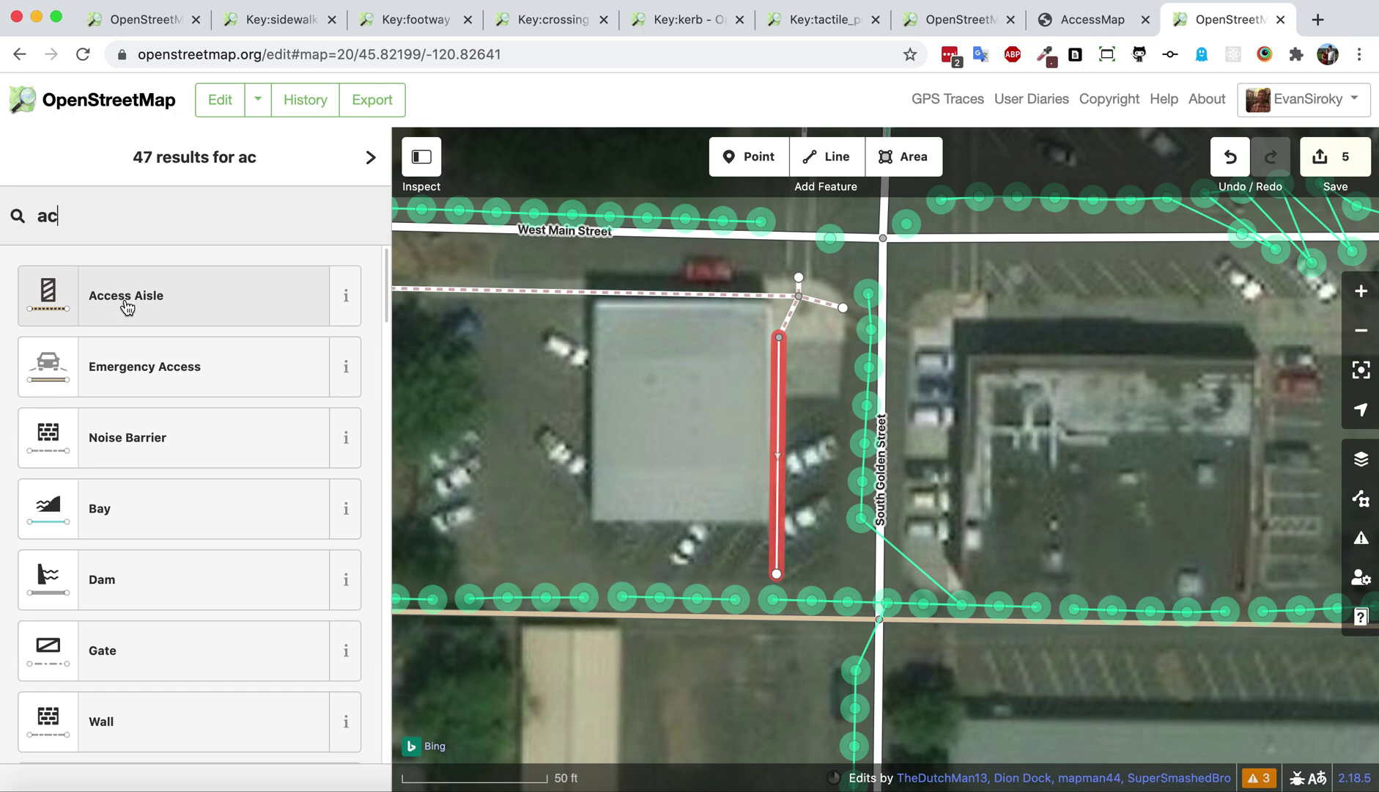
click(126, 306)
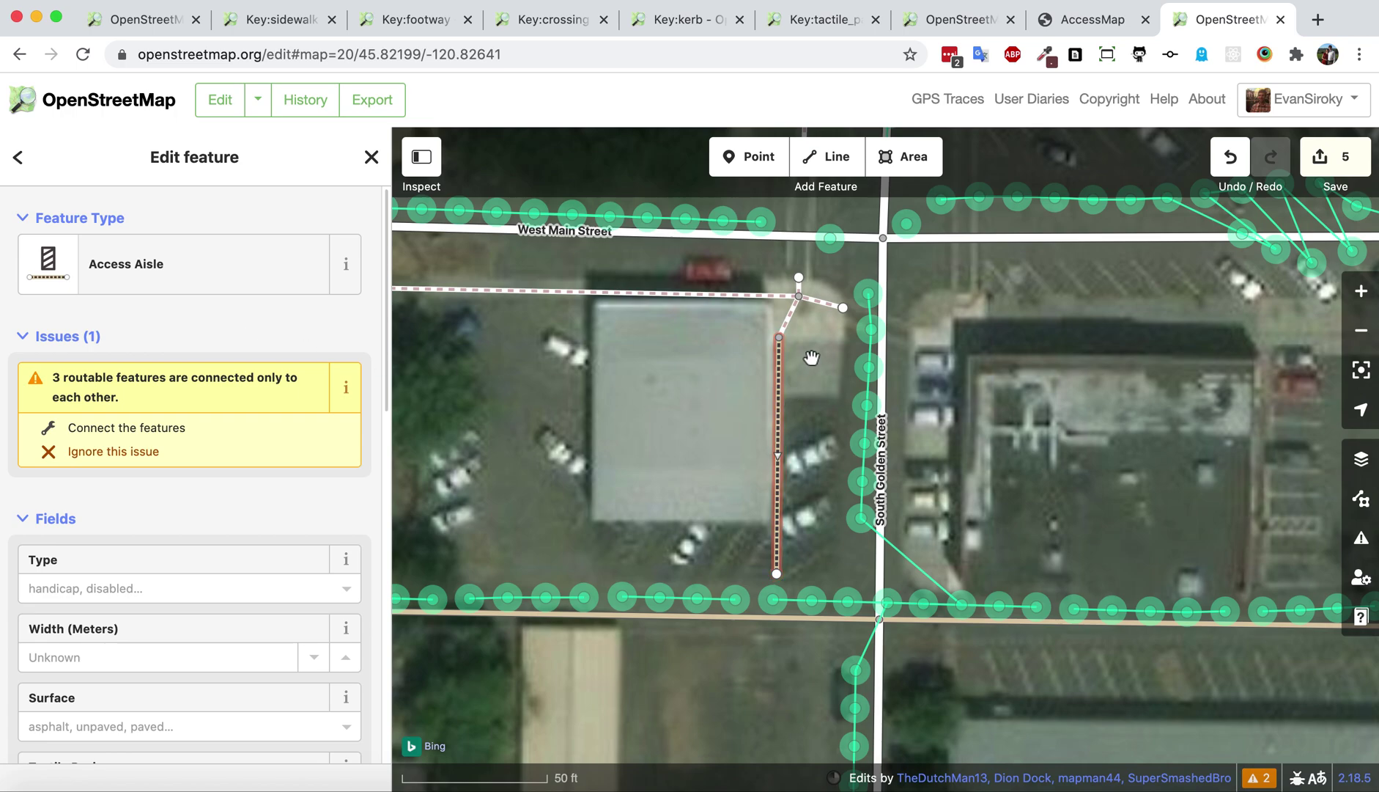
Examine the Streetside photo at the West Main Street and Golden intersection for the eastern corners' curb ramps and sidewalks
scroll(814, 354, up, 8)
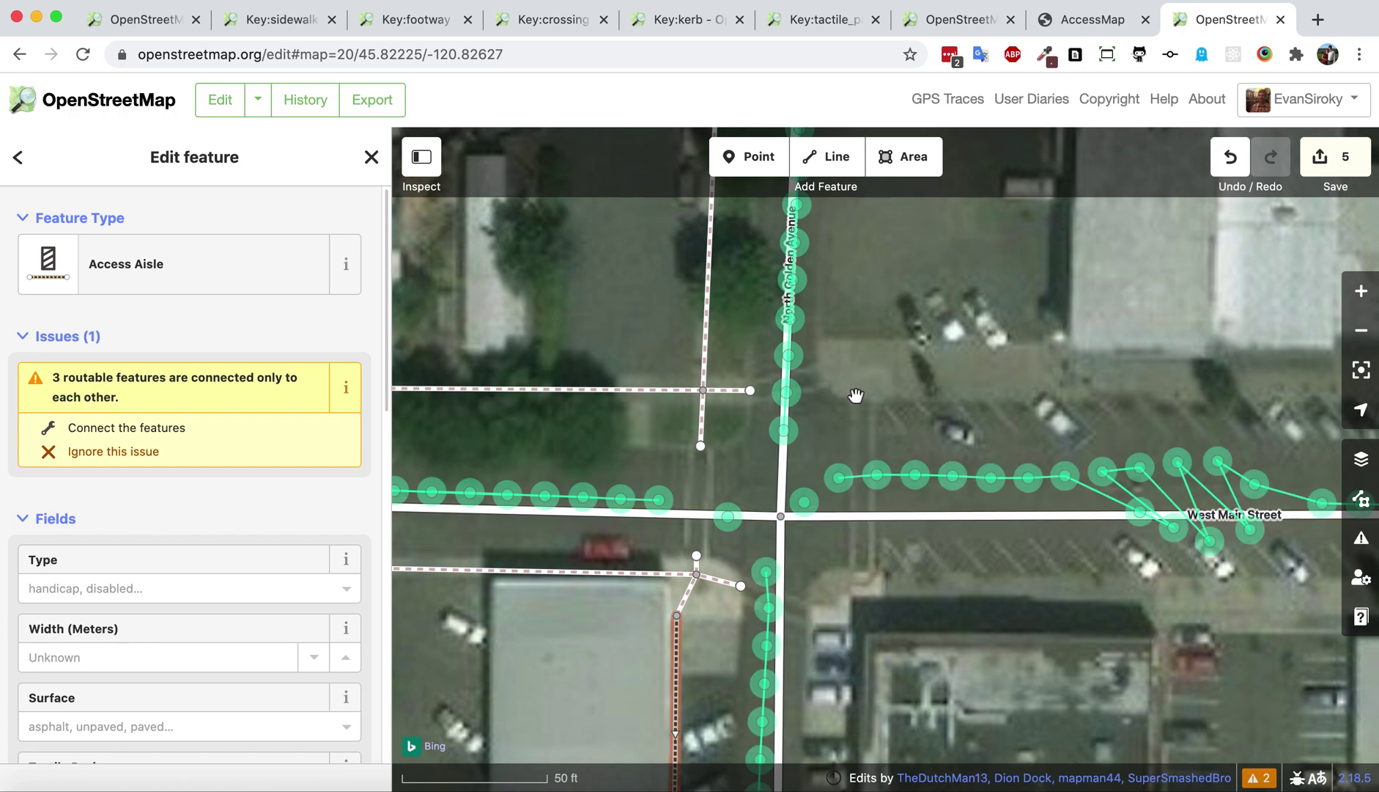
click(807, 505)
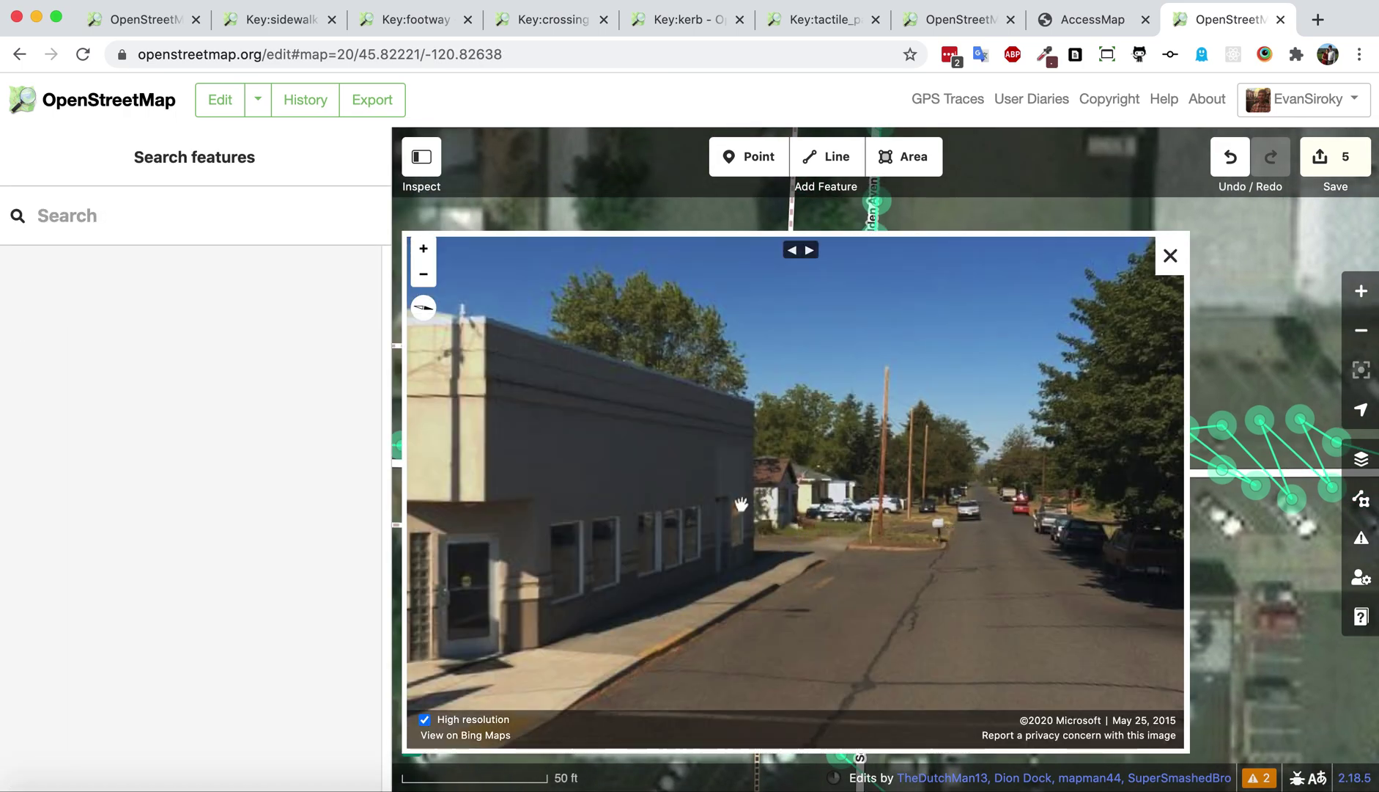
drag(1094, 578, 568, 505)
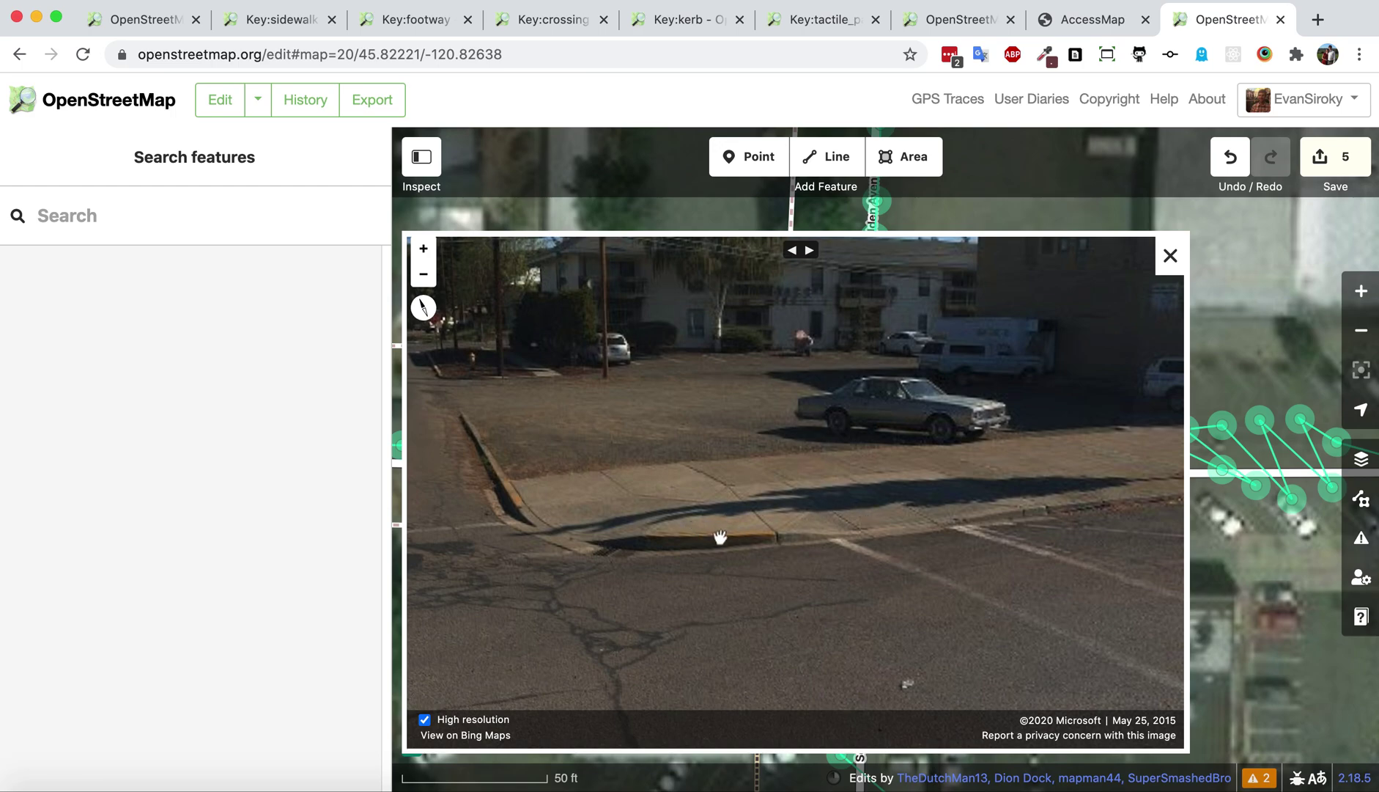
drag(735, 535, 369, 549)
drag(943, 514, 496, 523)
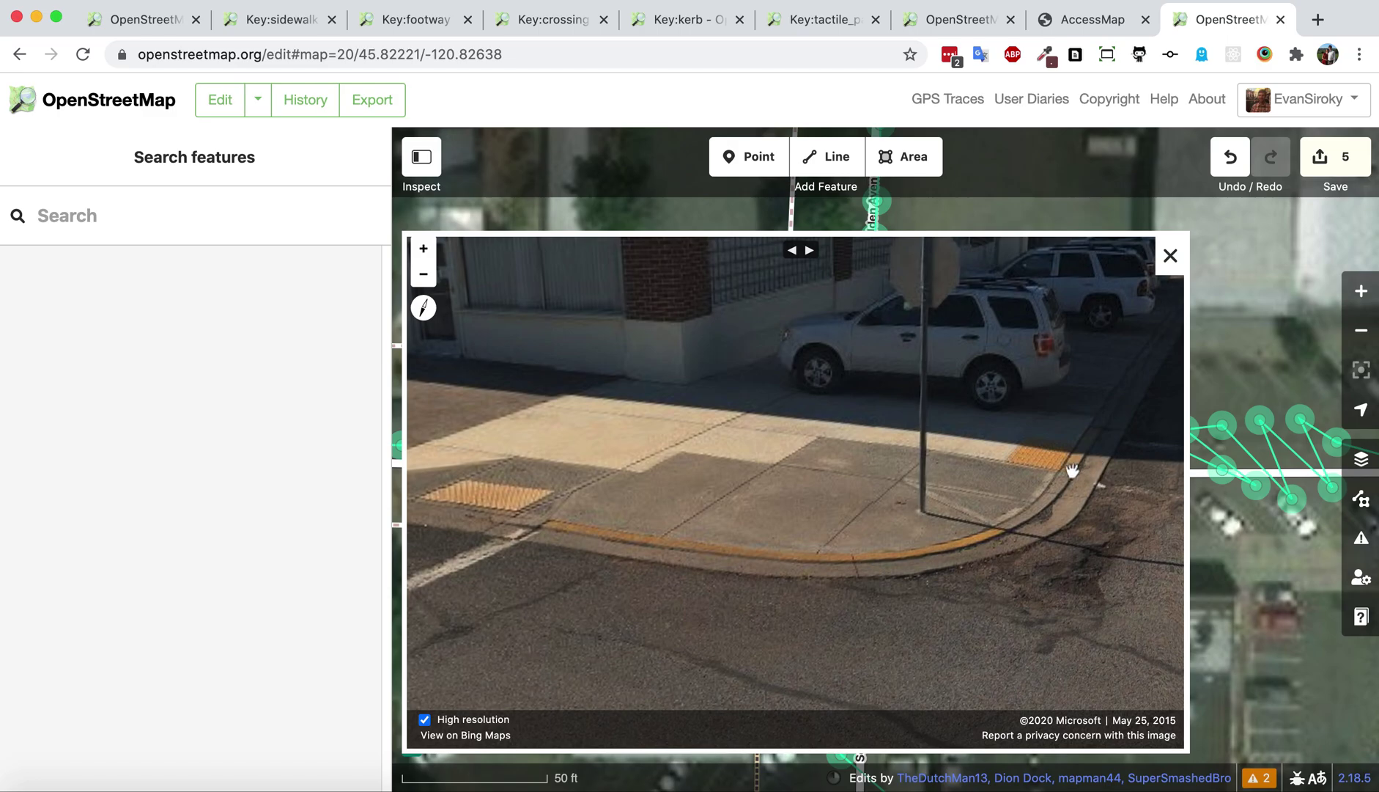
drag(1047, 463, 933, 493)
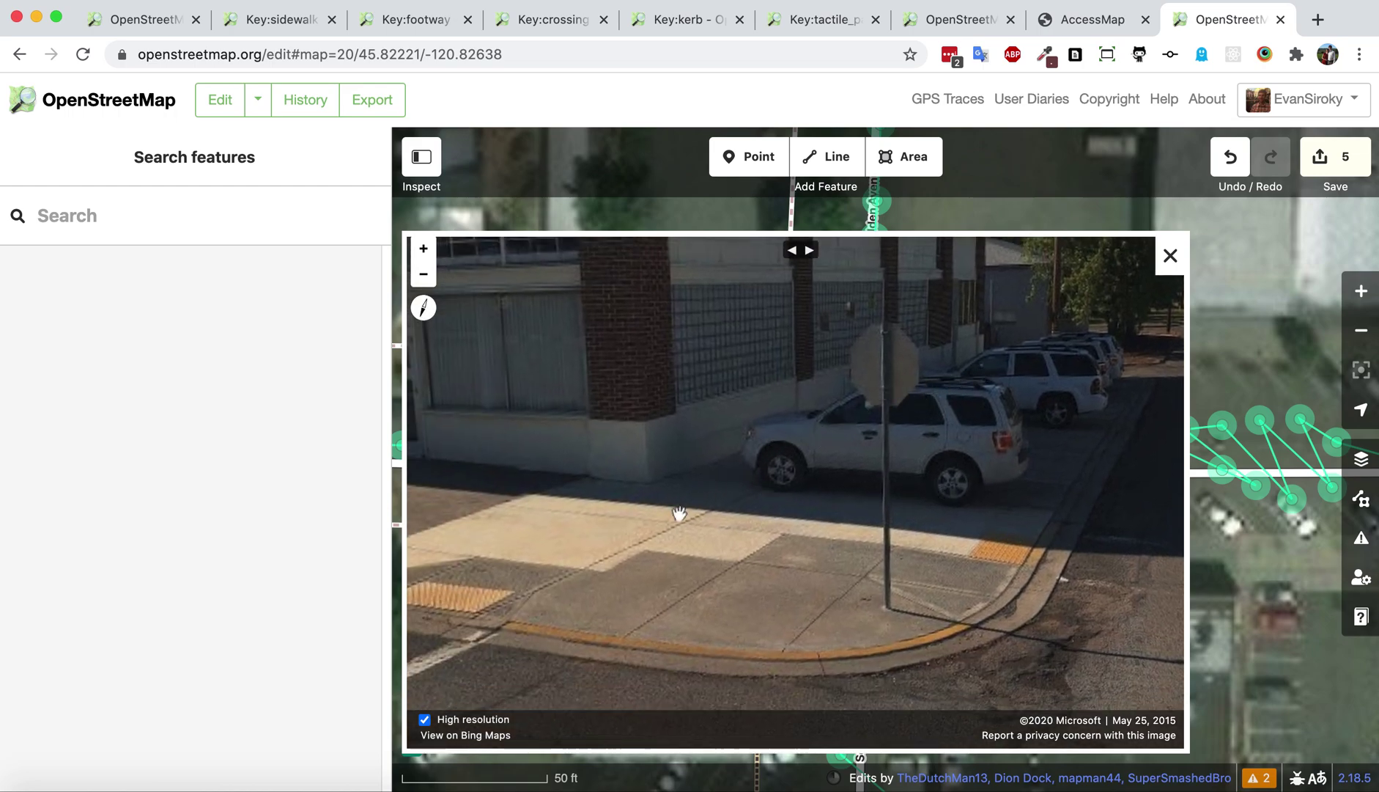
drag(975, 423, 779, 430)
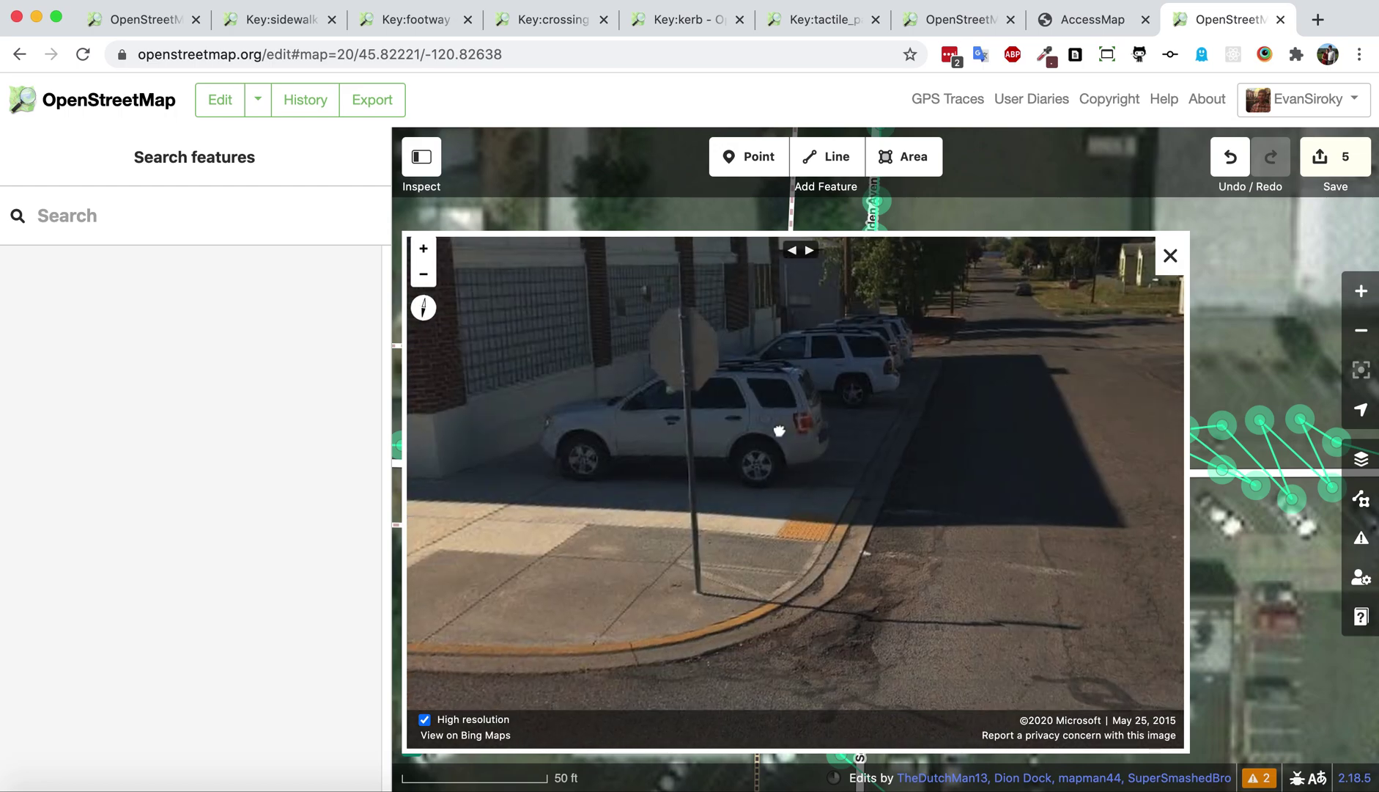
click(1169, 257)
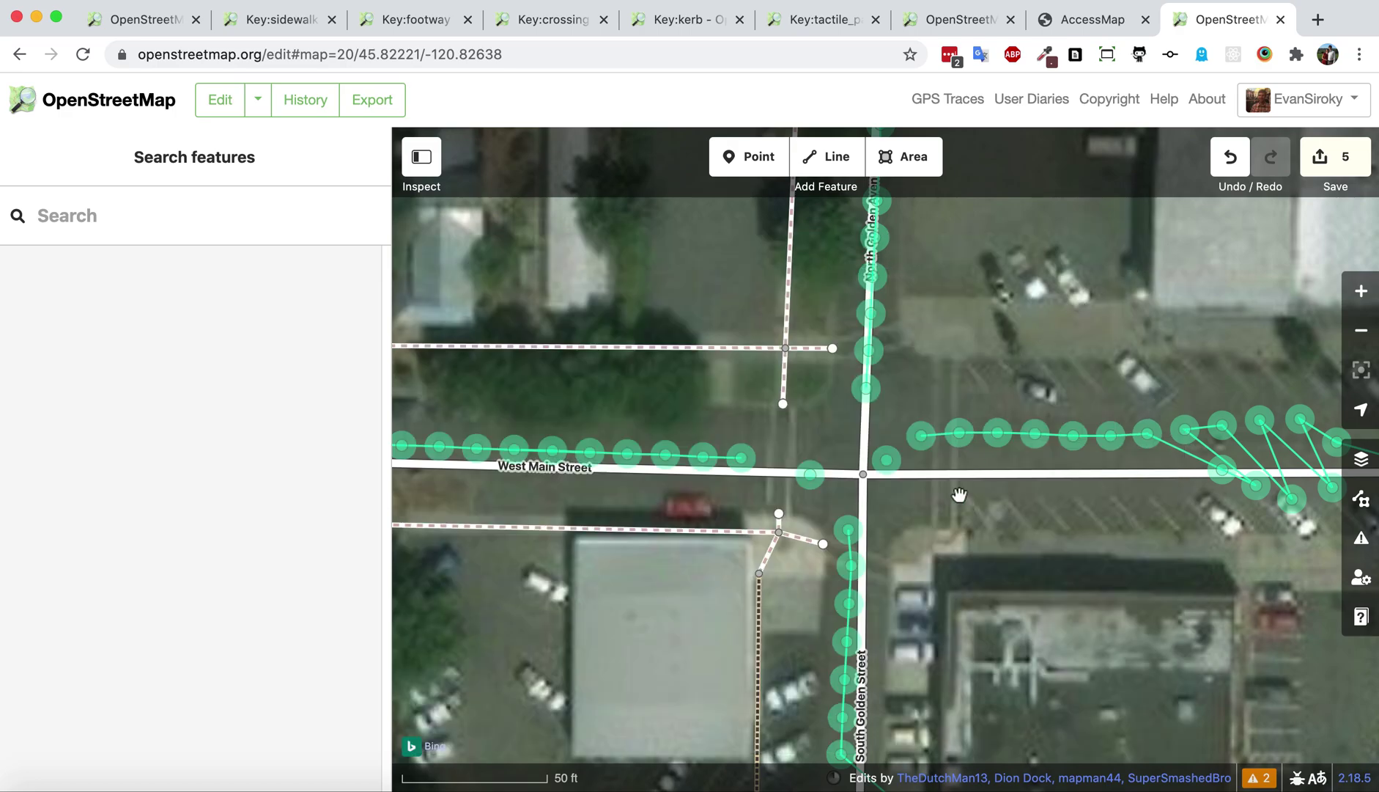
click(1361, 499)
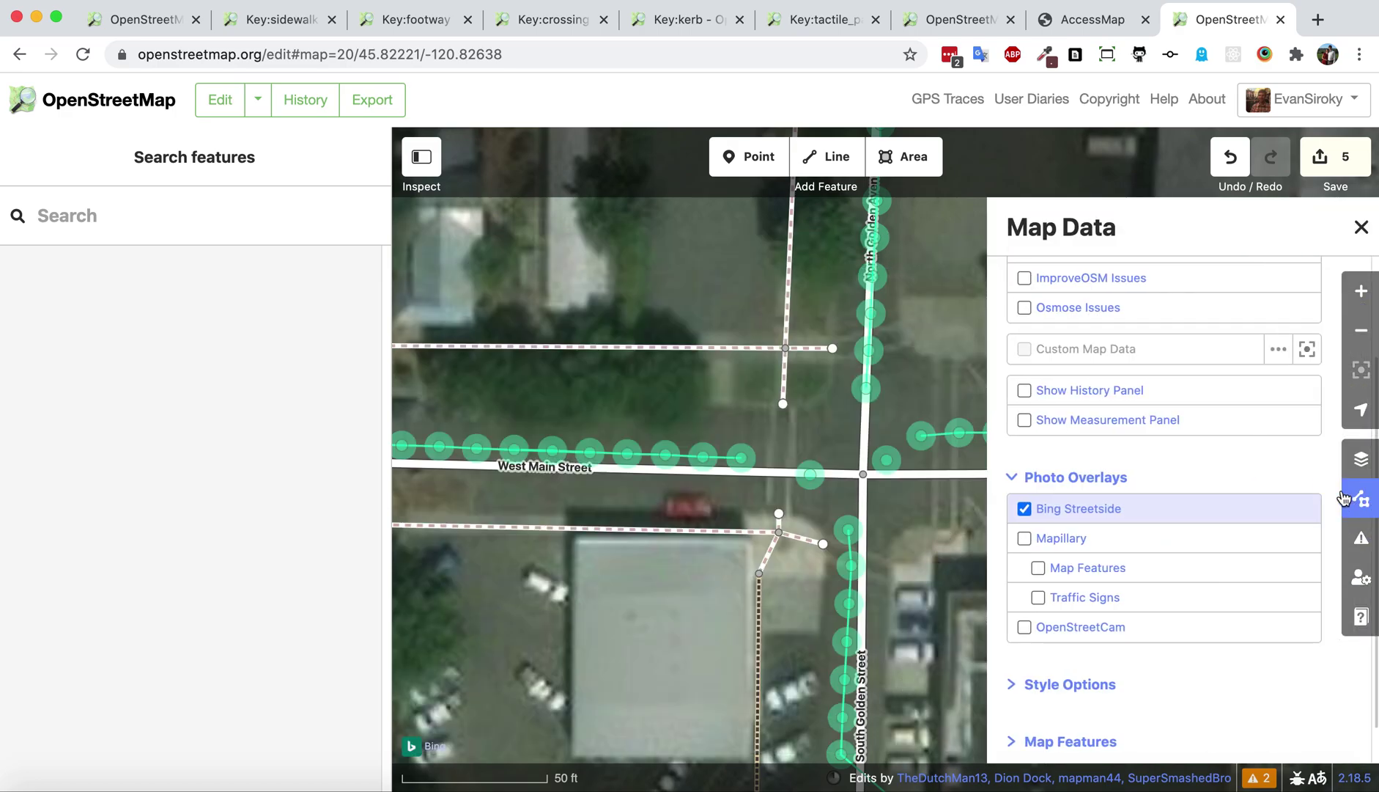
click(1361, 498)
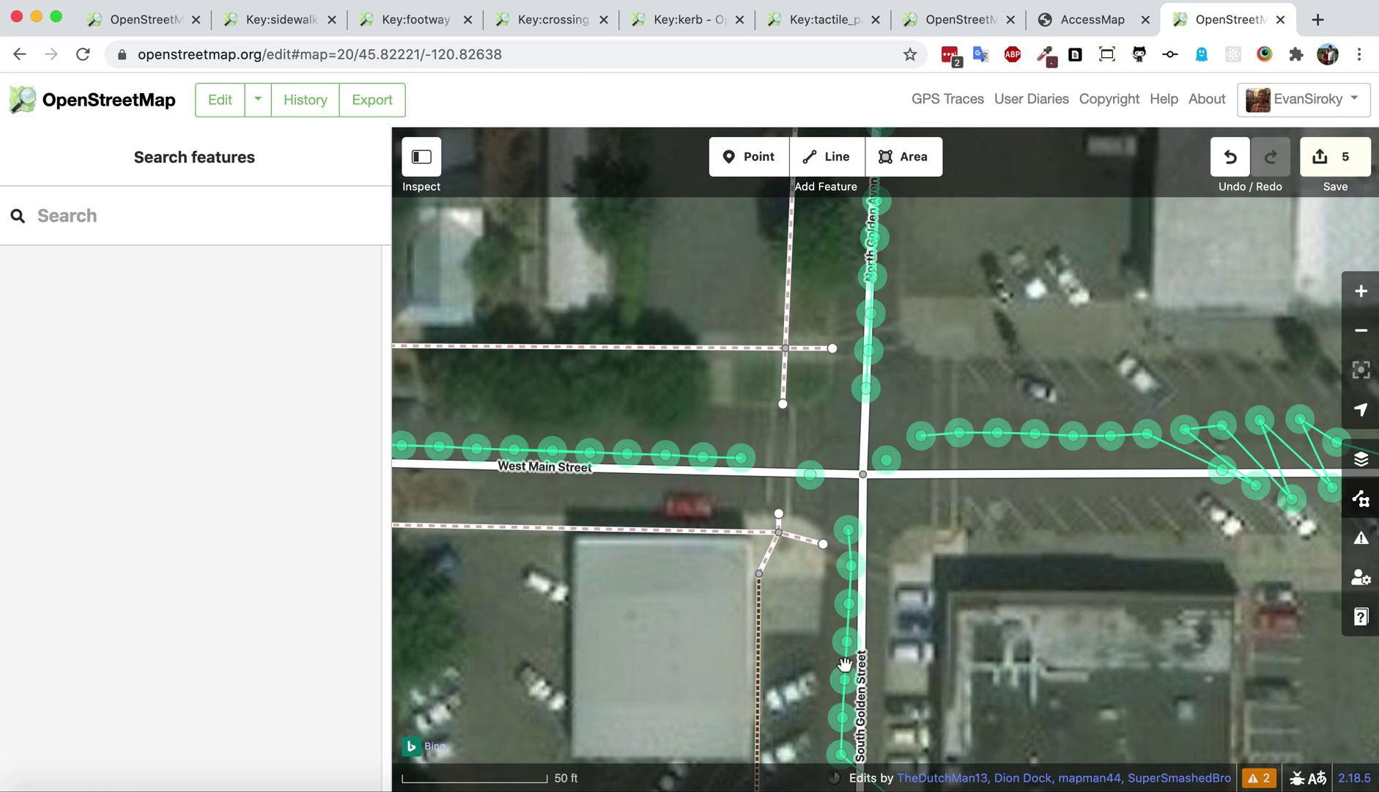
Examine the Streetside photo where the alley crosses South Golden Street for sidewalks and tactile paving beside the buildings
drag(905, 717, 901, 445)
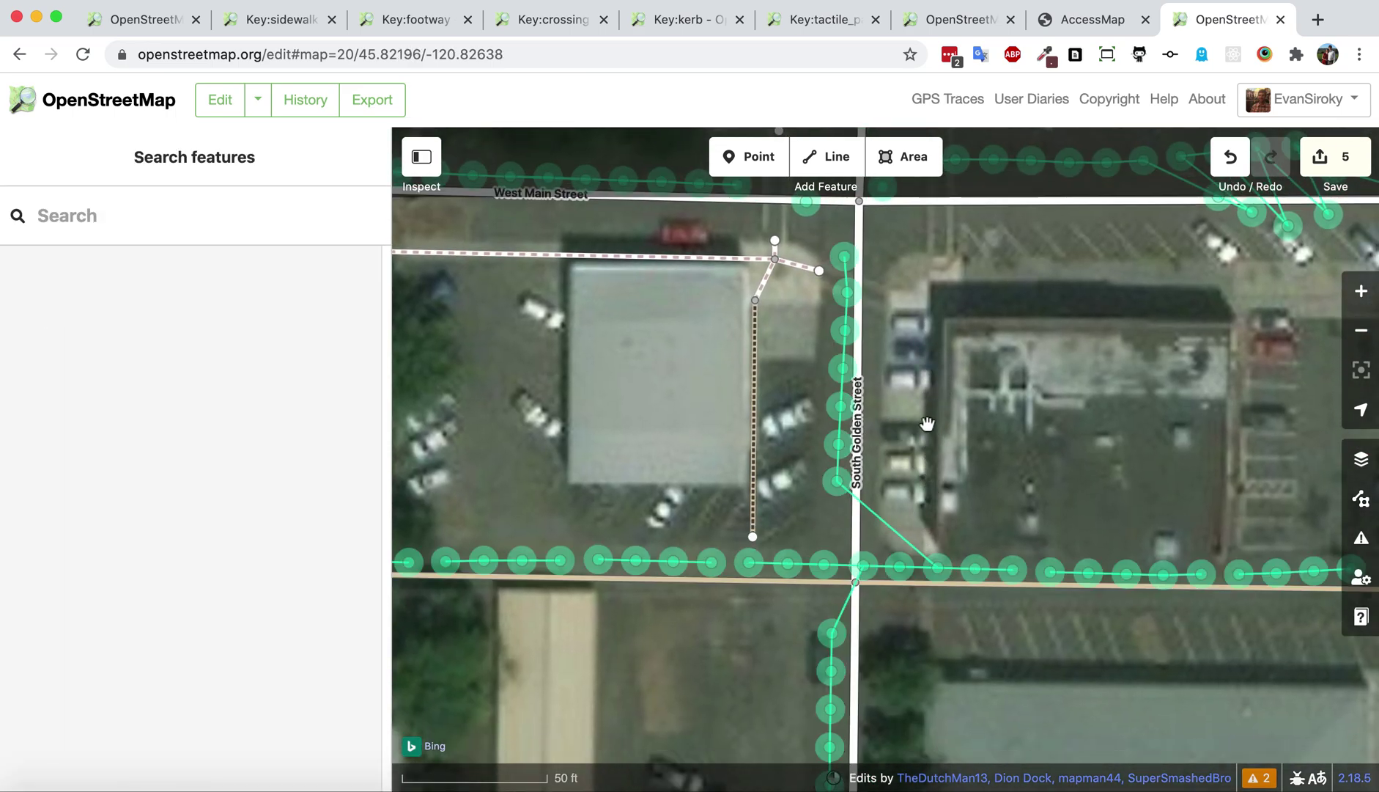
click(902, 575)
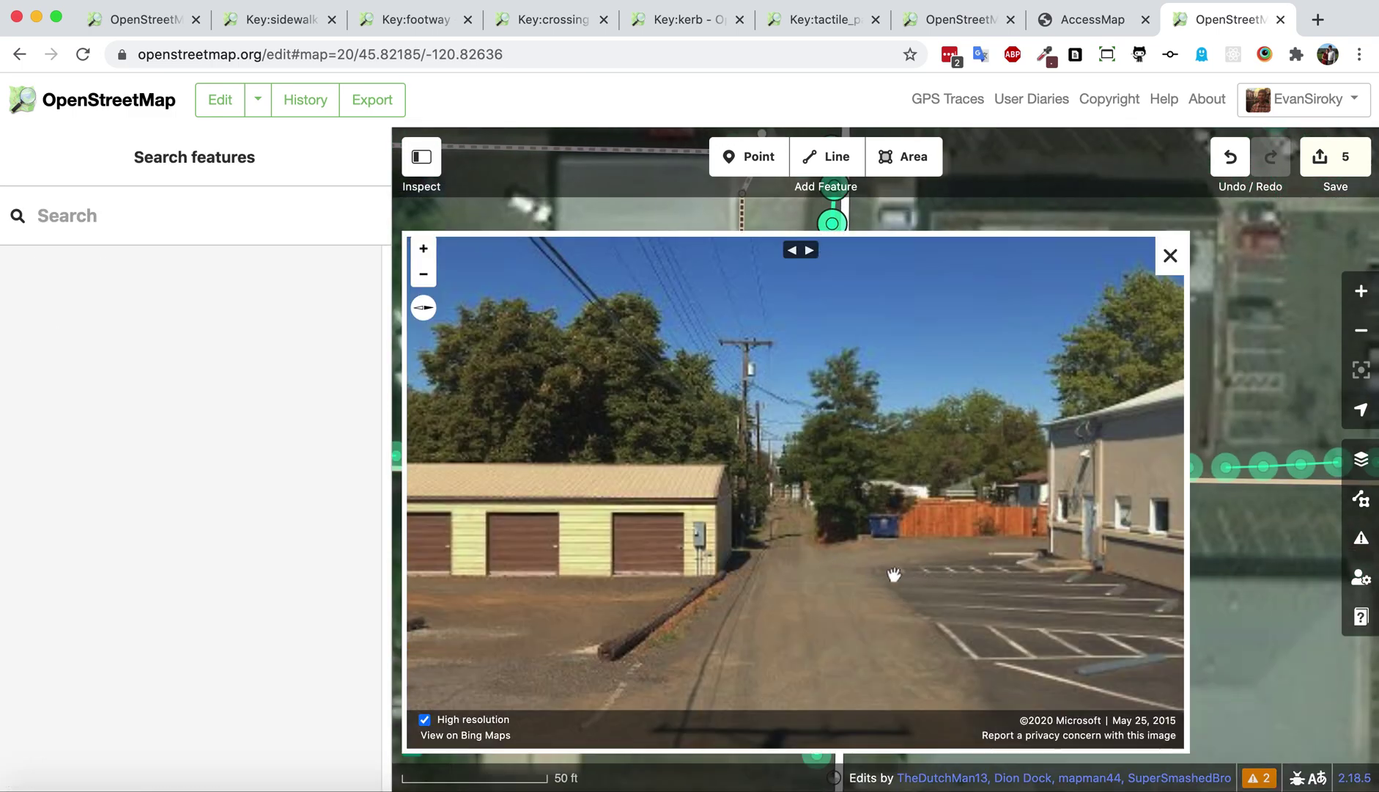
drag(920, 573, 508, 498)
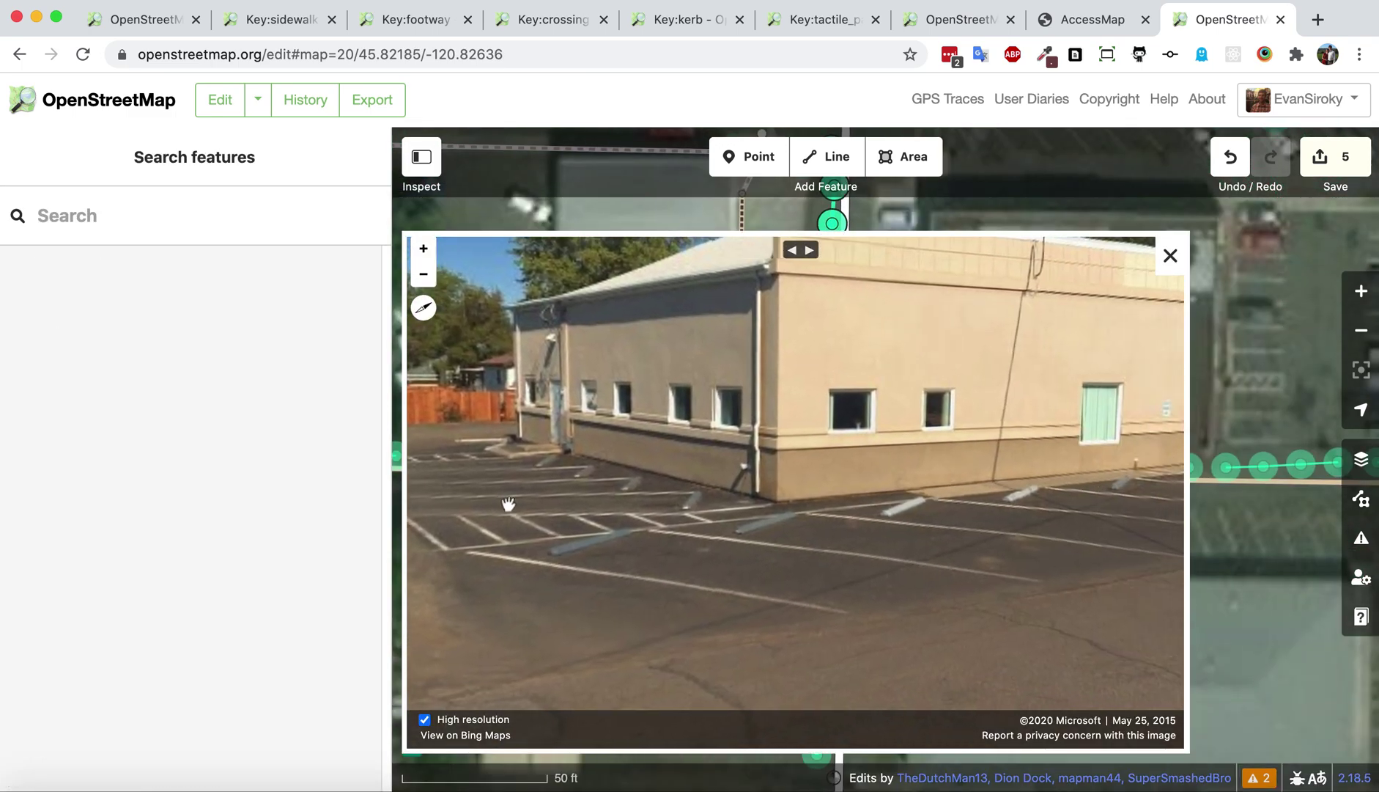
drag(1003, 570, 1040, 513)
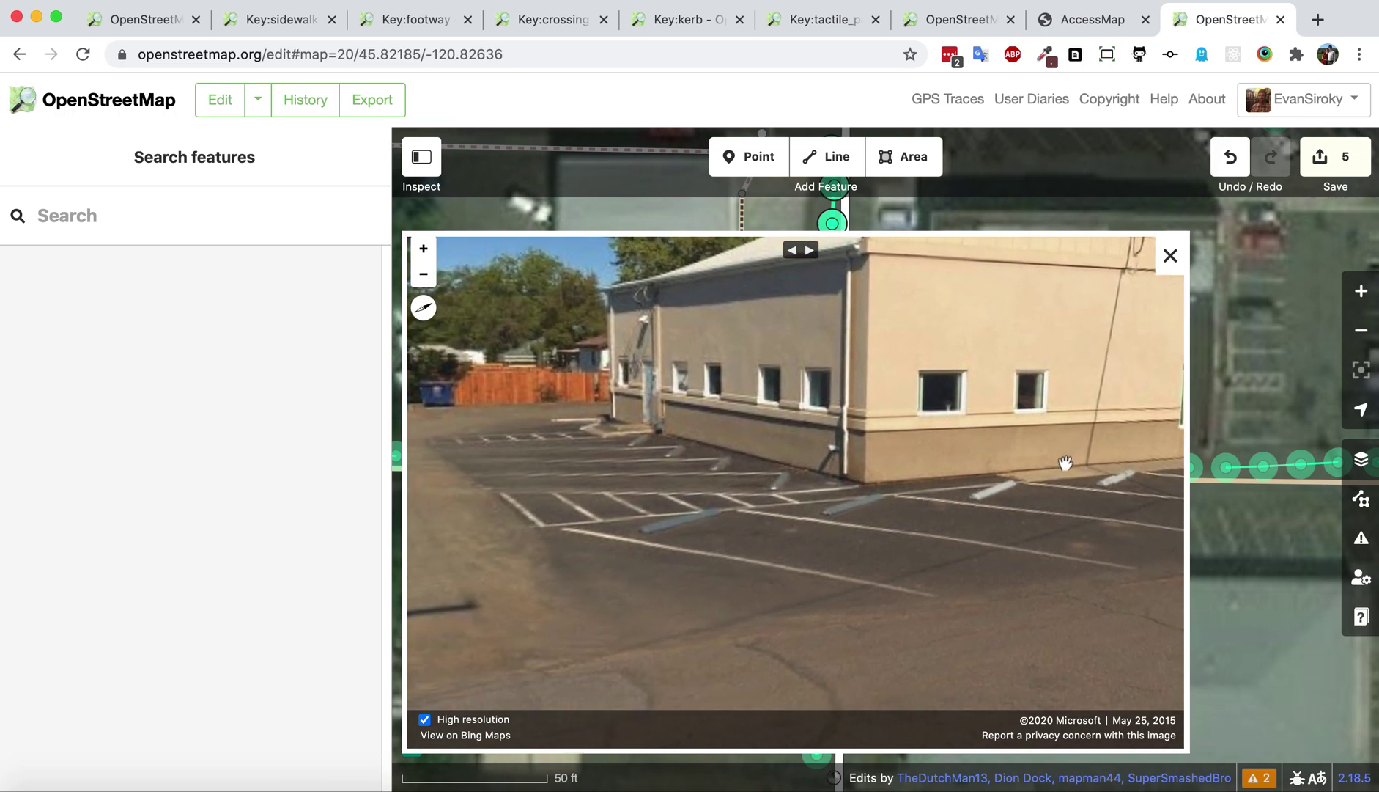
drag(732, 517, 480, 344)
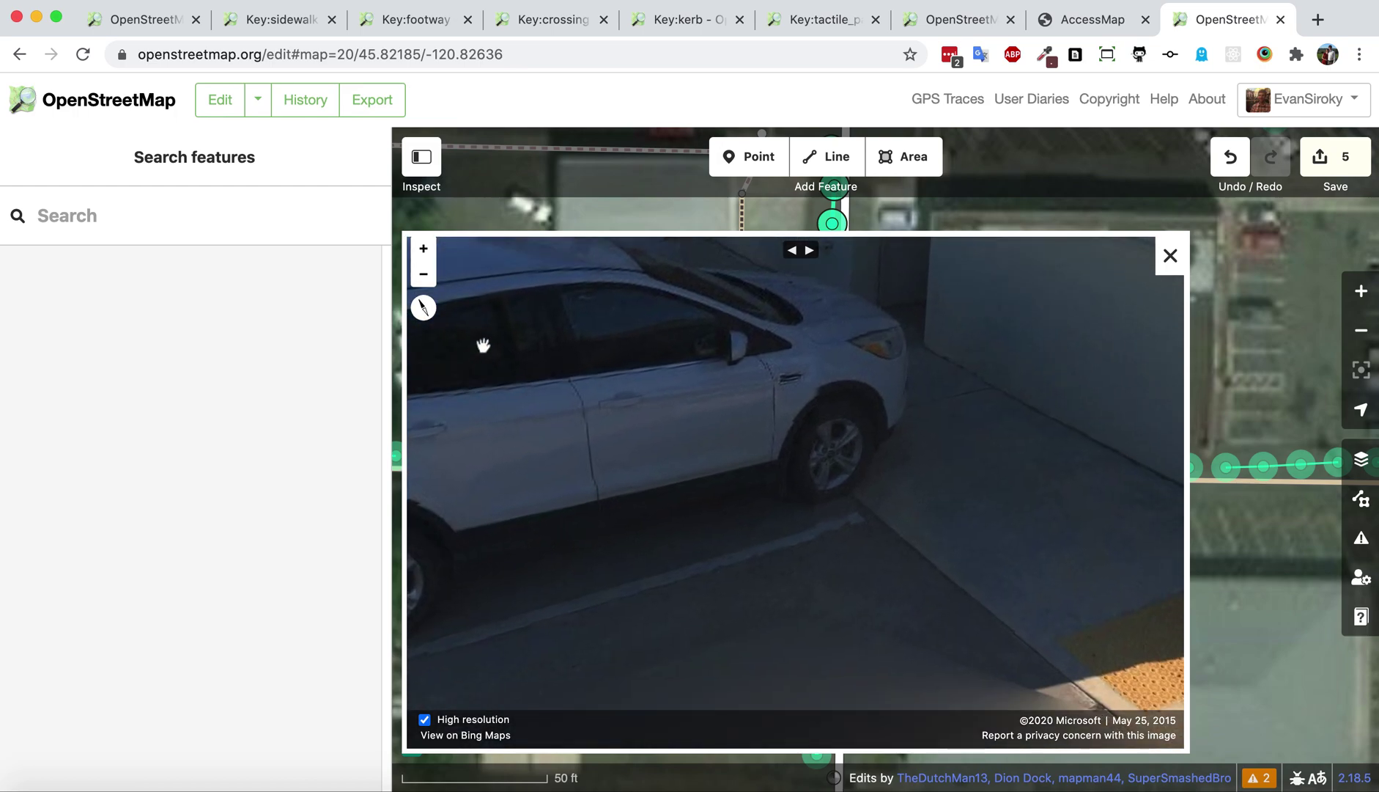
drag(683, 428, 469, 623)
drag(818, 378, 971, 553)
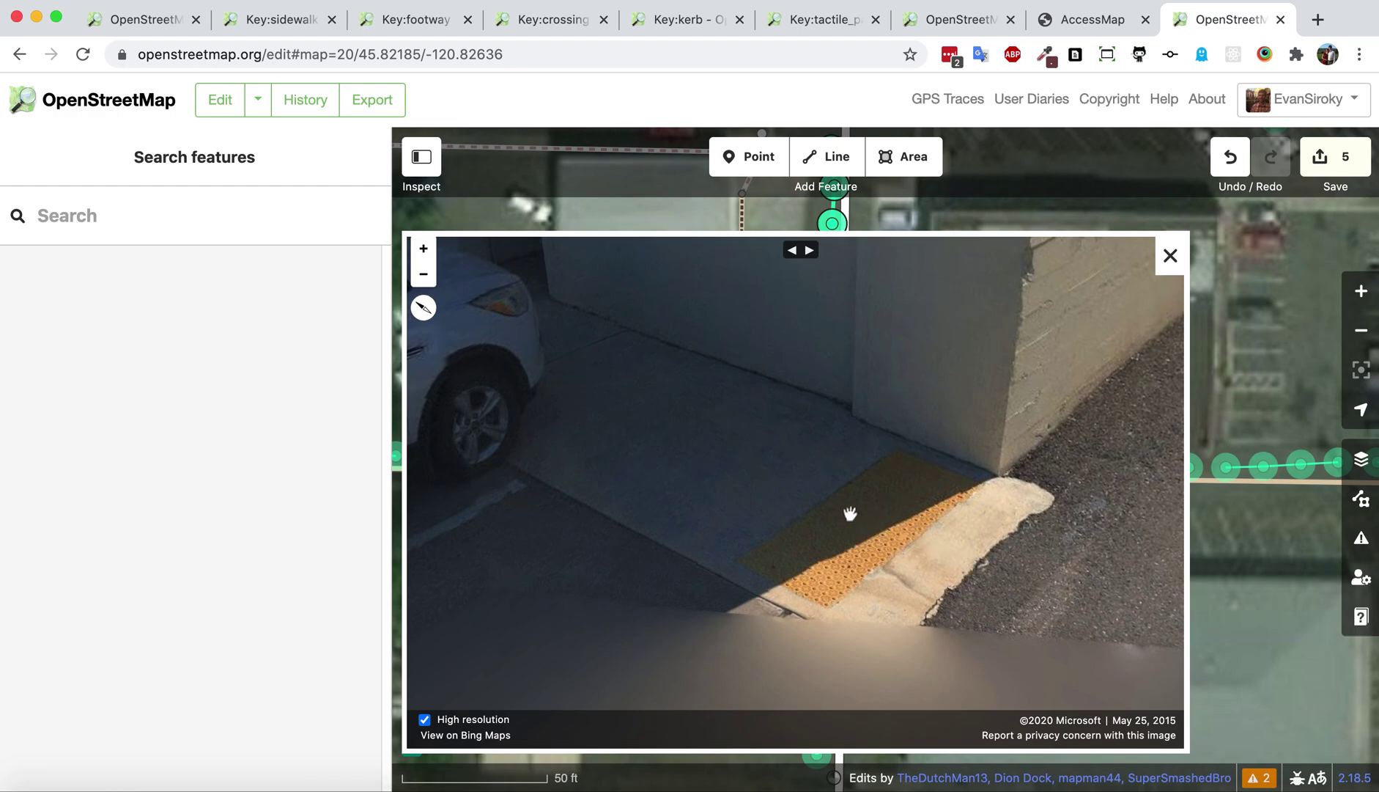
drag(685, 362, 1057, 543)
drag(761, 463, 475, 327)
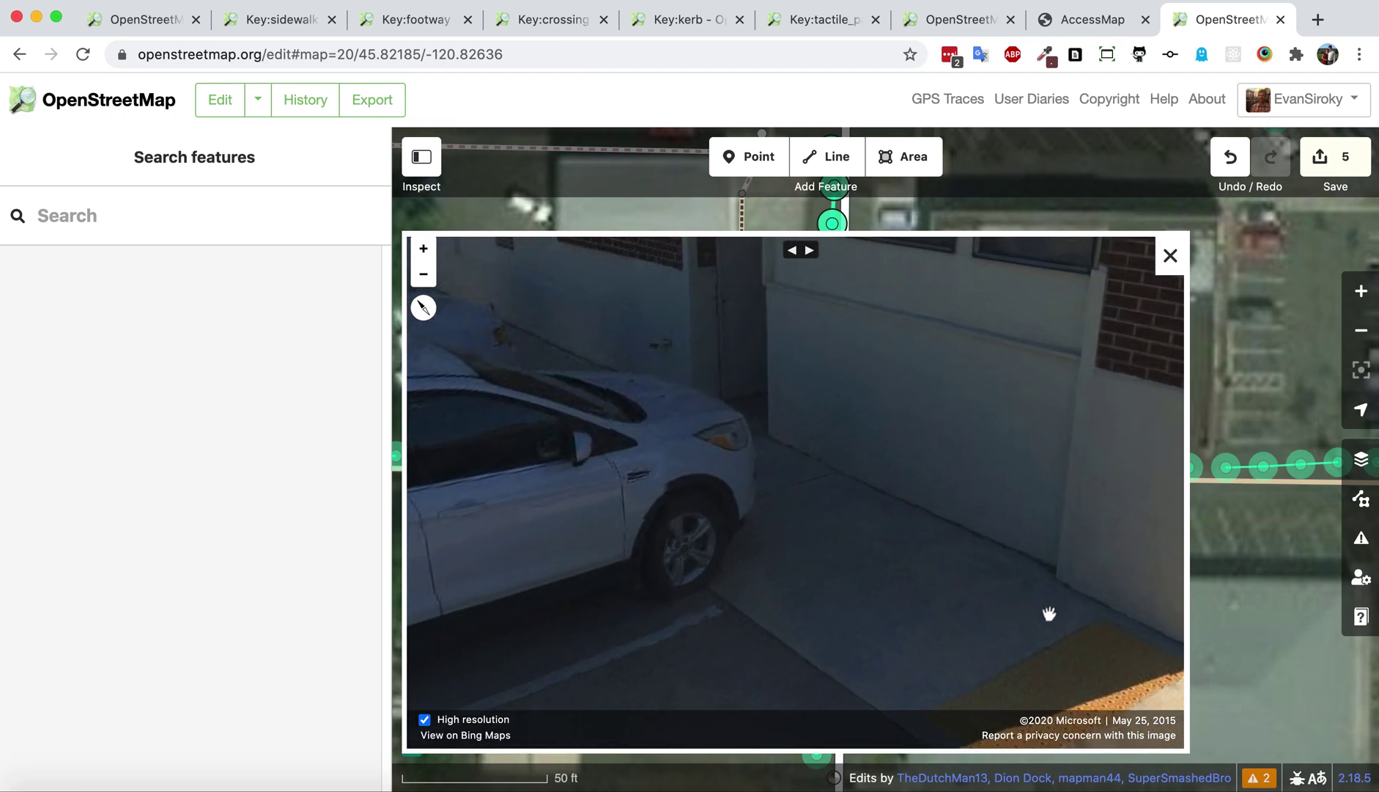
drag(1043, 613, 418, 391)
drag(933, 443, 354, 542)
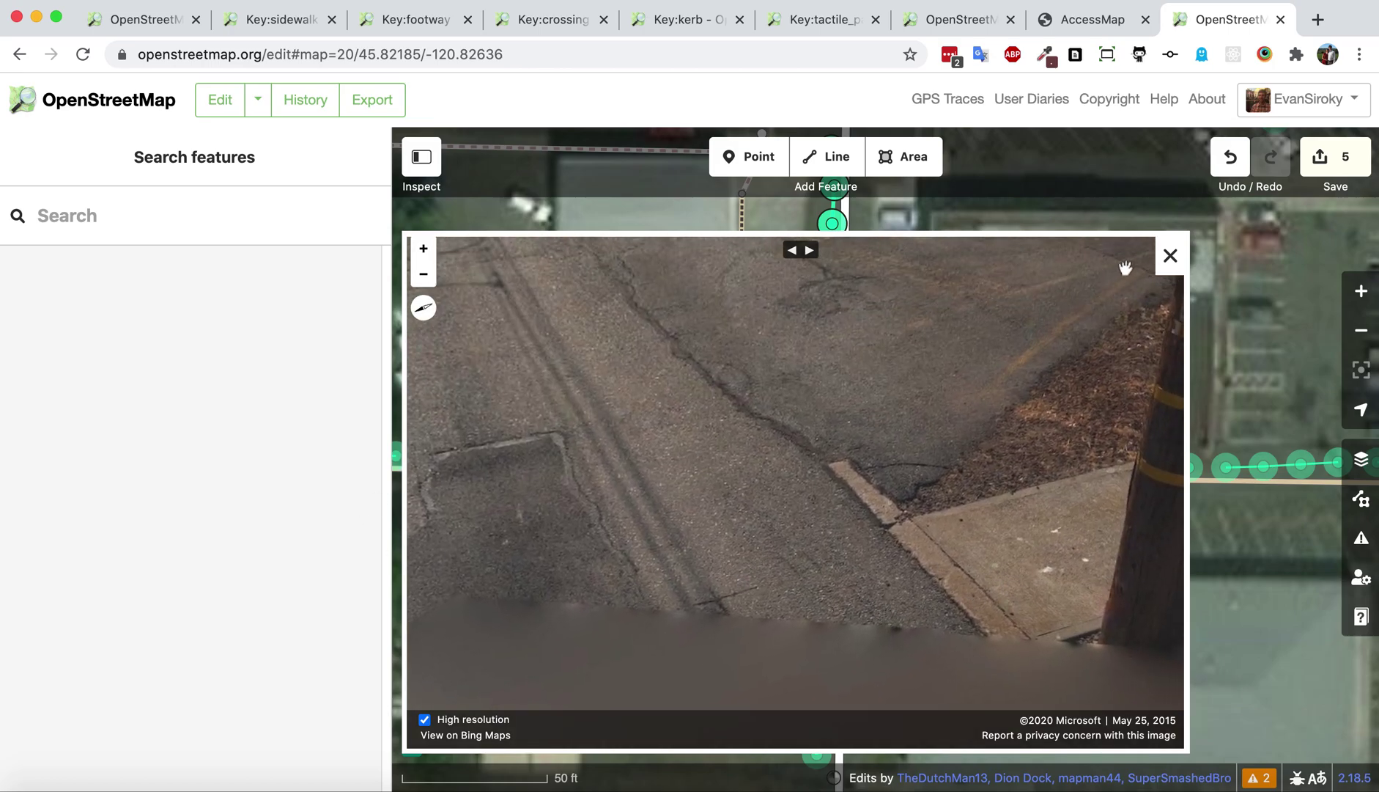
click(1169, 257)
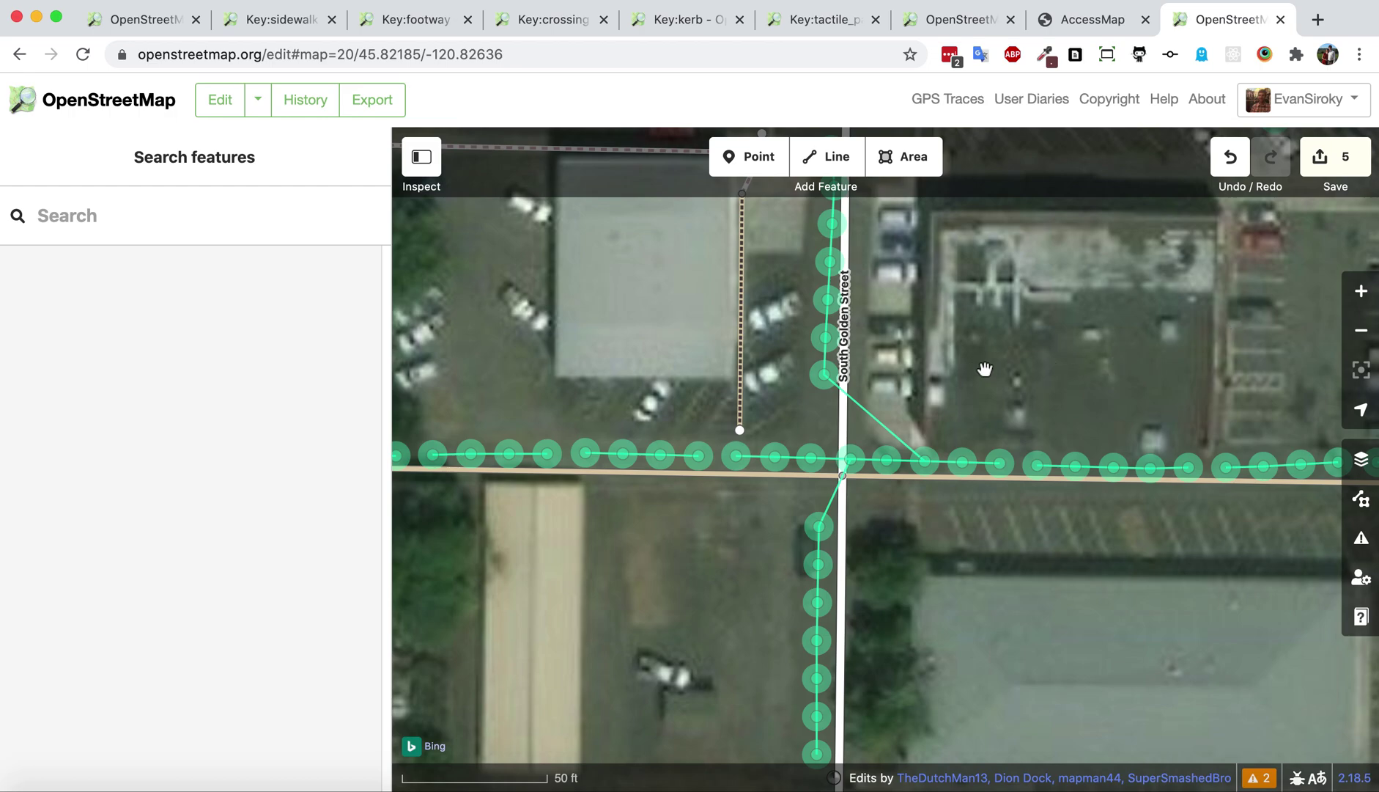
Draw a Sidewalk along the east side of South Golden Street from the West Main Street corner south to the alley
click(840, 162)
scroll(931, 325, up, 5)
scroll(930, 326, right, 5)
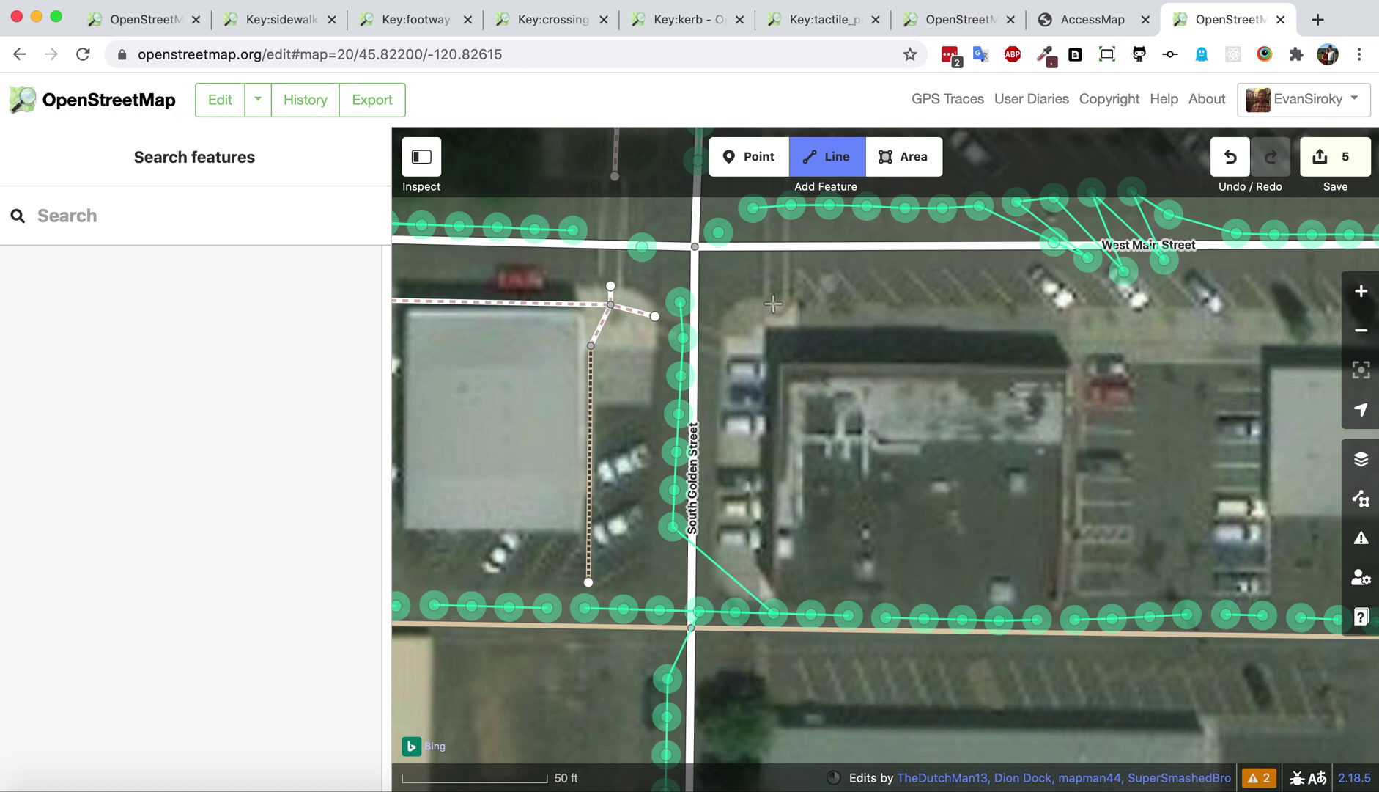
click(772, 304)
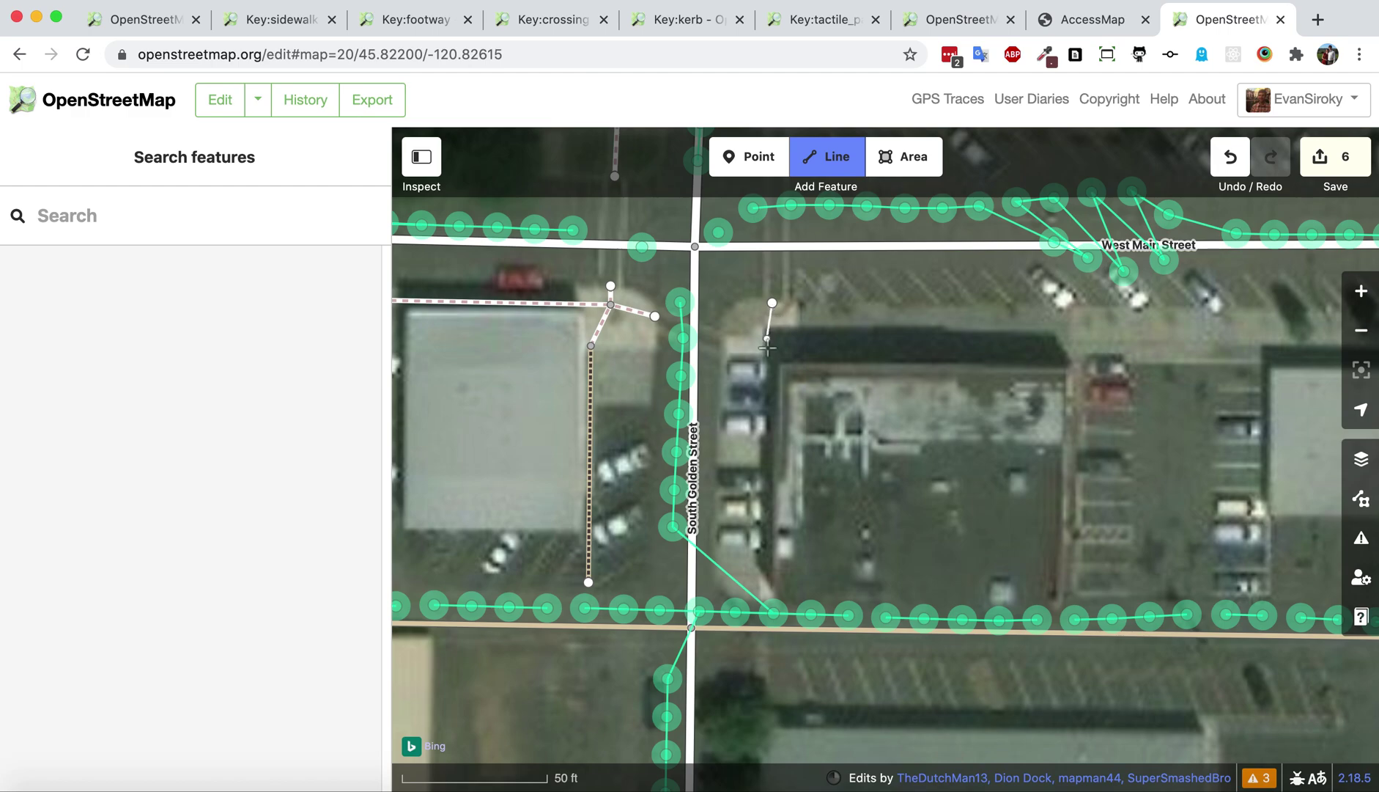
double_click(767, 603)
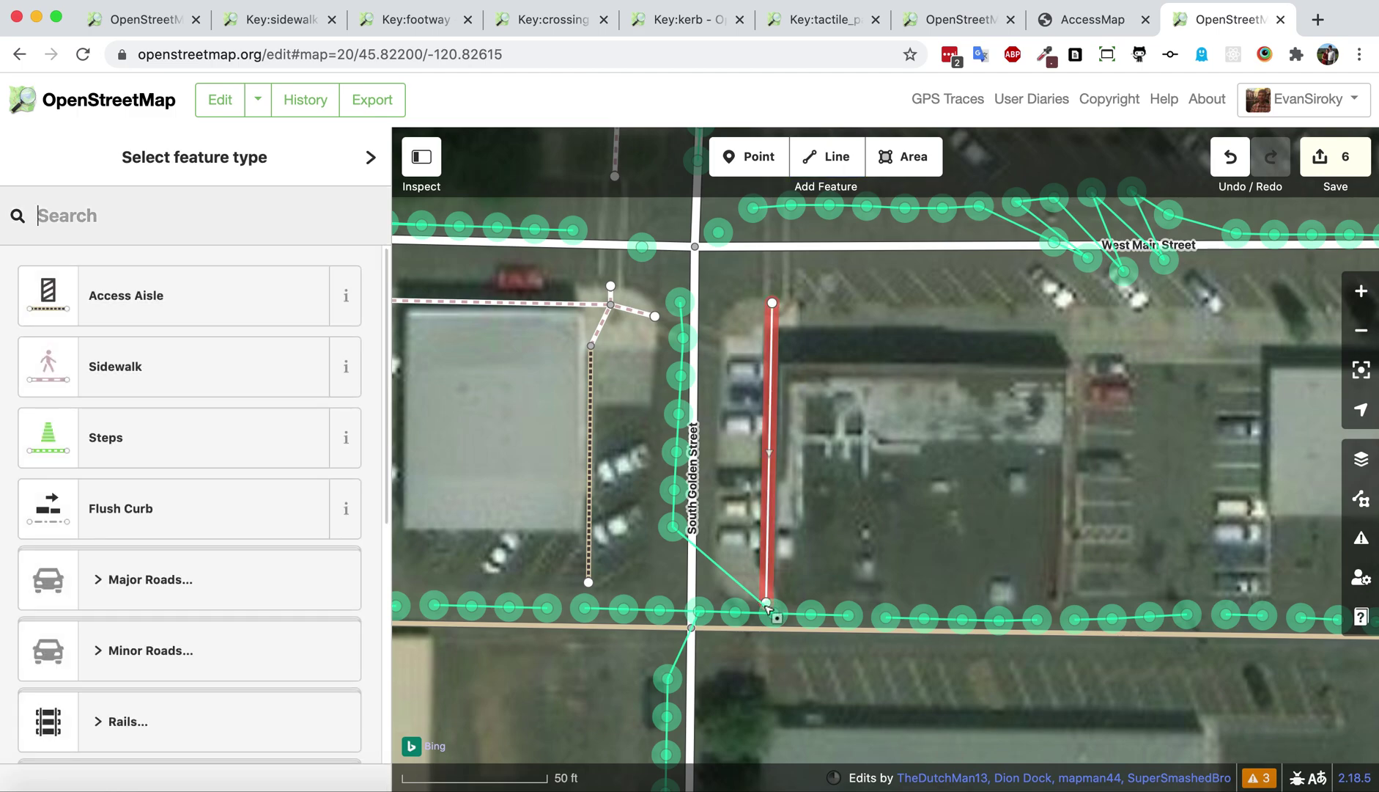
click(139, 370)
drag(1043, 339, 606, 605)
drag(1060, 581, 666, 568)
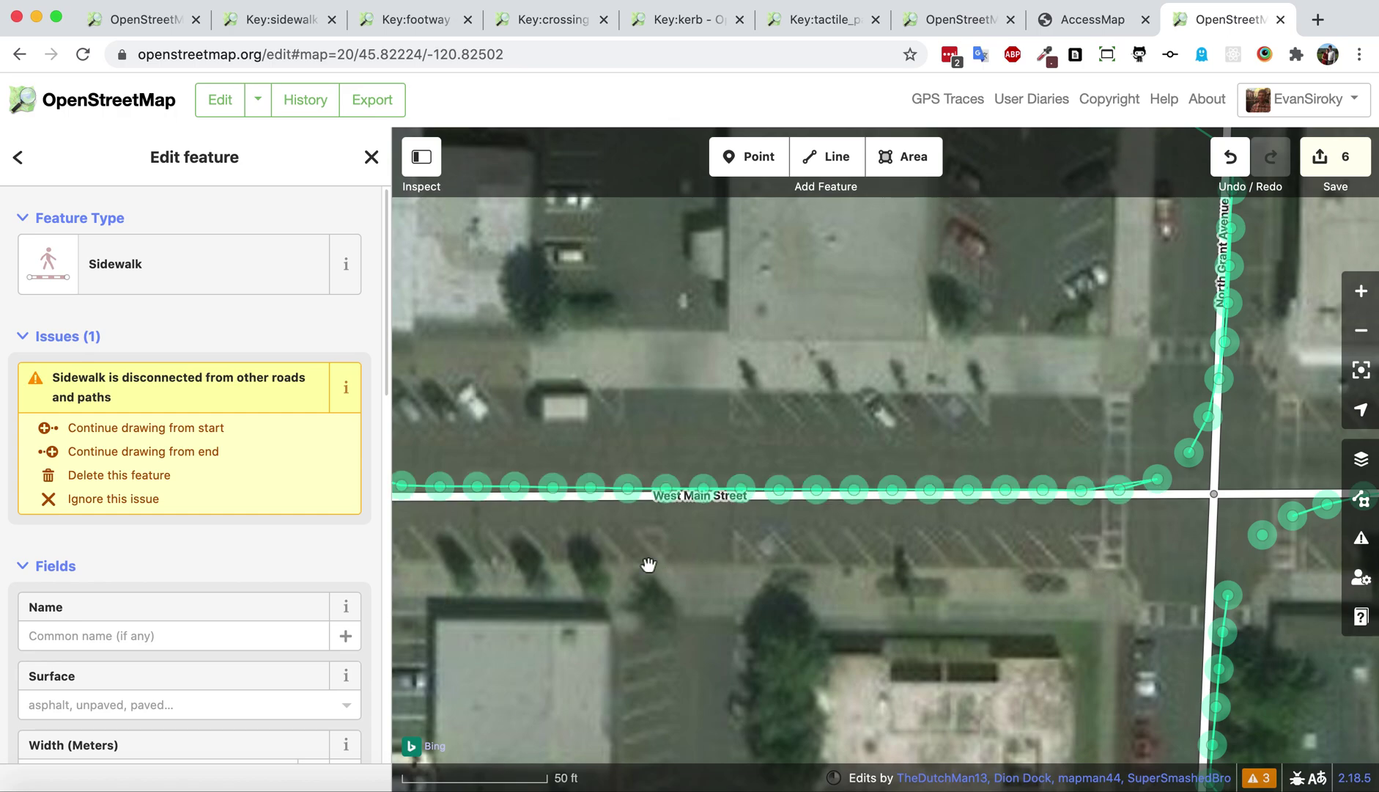
drag(554, 560, 479, 392)
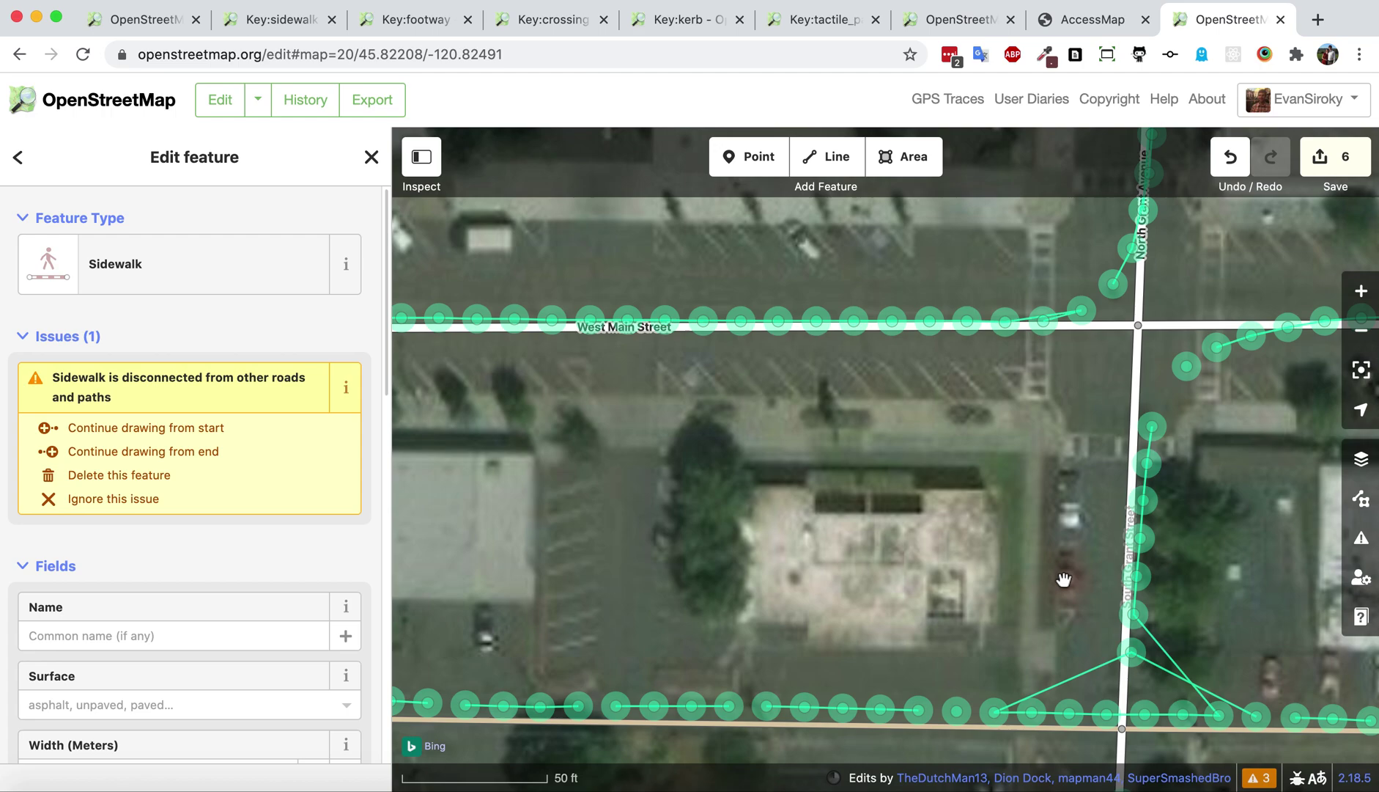
key(z)
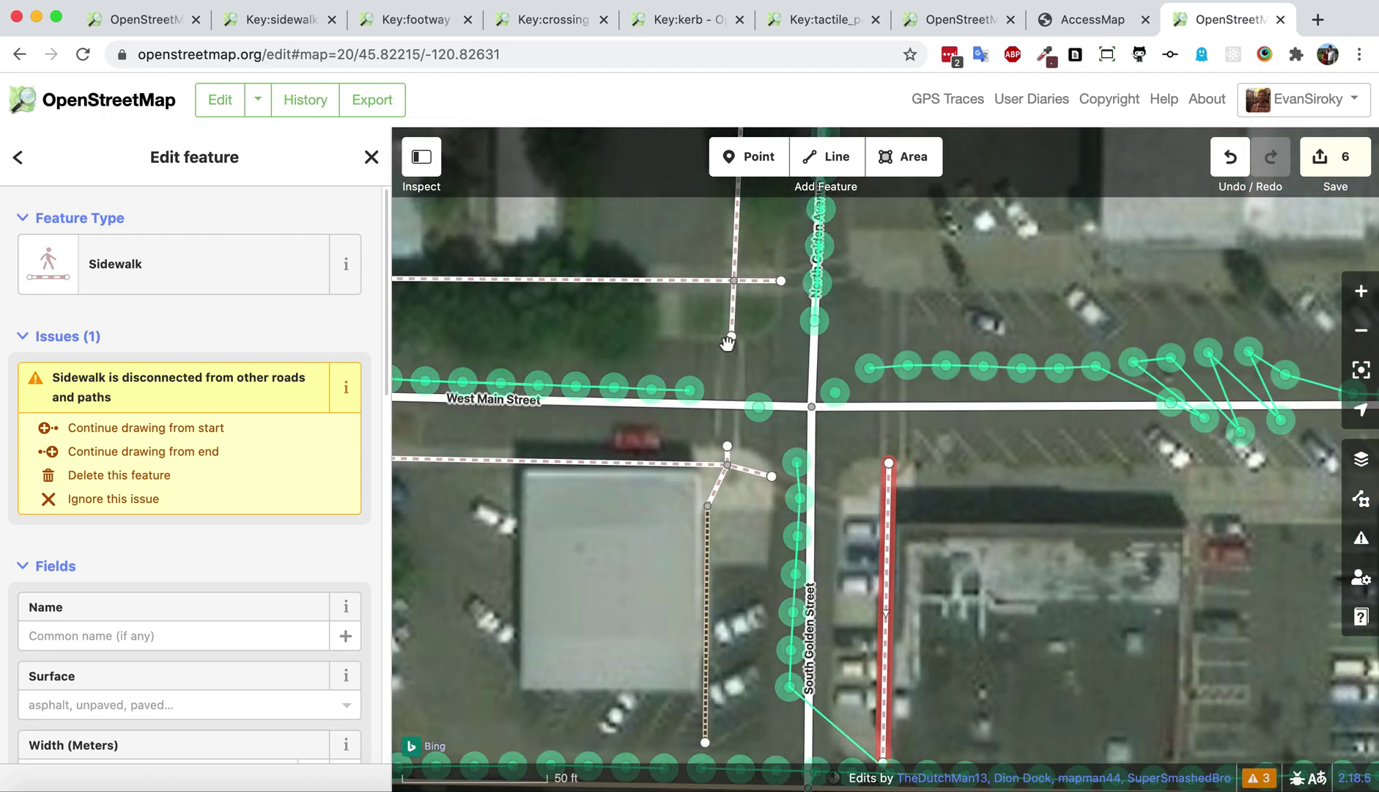
Draw a Sidewalk along the south side of West Main Street from the South Golden Street corner east to South Grant Street
click(827, 156)
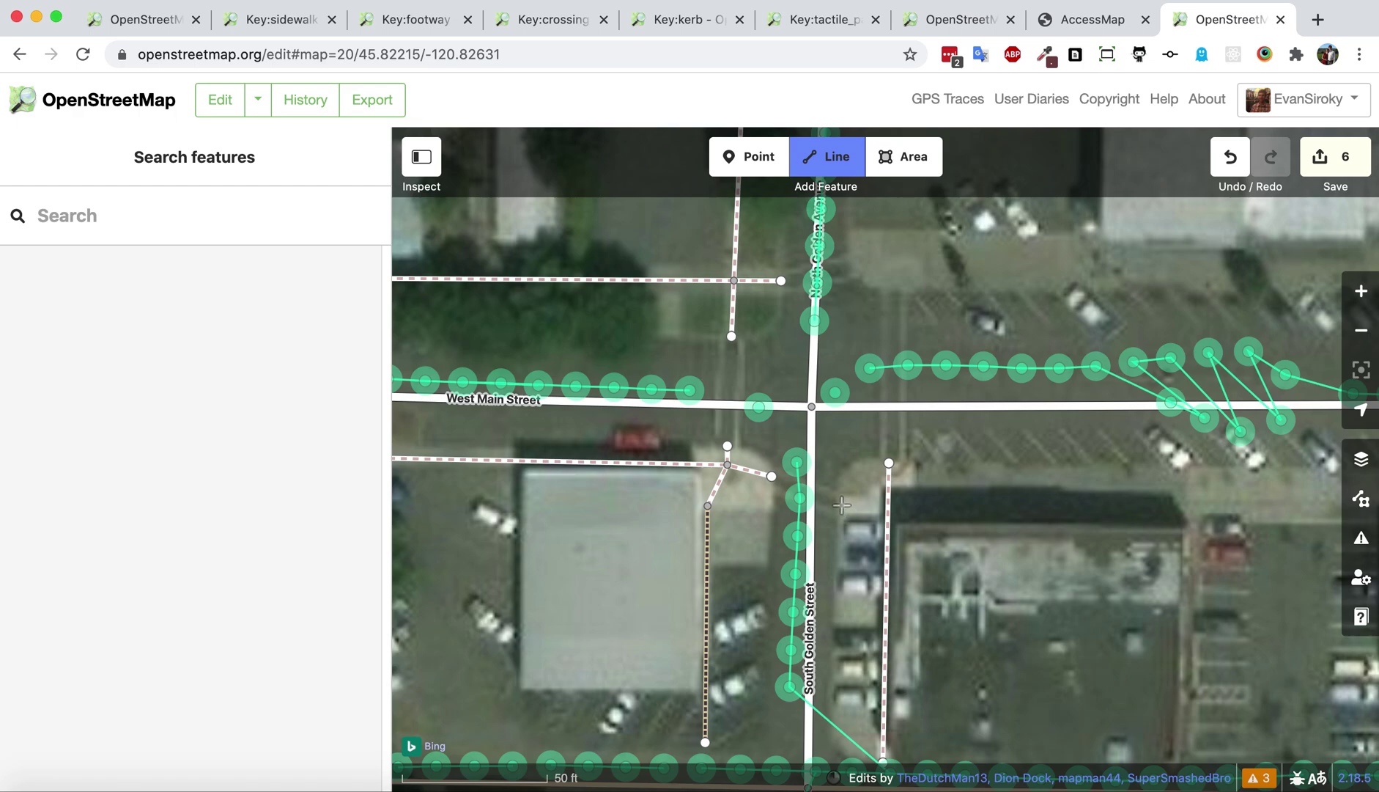
double_click(888, 506)
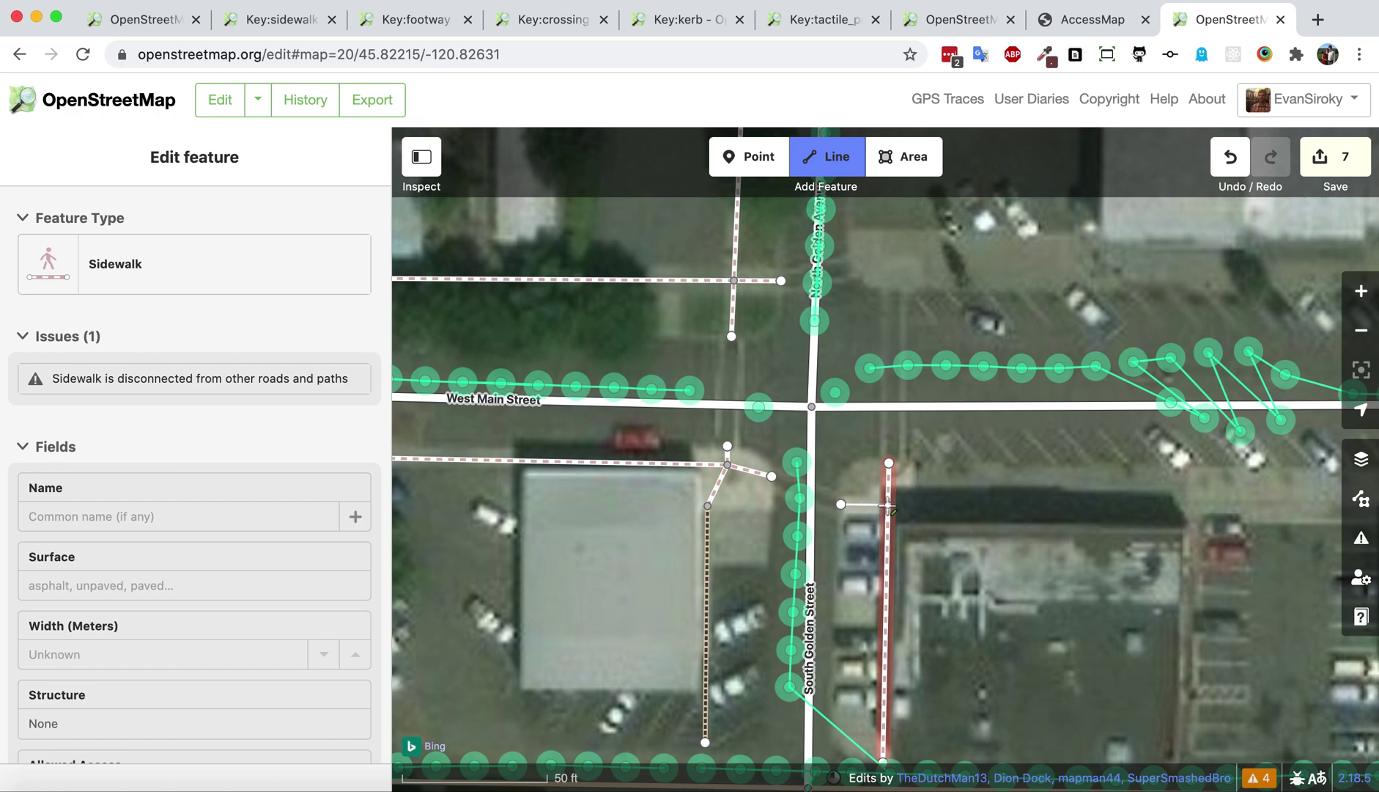
click(889, 505)
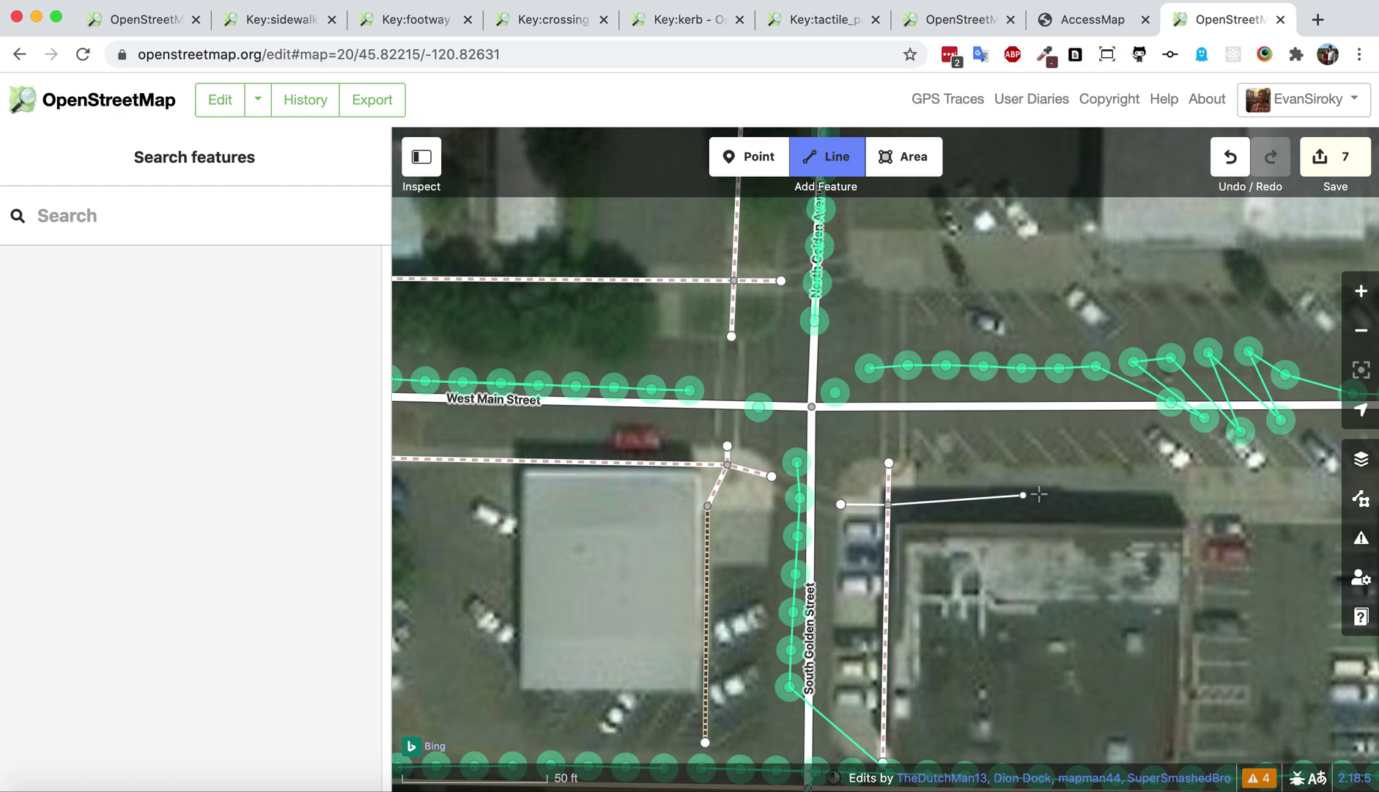
scroll(828, 492, right, 10)
scroll(1031, 495, right, 9)
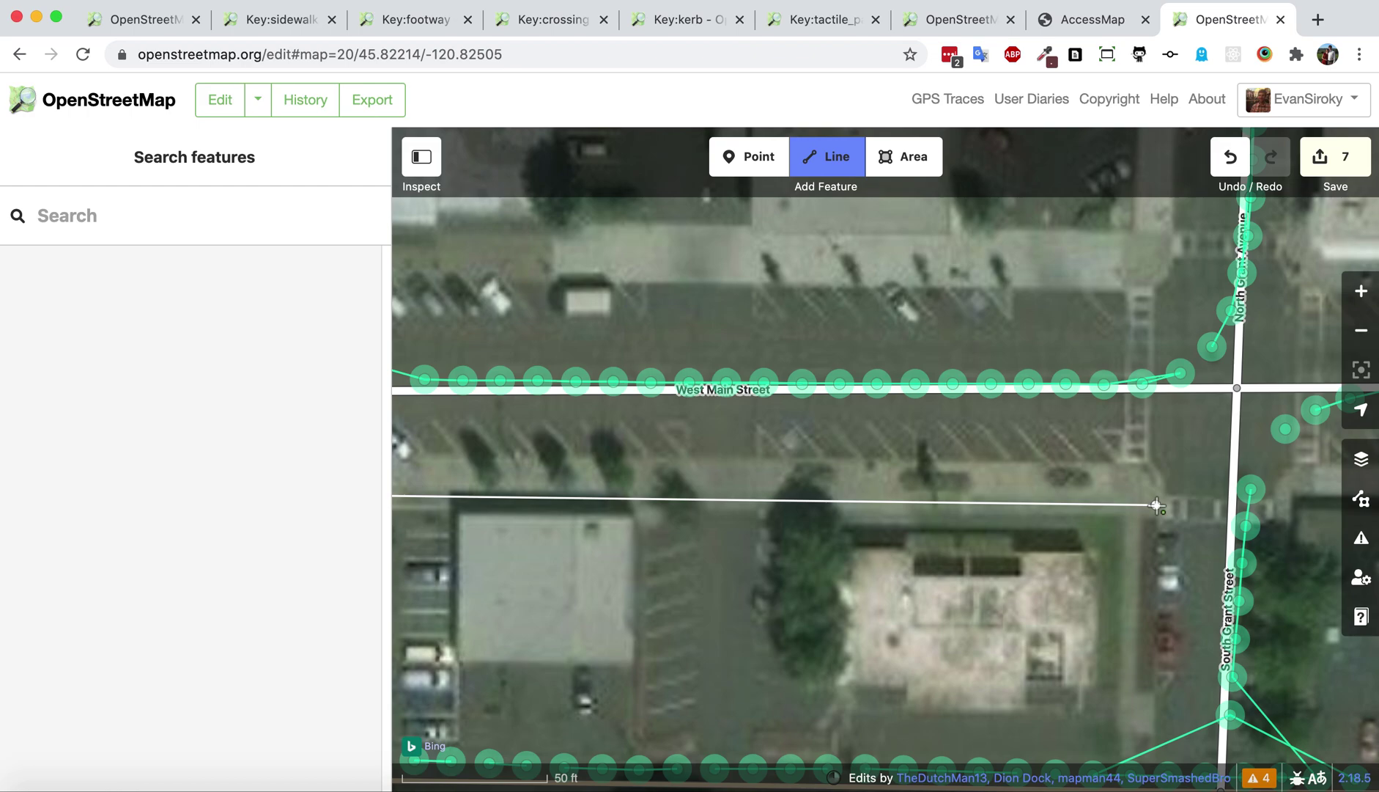
double_click(1157, 506)
click(77, 293)
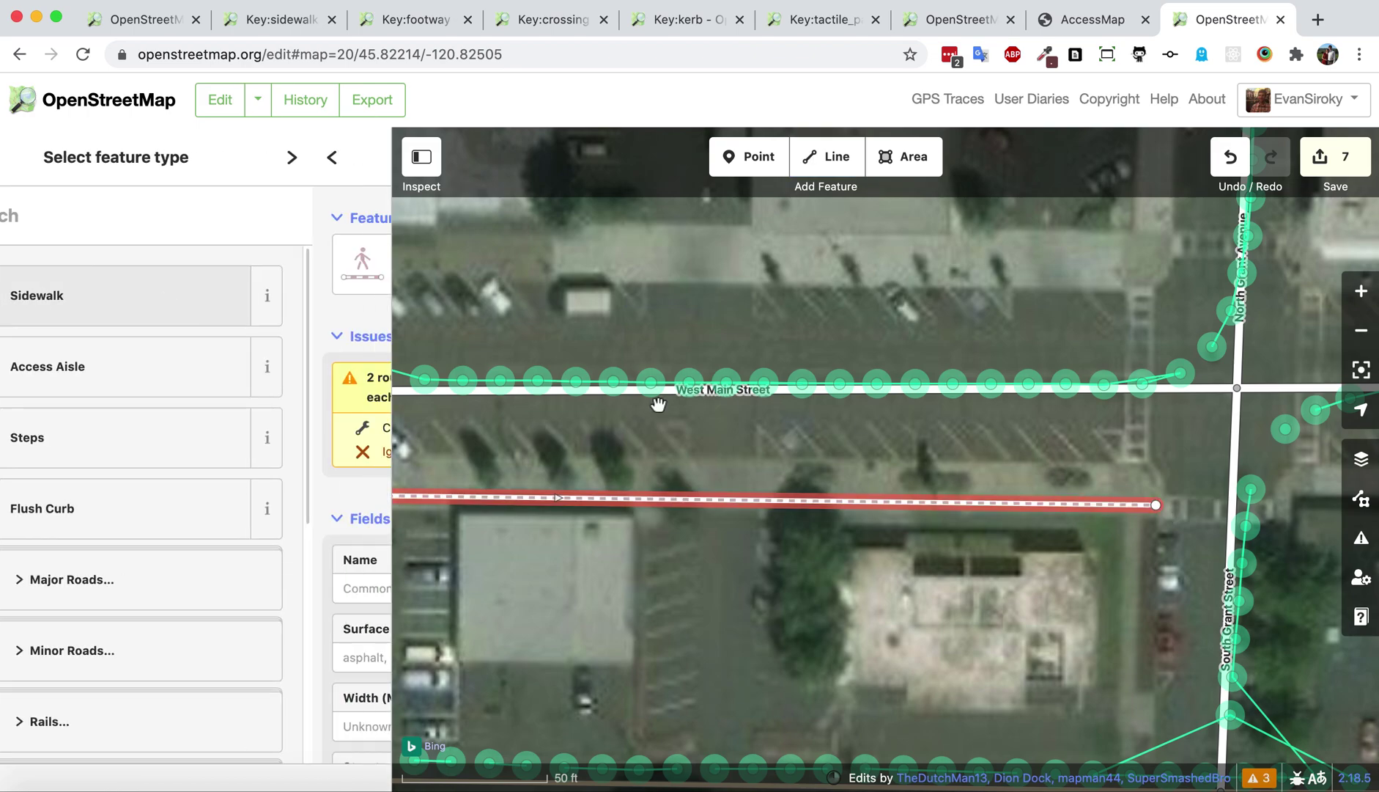
Draw a Sidewalk along West Main Street's north side from North Golden Avenue east to North Grant Avenue, turning north along the avenue's west side
drag(565, 461, 1228, 477)
drag(688, 298, 881, 588)
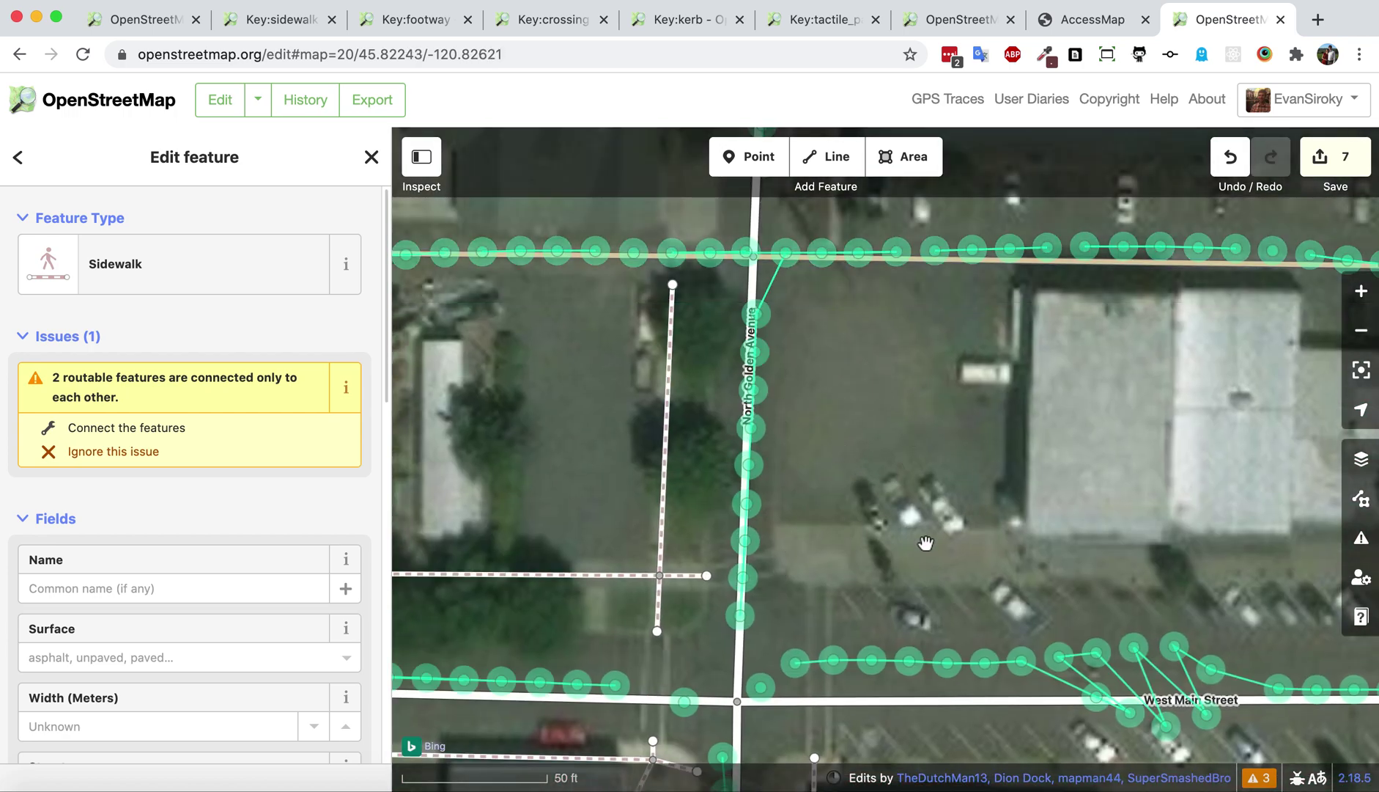
click(827, 159)
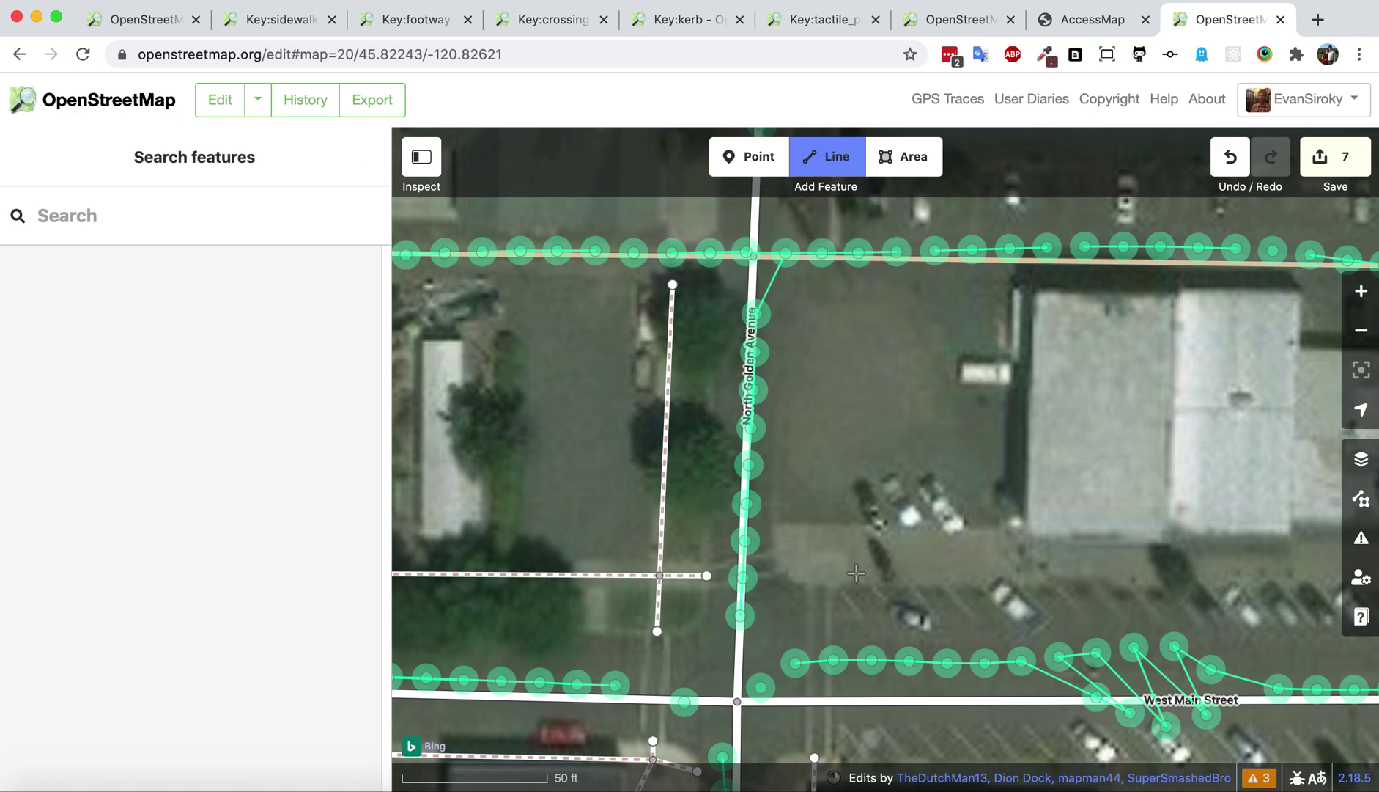
click(780, 562)
drag(1239, 559, 468, 536)
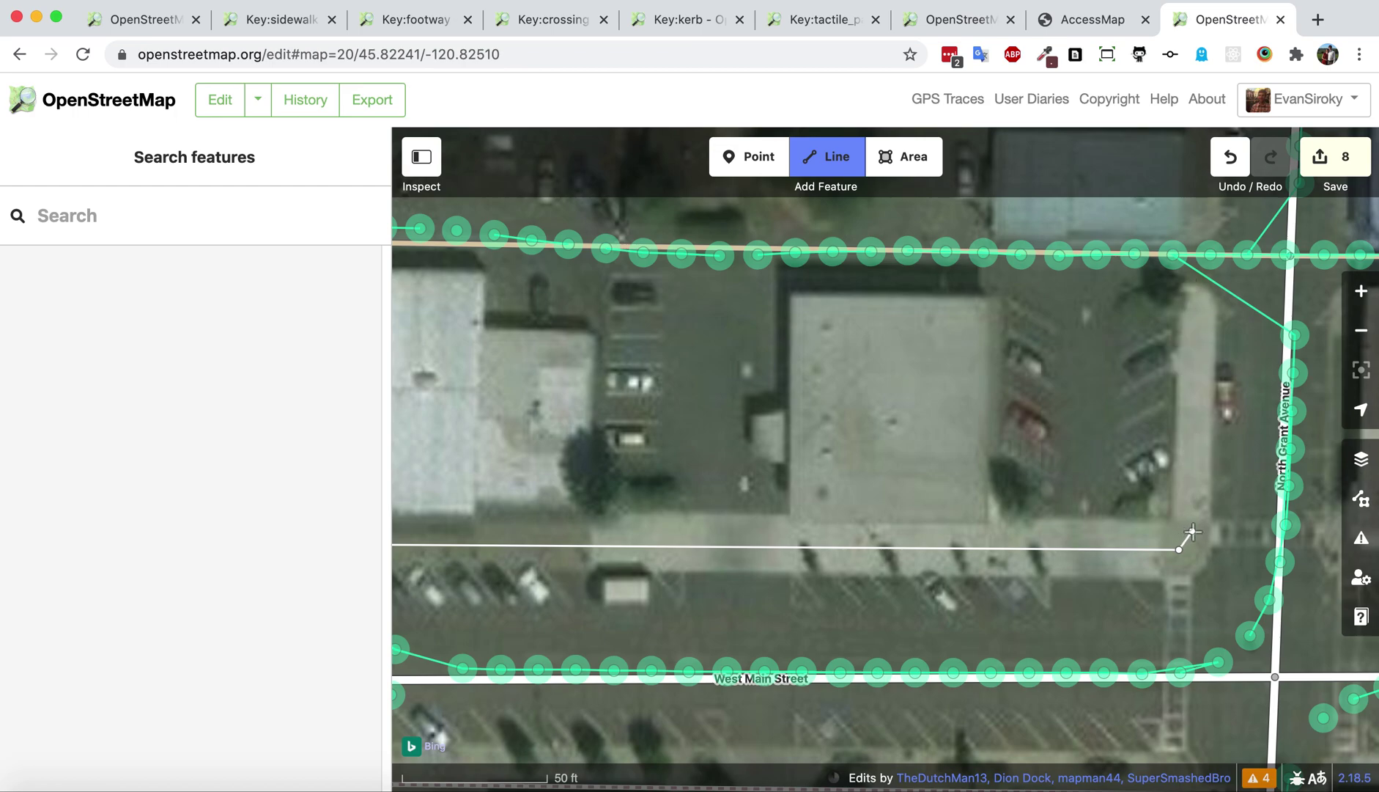
double_click(1196, 289)
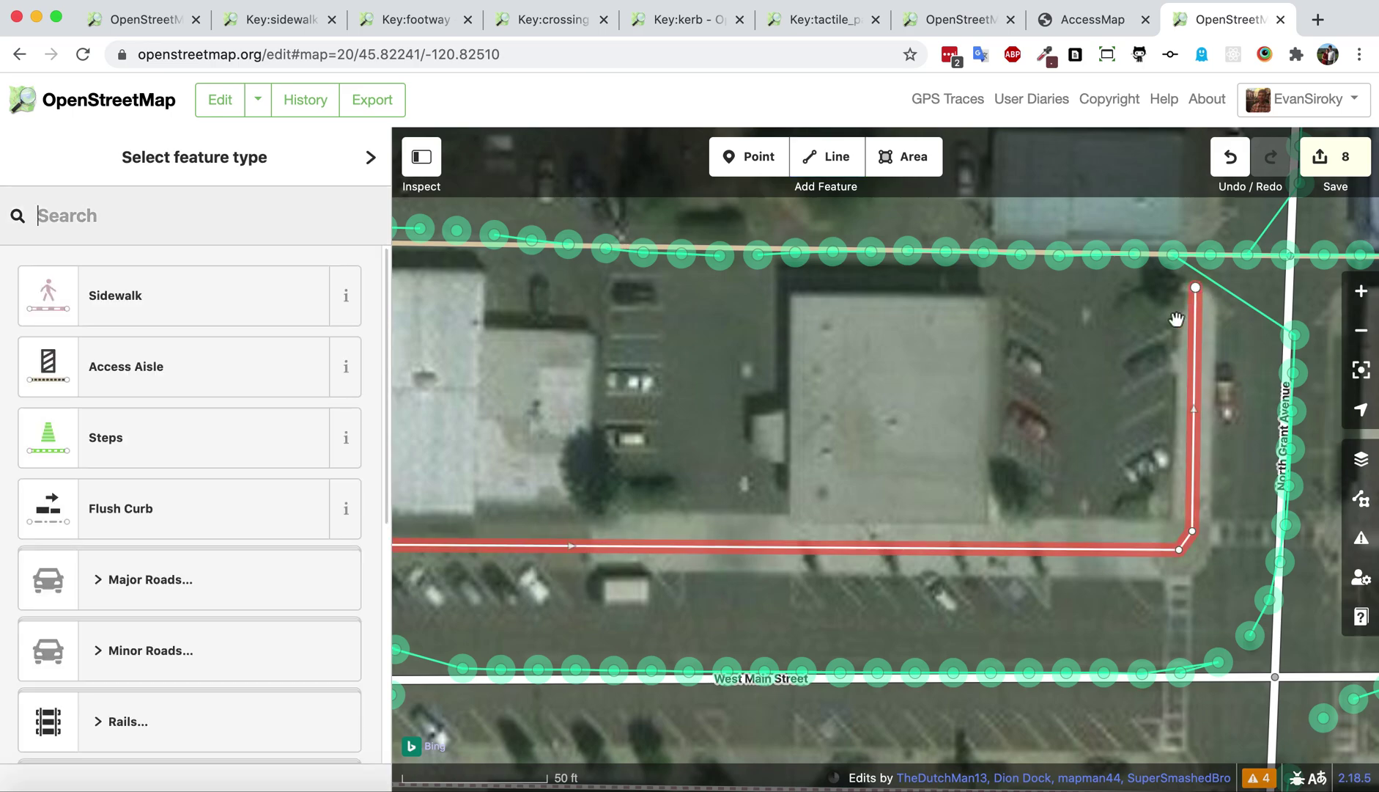
click(180, 306)
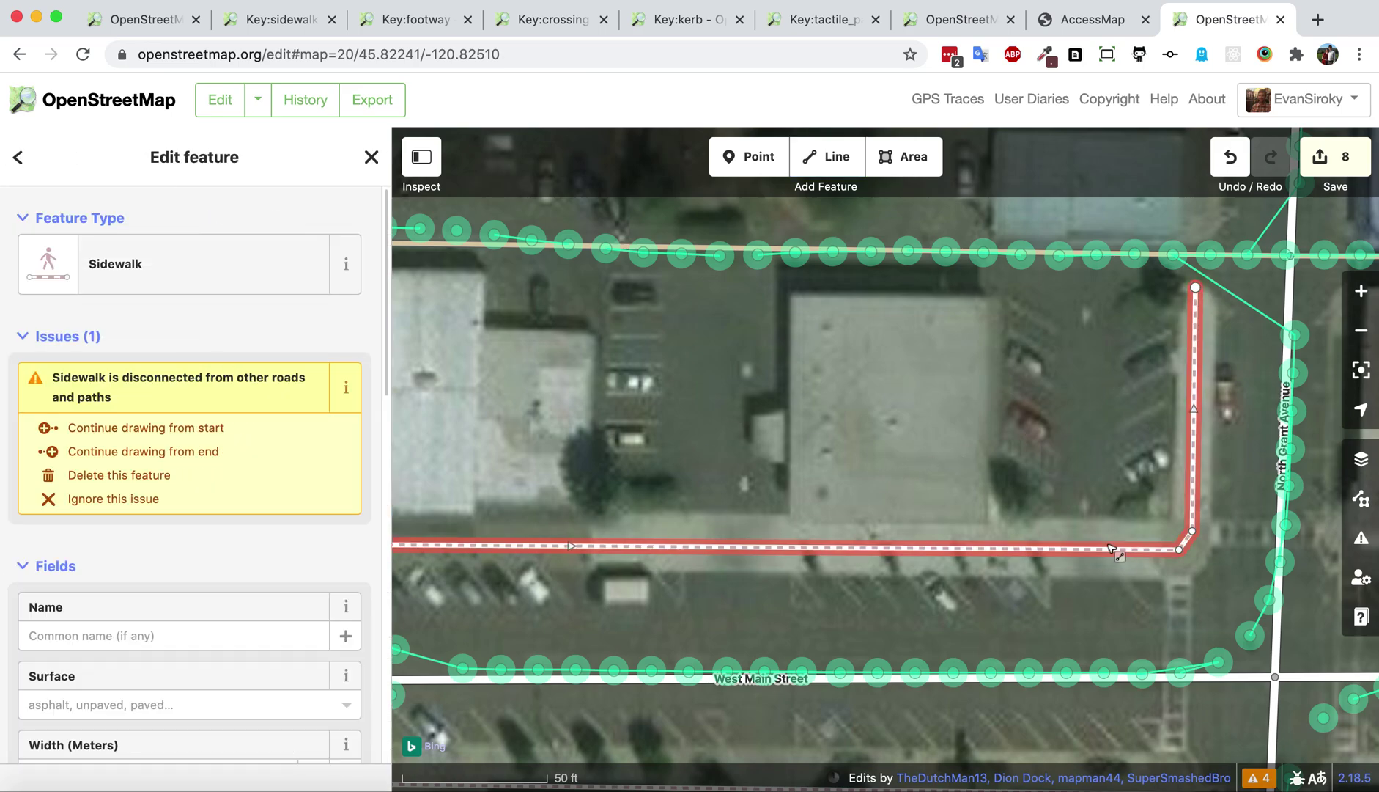
Add a short Sidewalk at the northeast corner of West Main Street and North Golden Avenue, linking the curb to the north-side sidewalk
drag(579, 486, 1318, 425)
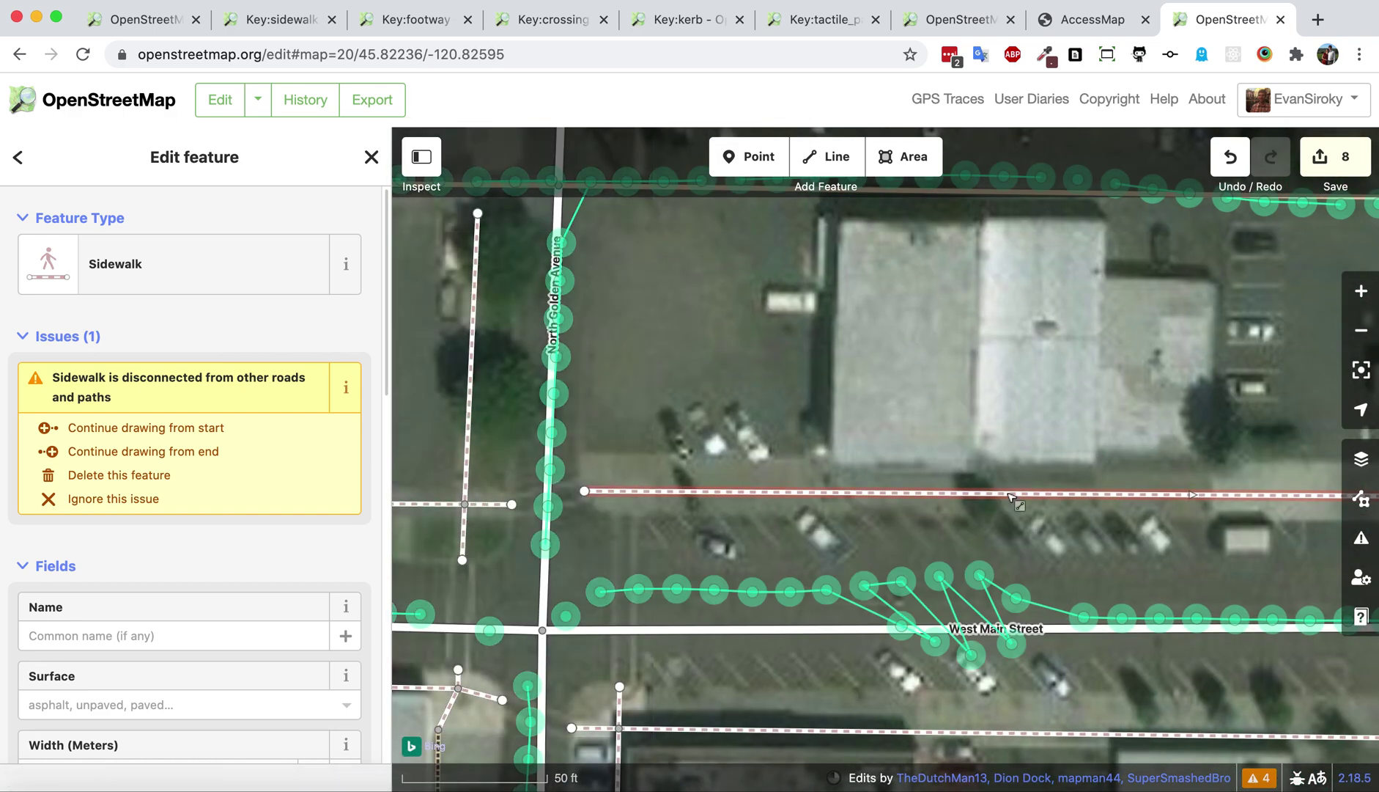
drag(637, 539, 782, 539)
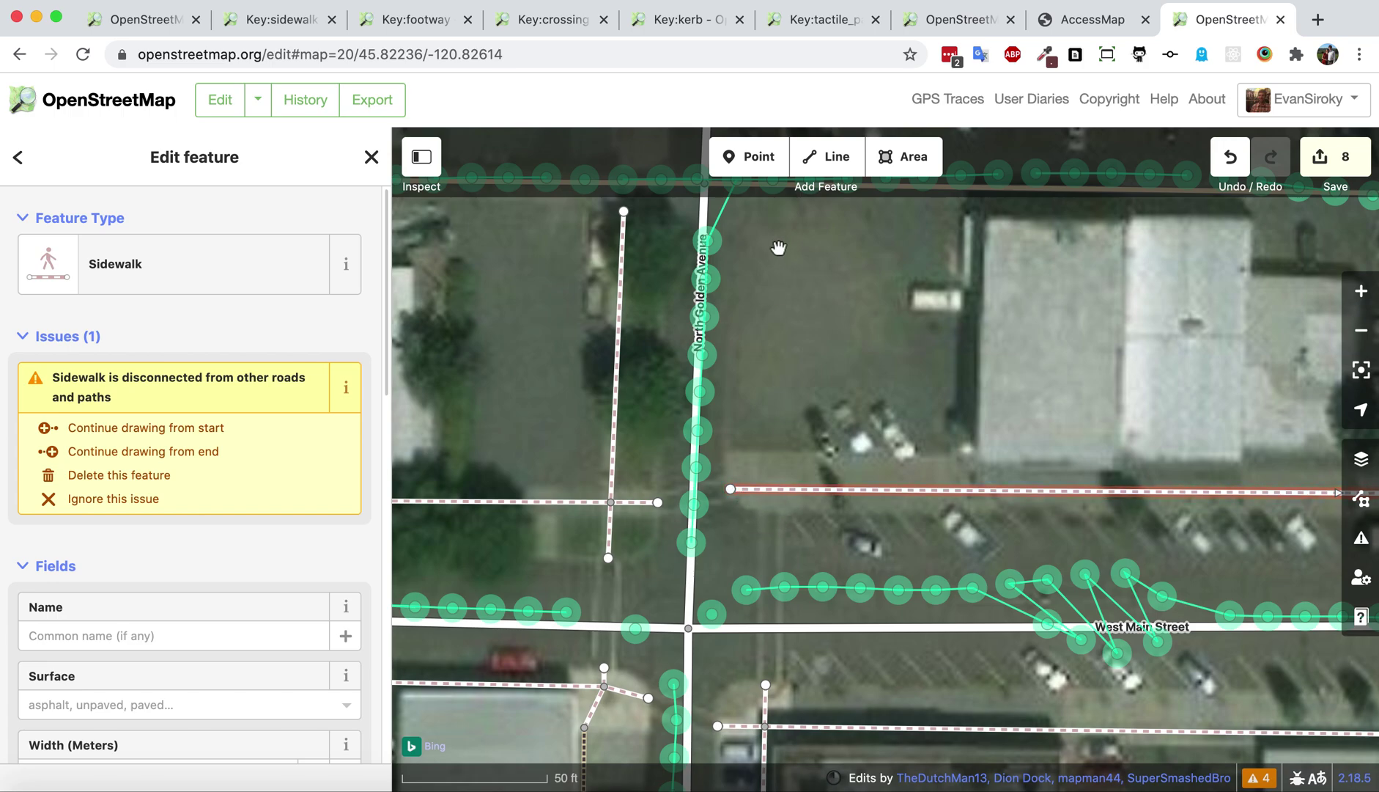
click(828, 157)
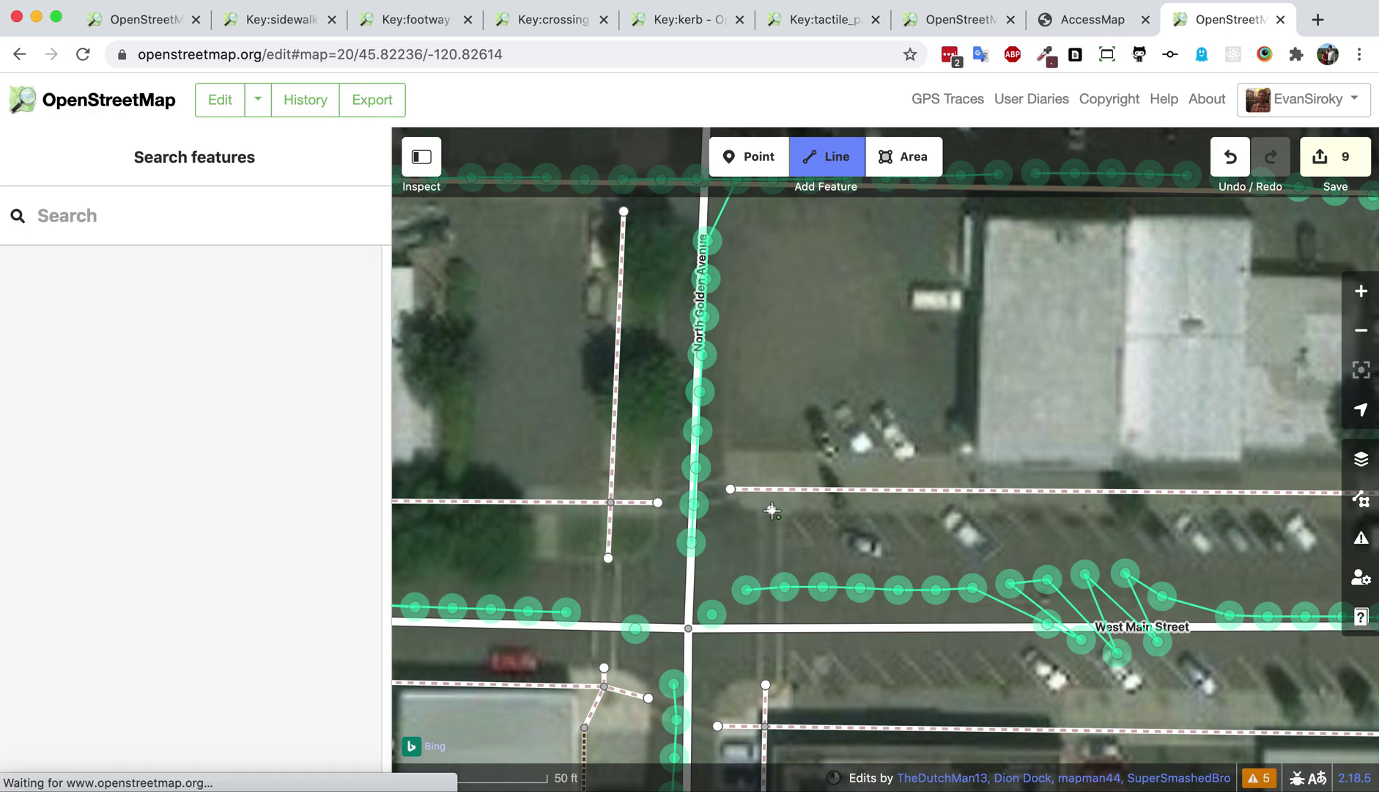
click(772, 510)
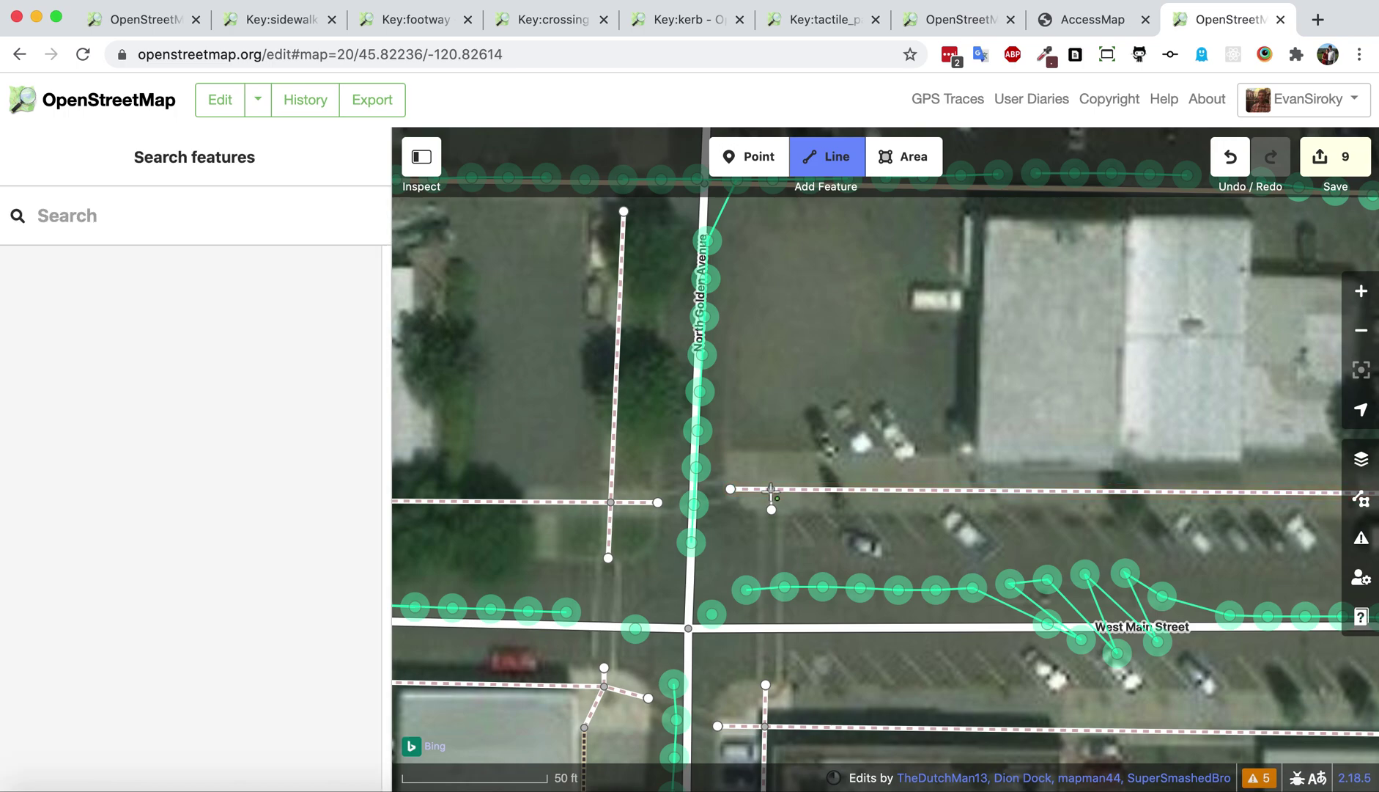
double_click(771, 489)
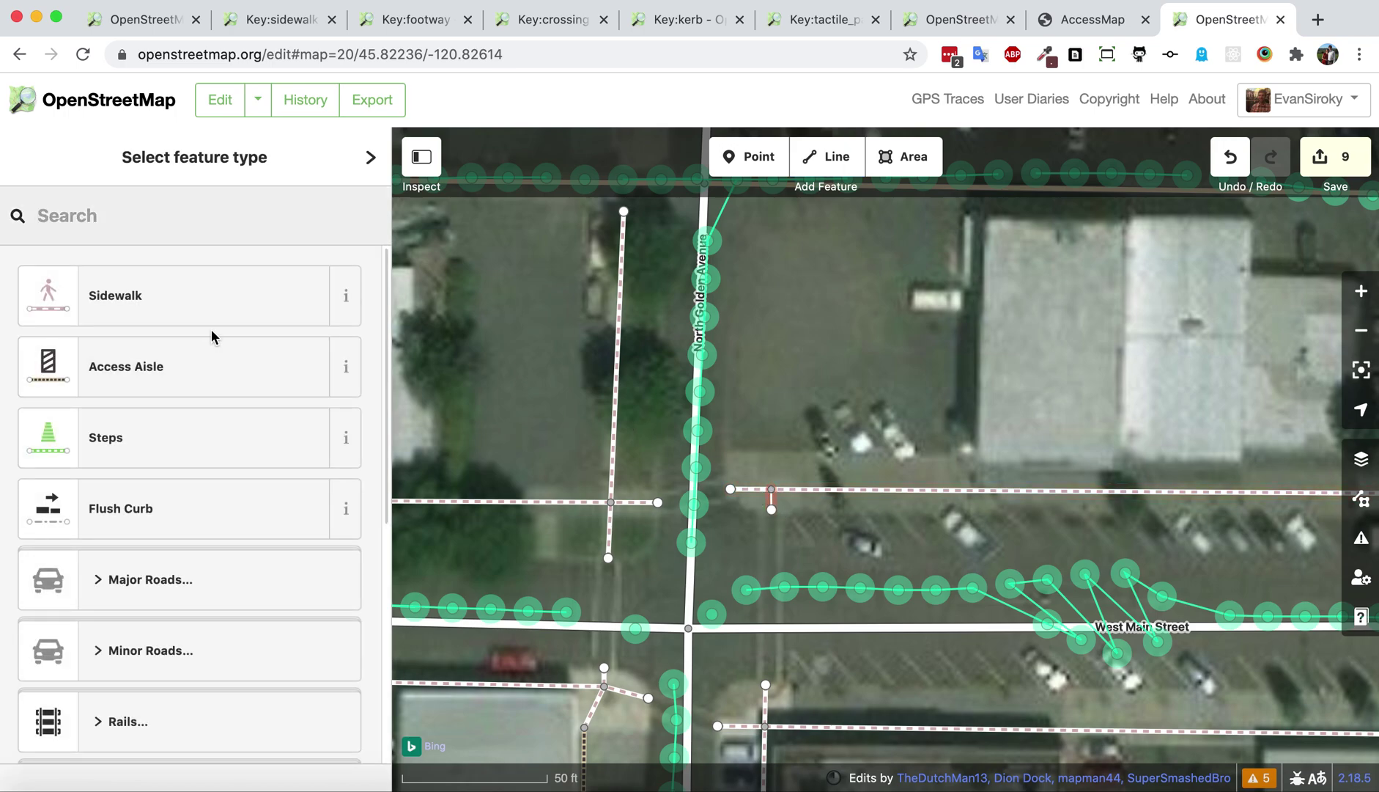
click(160, 296)
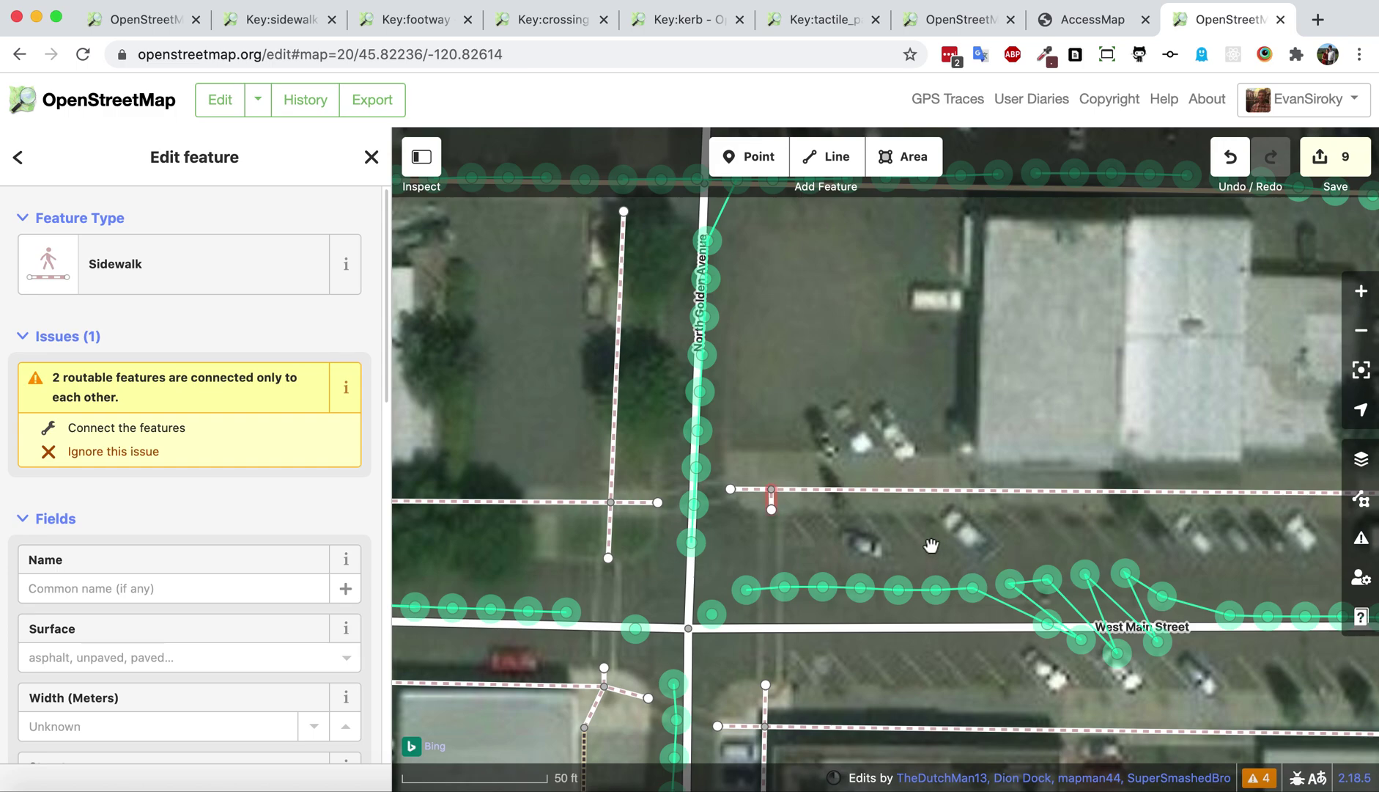
click(932, 546)
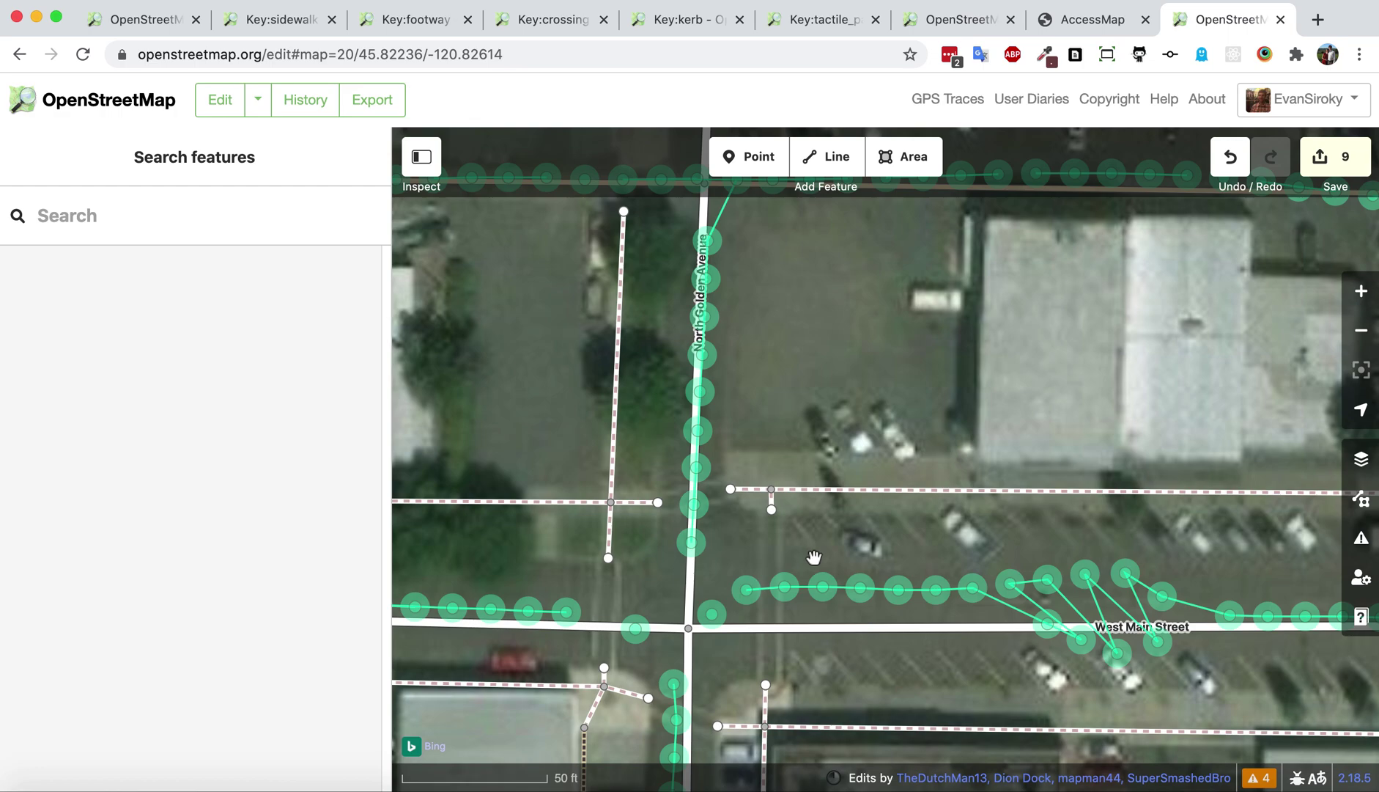
Examine the Streetside photos at the West Main Street and Golden intersection for crosswalk markings, curb ramps and tactile paving at each corner
click(747, 592)
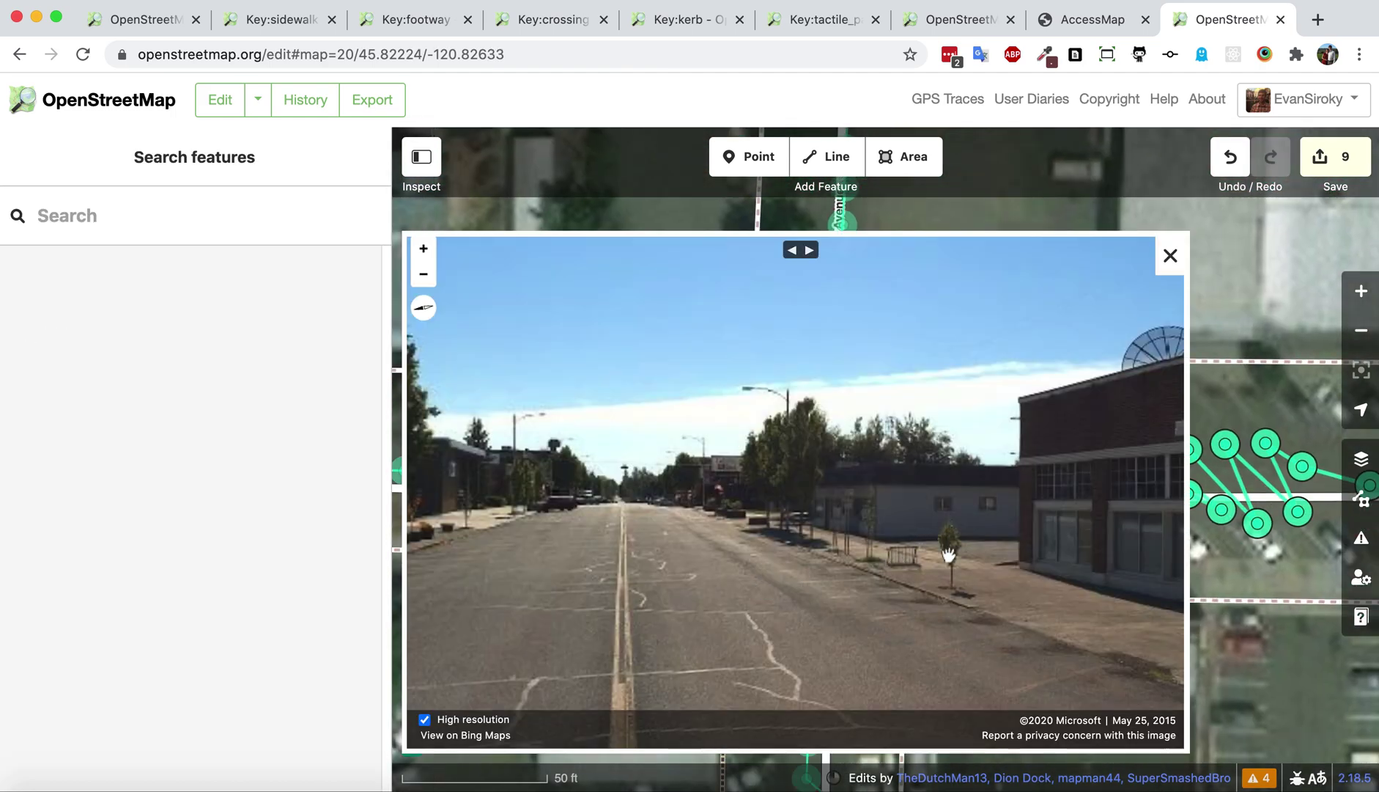
drag(603, 582, 1055, 555)
drag(655, 584, 825, 557)
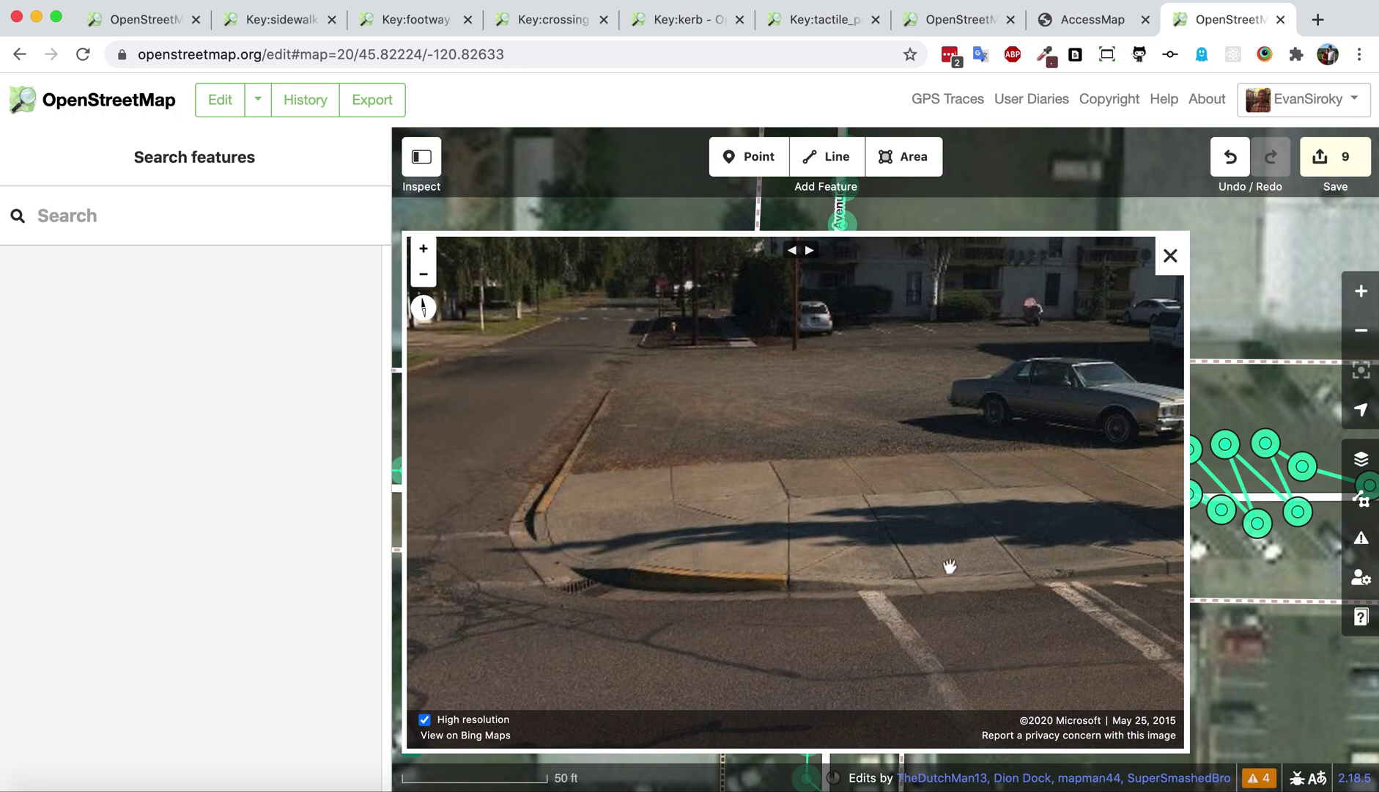
click(1171, 257)
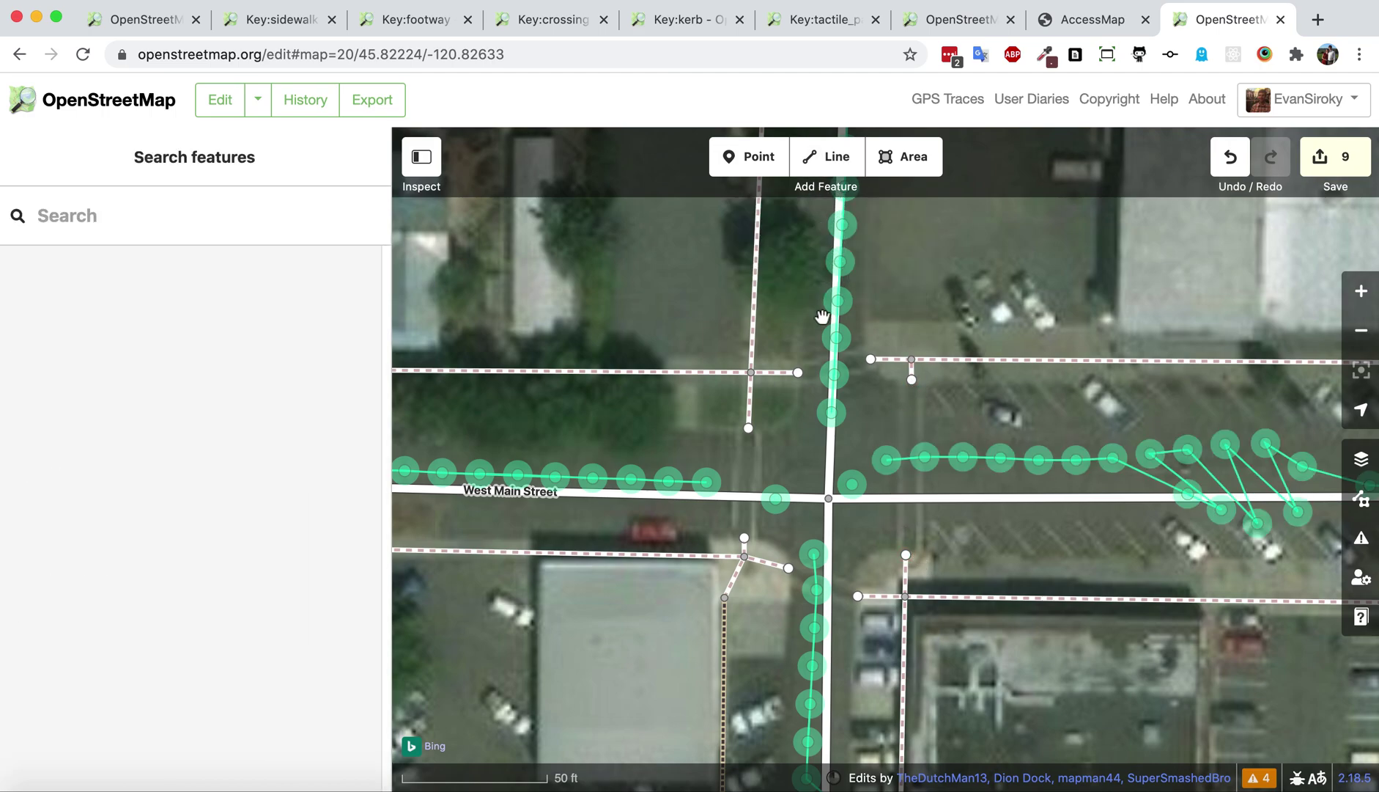
click(888, 460)
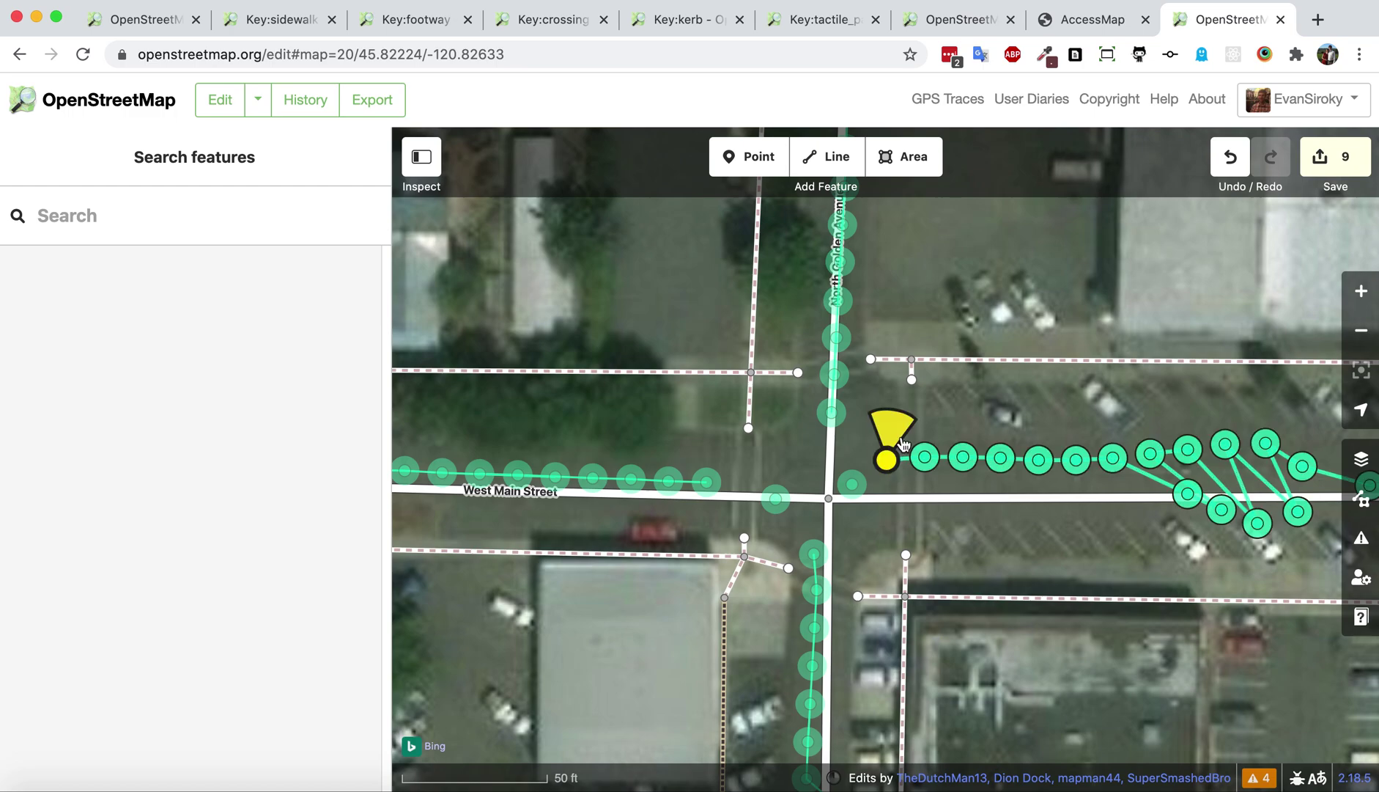
drag(776, 589, 1070, 368)
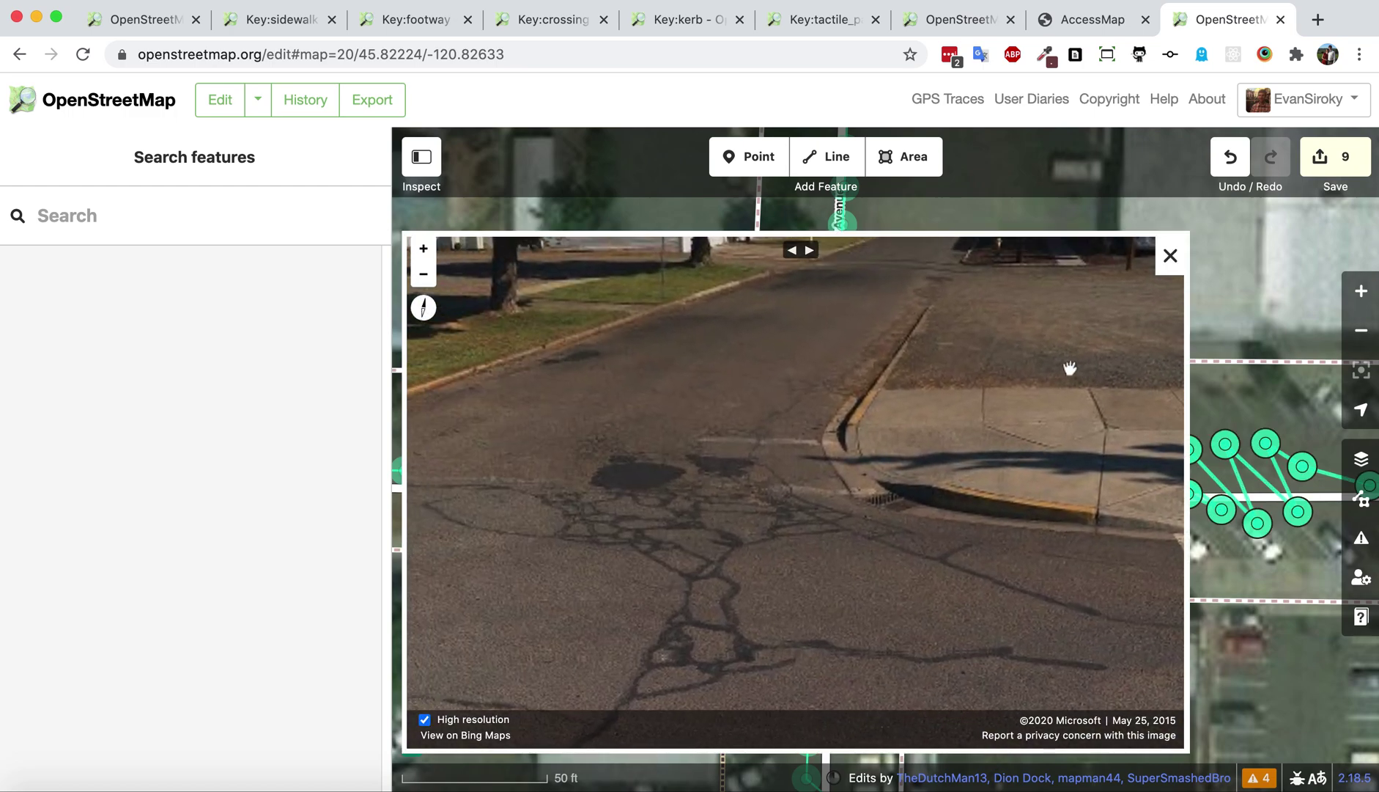
drag(814, 468, 1037, 464)
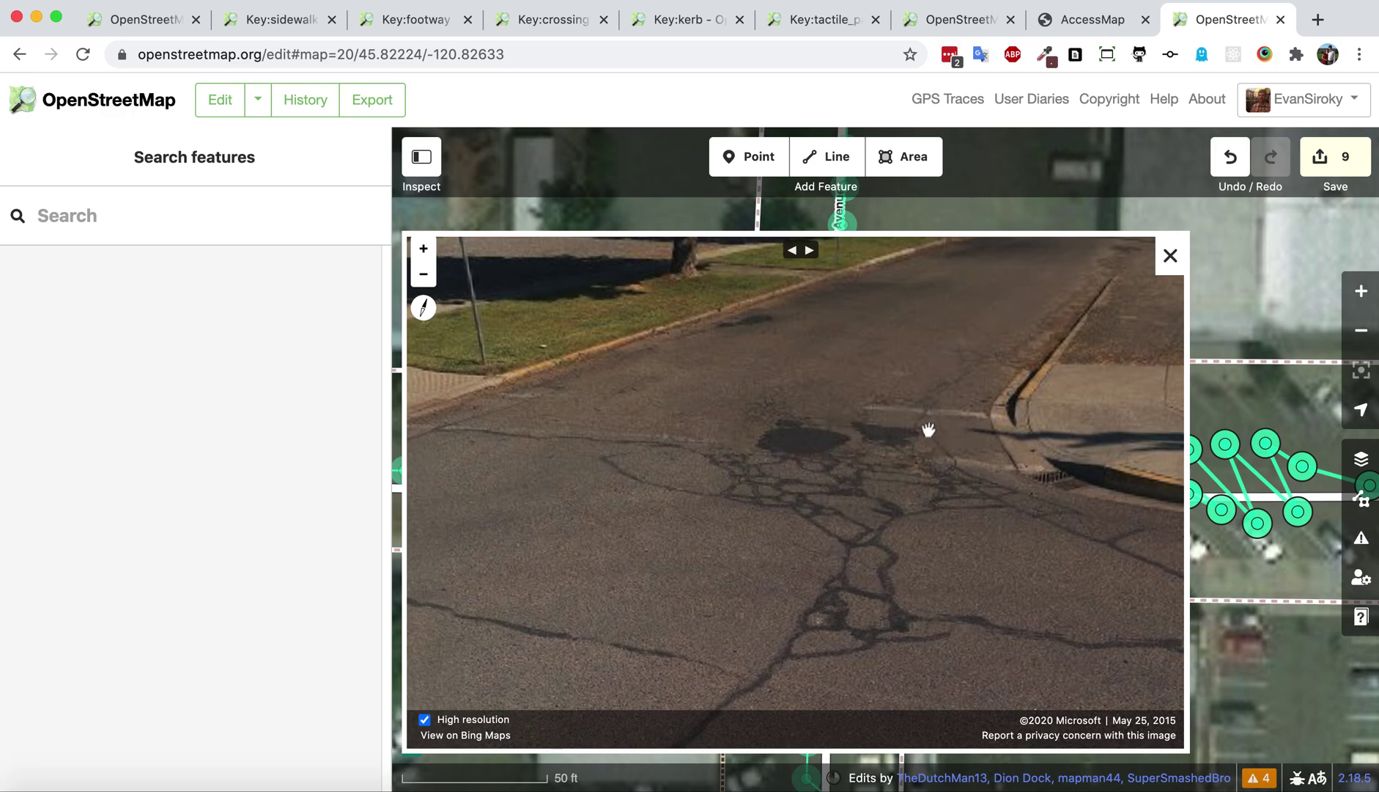
drag(927, 440, 588, 467)
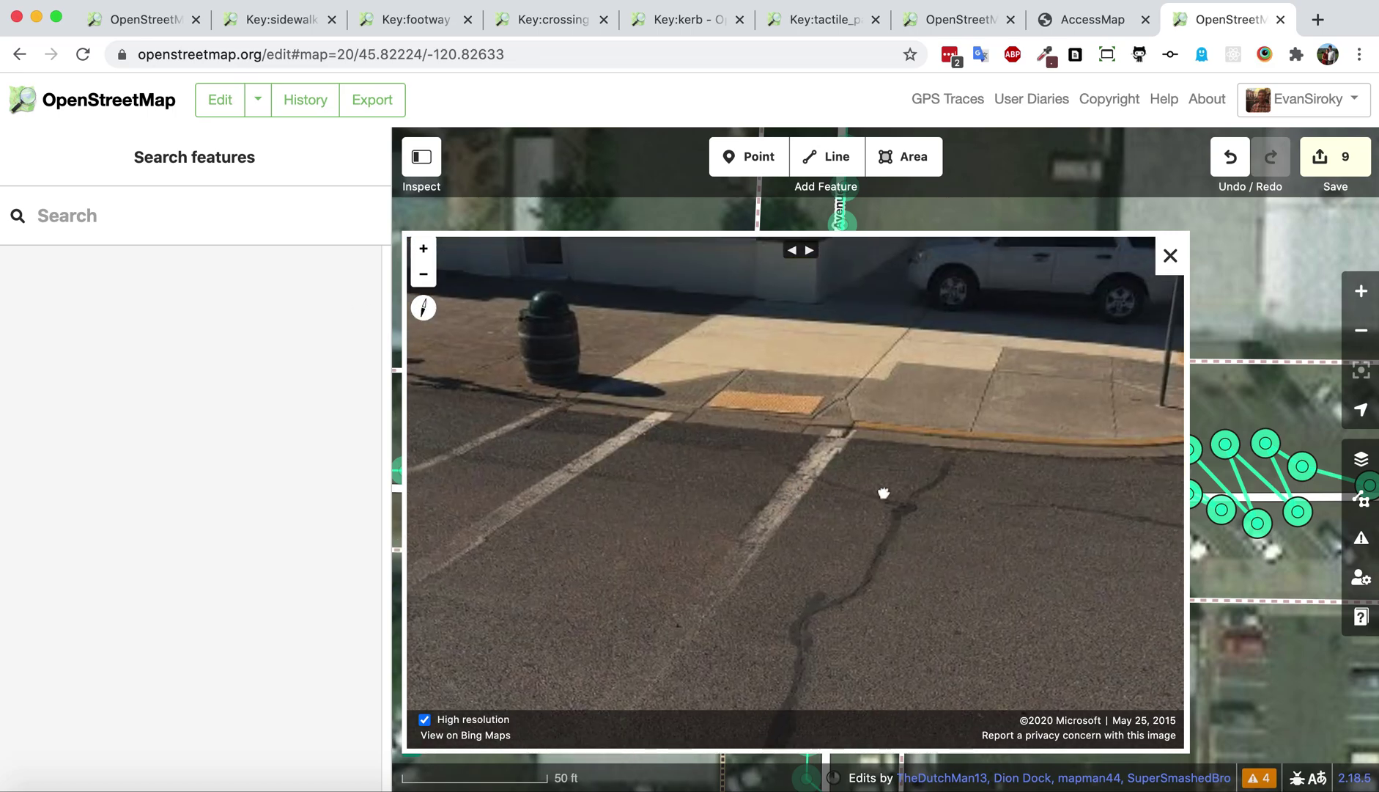
drag(884, 492, 631, 486)
drag(1012, 406, 557, 434)
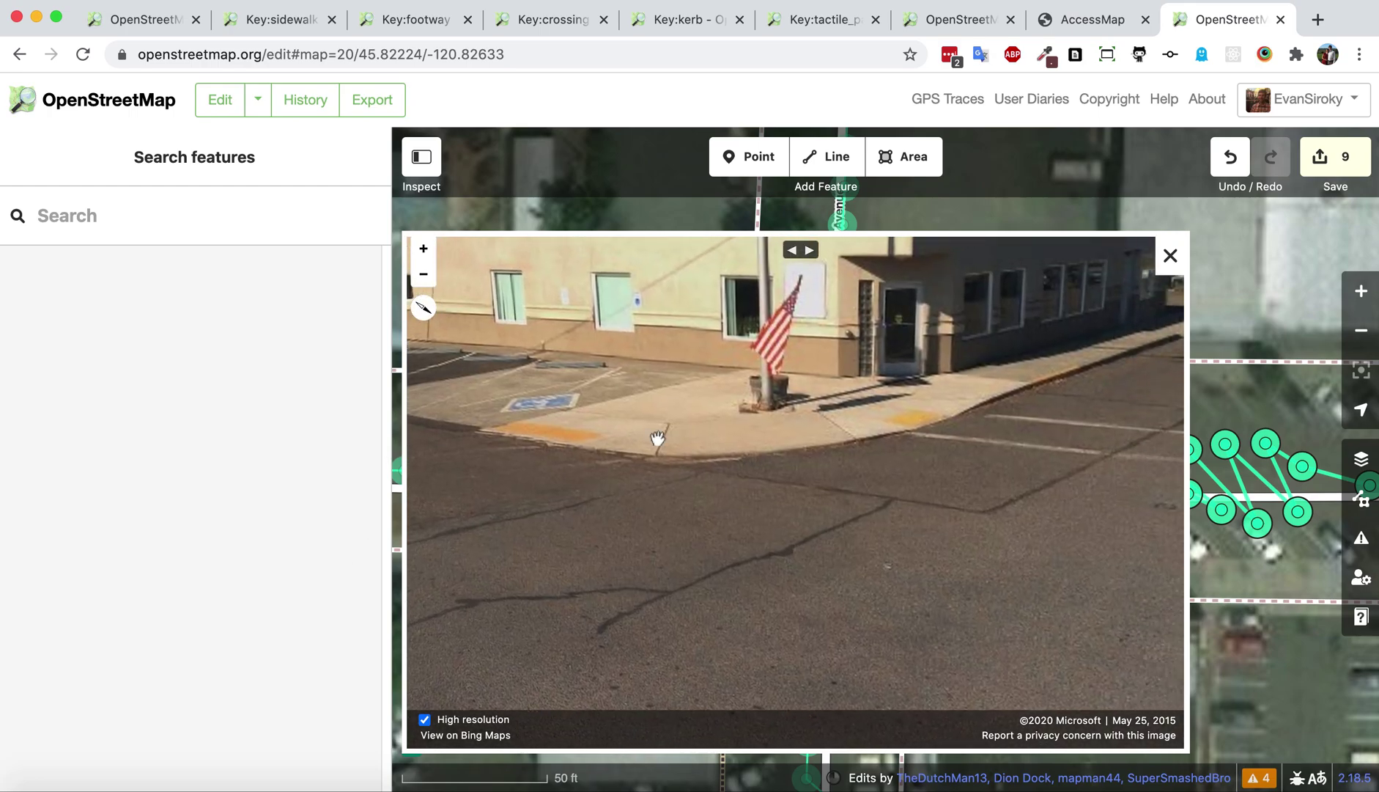
drag(949, 465, 464, 499)
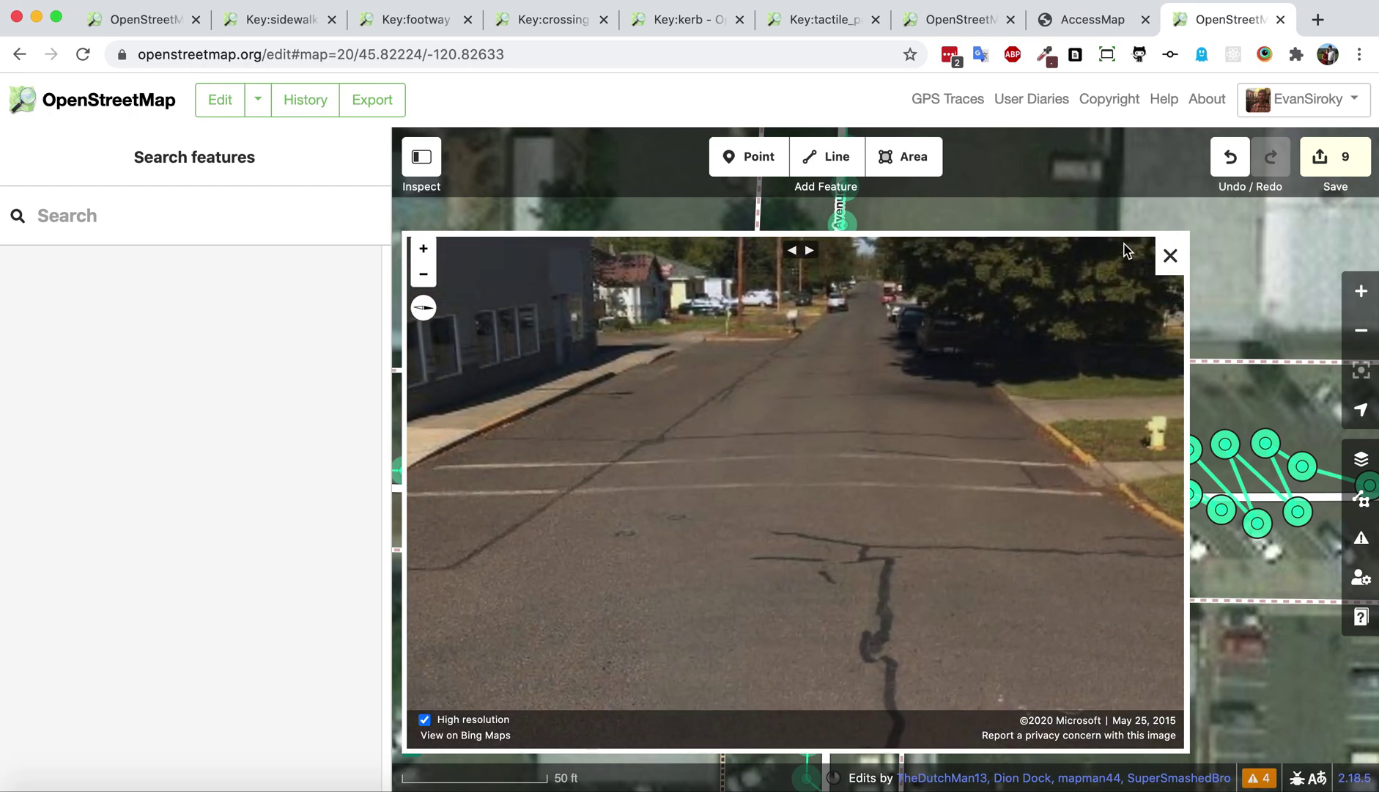
click(1170, 255)
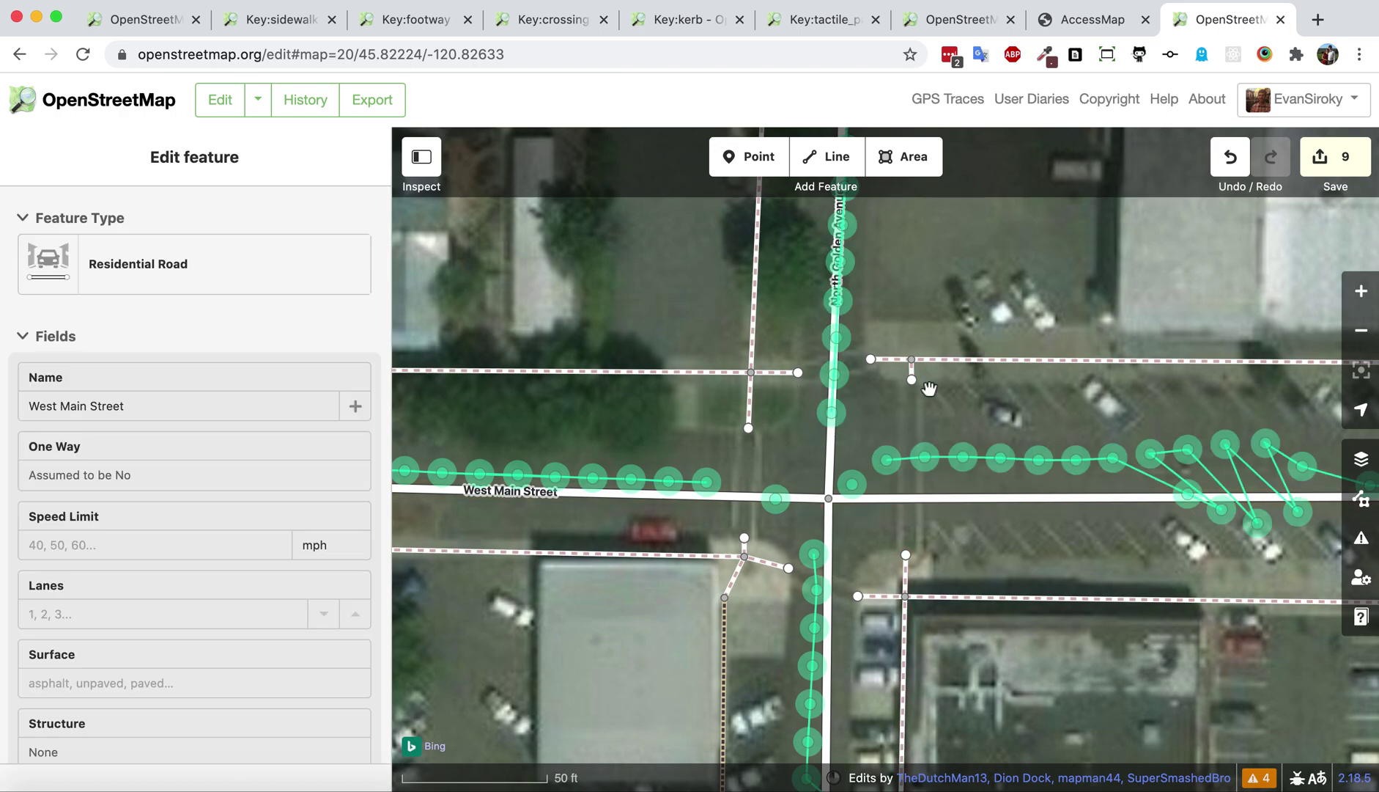
Draw a Marked Crosswalk across North Golden Avenue joining the ends of the two sidewalks on West Main Street's north side
click(828, 157)
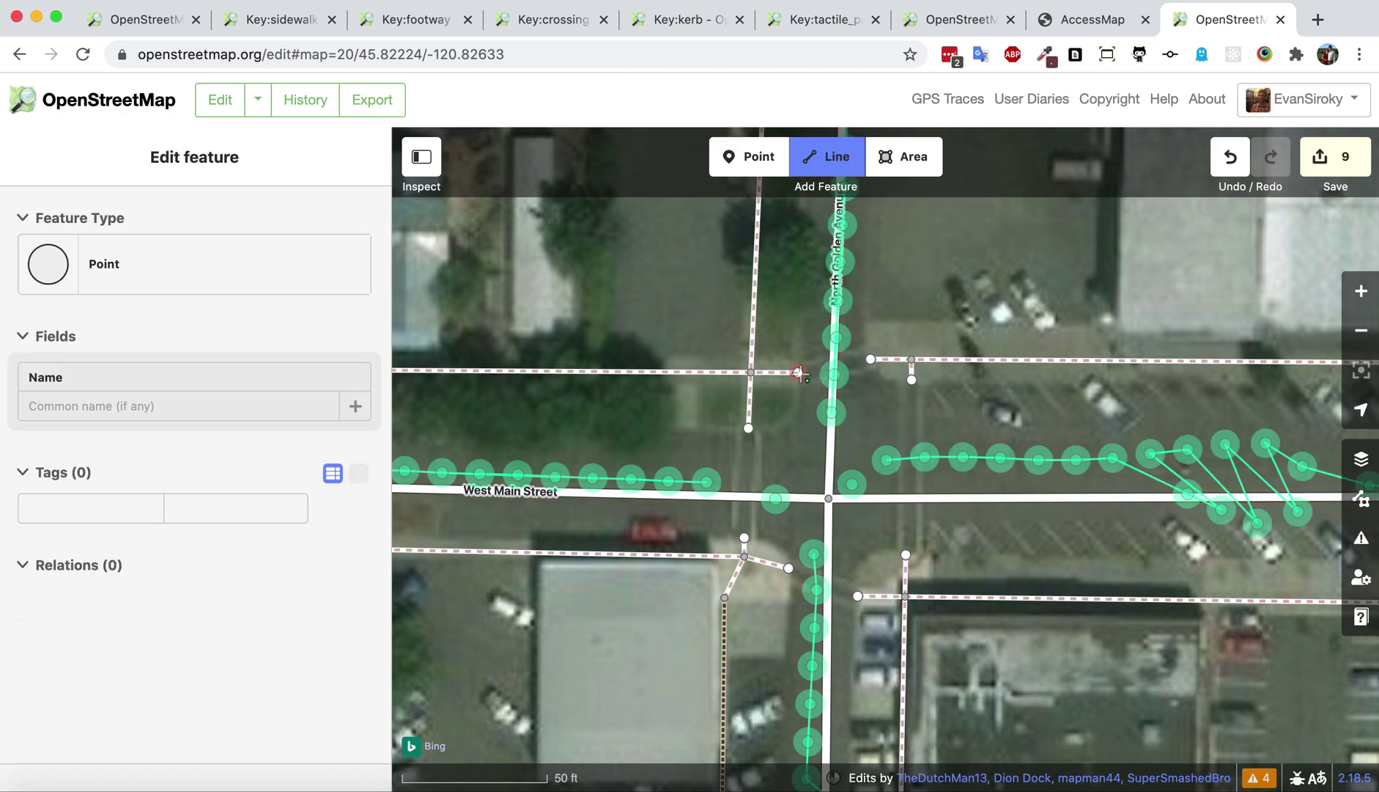
click(799, 373)
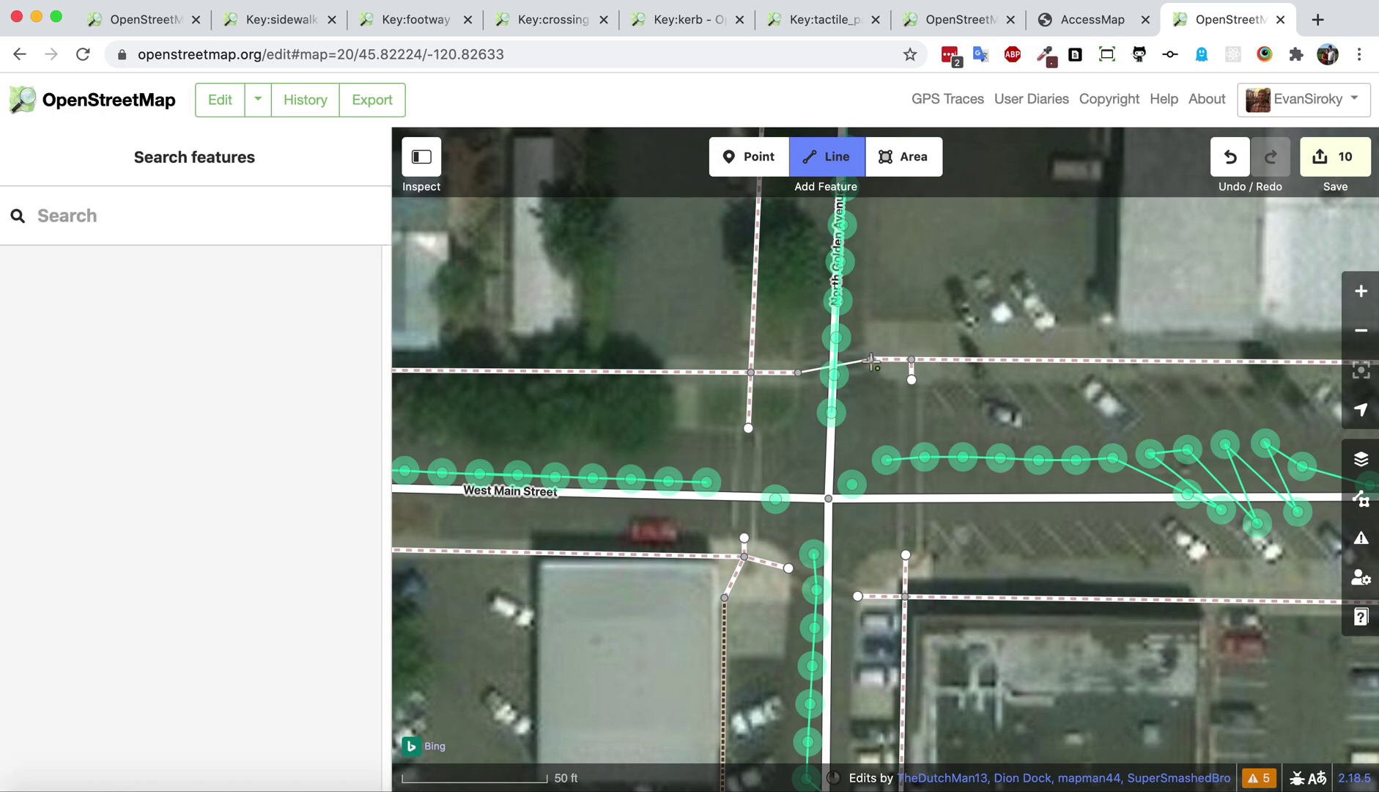
double_click(871, 361)
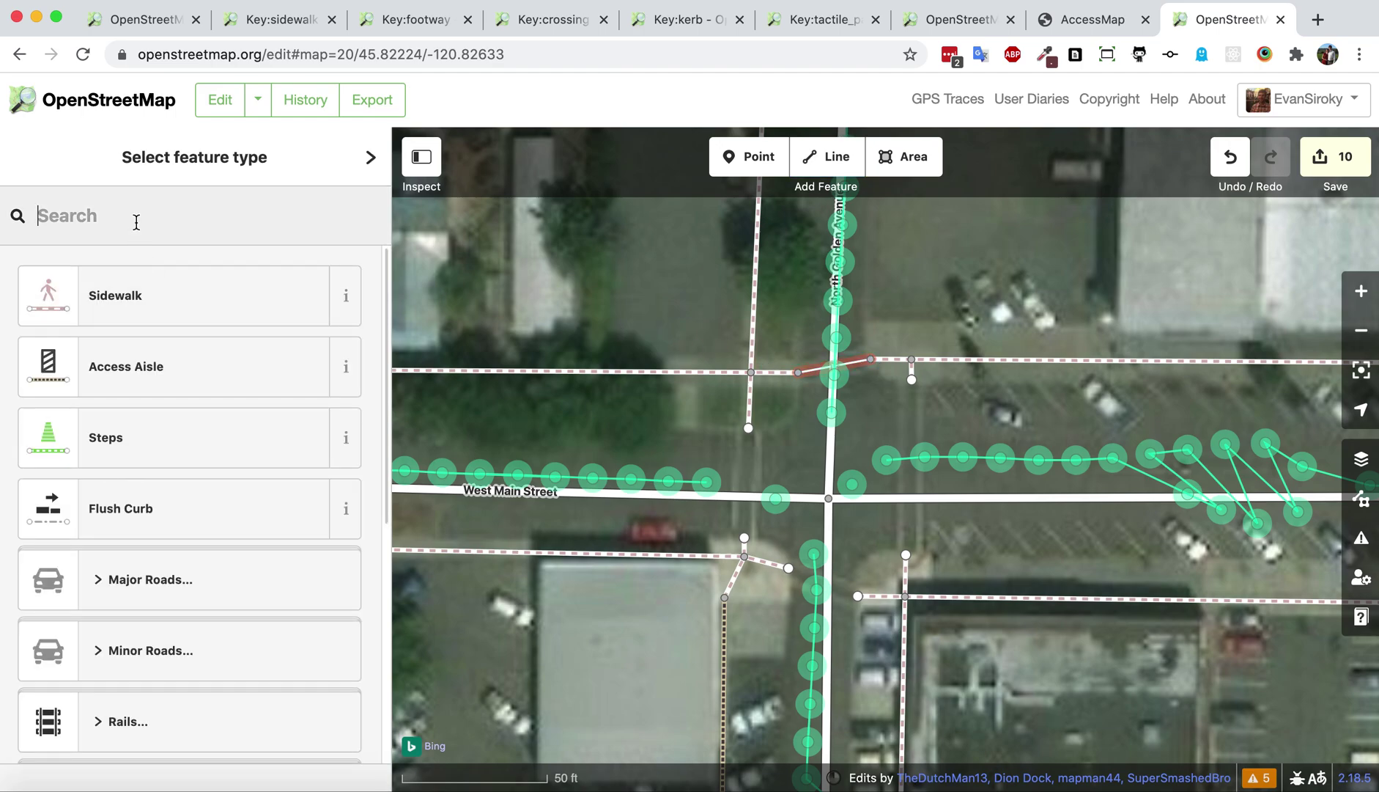
text(mark)
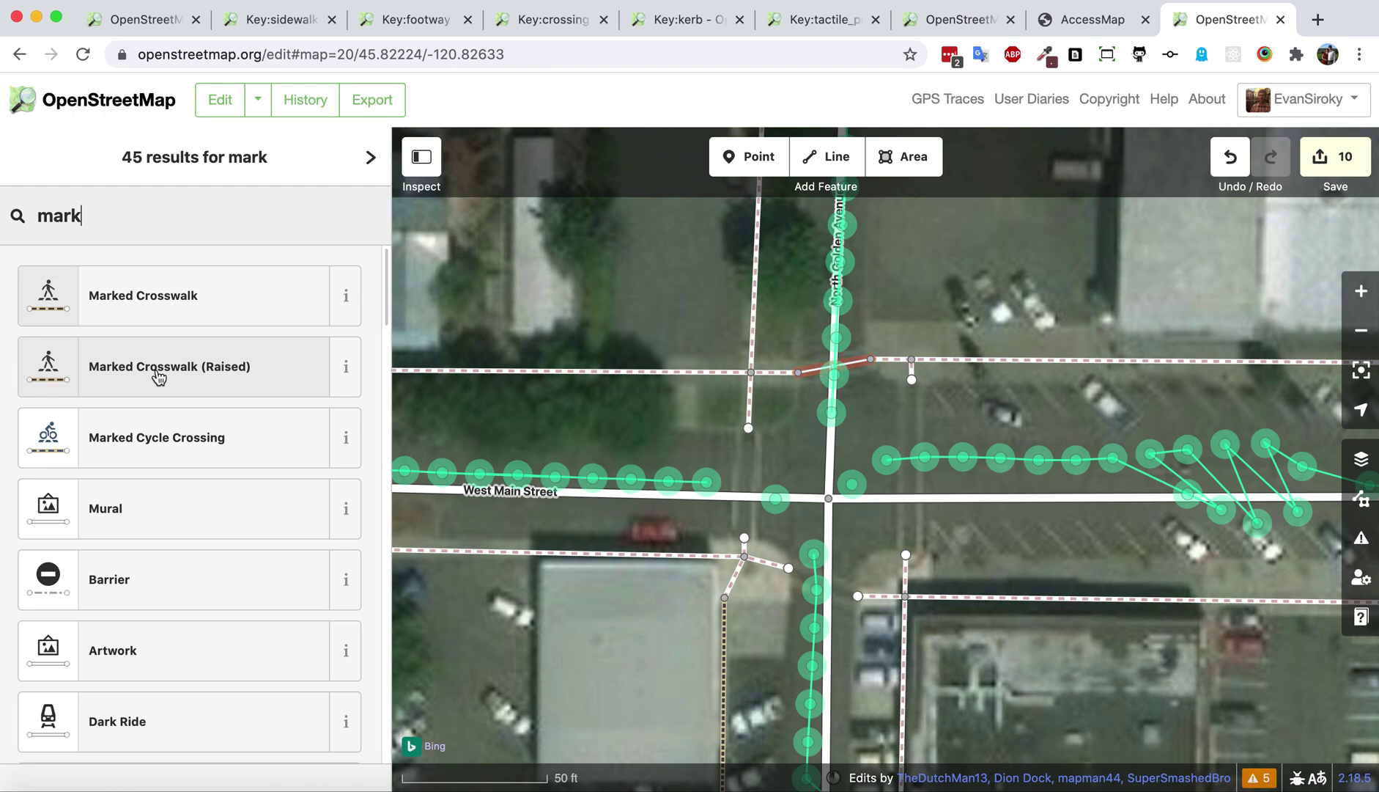
click(191, 296)
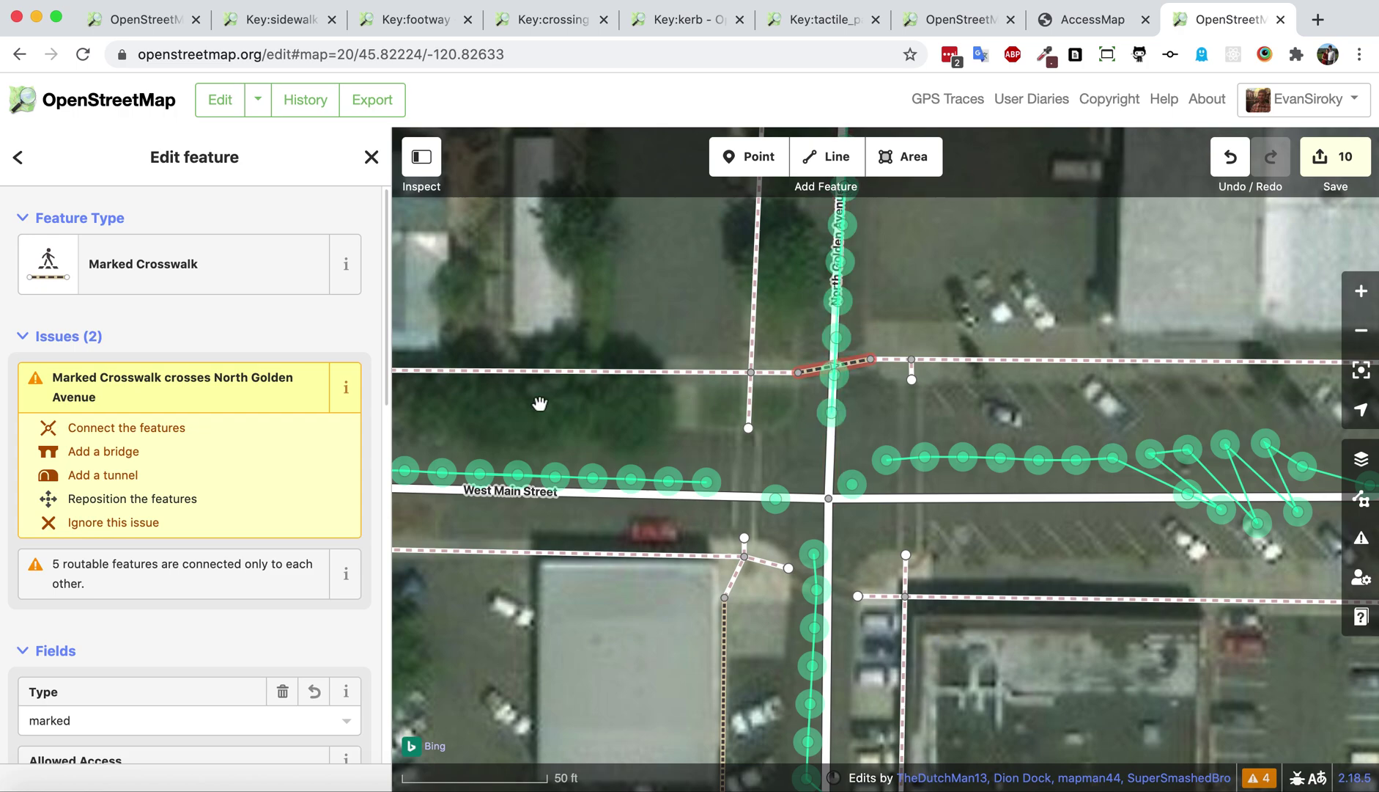
Turn off the Bing Streetside photo overlay and connect the new crosswalk to North Golden Avenue where they cross
click(1361, 499)
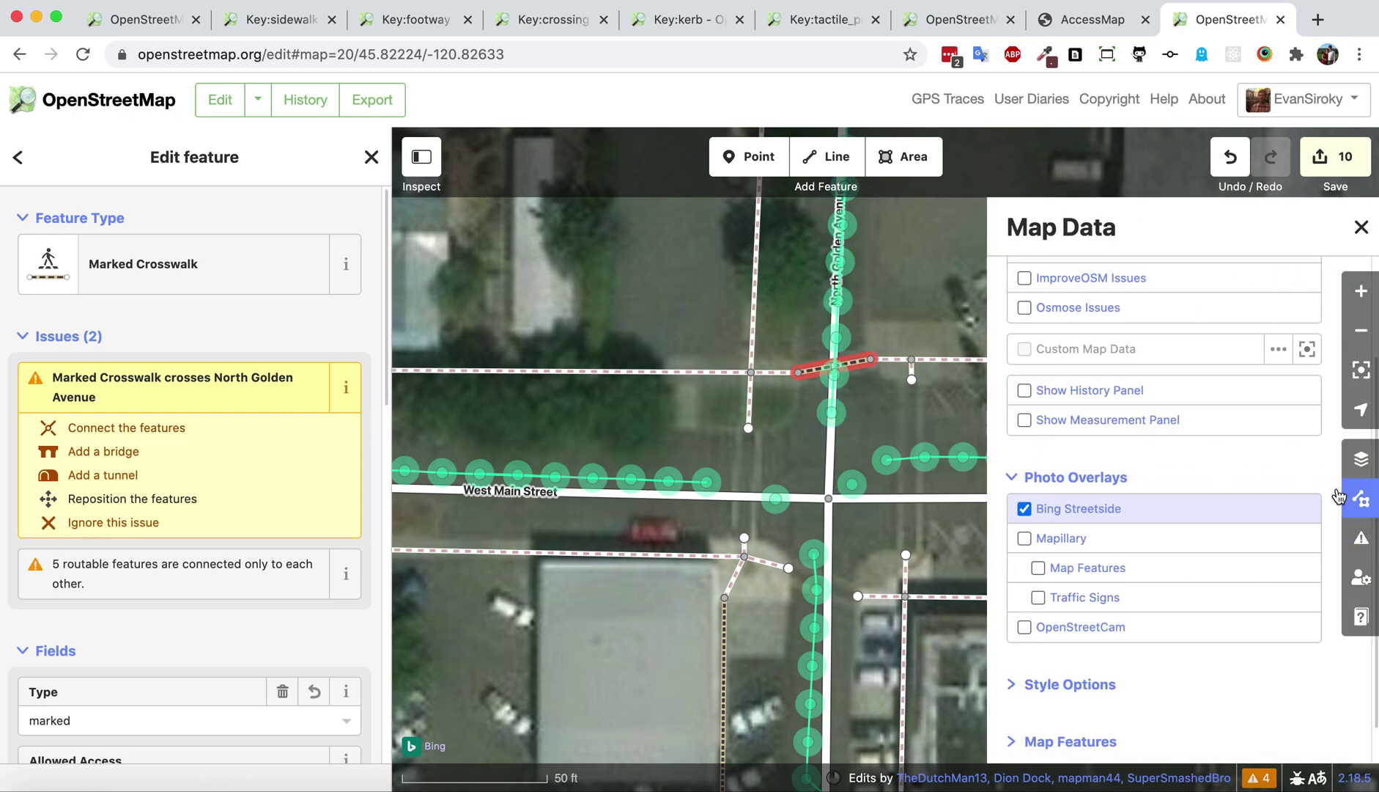
click(1025, 508)
click(1362, 228)
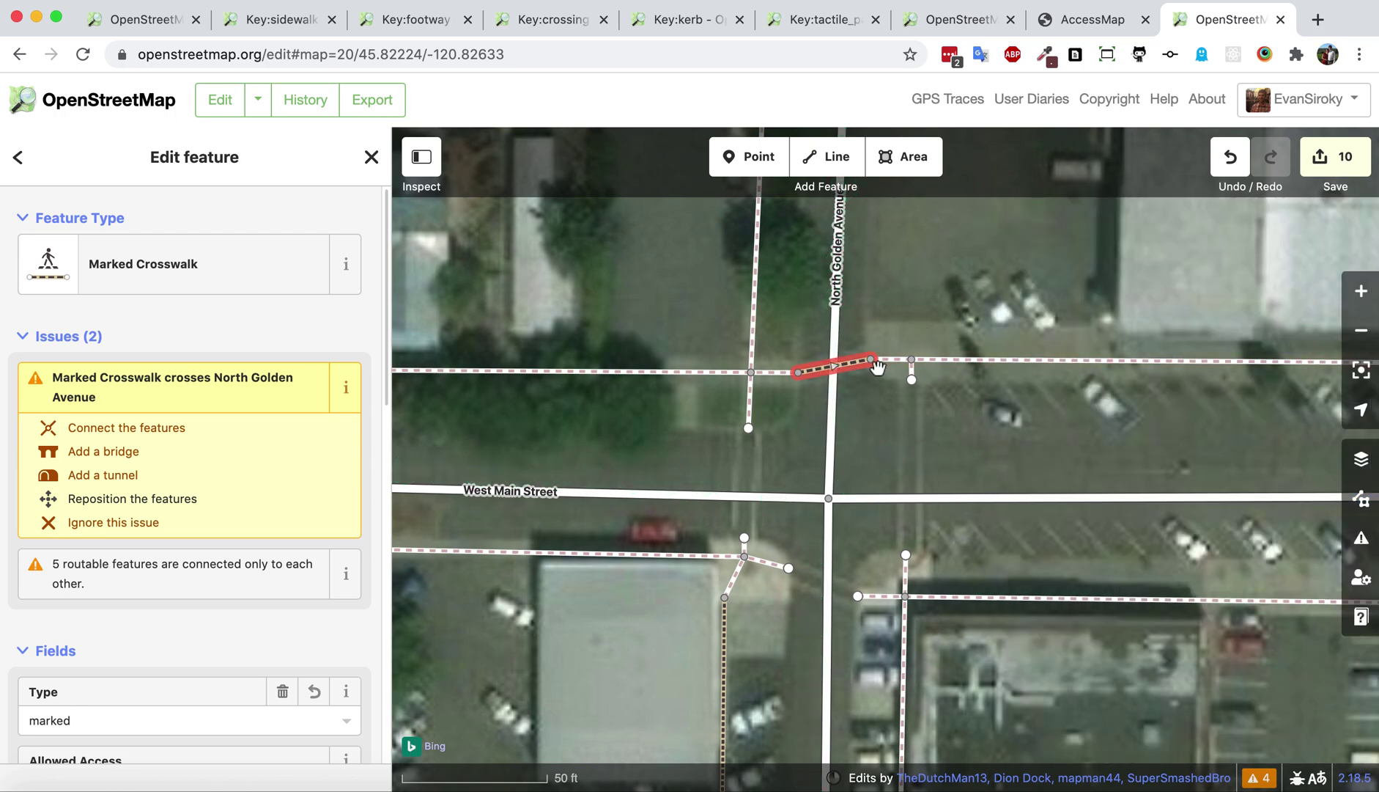
click(168, 431)
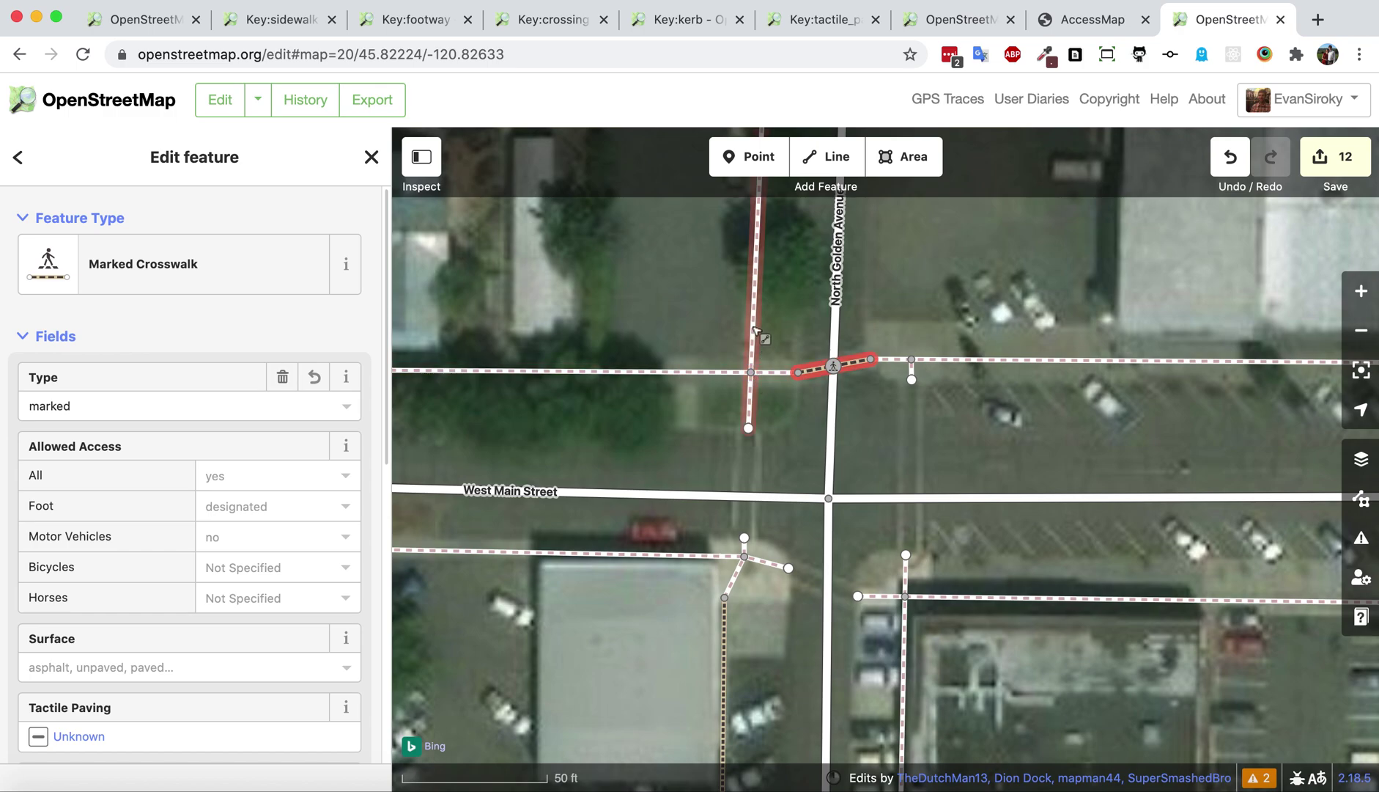
Draw a Marked Crosswalk across West Main Street on the intersection's west side, joining the sidewalk ends, and connect it to the street
click(752, 373)
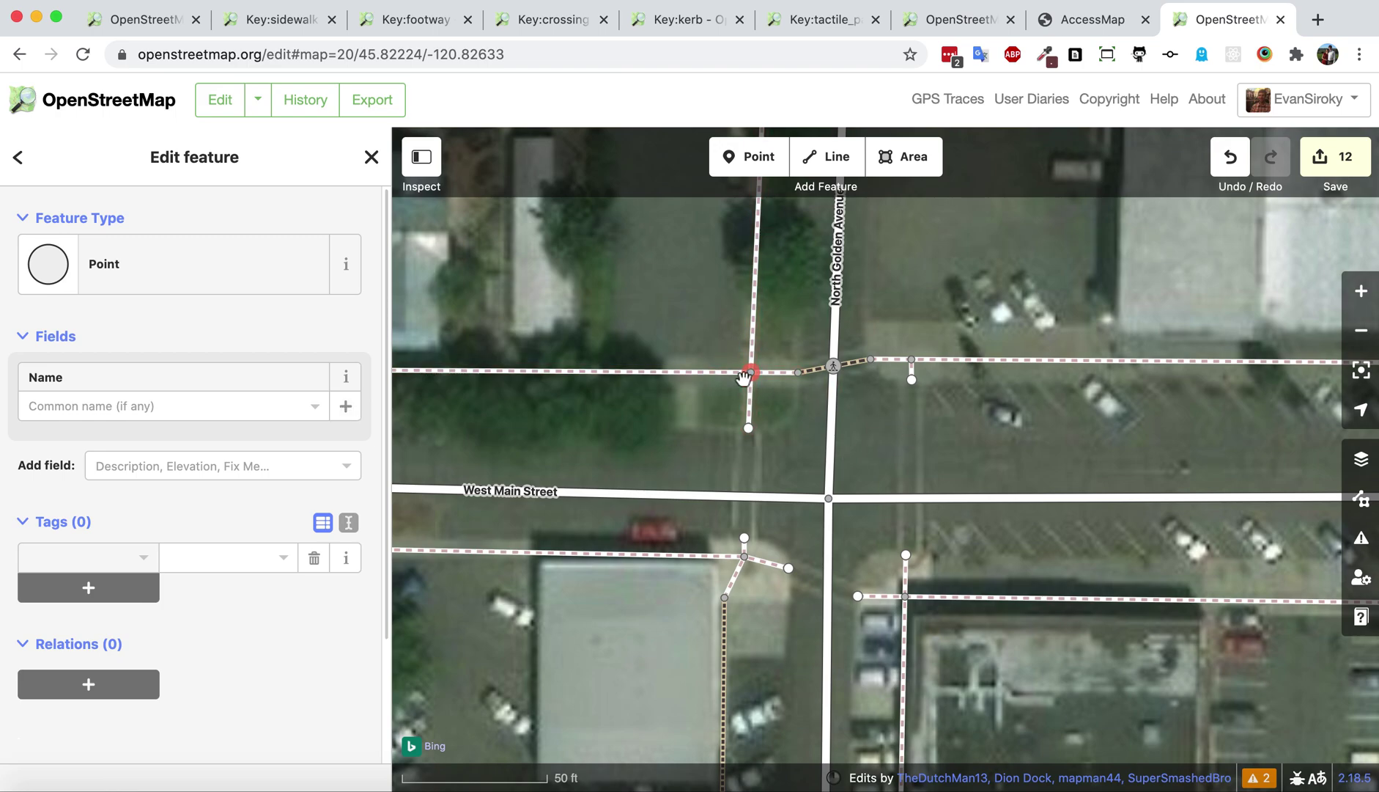
click(836, 370)
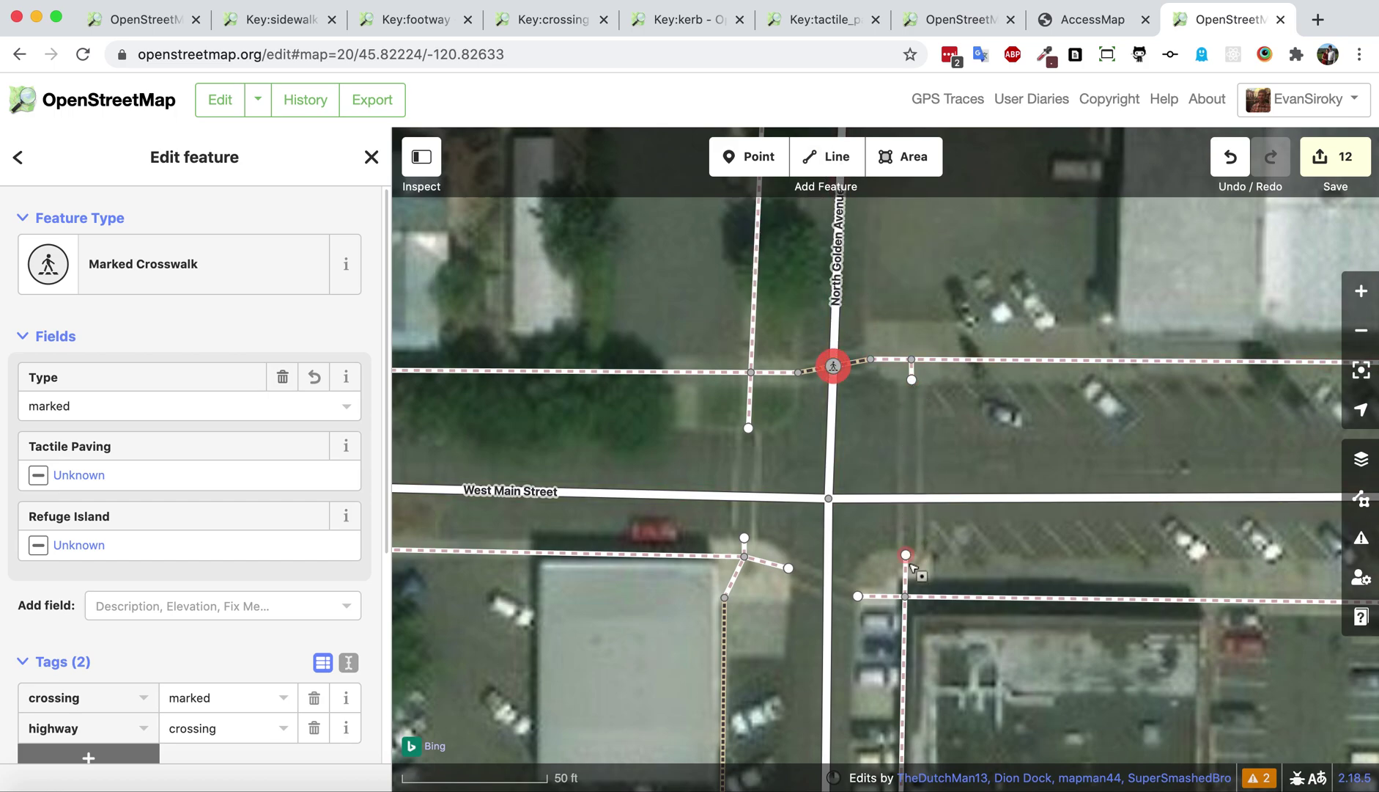
click(826, 156)
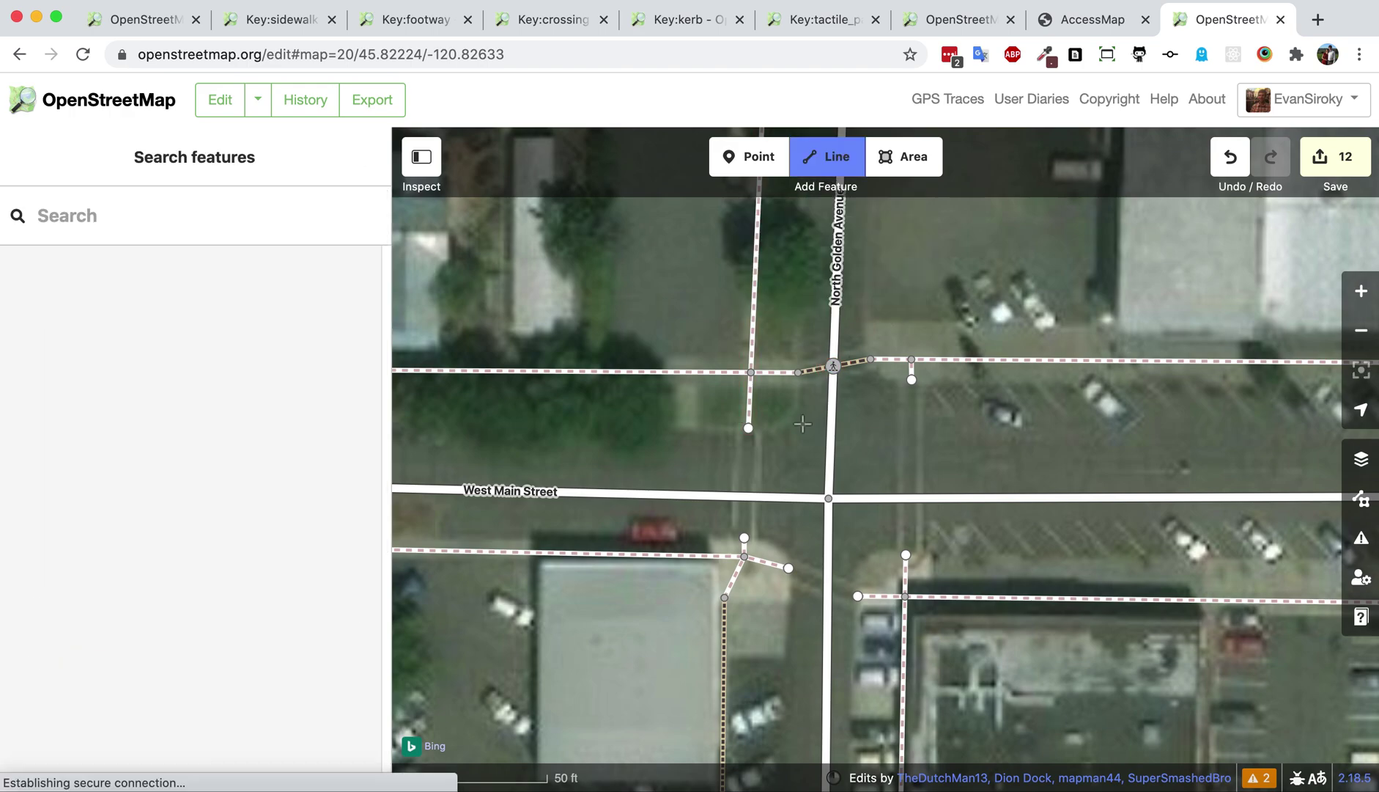
click(748, 427)
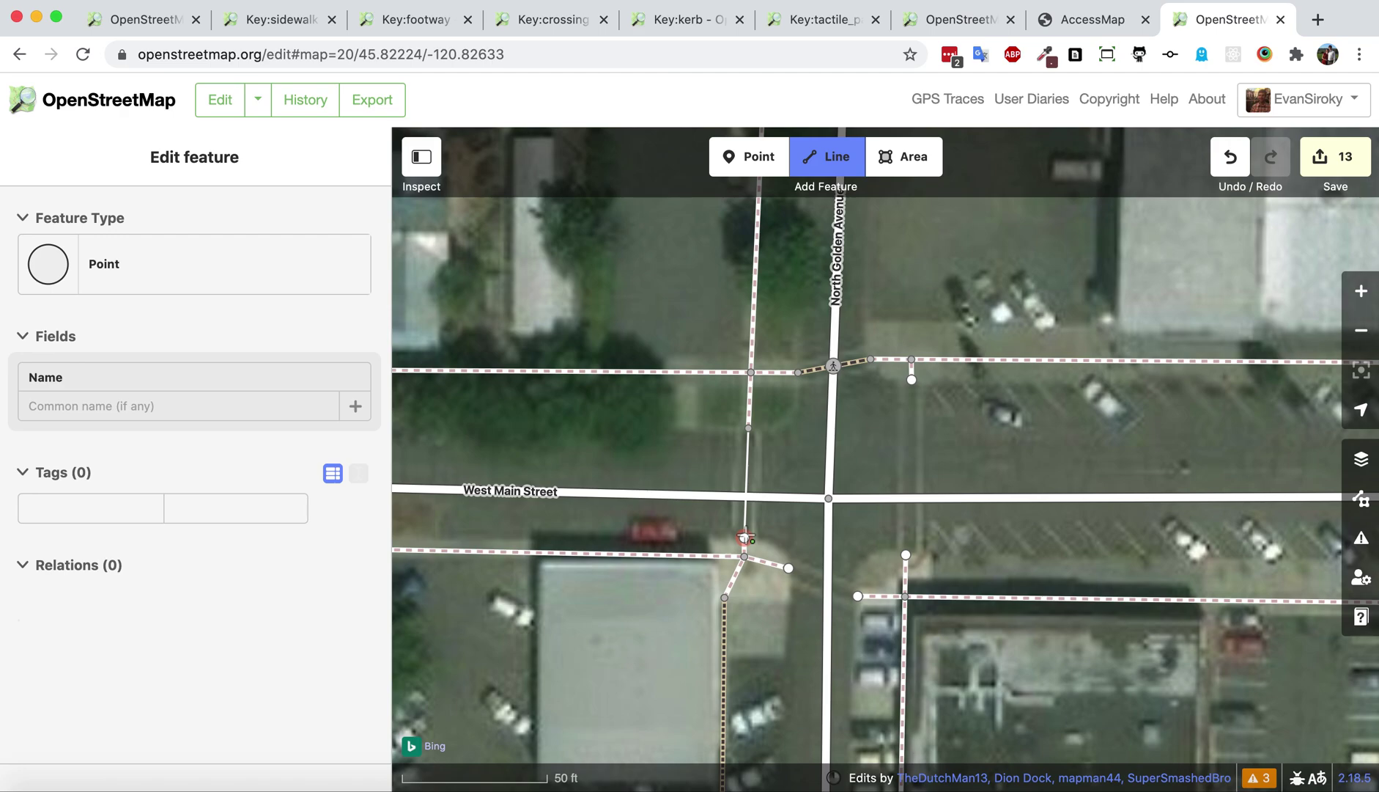
double_click(745, 537)
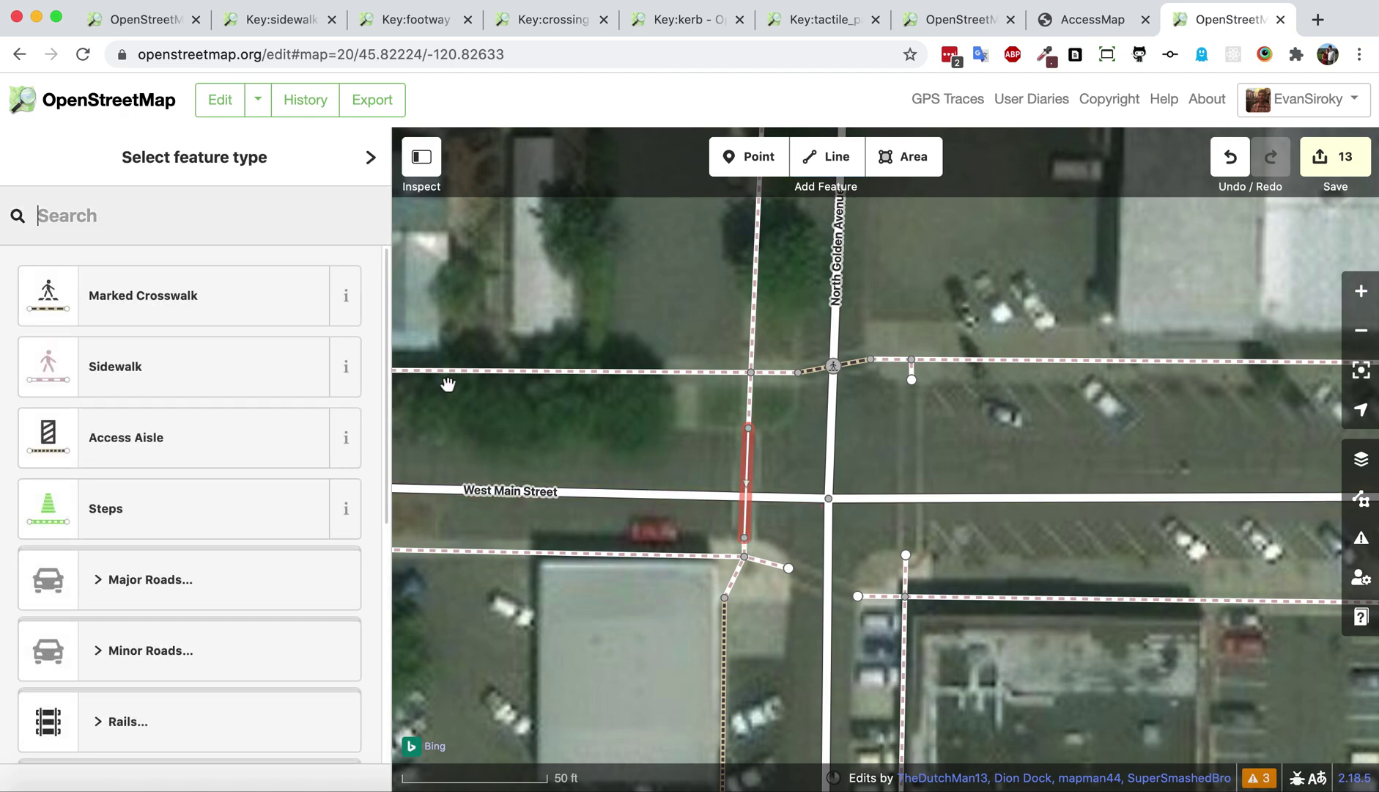
click(179, 293)
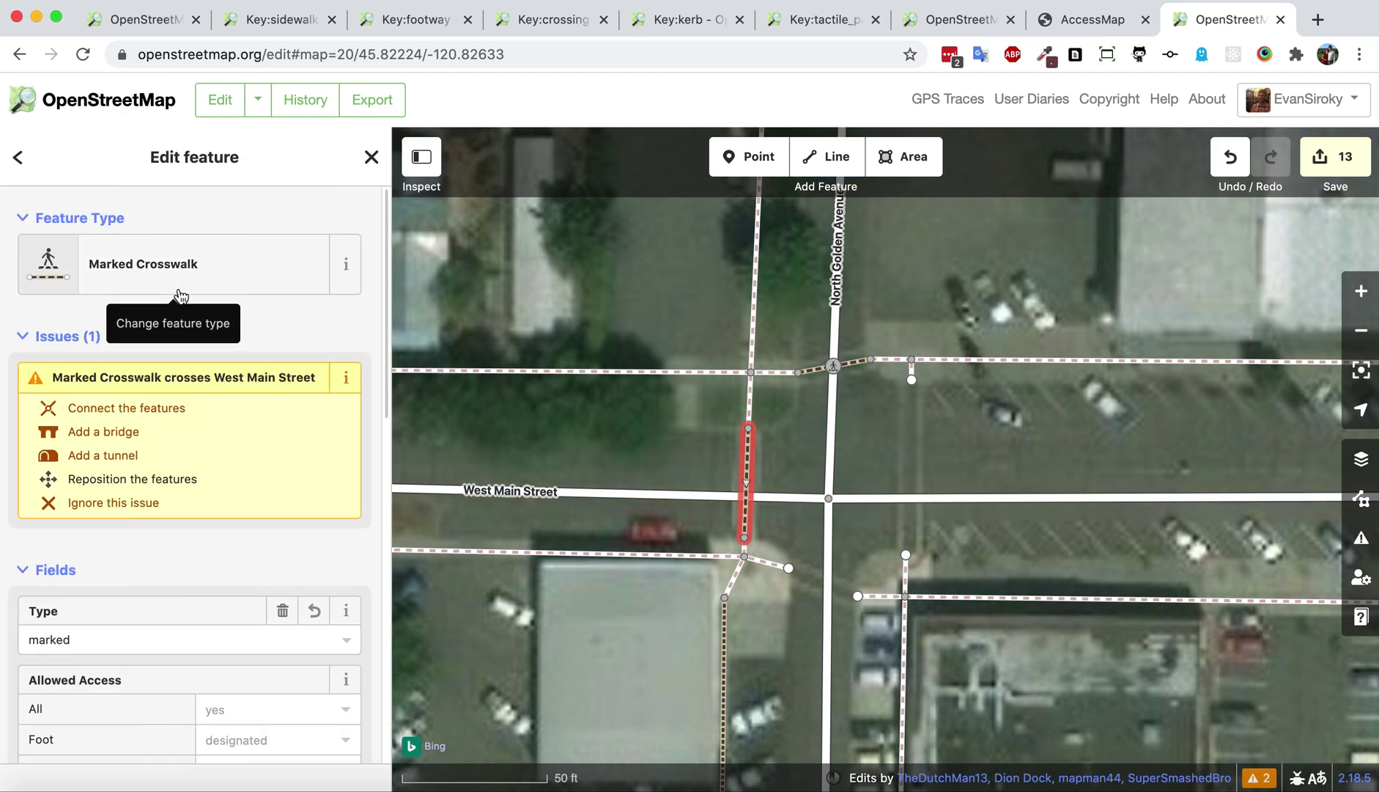
click(179, 406)
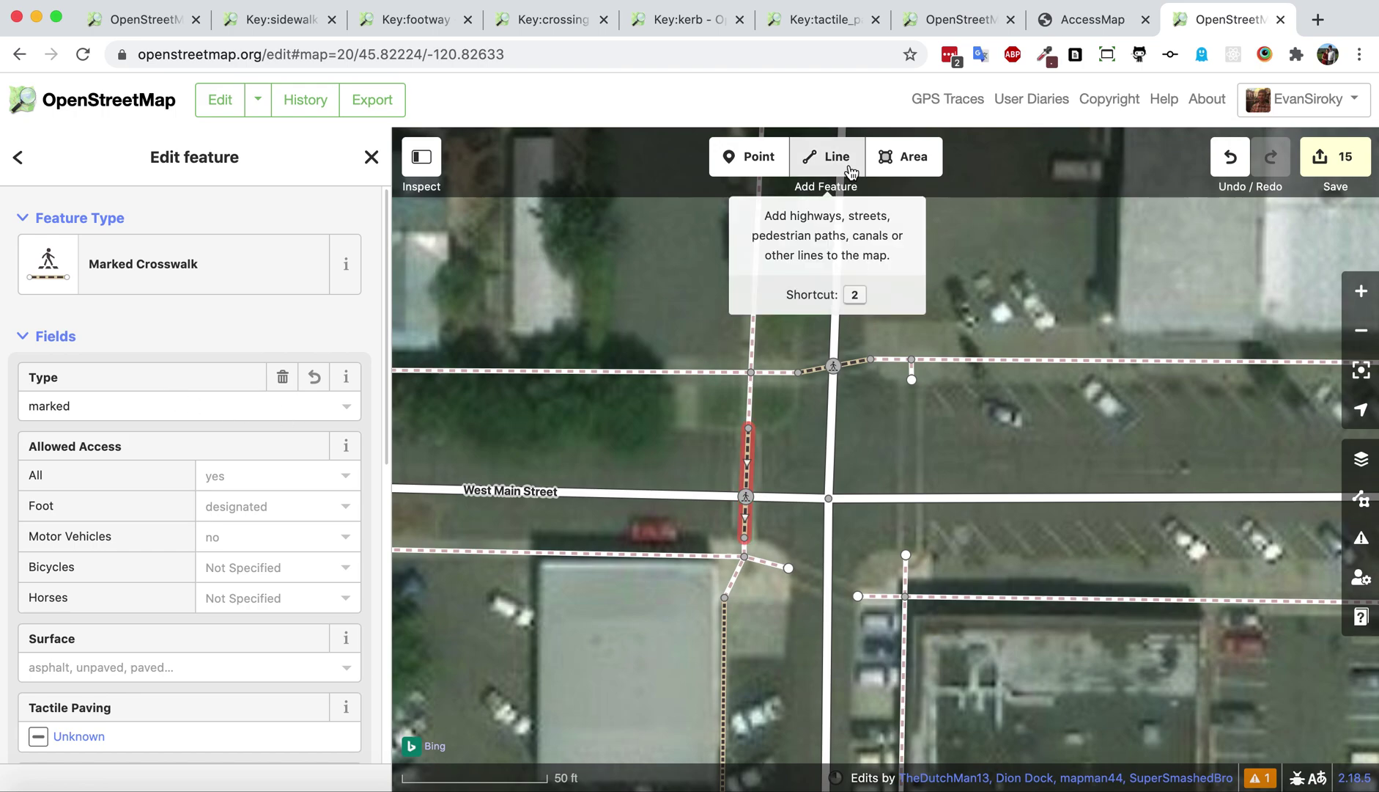
Draw a Marked Crosswalk across South Golden Street between the two south-side sidewalk ends and connect it to the street
key(2)
click(790, 568)
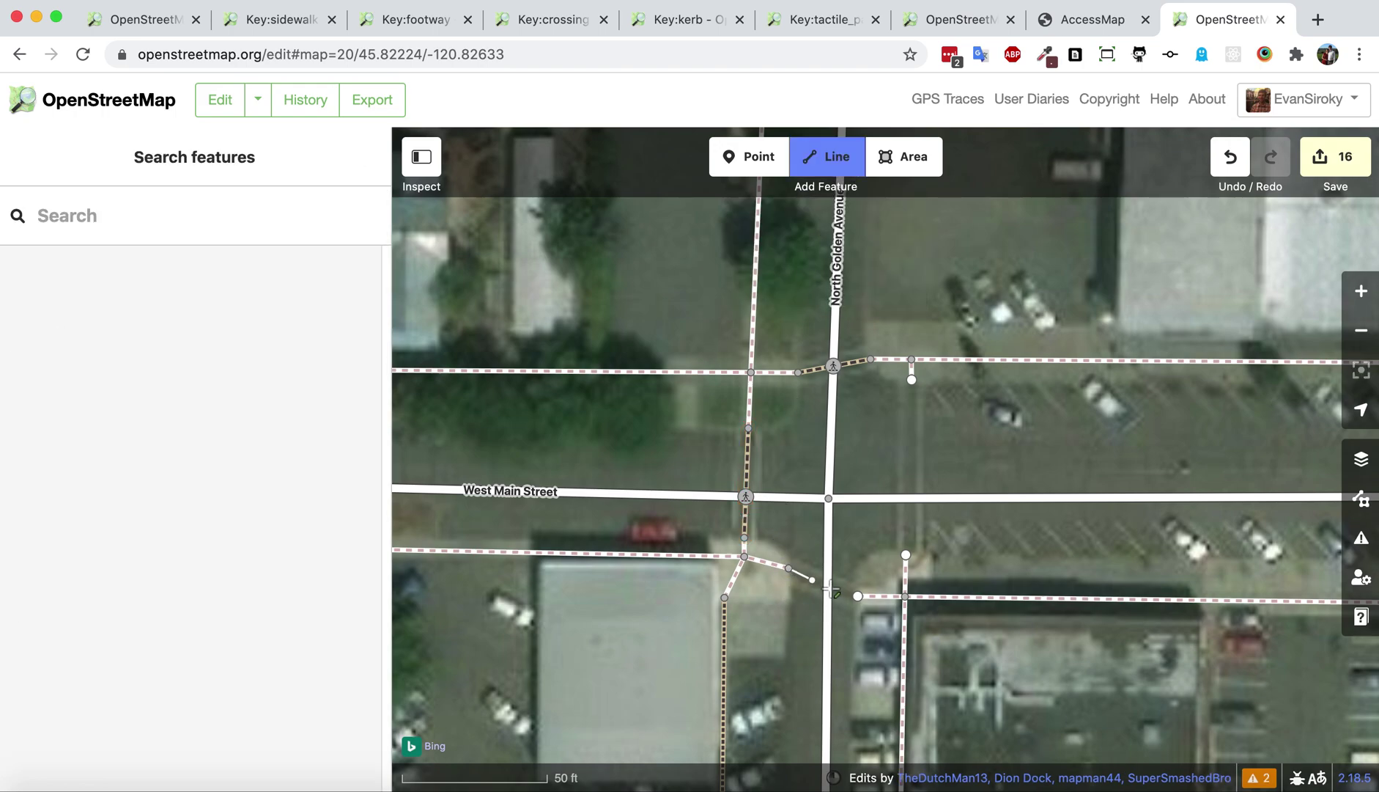
double_click(859, 597)
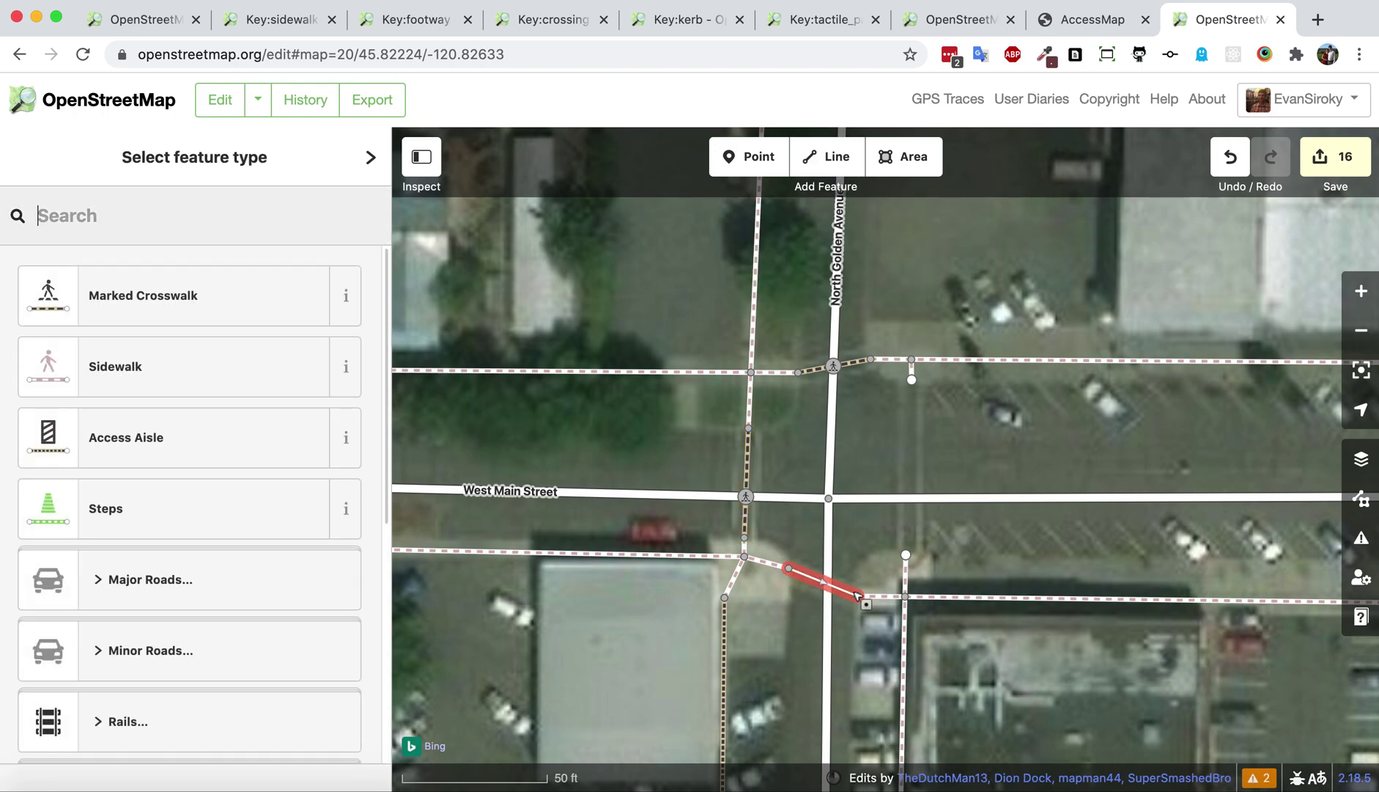
click(154, 292)
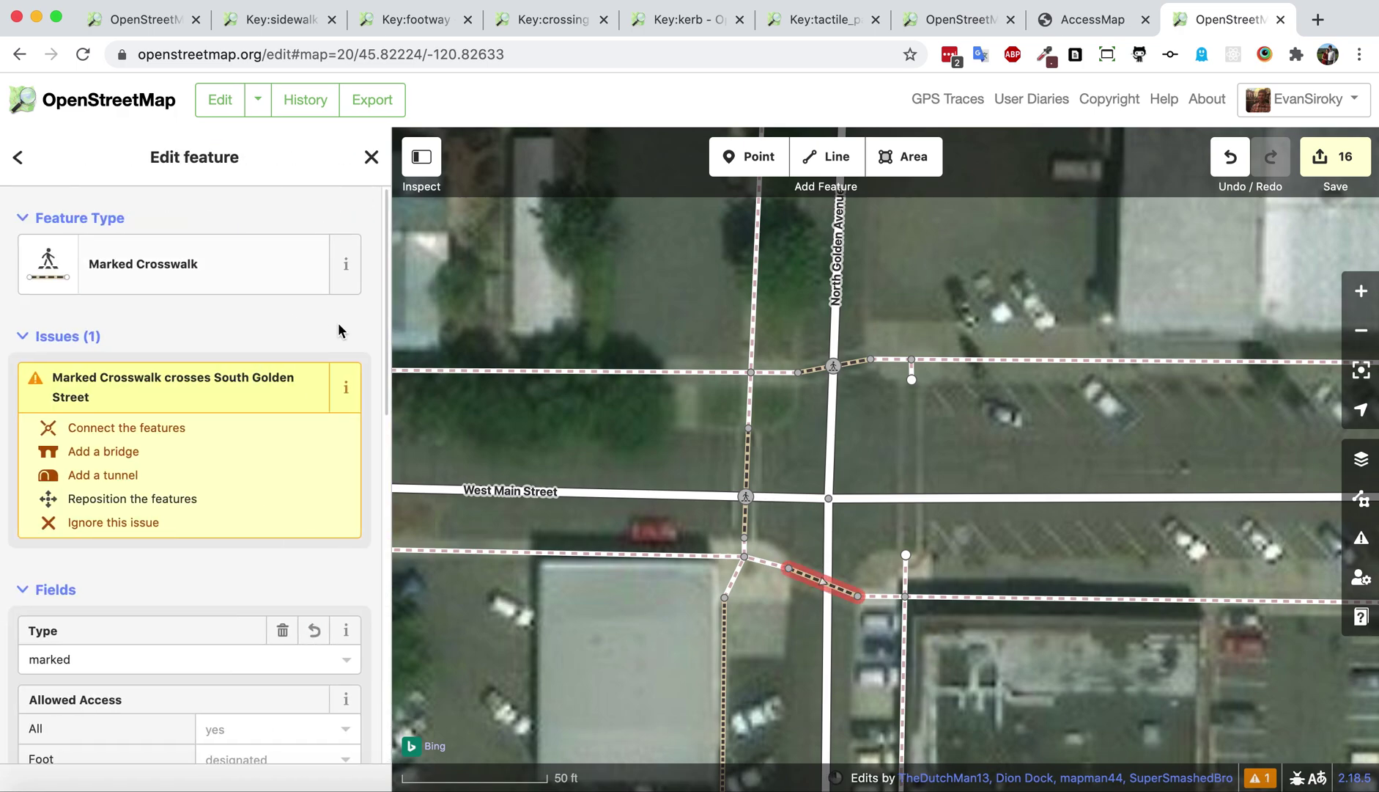
click(144, 428)
Draw a Marked Crosswalk across West Main Street on the intersection's east side and connect it to the street
click(828, 156)
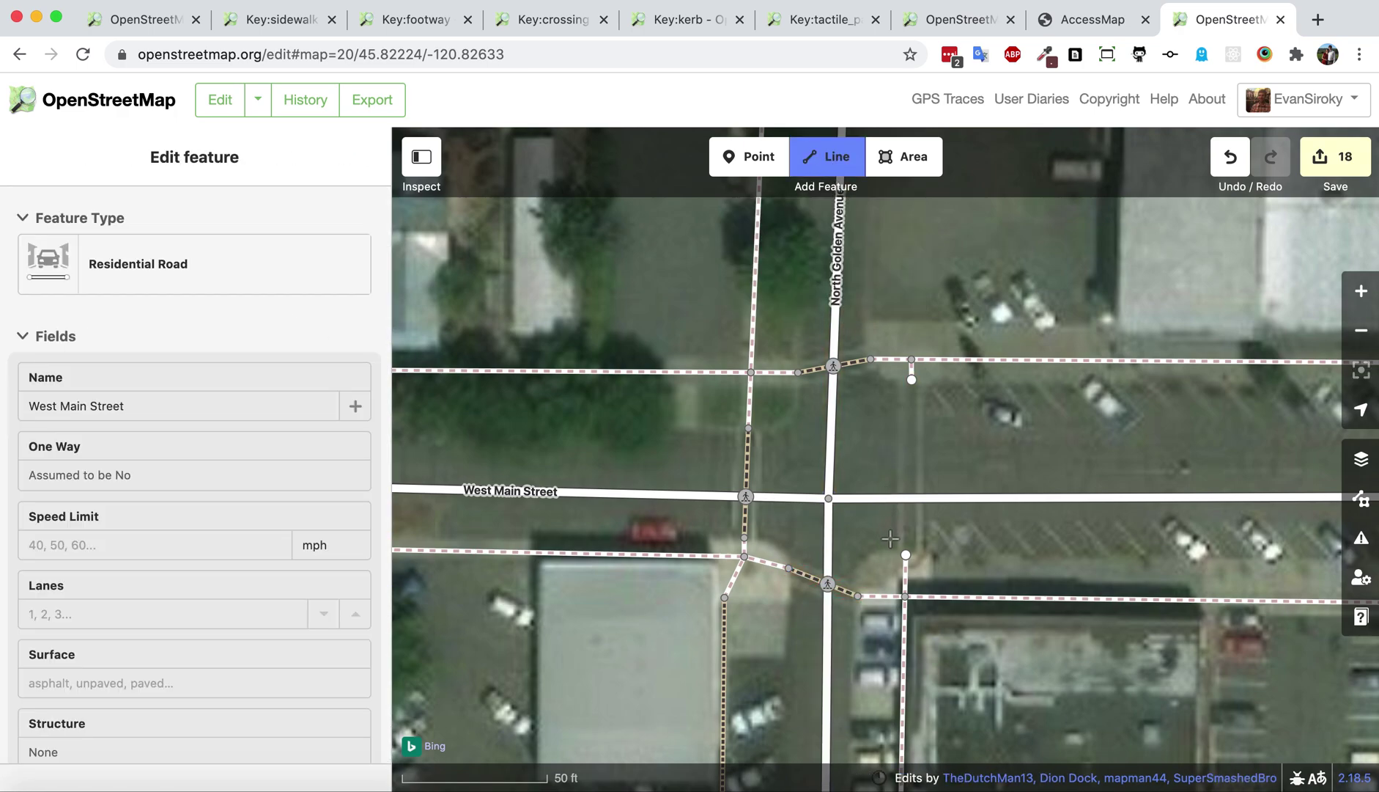
click(906, 555)
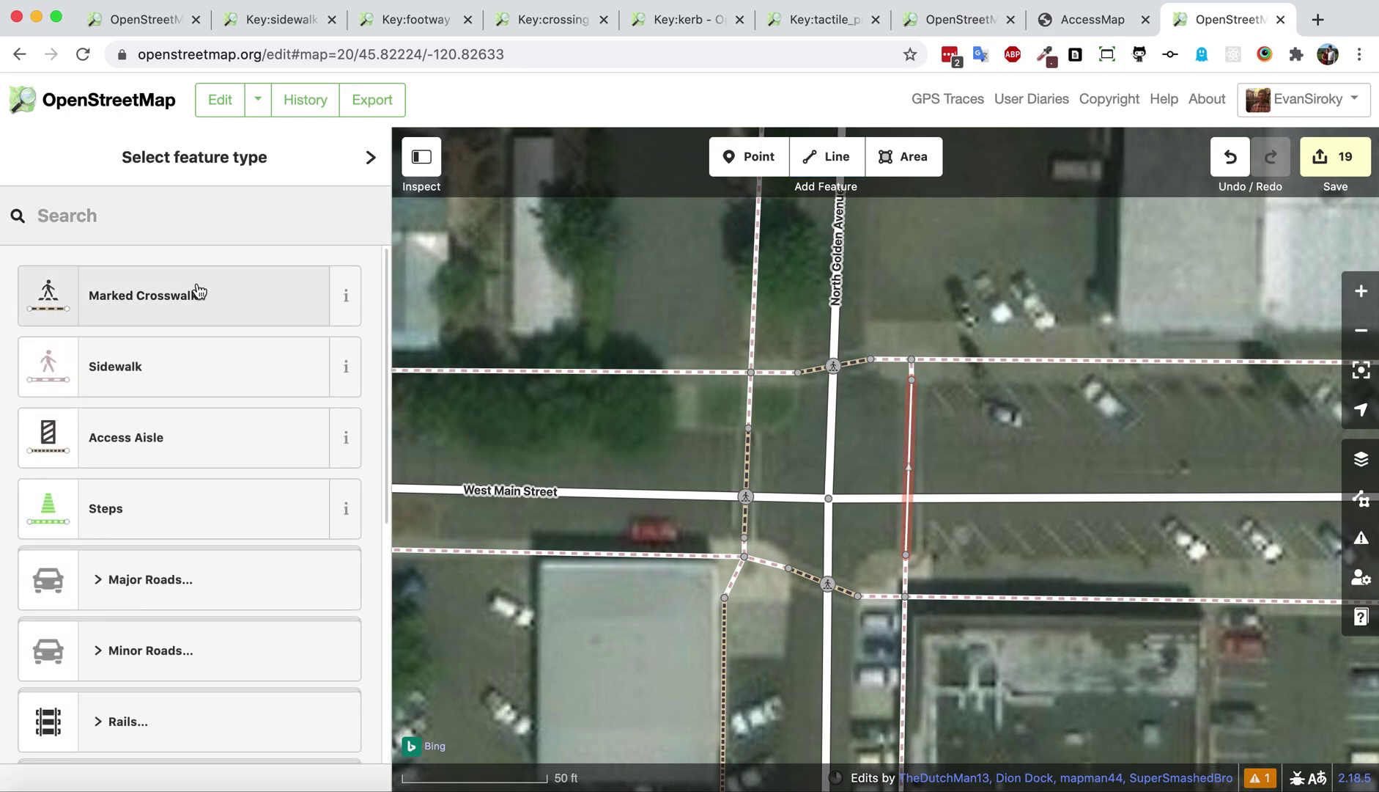
click(196, 293)
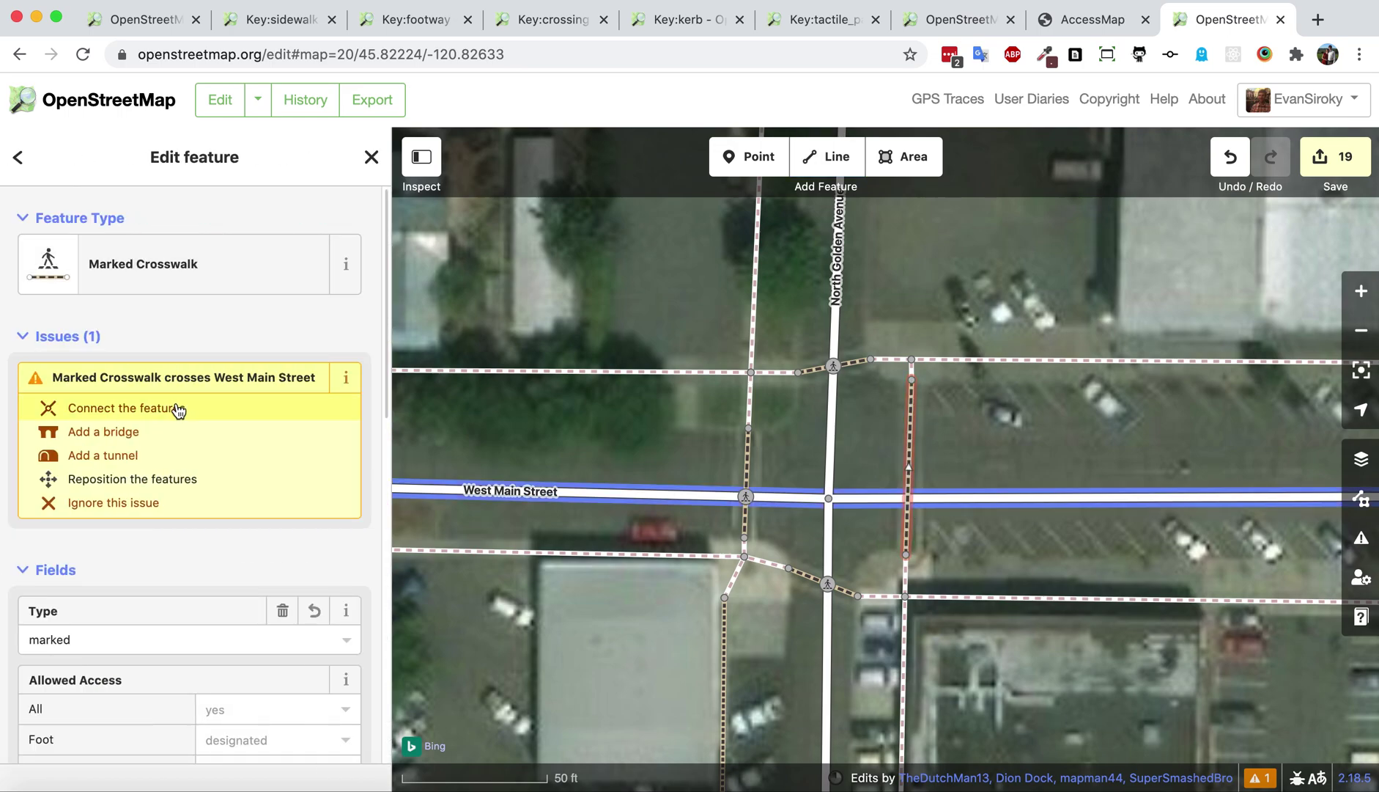
click(176, 407)
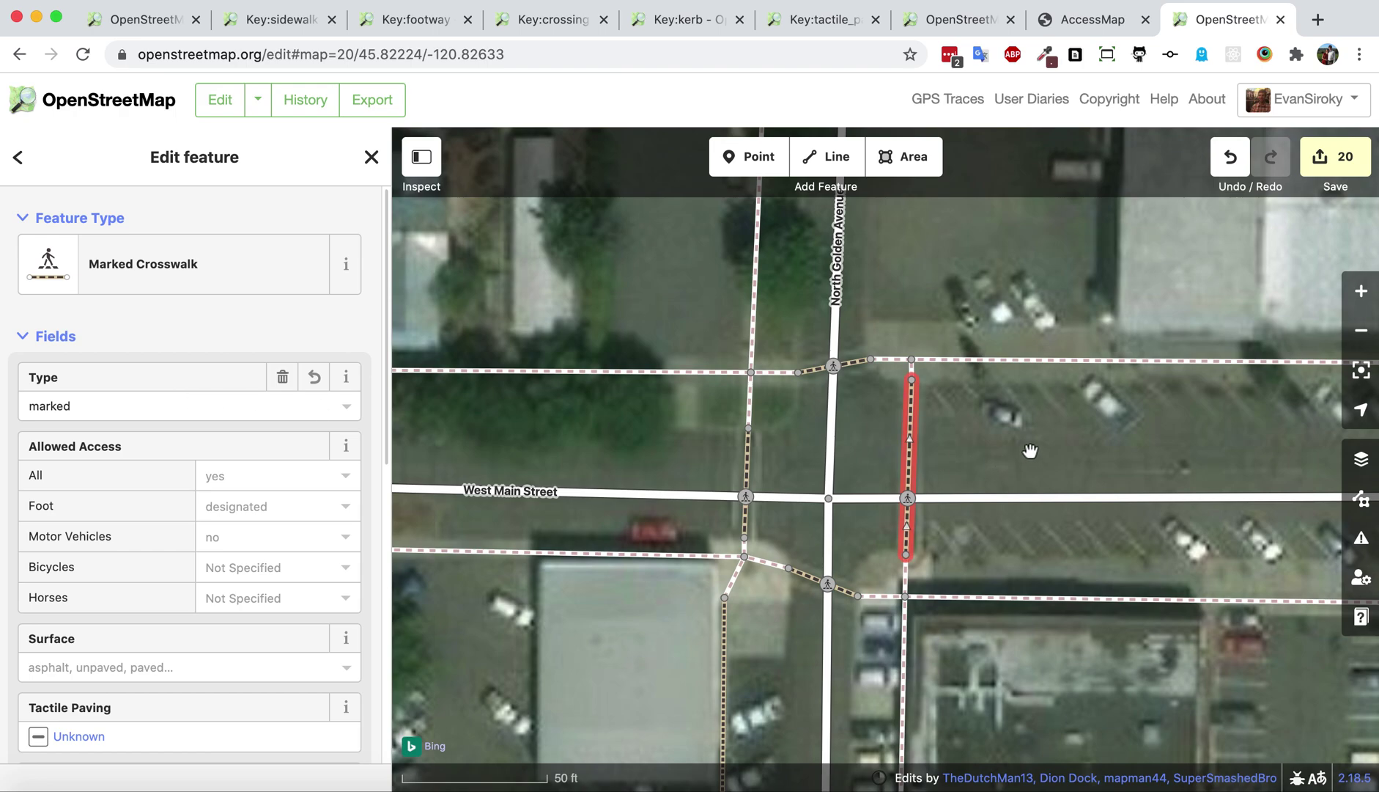
click(1019, 423)
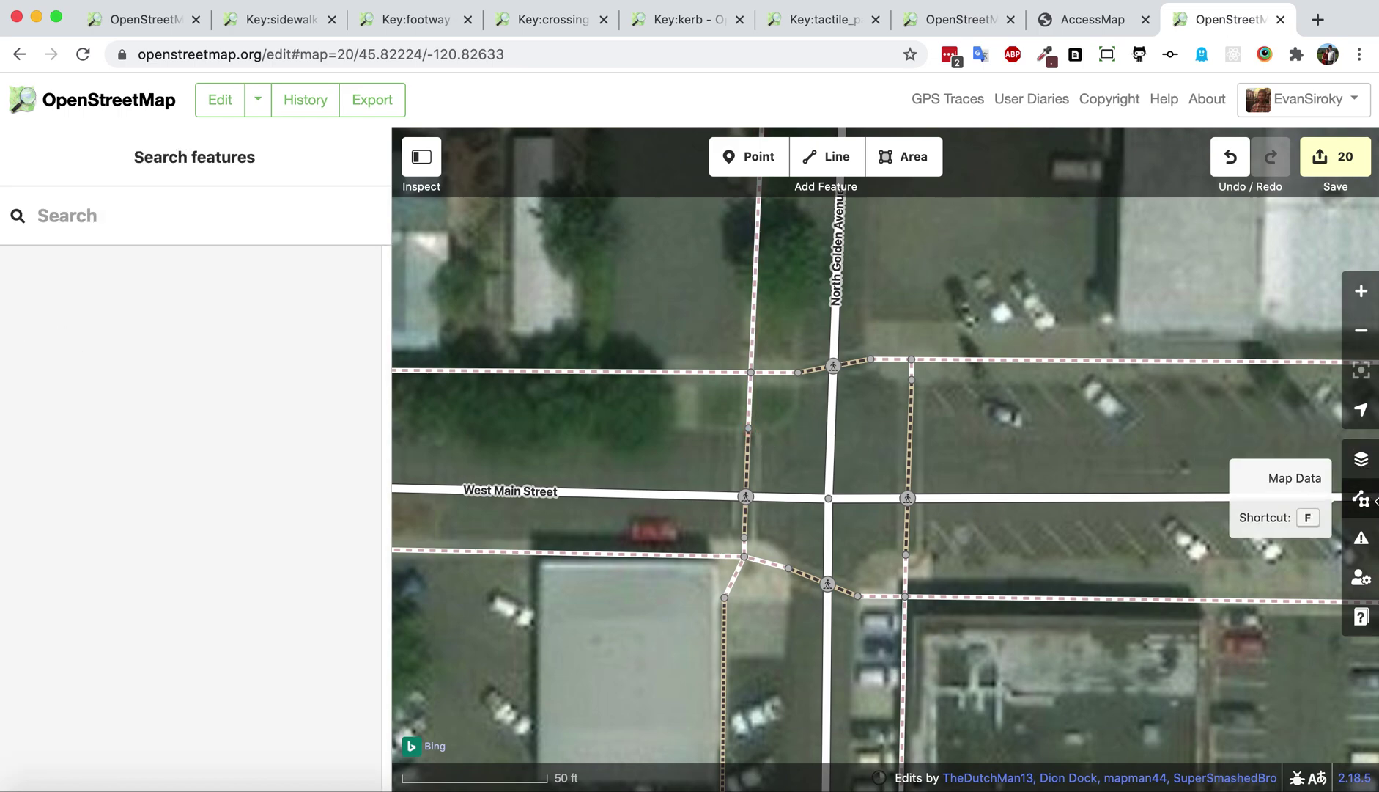
Turn on the Bing Streetside photo overlay and examine the northwest corner's curb ramps and tactile paving
click(1361, 499)
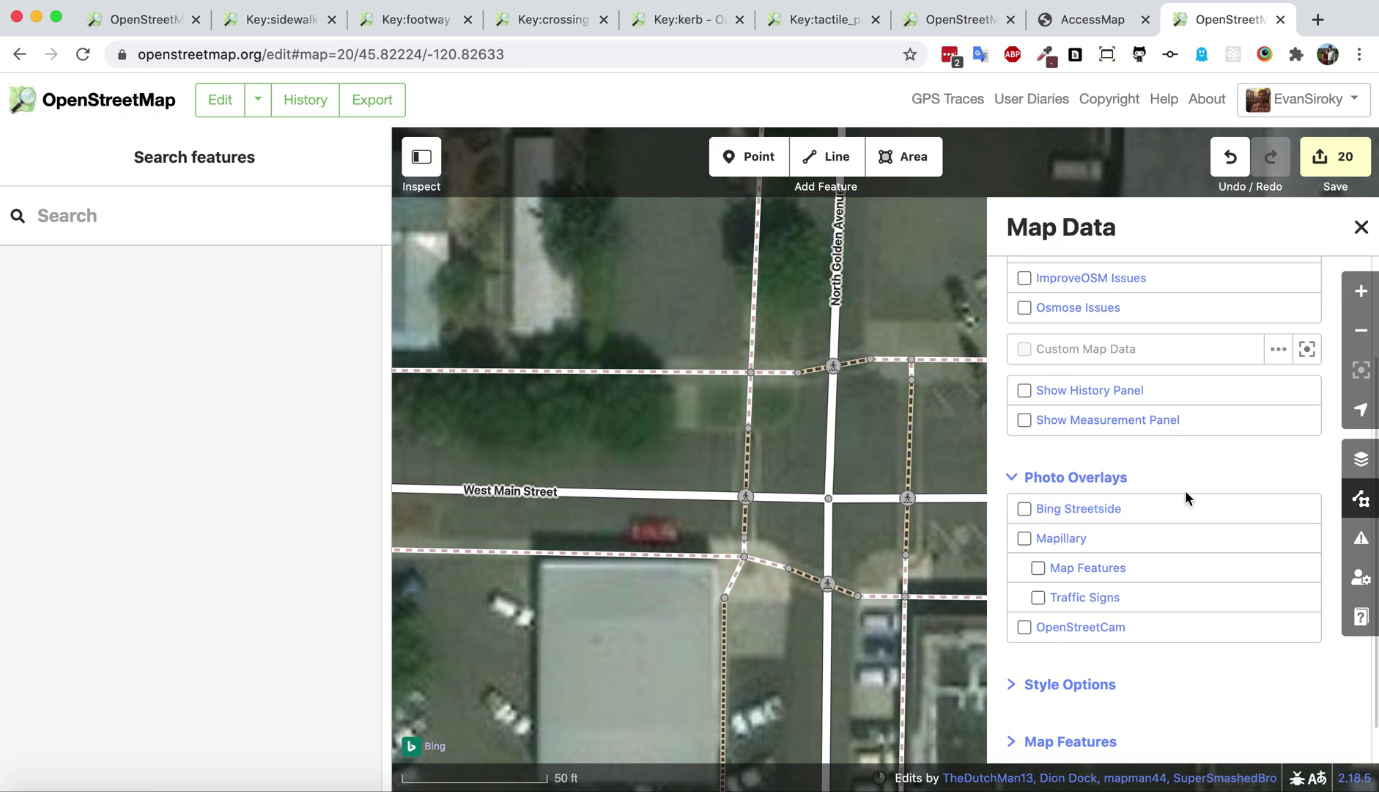
click(1025, 508)
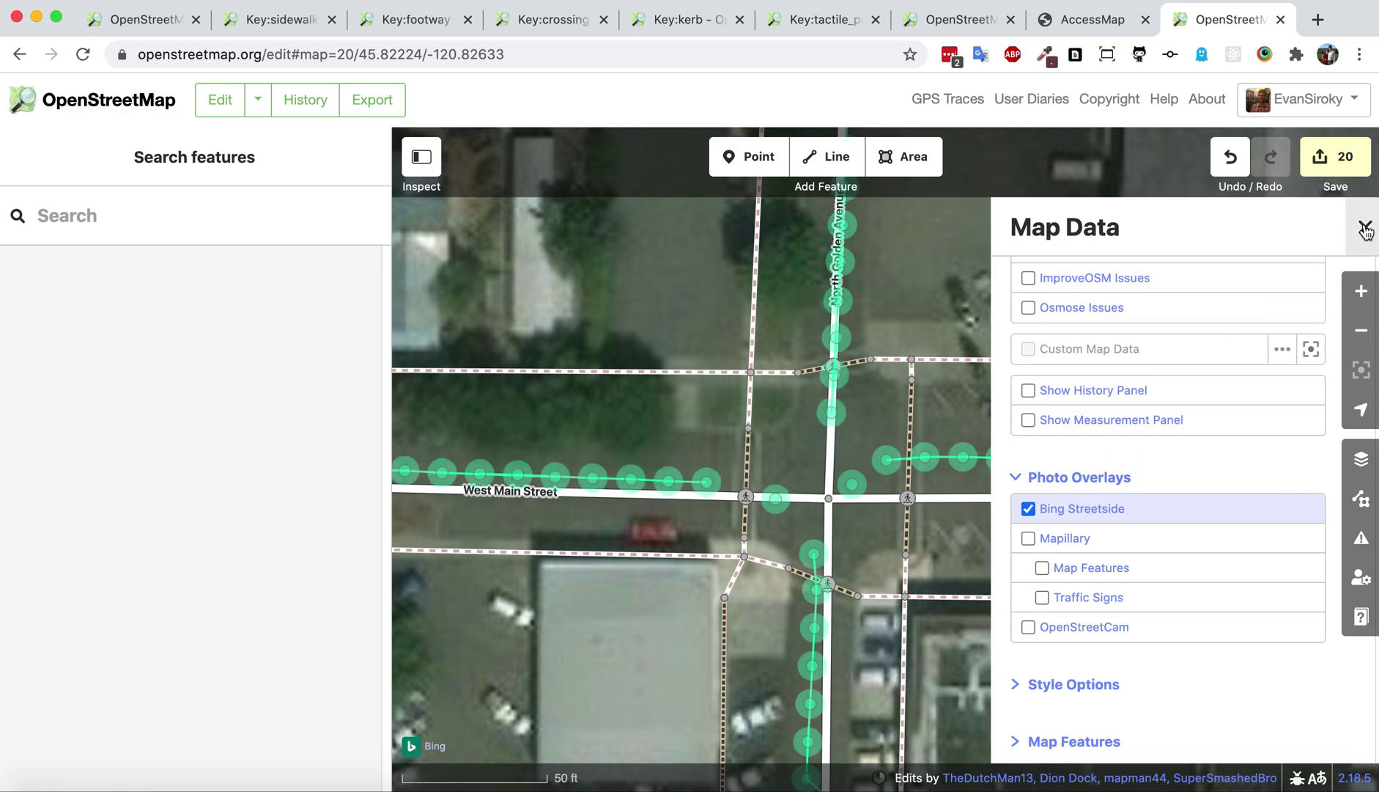
click(1361, 227)
click(885, 462)
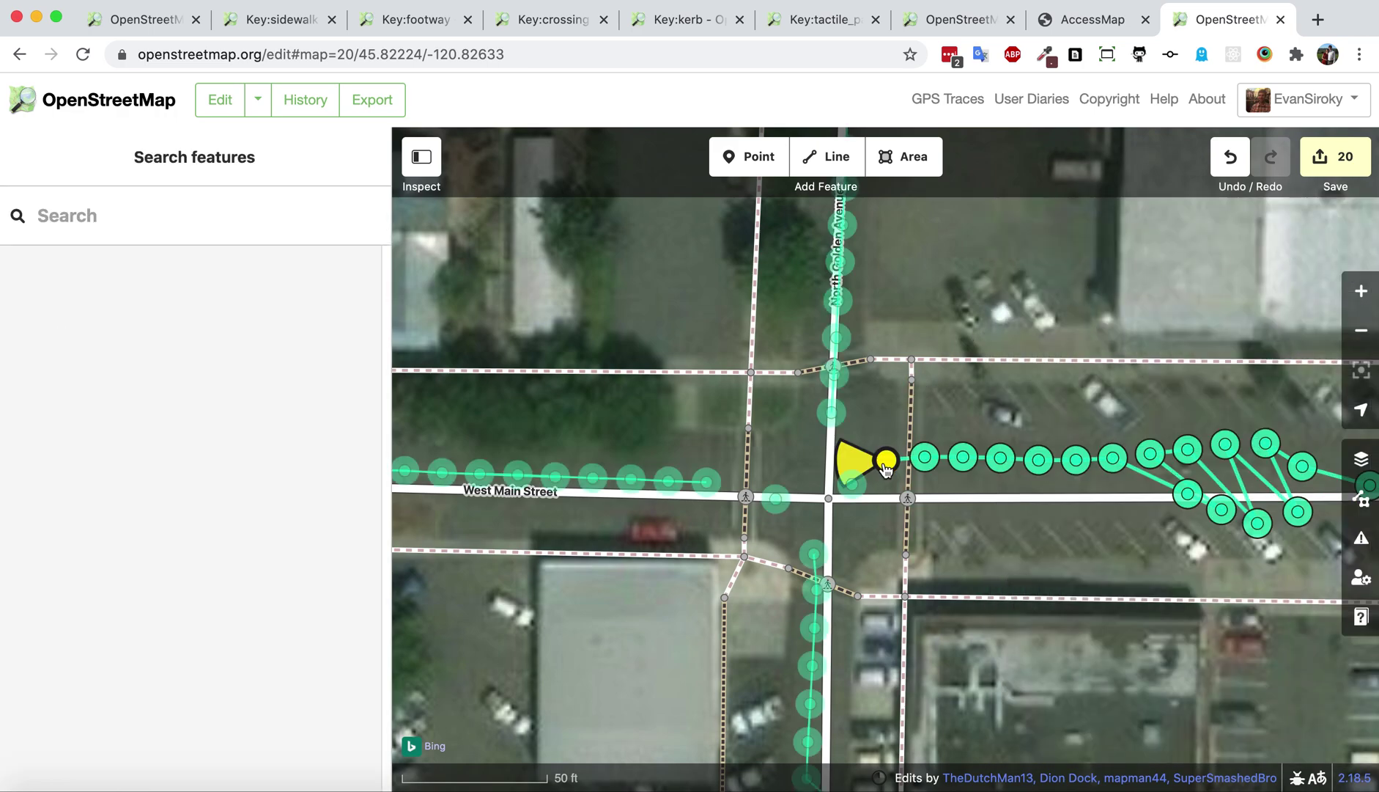
drag(947, 544, 606, 459)
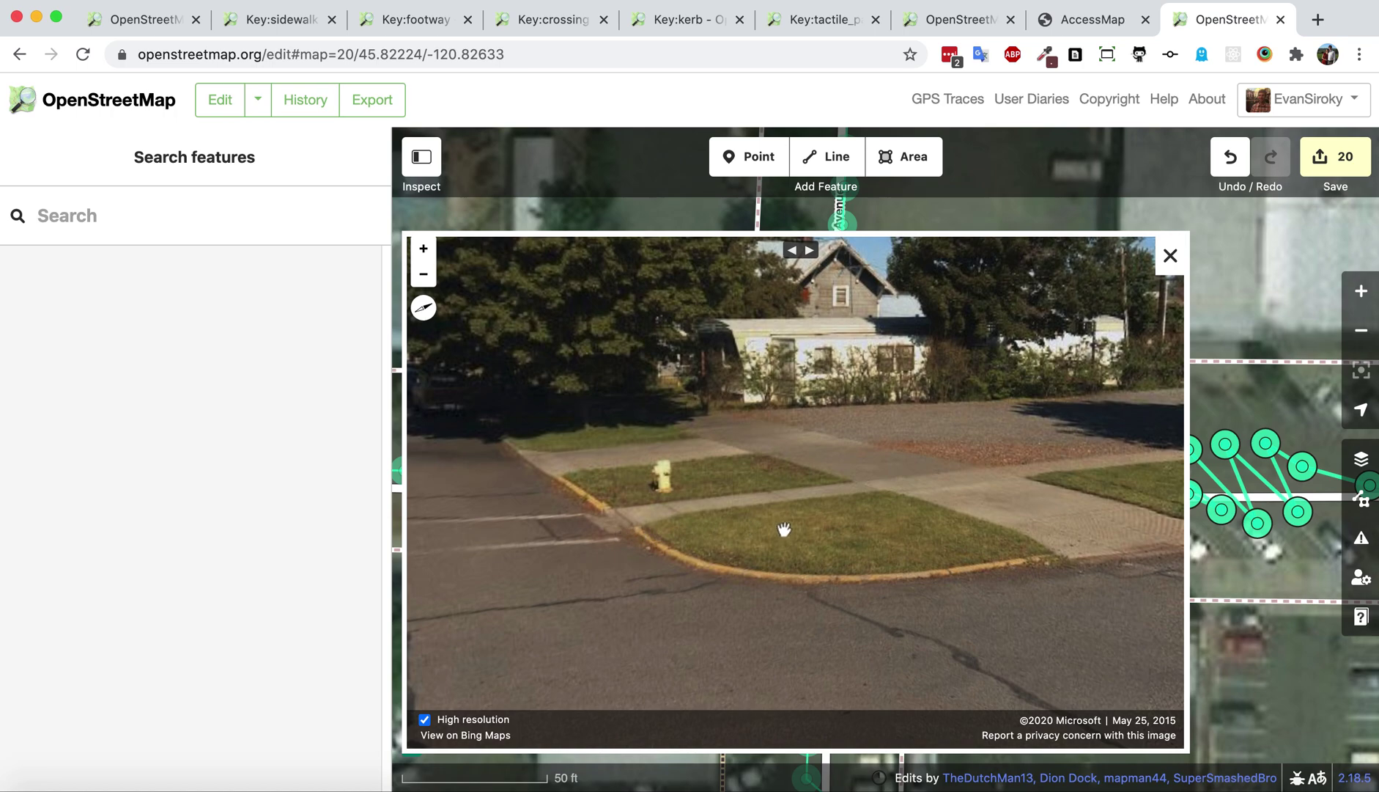
drag(1076, 536, 516, 550)
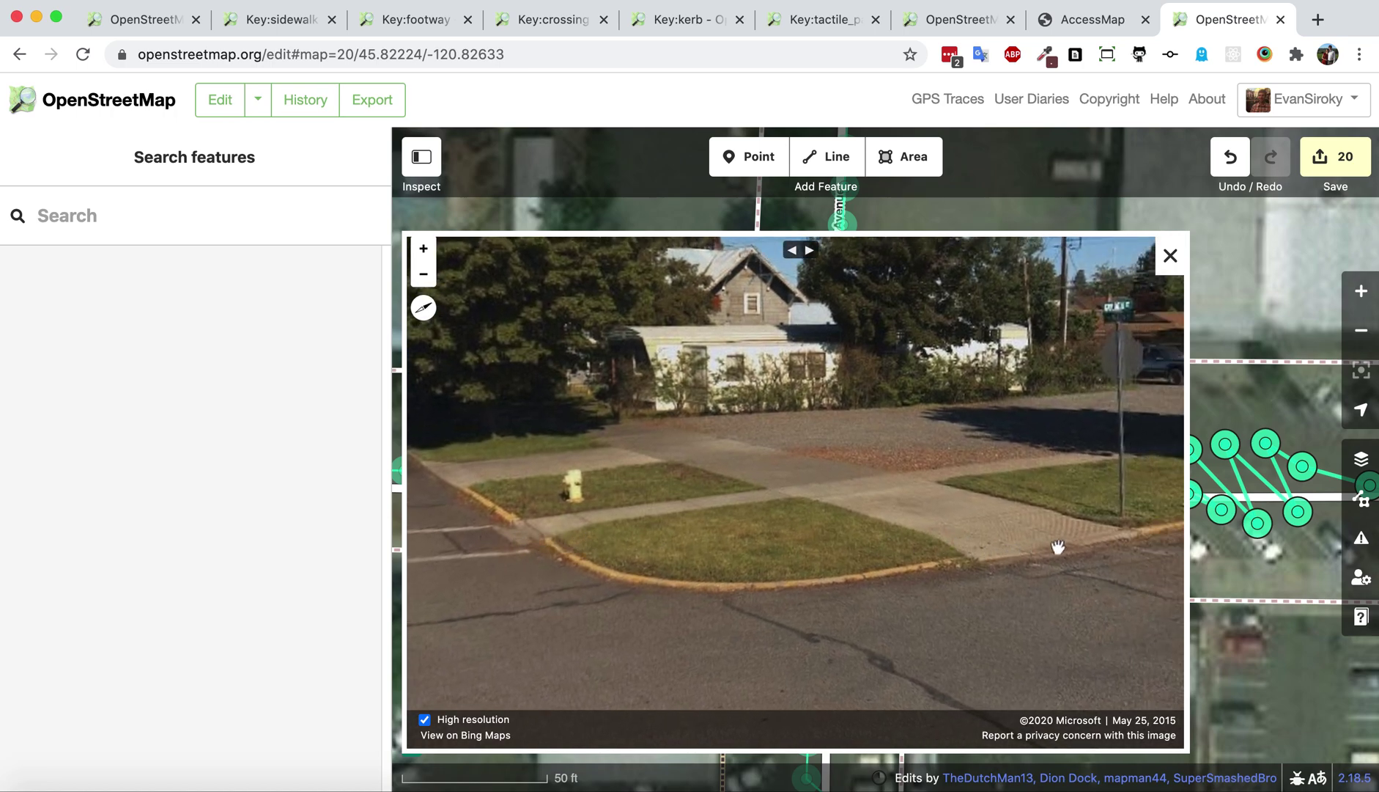
click(1168, 268)
Make the west end node of the North Golden Avenue crosswalk a Lowered Curb with Tactile Paving set to No
click(798, 373)
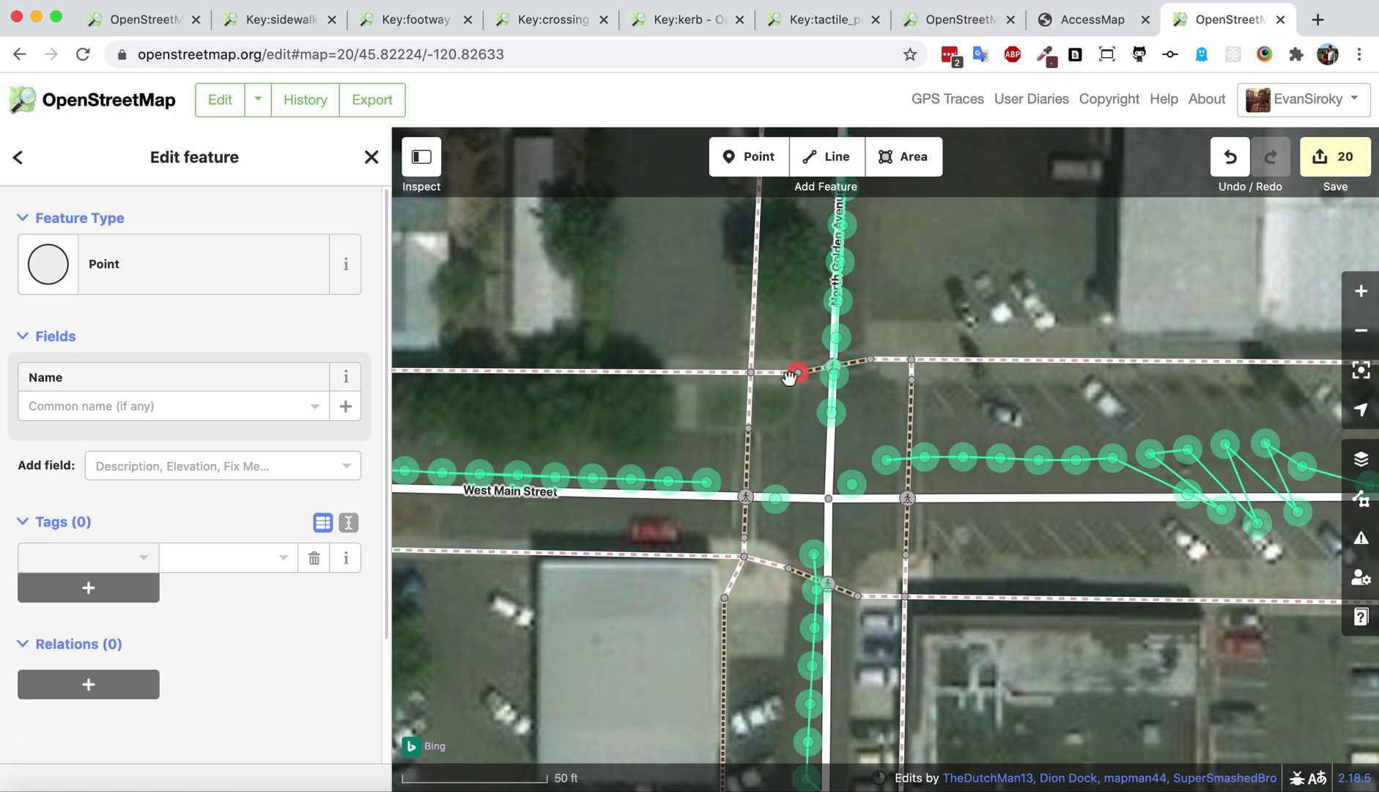
click(605, 359)
click(137, 273)
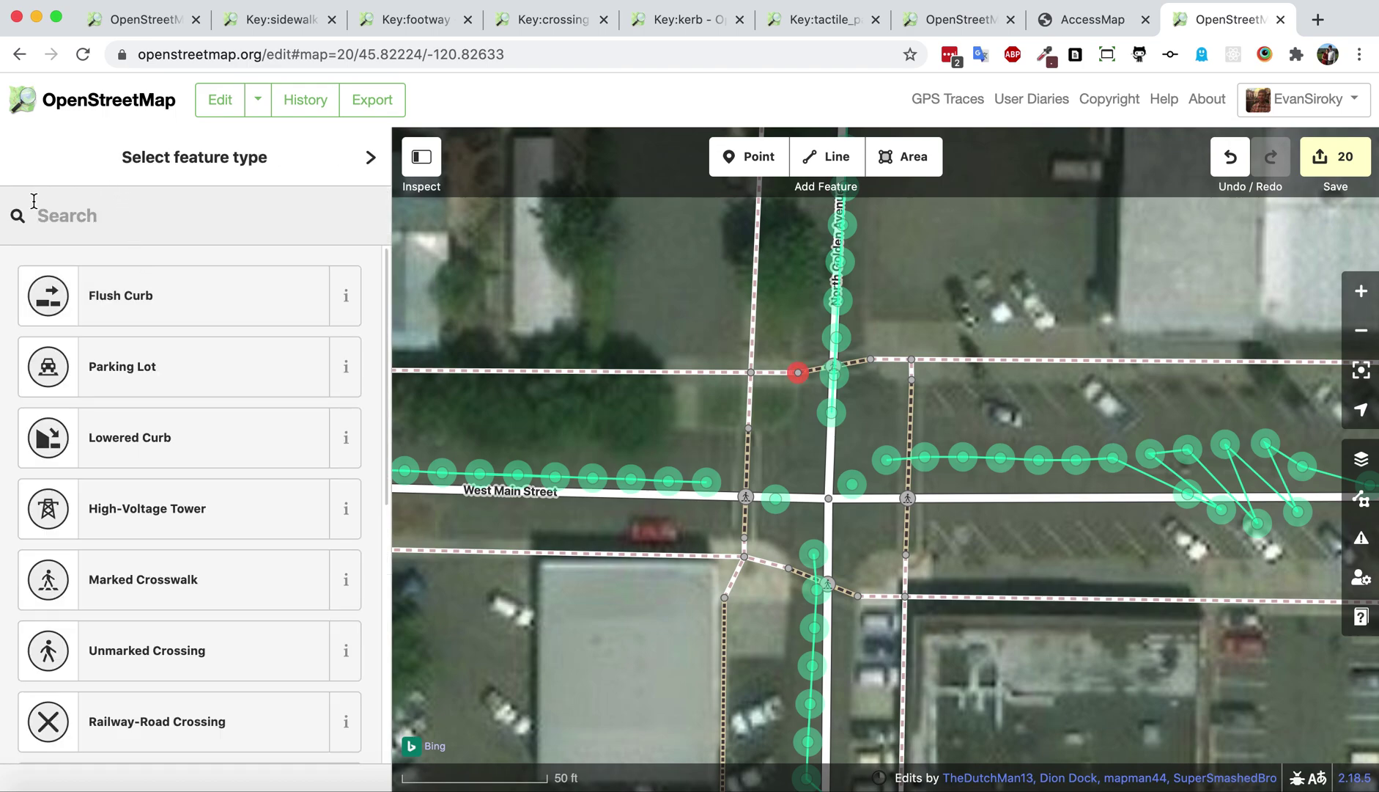
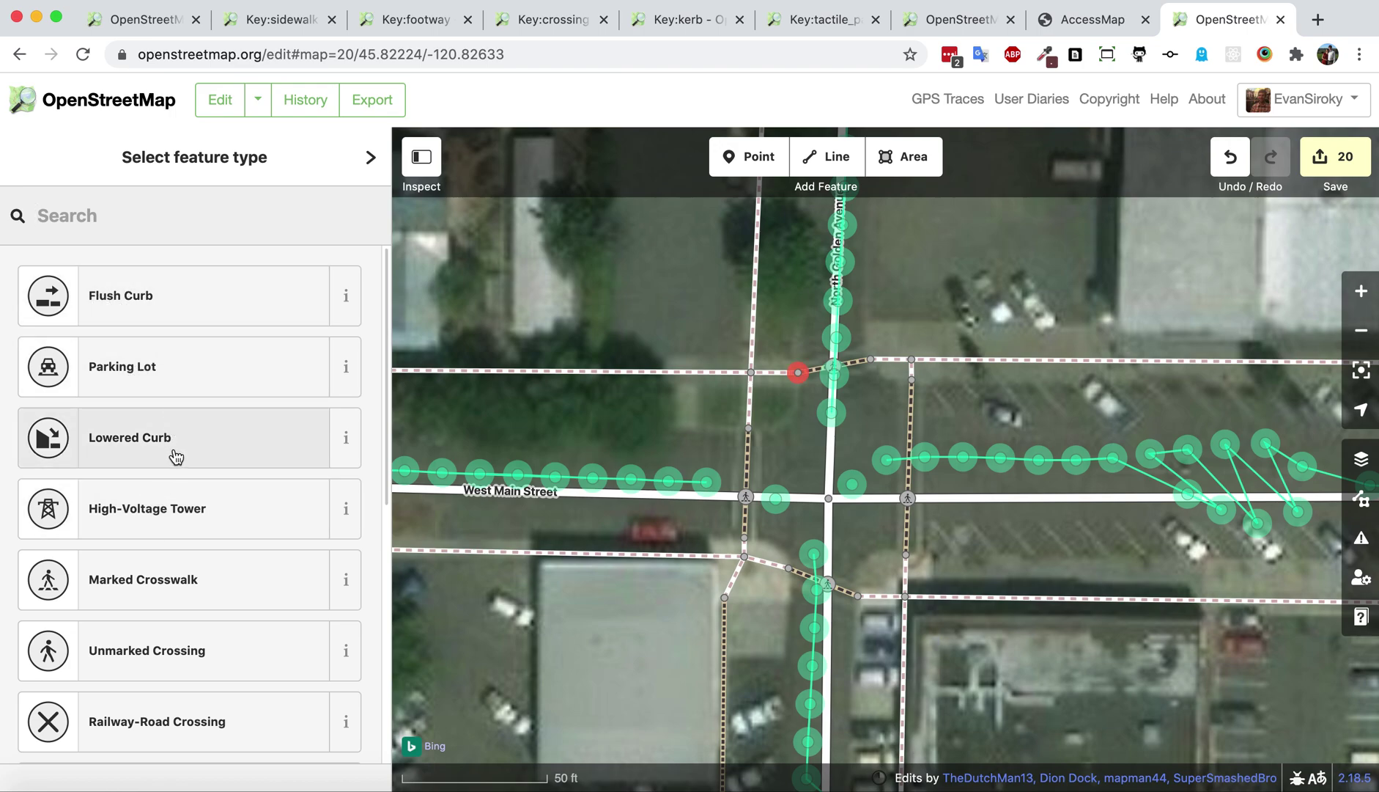
text(lower)
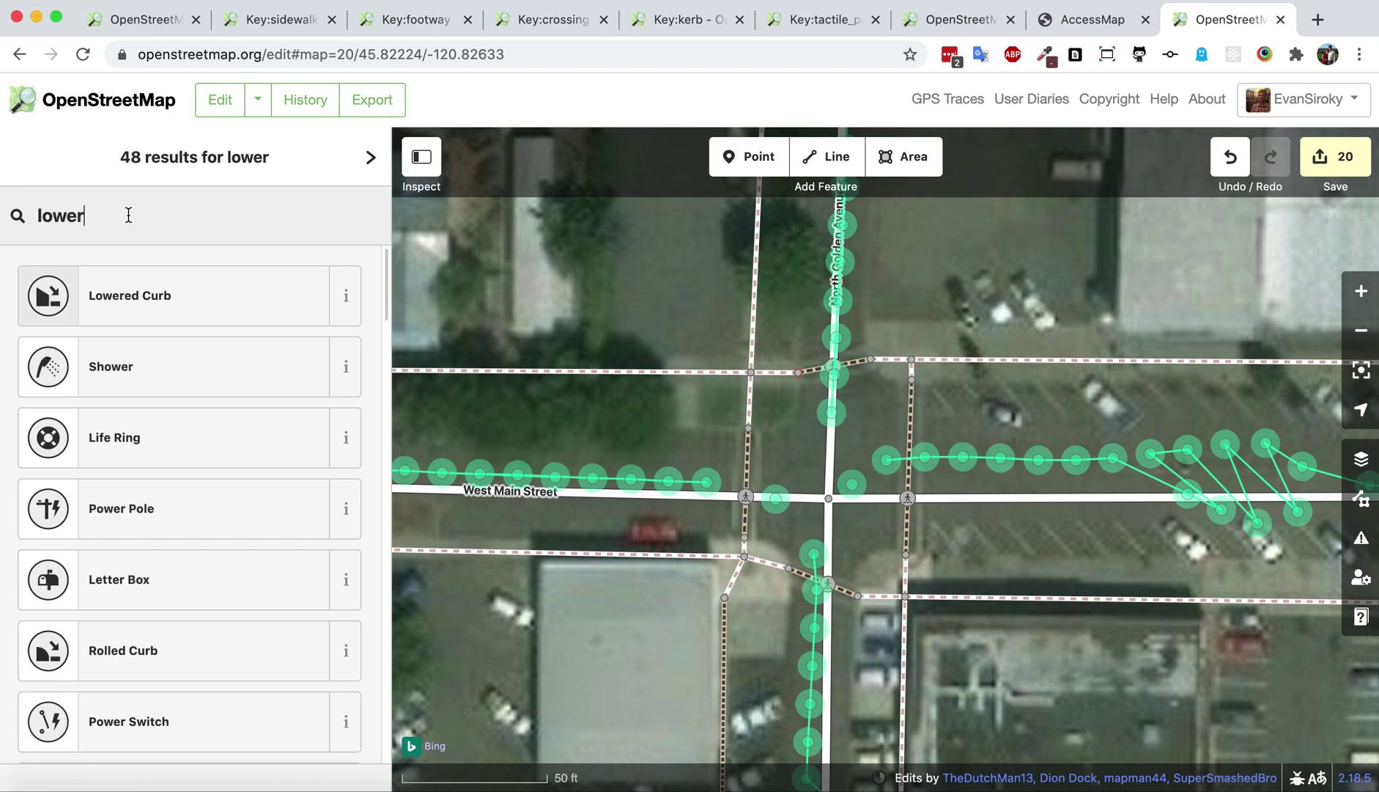
click(168, 302)
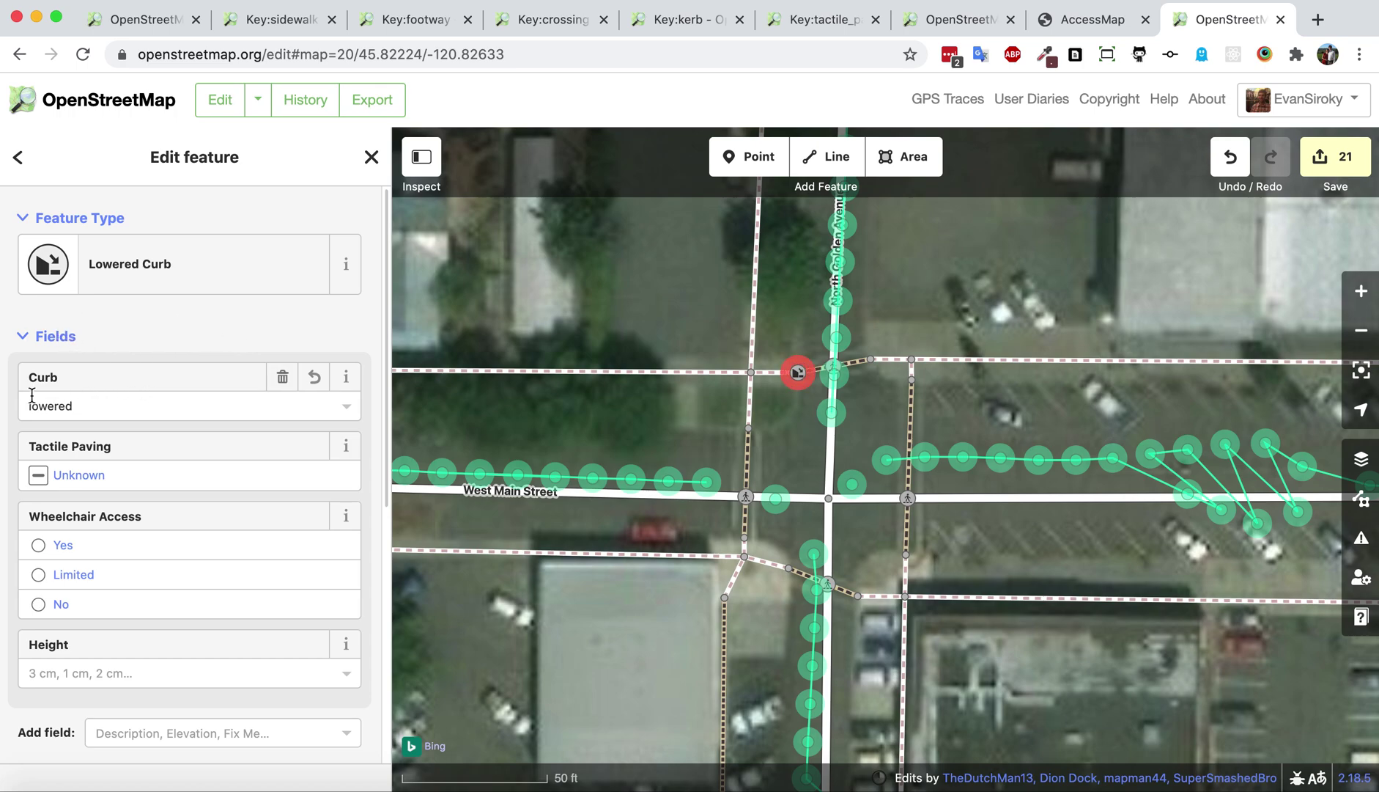
scroll(68, 410, down, 5)
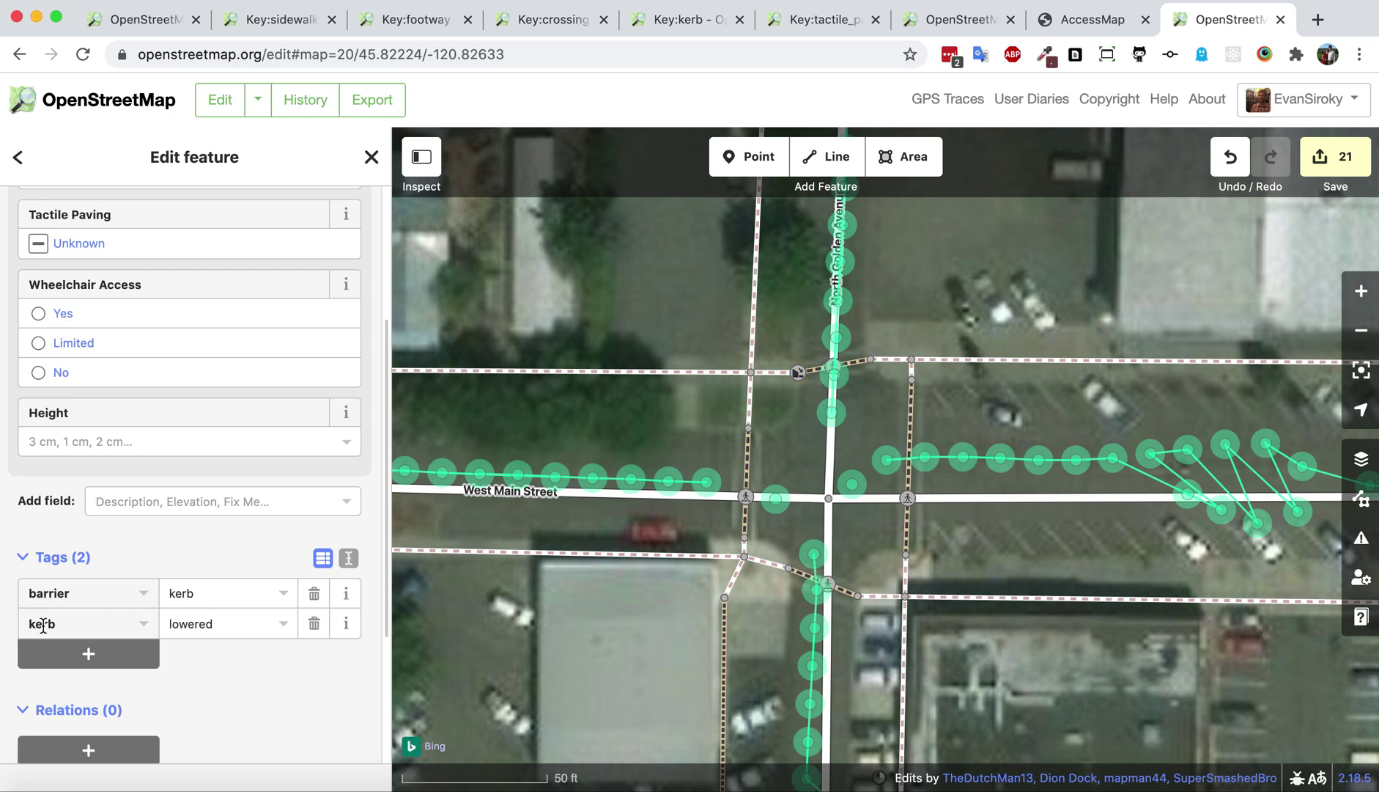
scroll(122, 487, up, 5)
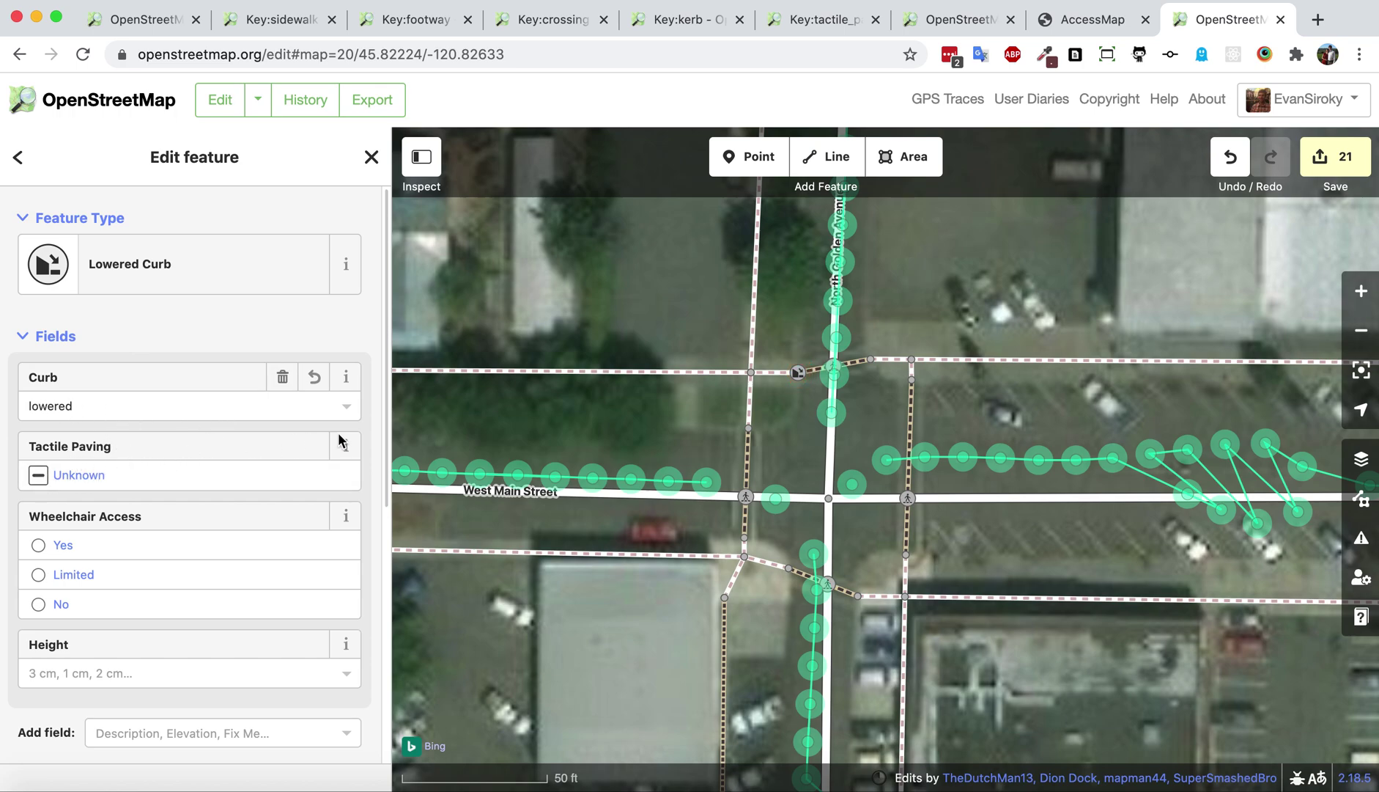
click(63, 481)
click(63, 481)
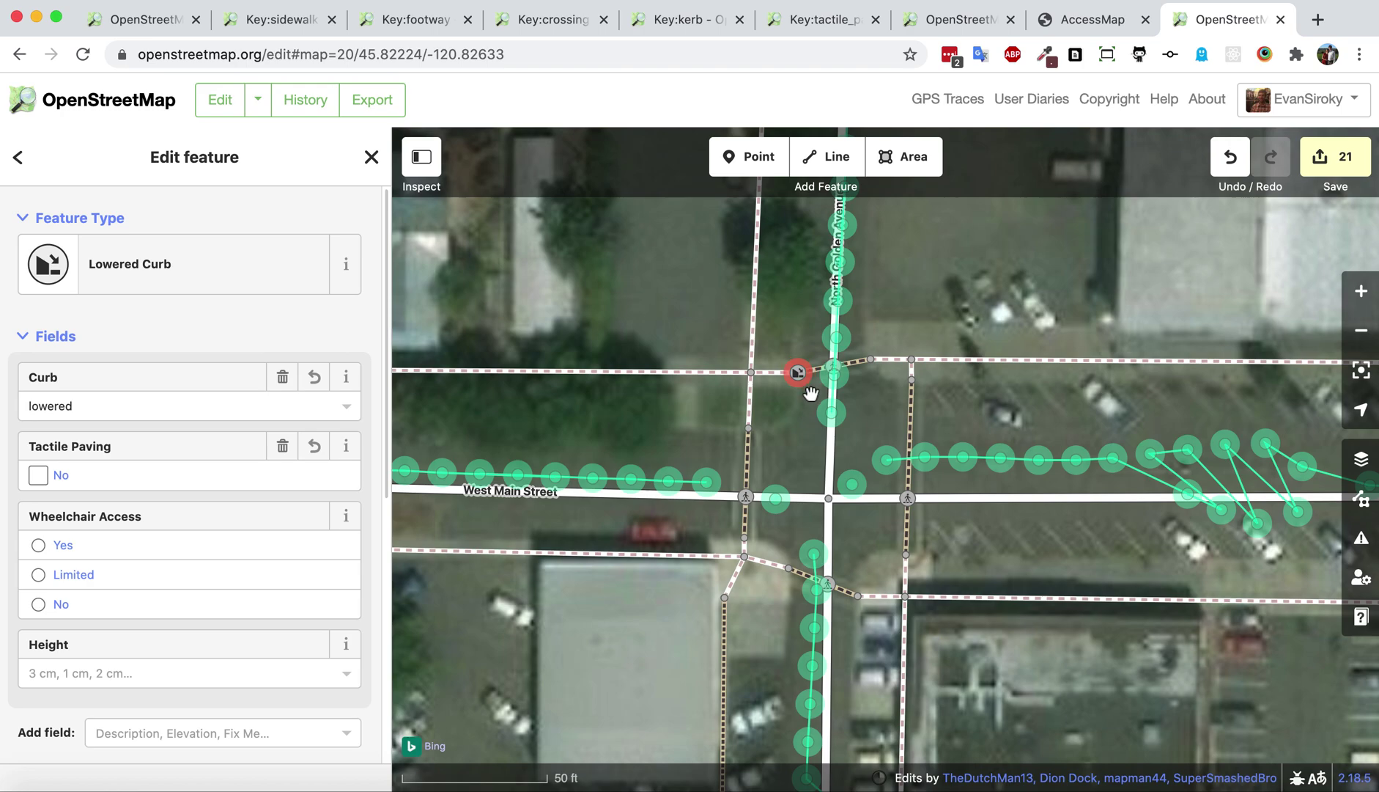
Make the north end node of the western West Main Street crosswalk a Lowered Curb with Tactile Paving set to No
click(752, 430)
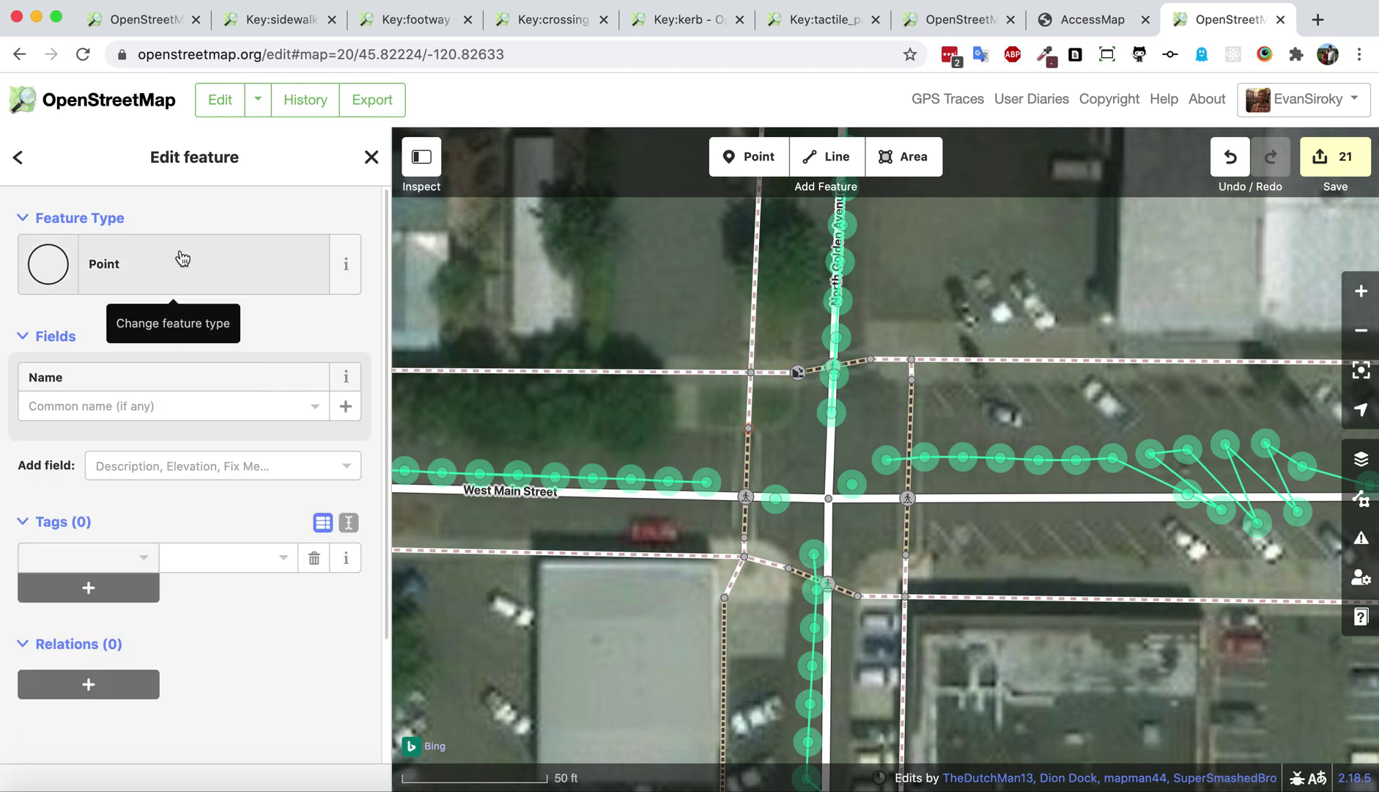
click(141, 276)
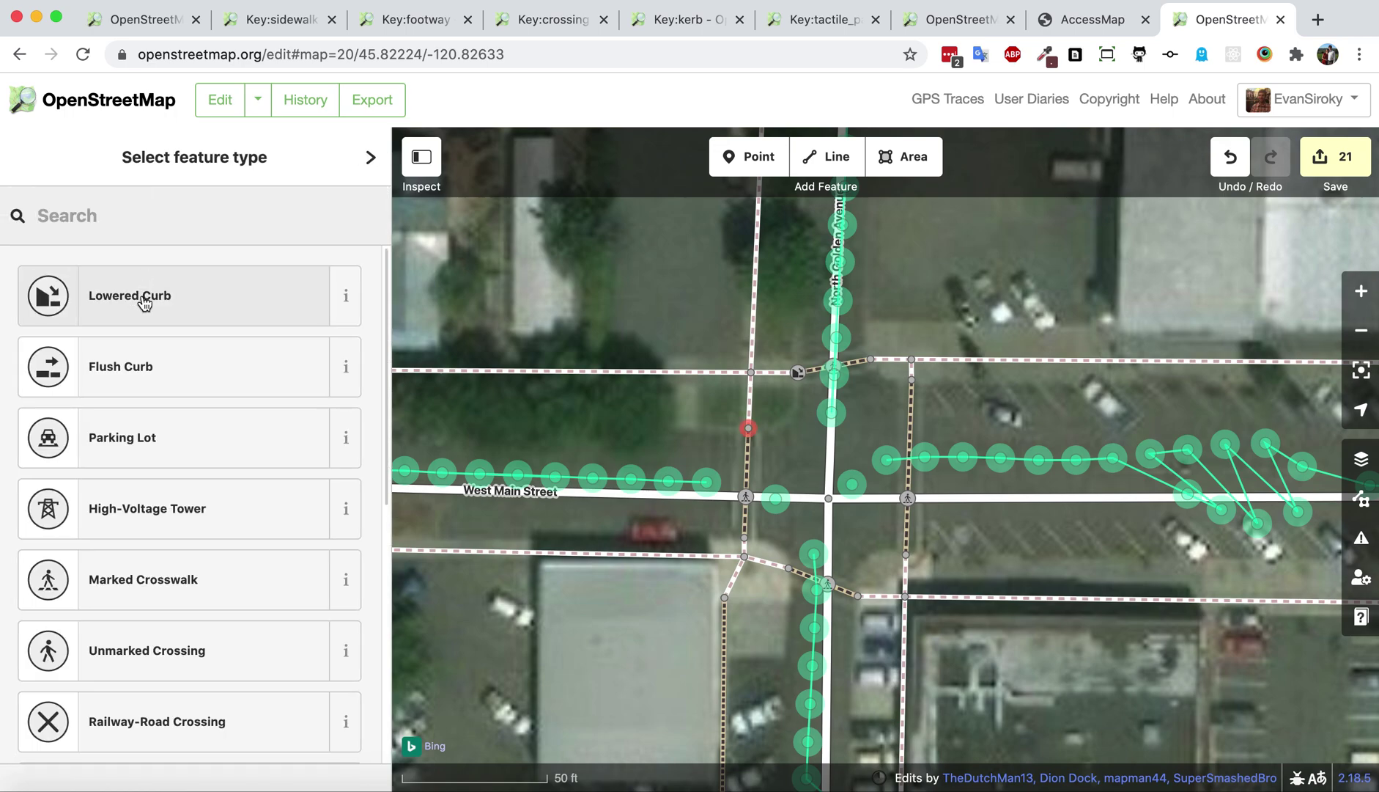
click(145, 300)
click(59, 478)
click(59, 478)
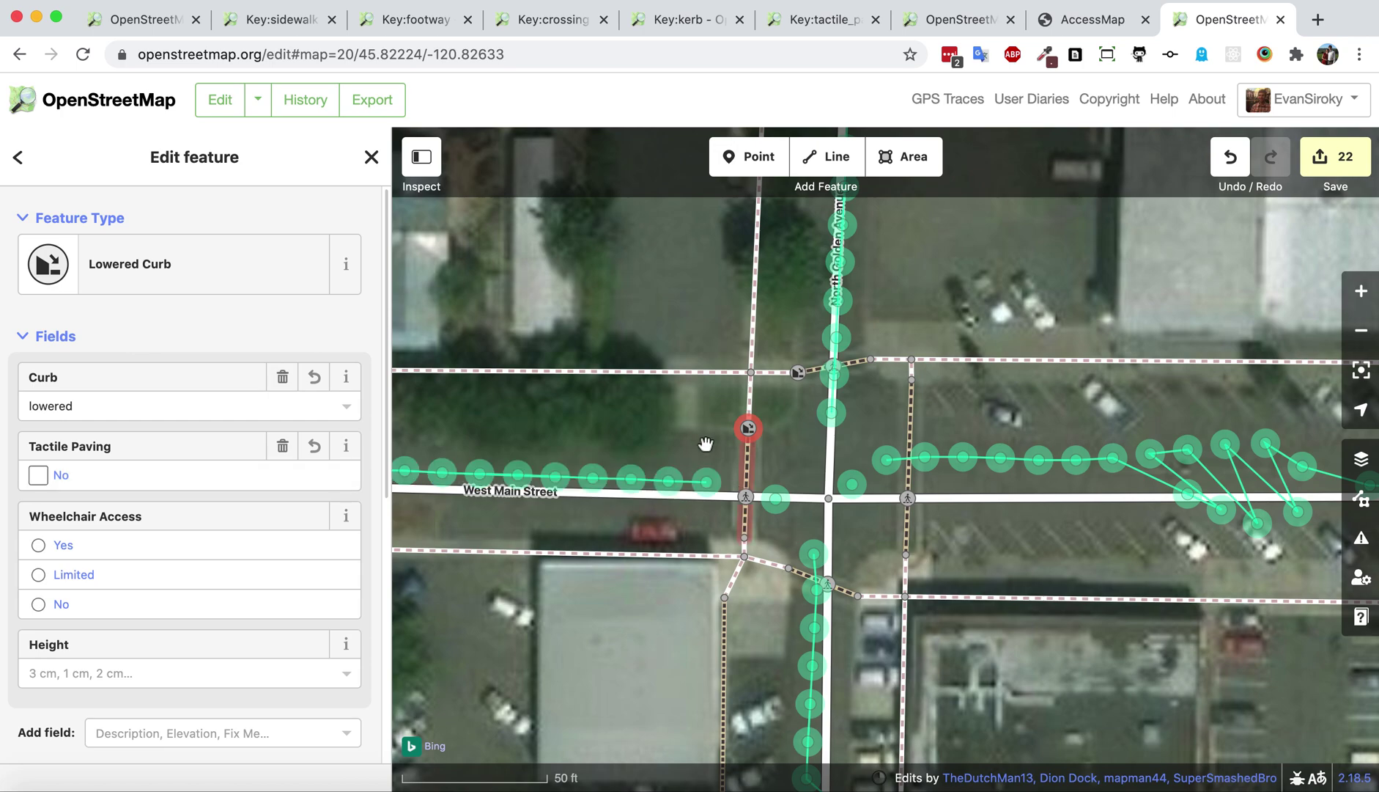
click(684, 433)
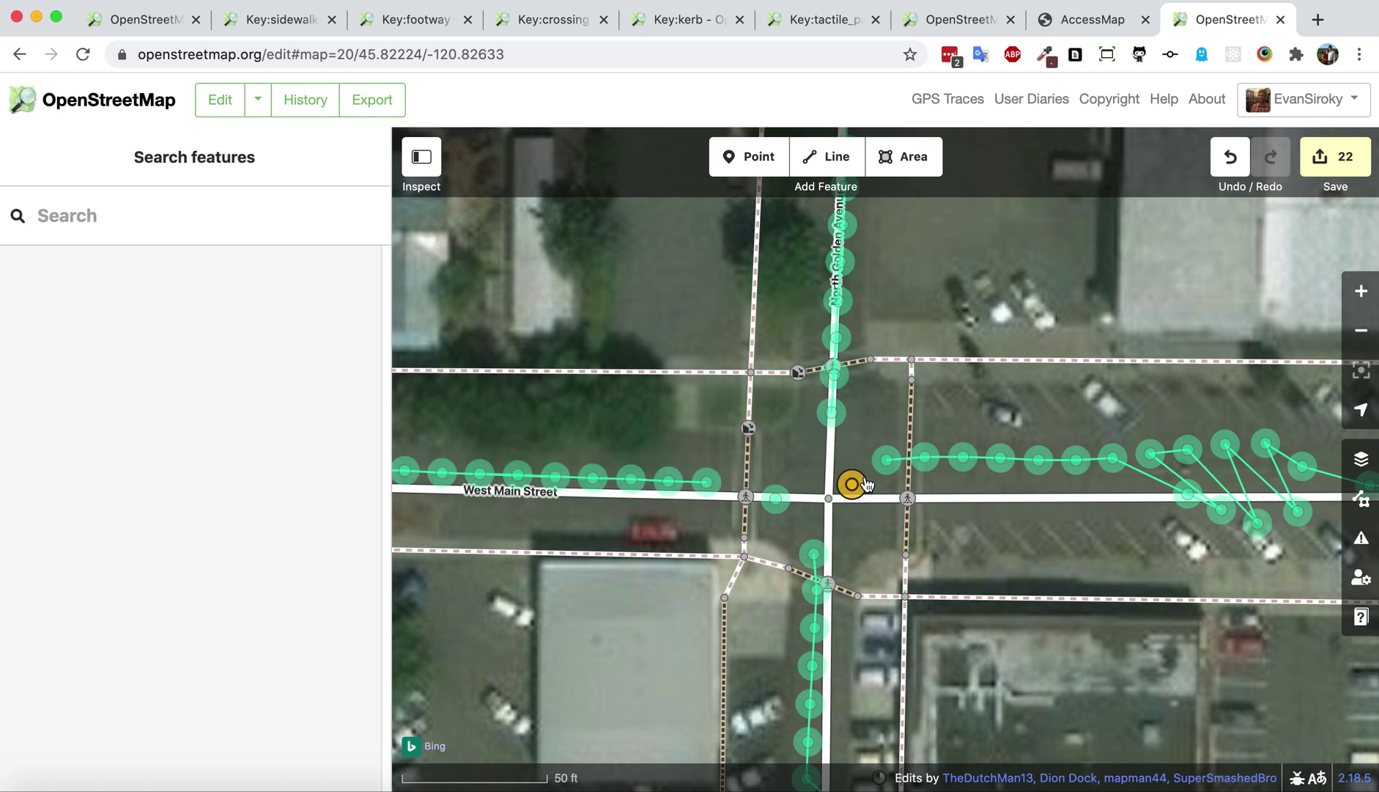
Examine the southwest corner's curb ramps and tactile paving in the Bing Streetside photo from the intersection's center
click(862, 486)
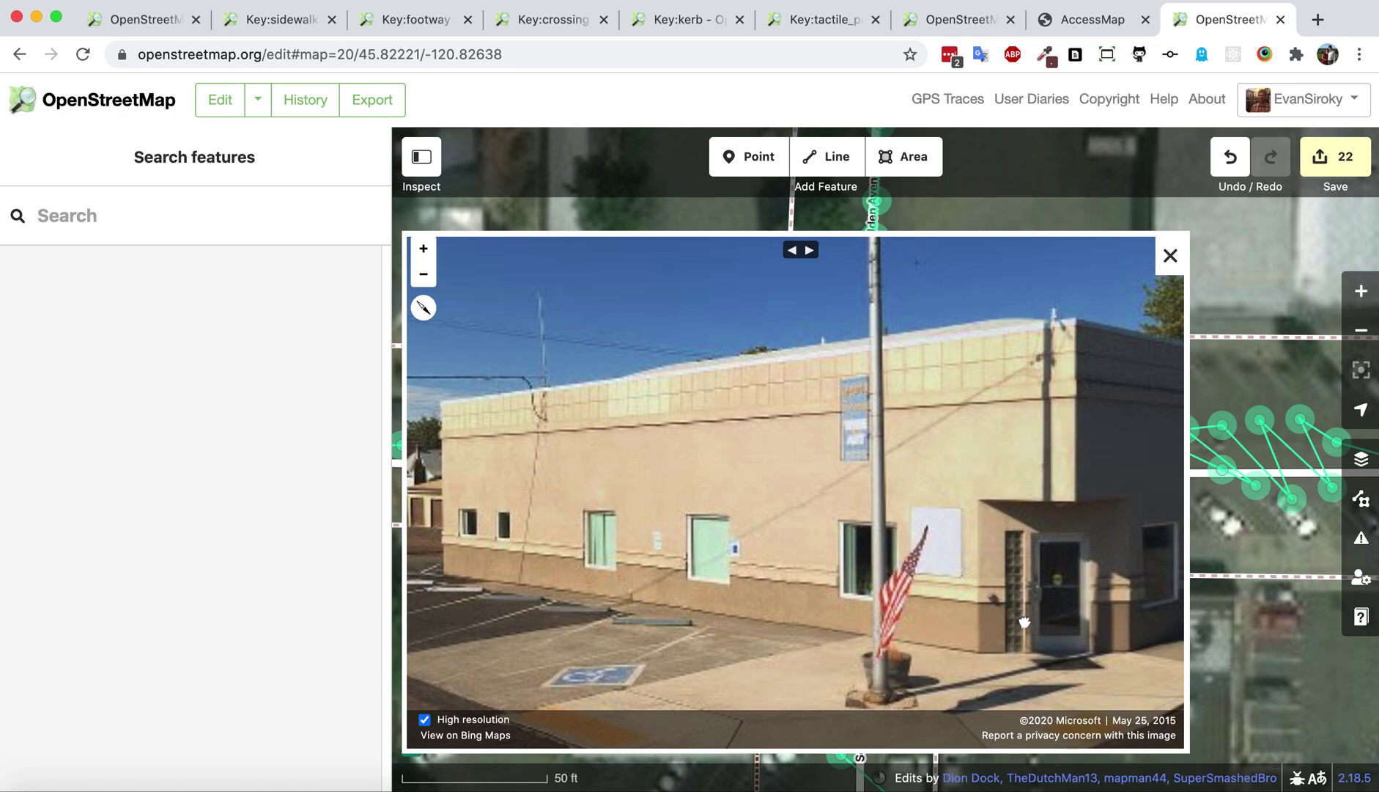
drag(1025, 621, 879, 437)
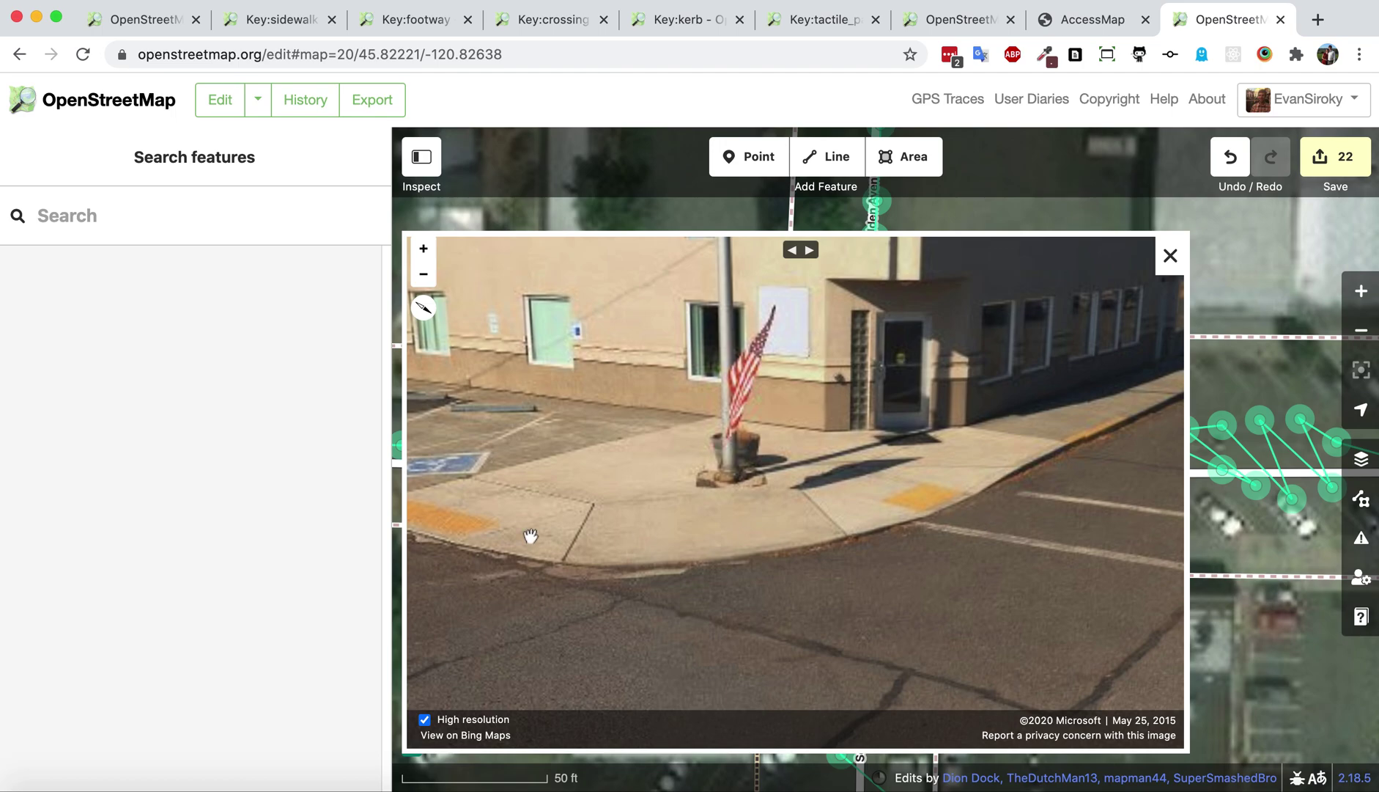
drag(542, 526, 672, 541)
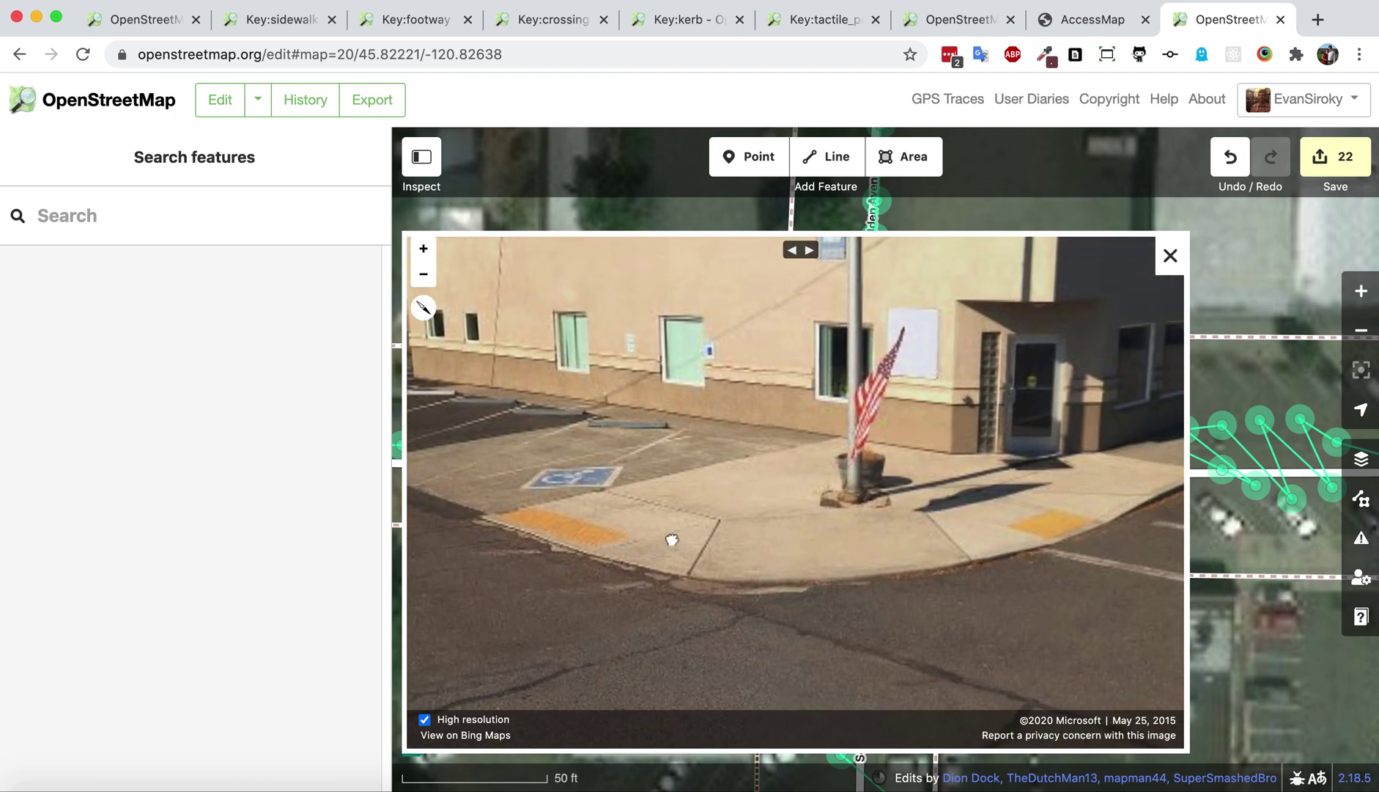
click(1170, 255)
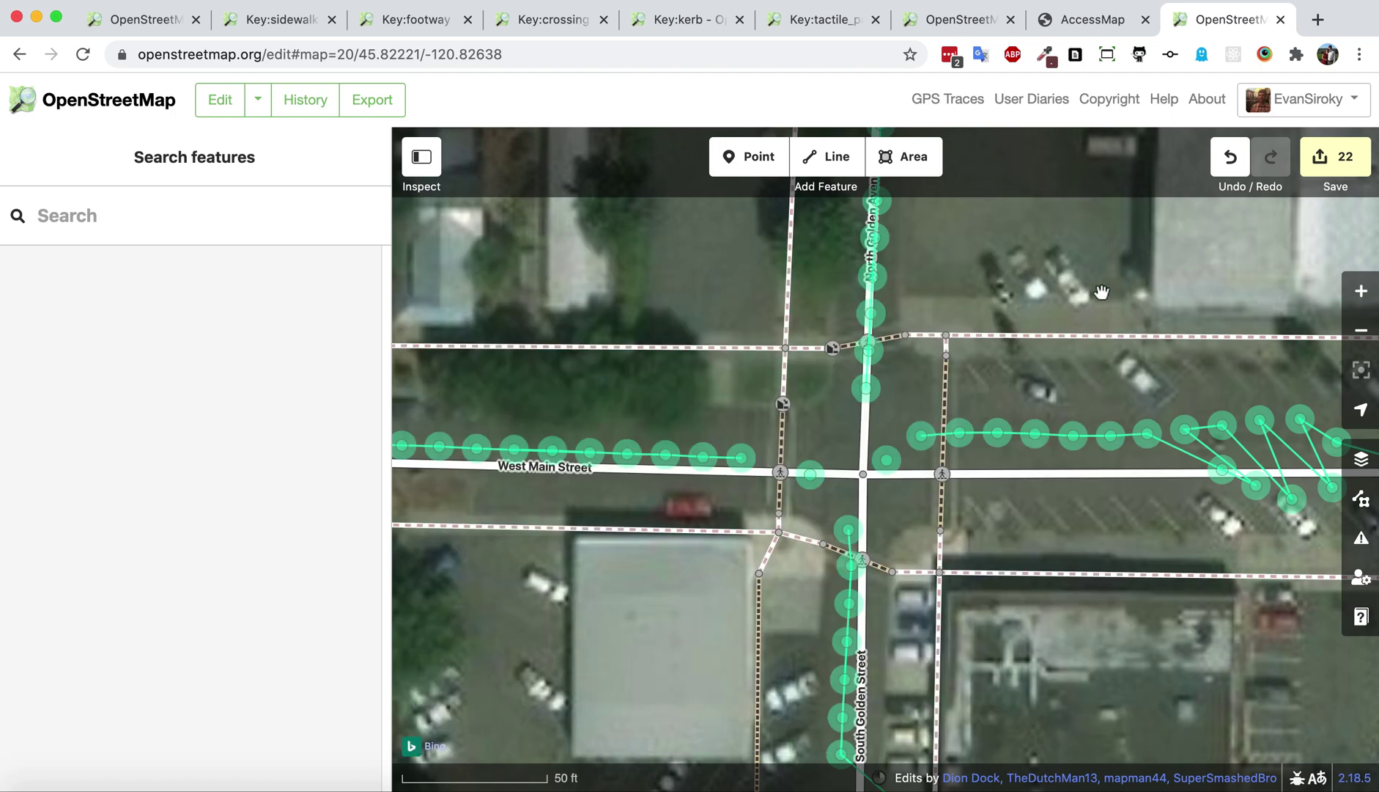
Make the south end node of the western West Main Street crosswalk a Lowered Curb with Tactile Paving set to Yes
click(780, 514)
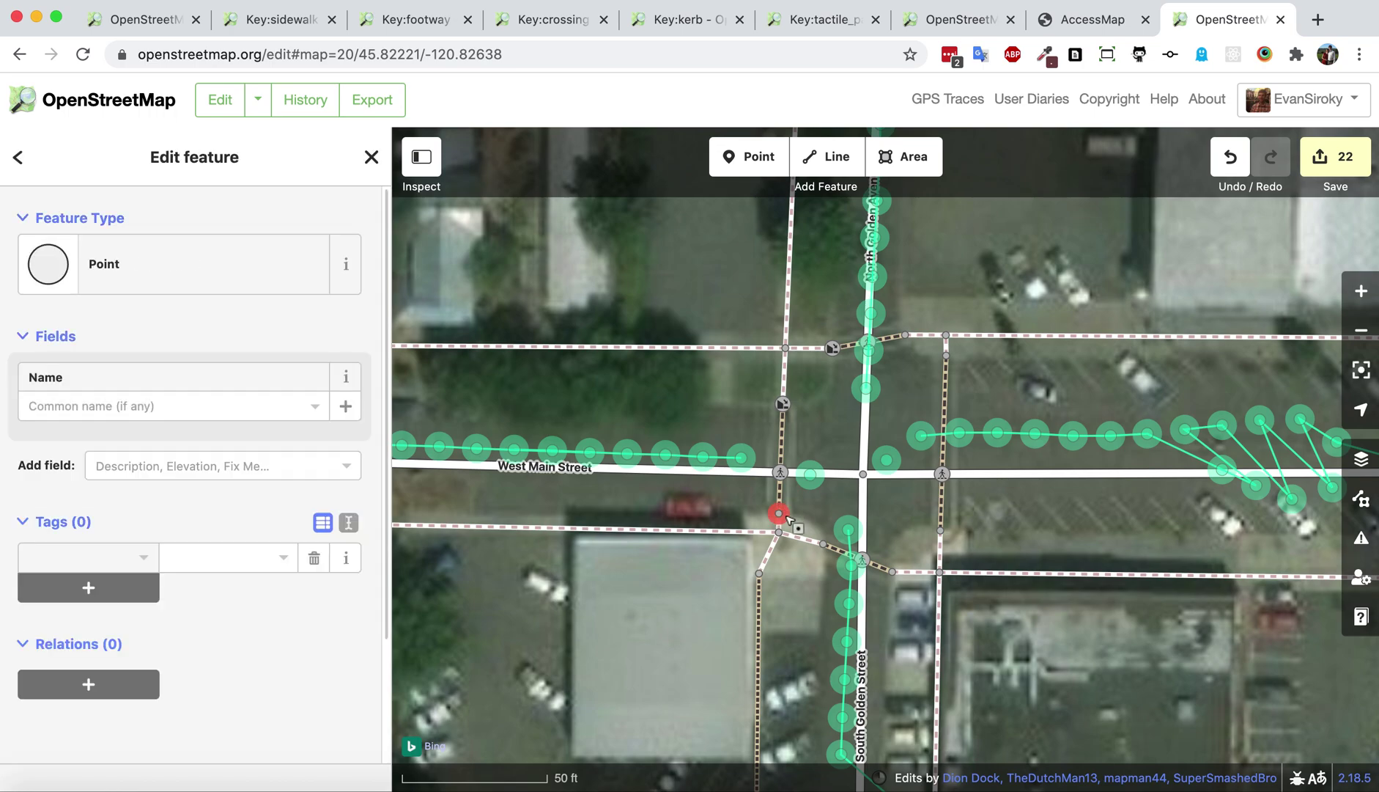
click(187, 283)
click(183, 295)
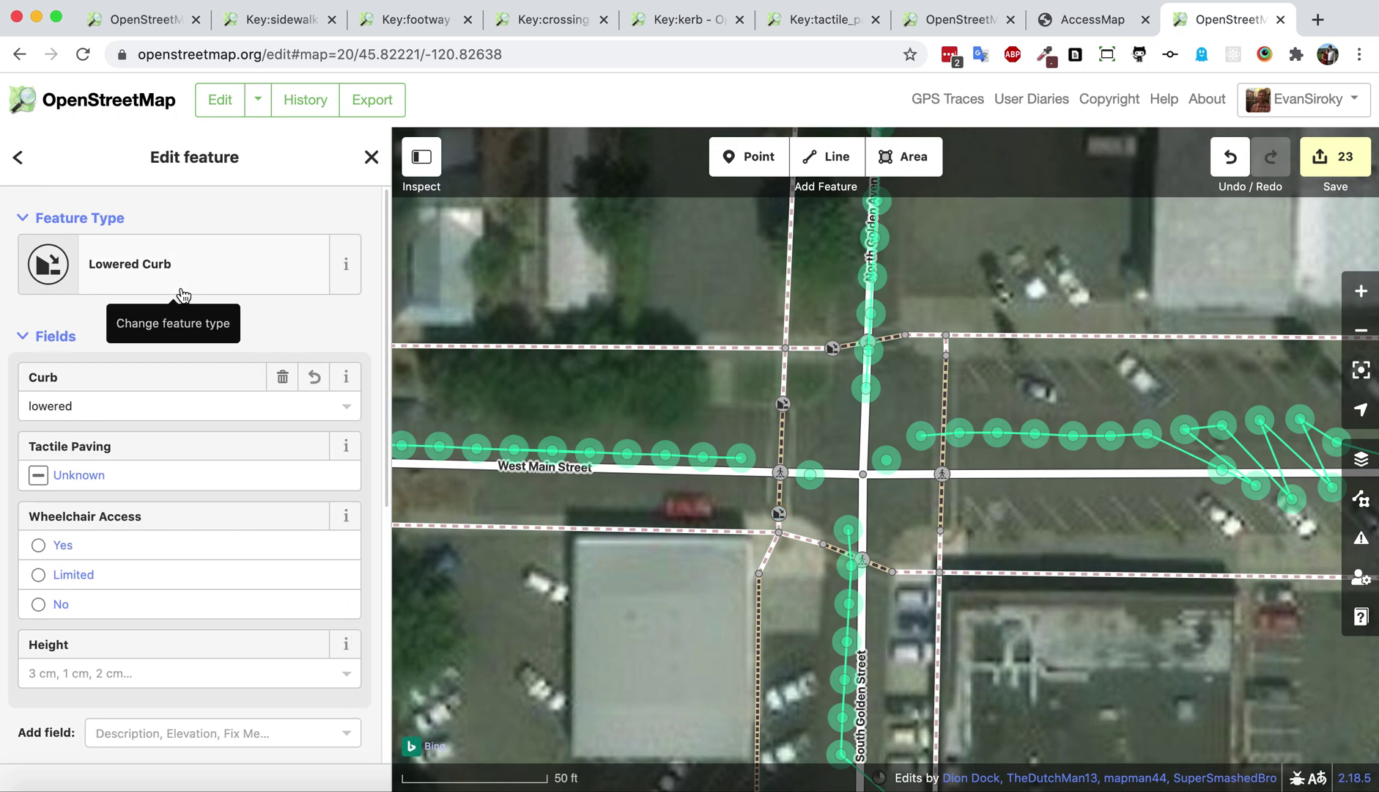
click(54, 475)
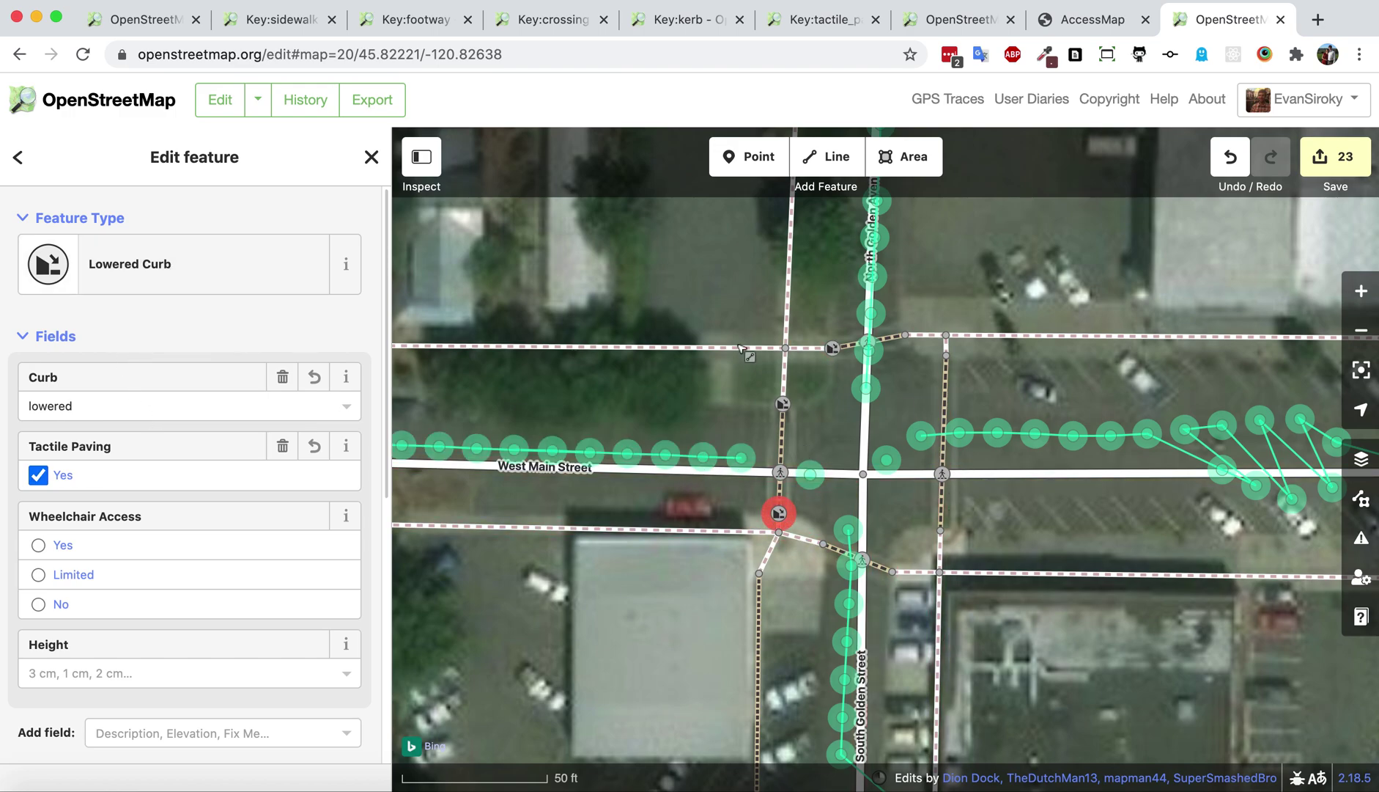
Show that curb node's tags as text and copy barrier=kerb, kerb=lowered and tactile_paving=yes
scroll(150, 403, down, 5)
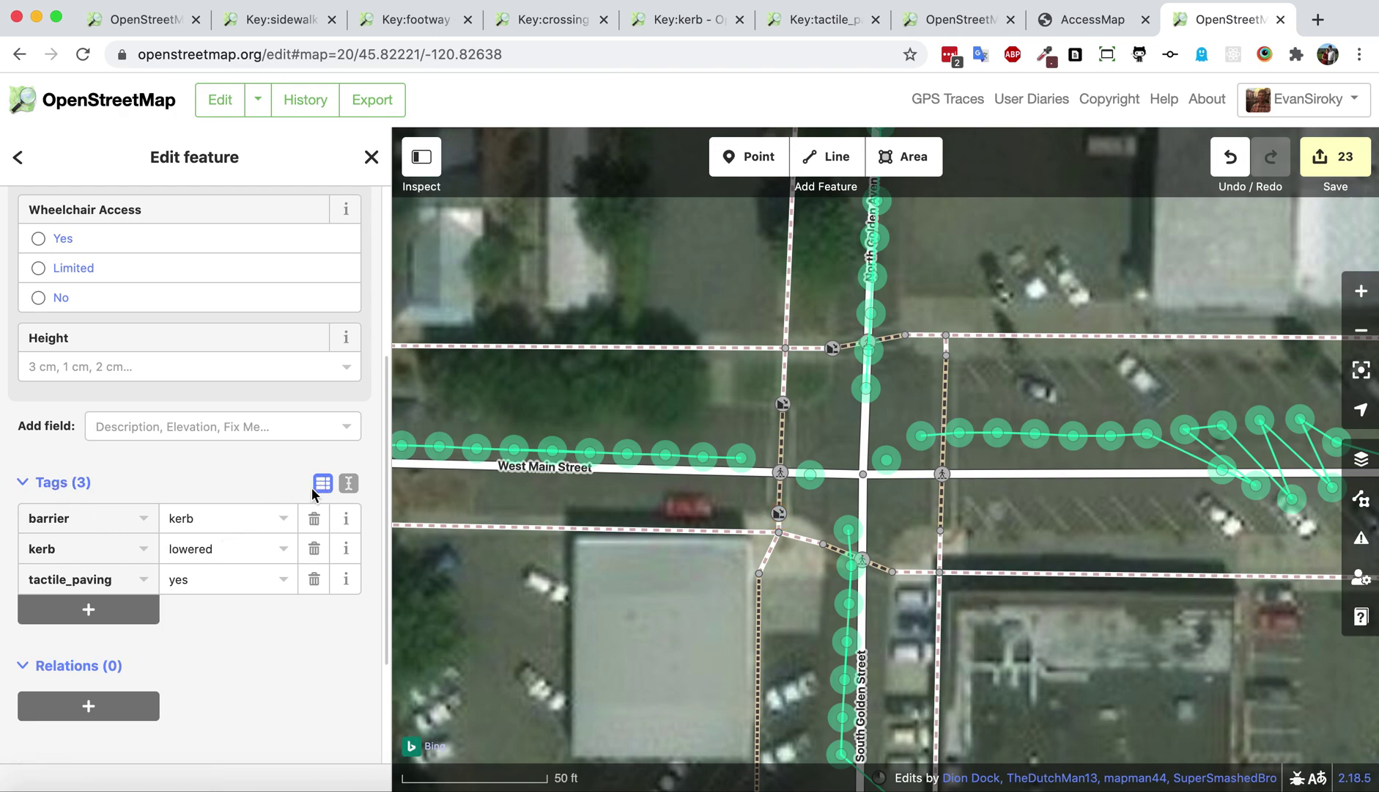
click(349, 484)
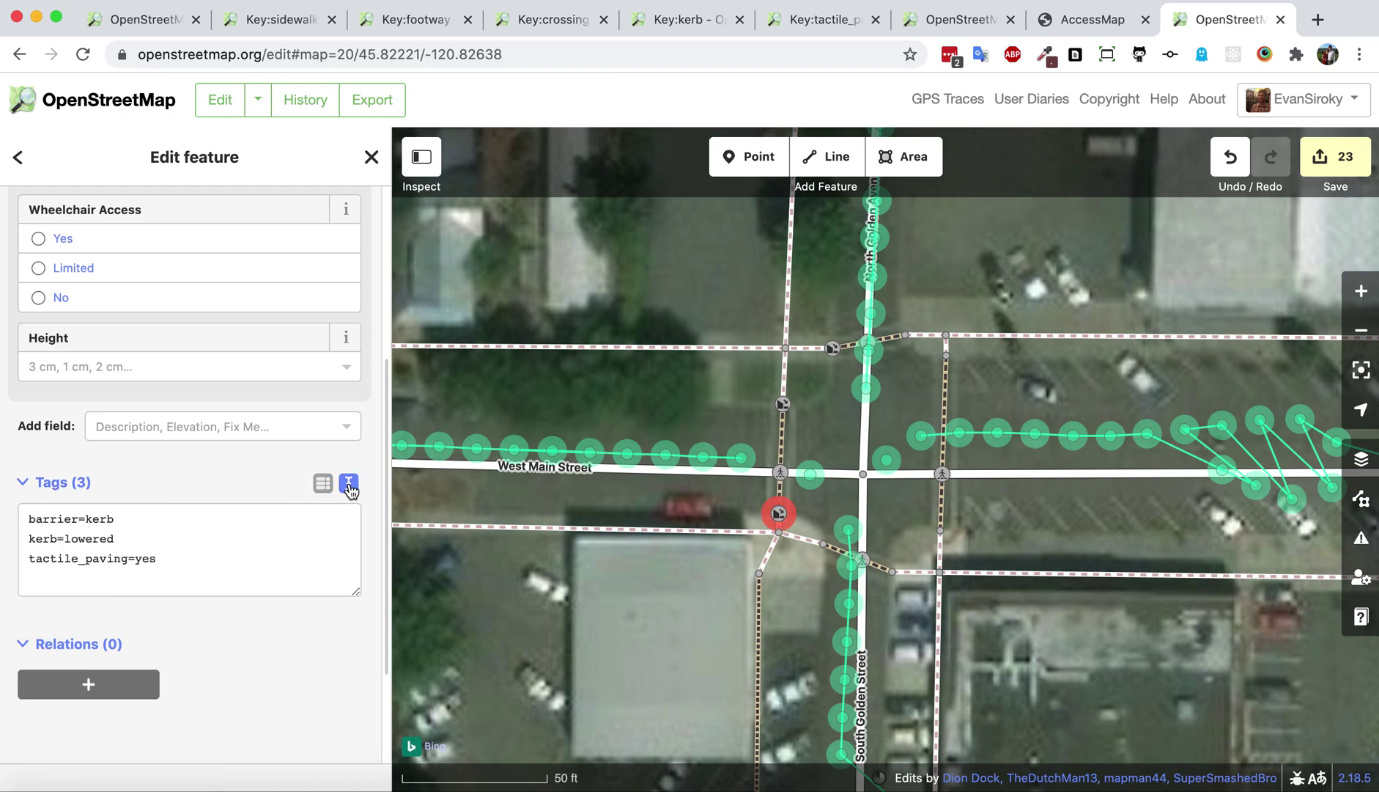
drag(173, 557, 13, 512)
key(super+c)
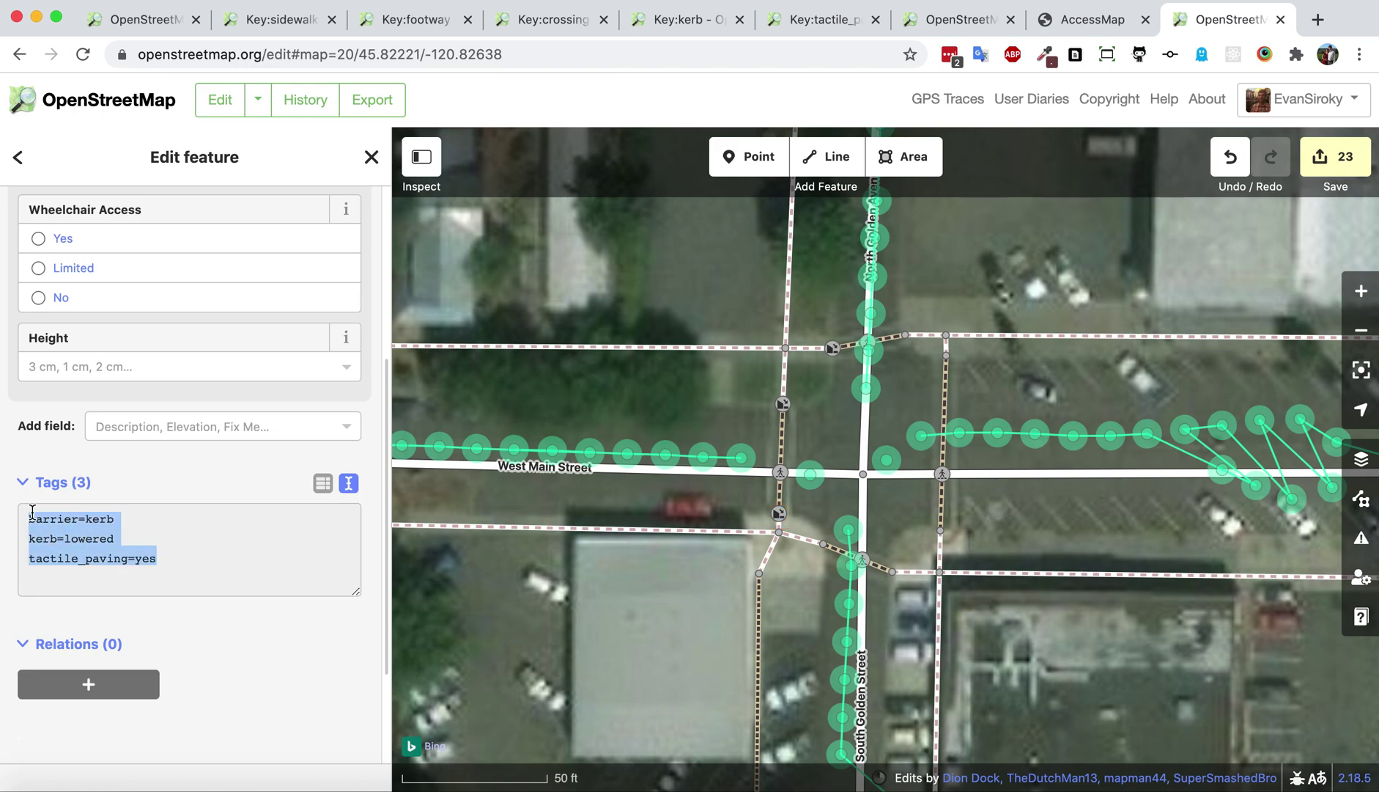
Paste the tags barrier=kerb, kerb=lowered and tactile_paving=yes onto the west end node of the South Golden Street crosswalk
click(823, 545)
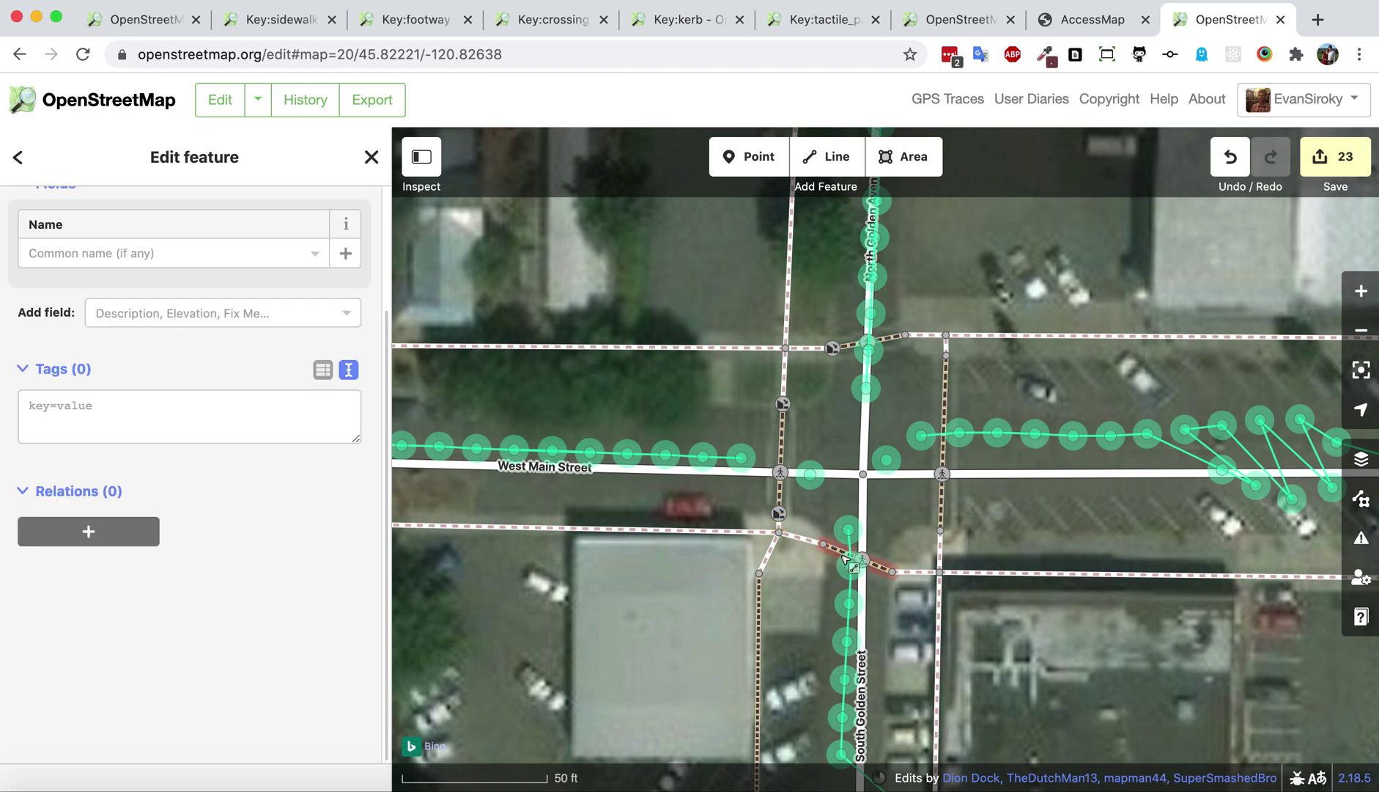
scroll(129, 333, up, 4)
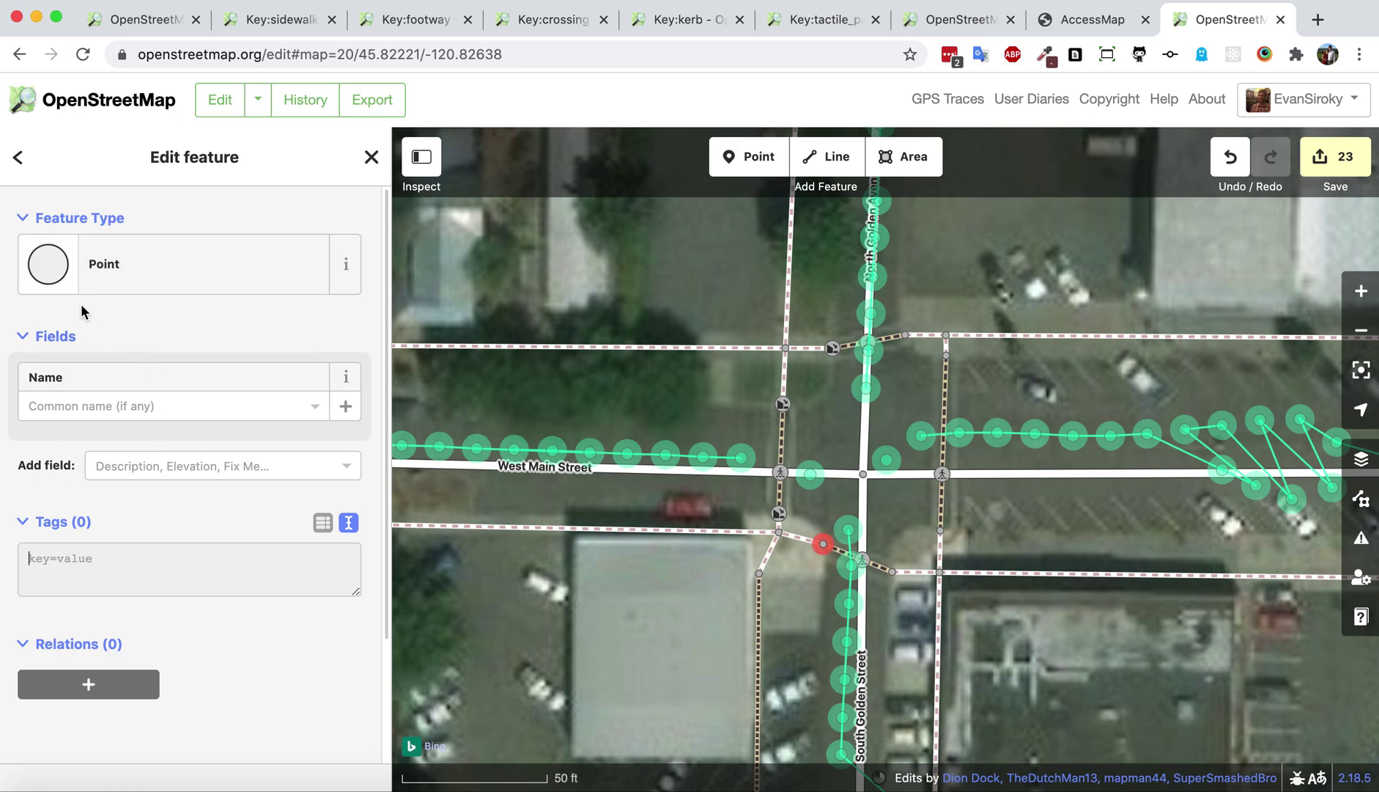
key(super+v)
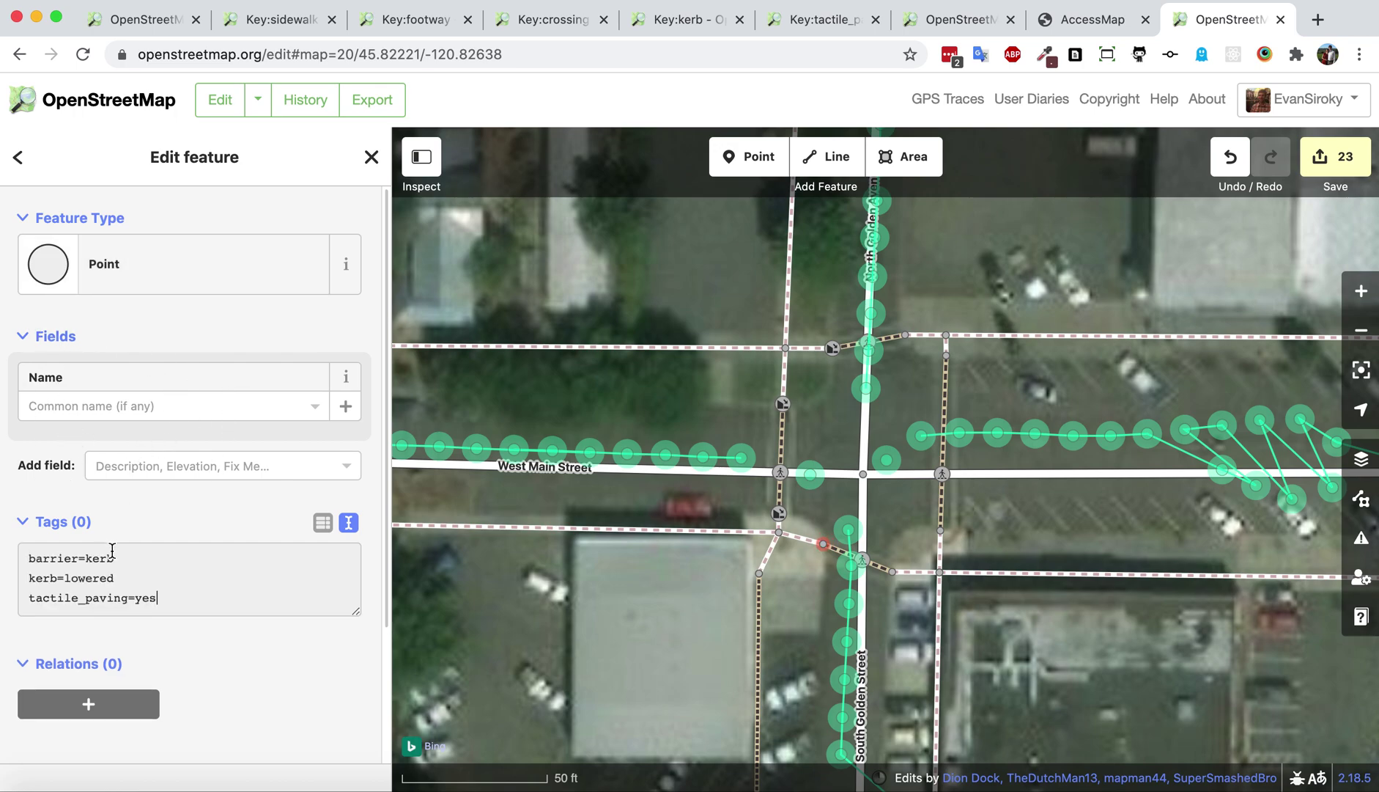
click(137, 502)
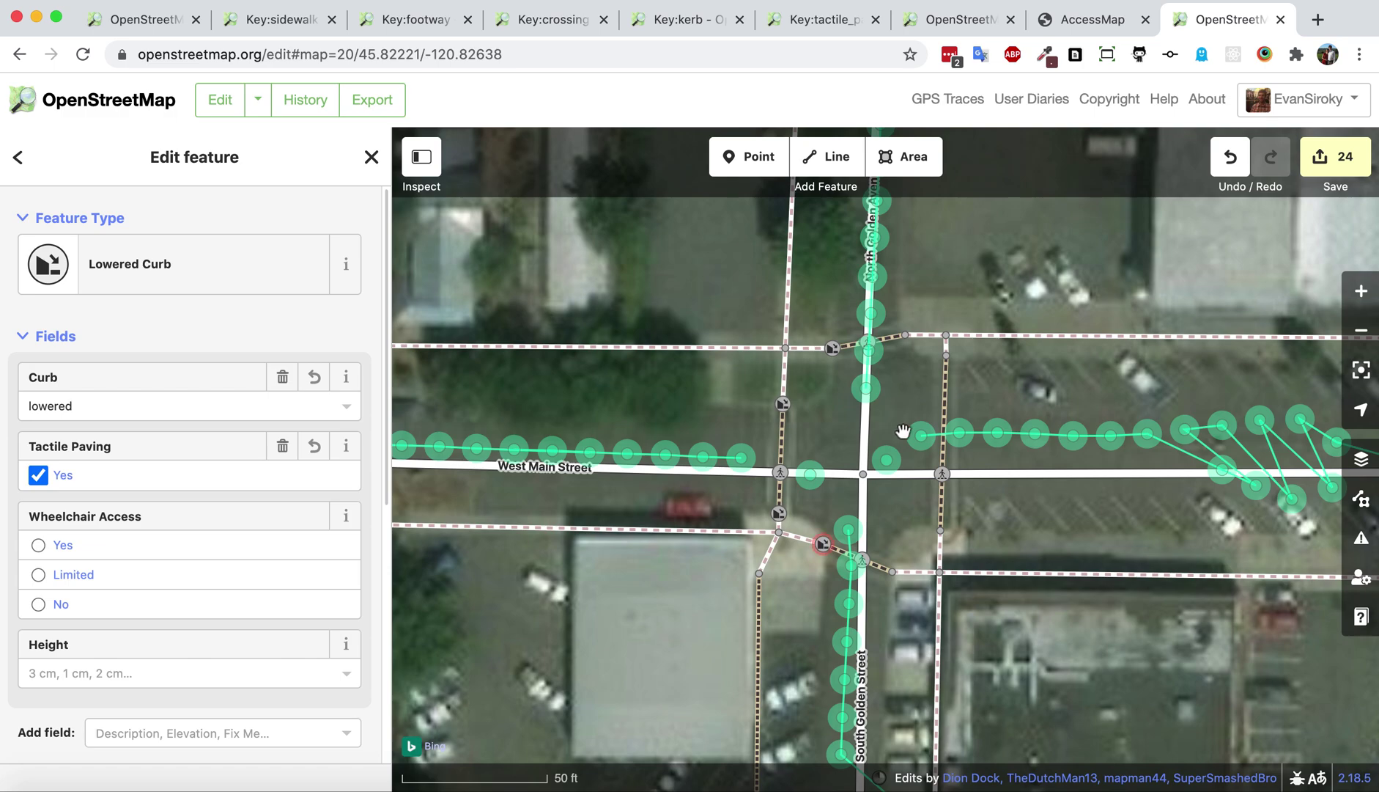
Examine the curb ramps and tactile paving on the intersection's southeast and northeast corners in the Bing Streetside photo
click(887, 460)
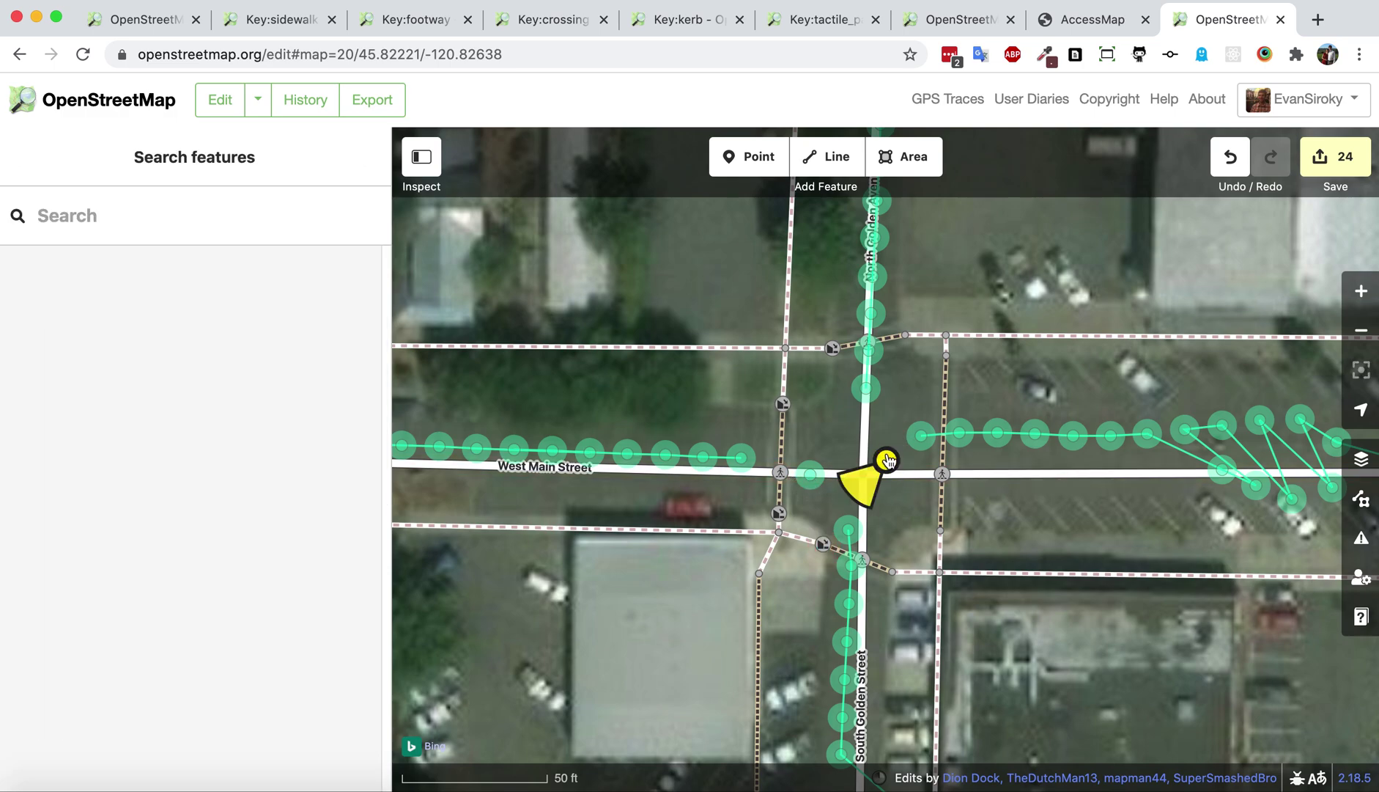
drag(617, 564, 1222, 481)
drag(777, 550, 1016, 459)
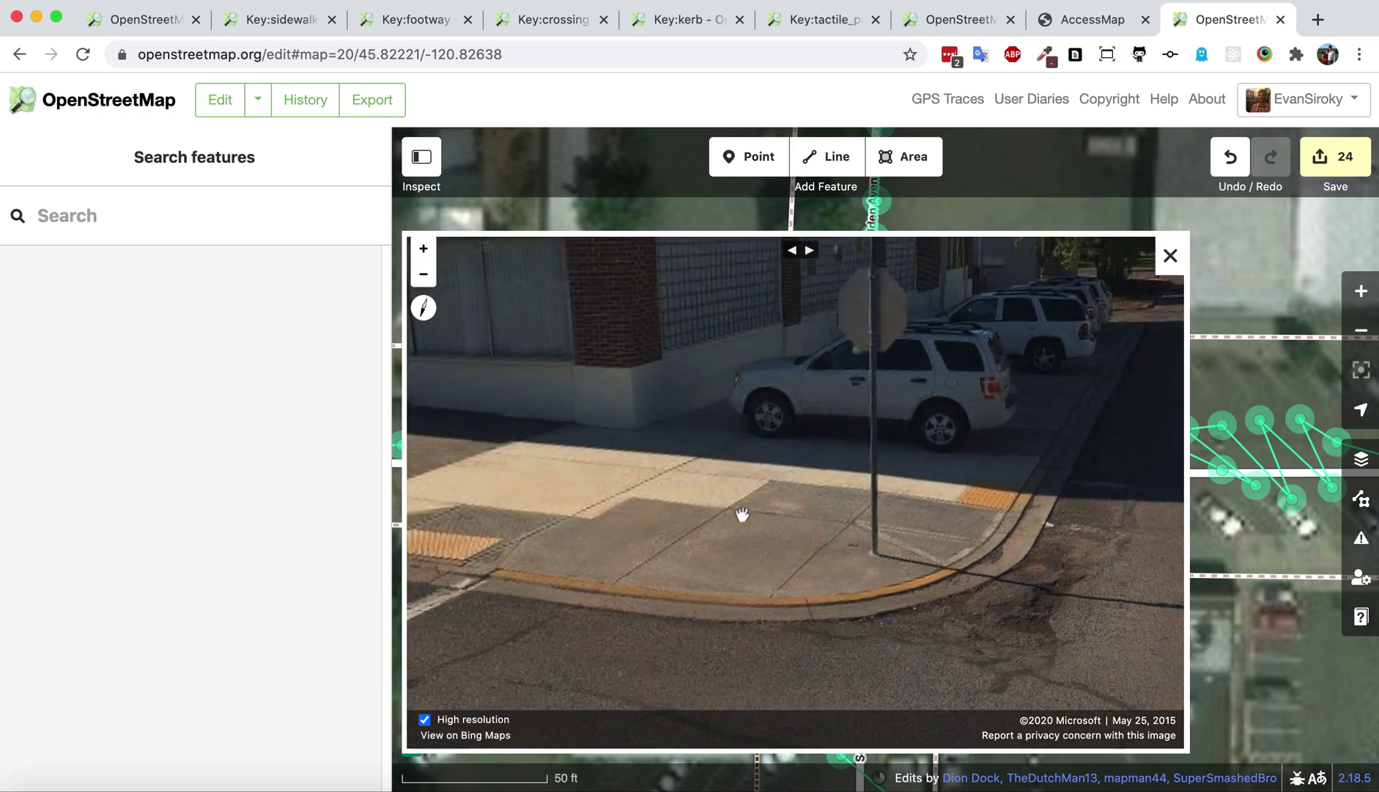
drag(597, 549, 774, 548)
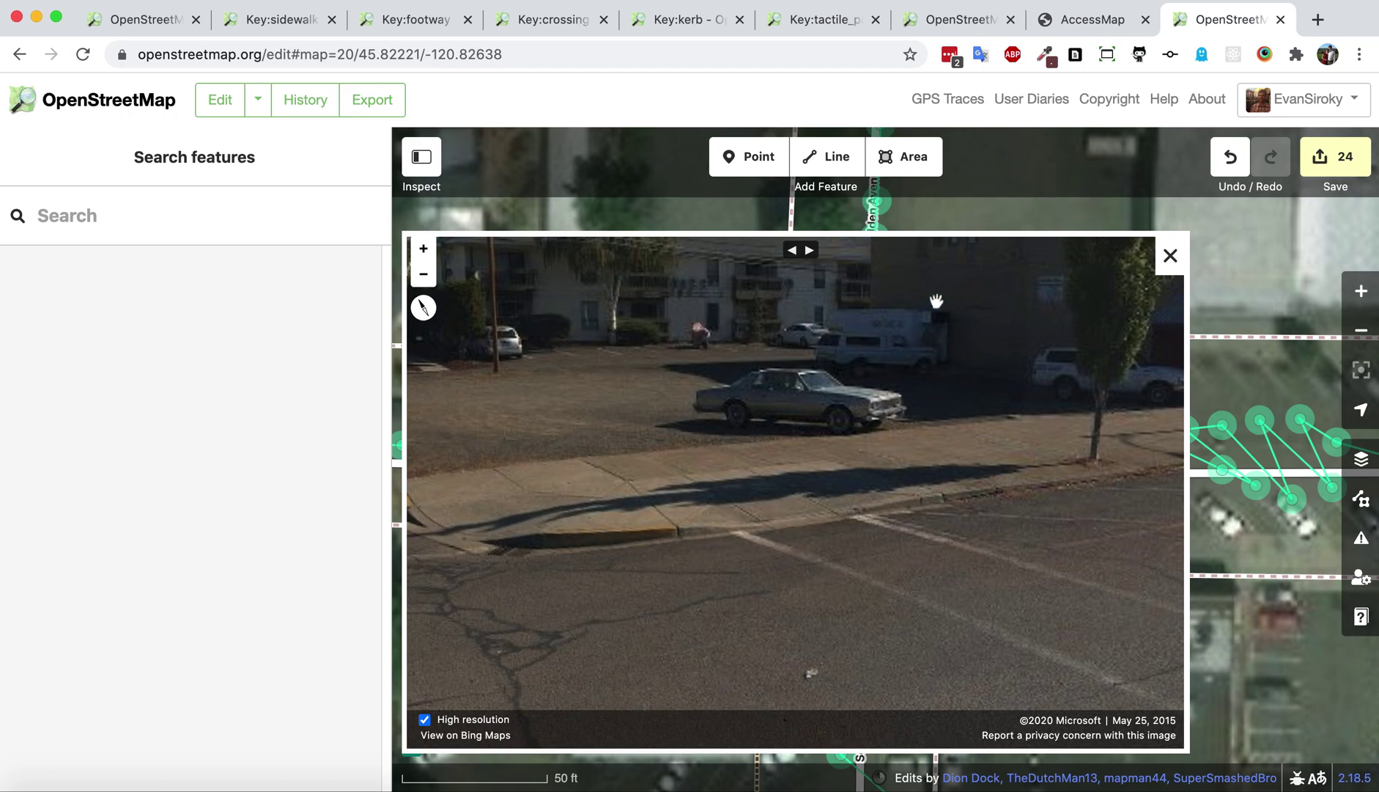
click(1171, 255)
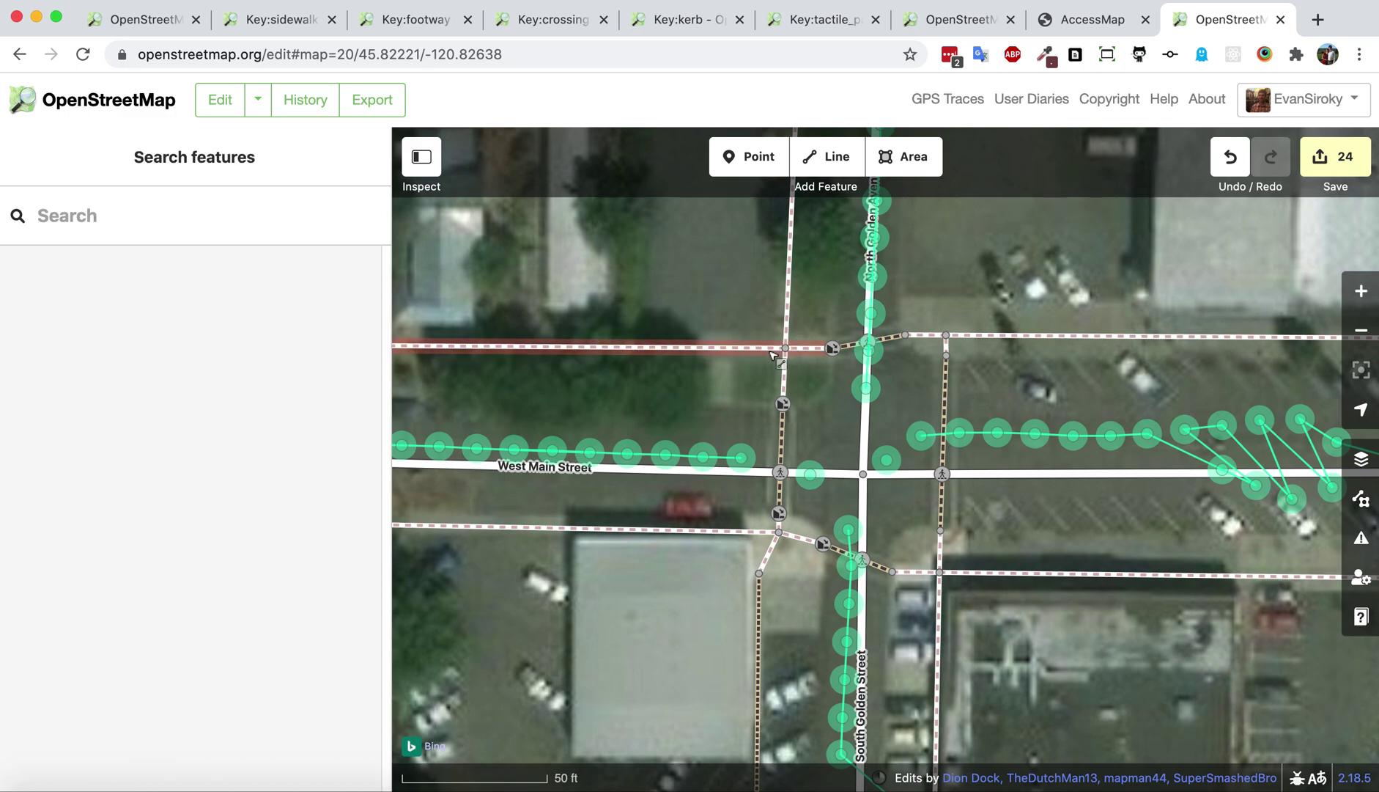
click(771, 352)
Paste the copied lowered-kerb tags with tactile_paving=yes onto the South Golden Street crosswalk's east end node and the eastern West Main Street crosswalk's south end node
click(894, 572)
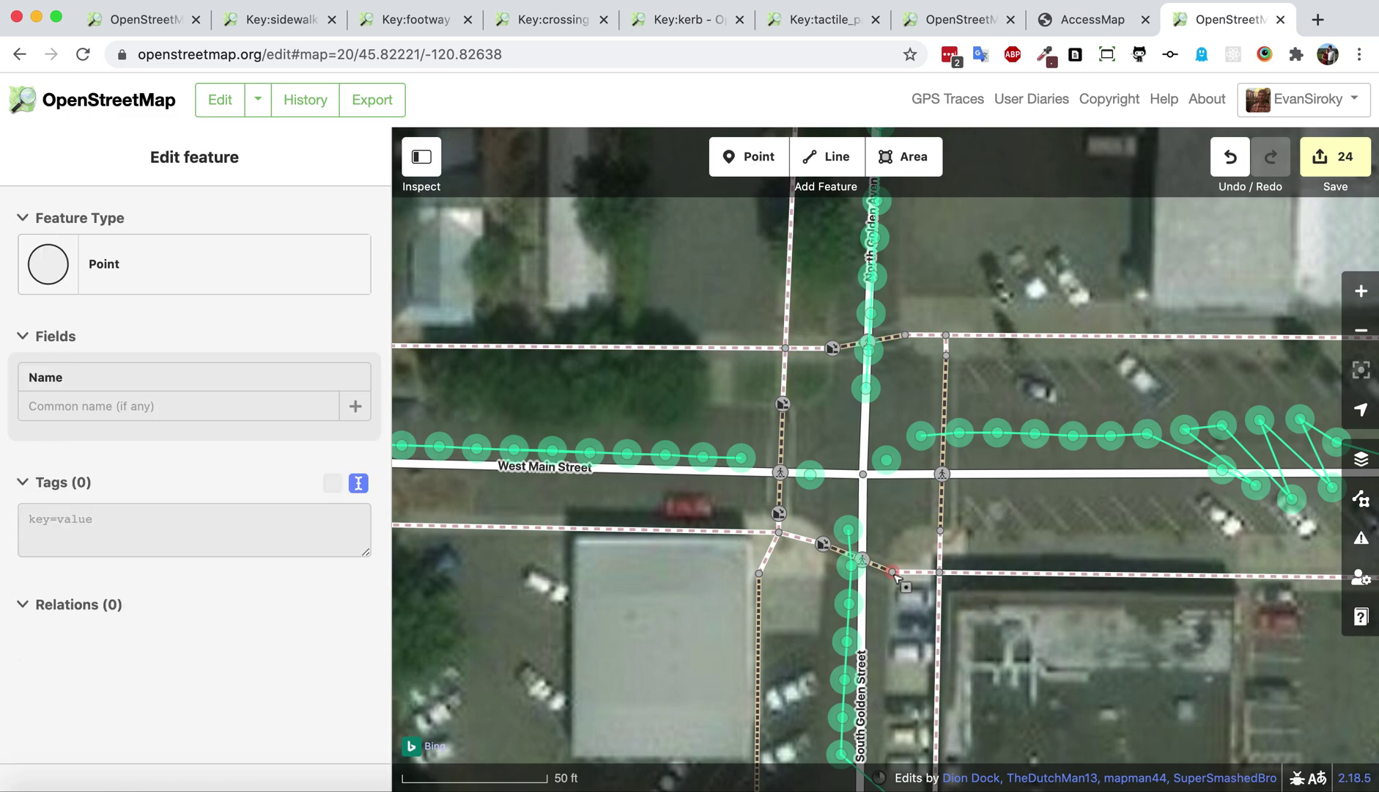
click(206, 567)
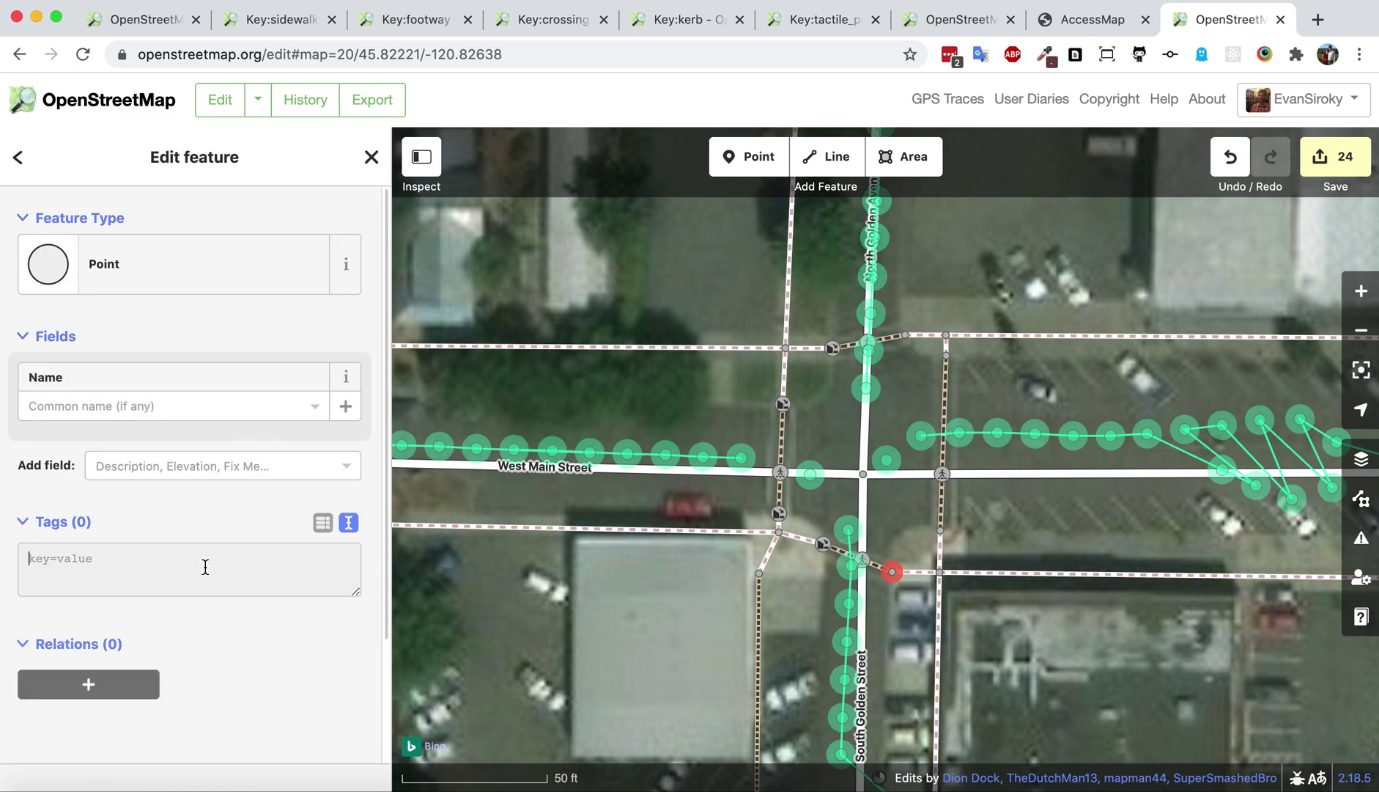
key(super+v)
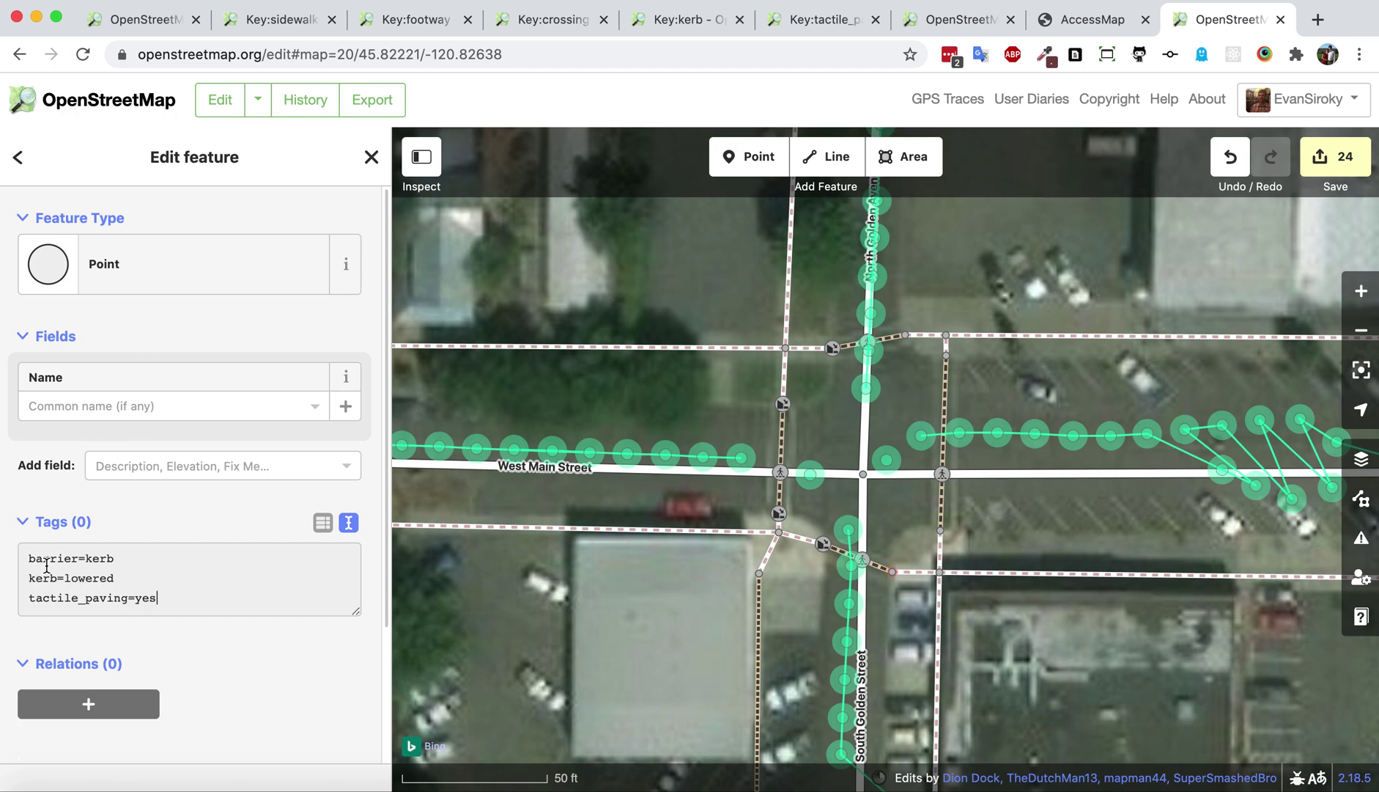
click(940, 530)
click(154, 558)
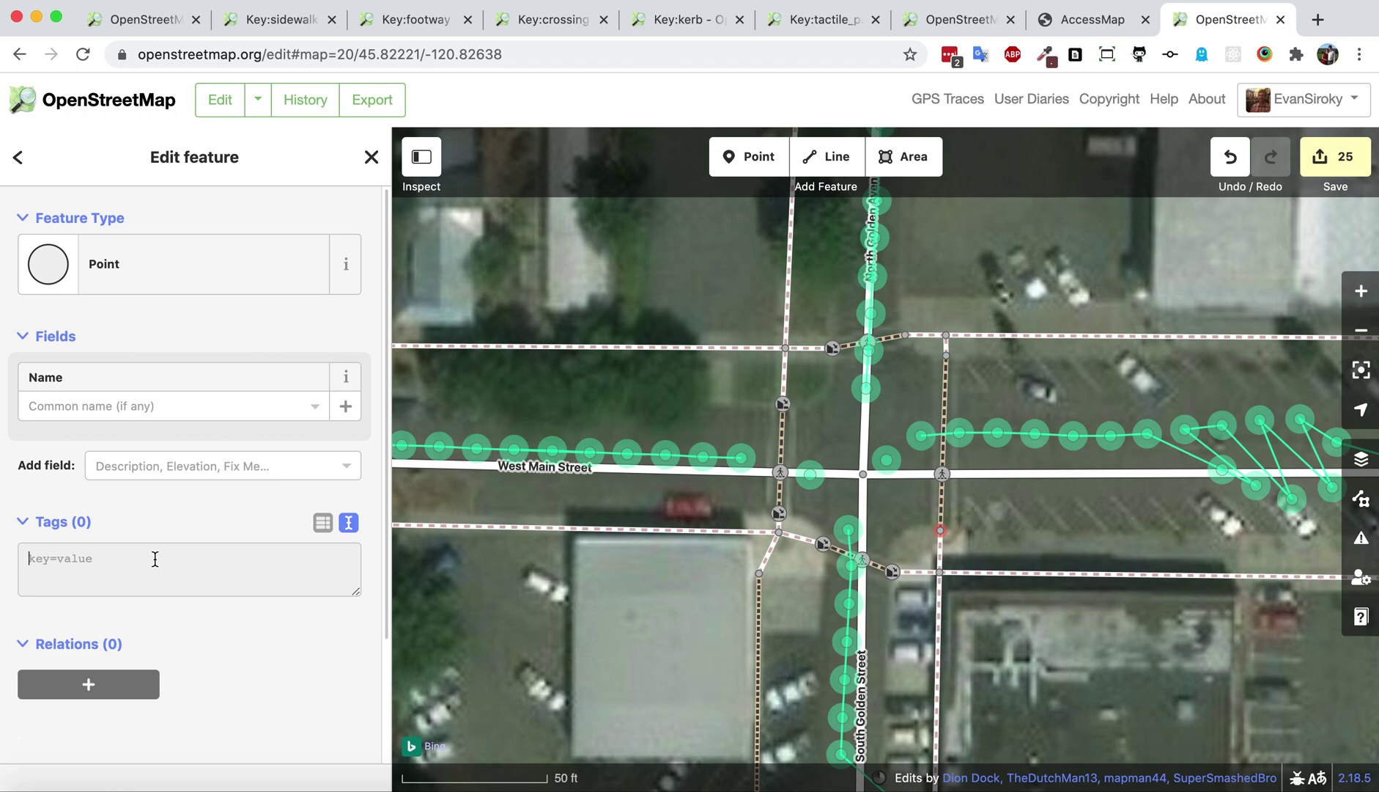
key(cmd+v)
click(988, 378)
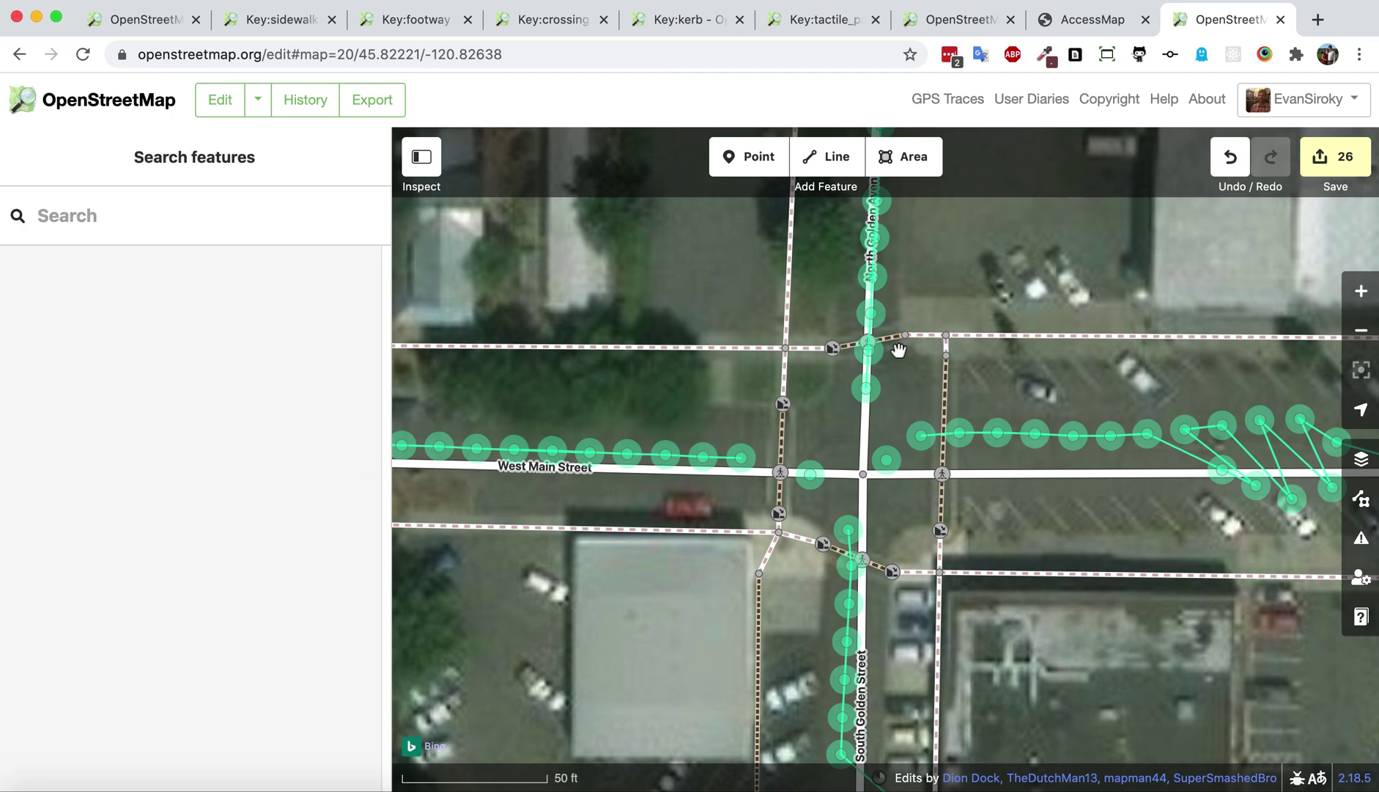
Copy the tags barrier=kerb, kerb=lowered and tactile_paving=no from the curb node at the North Golden Avenue crosswalk's west end
click(833, 349)
click(834, 349)
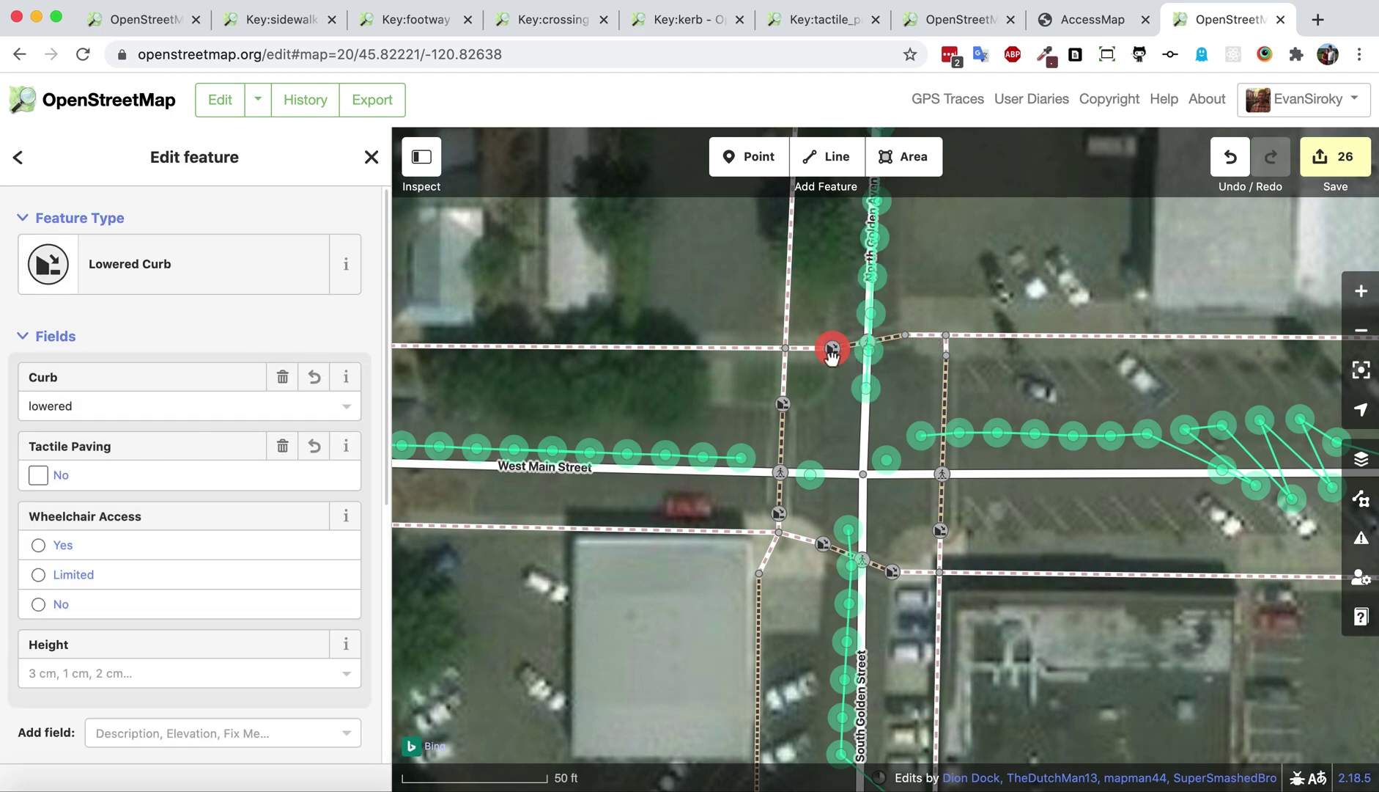
scroll(158, 450, down, 1)
scroll(158, 449, down, 3)
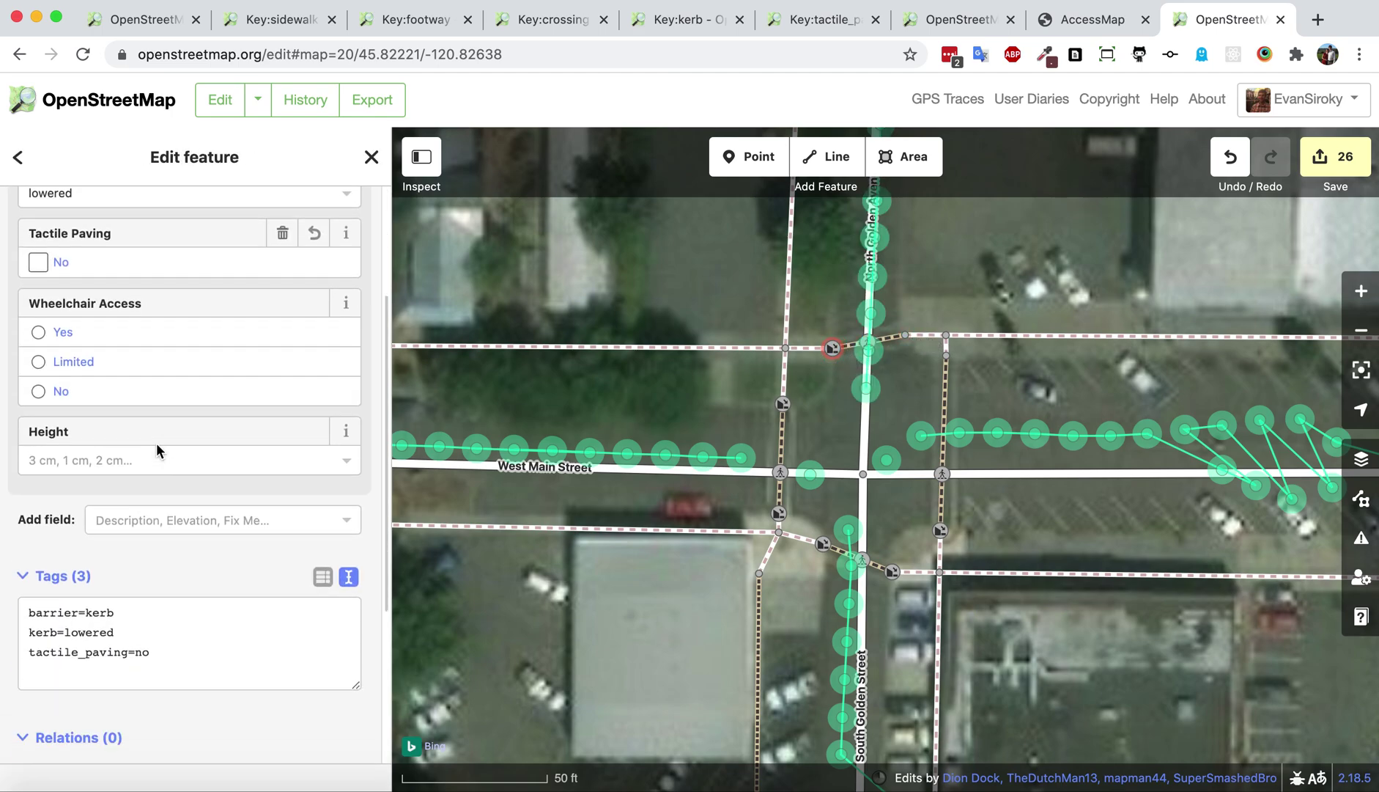
drag(194, 649, 6, 579)
key(super+c)
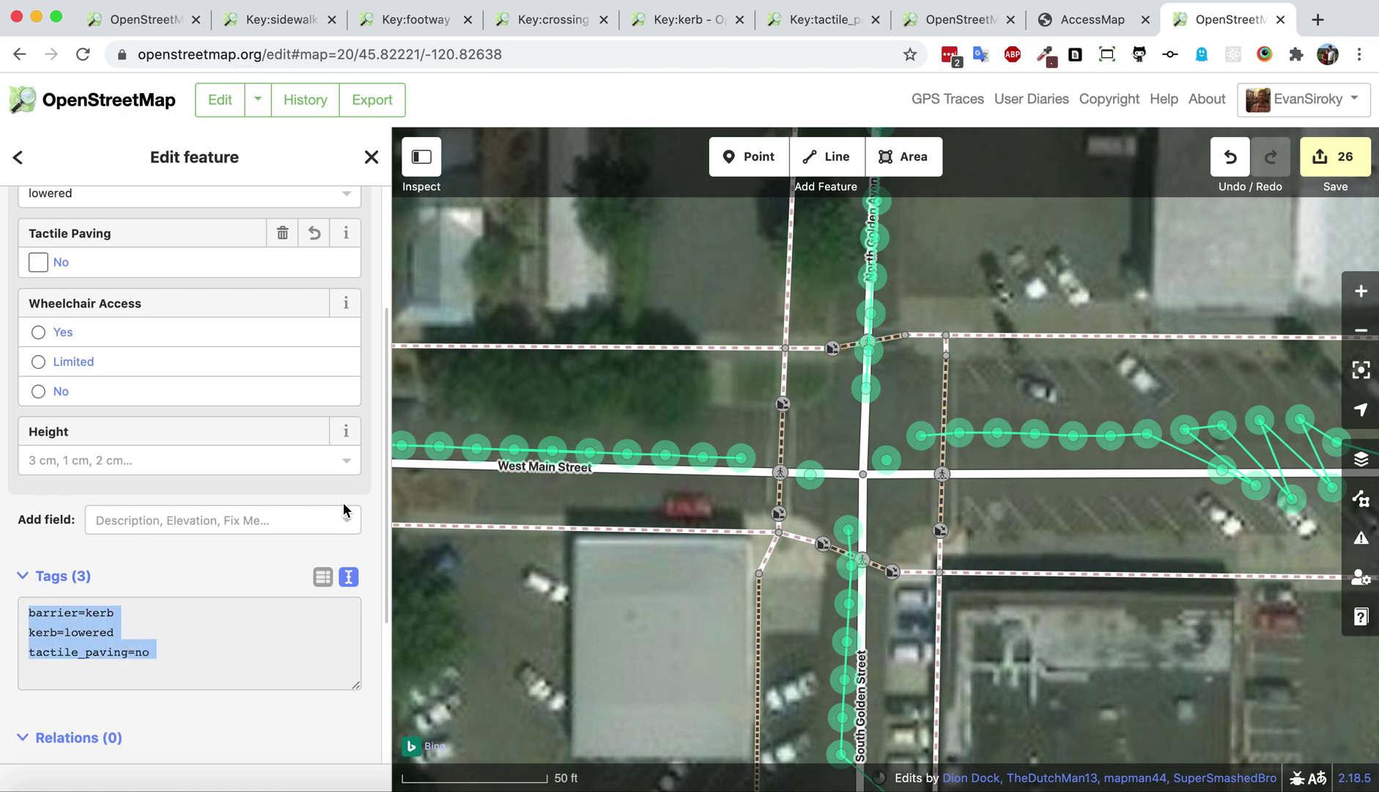
Paste the copied lowered-kerb tags with tactile_paving=no onto the North Golden Avenue crosswalk's east end node and the eastern West Main Street crosswalk's north end node
click(905, 336)
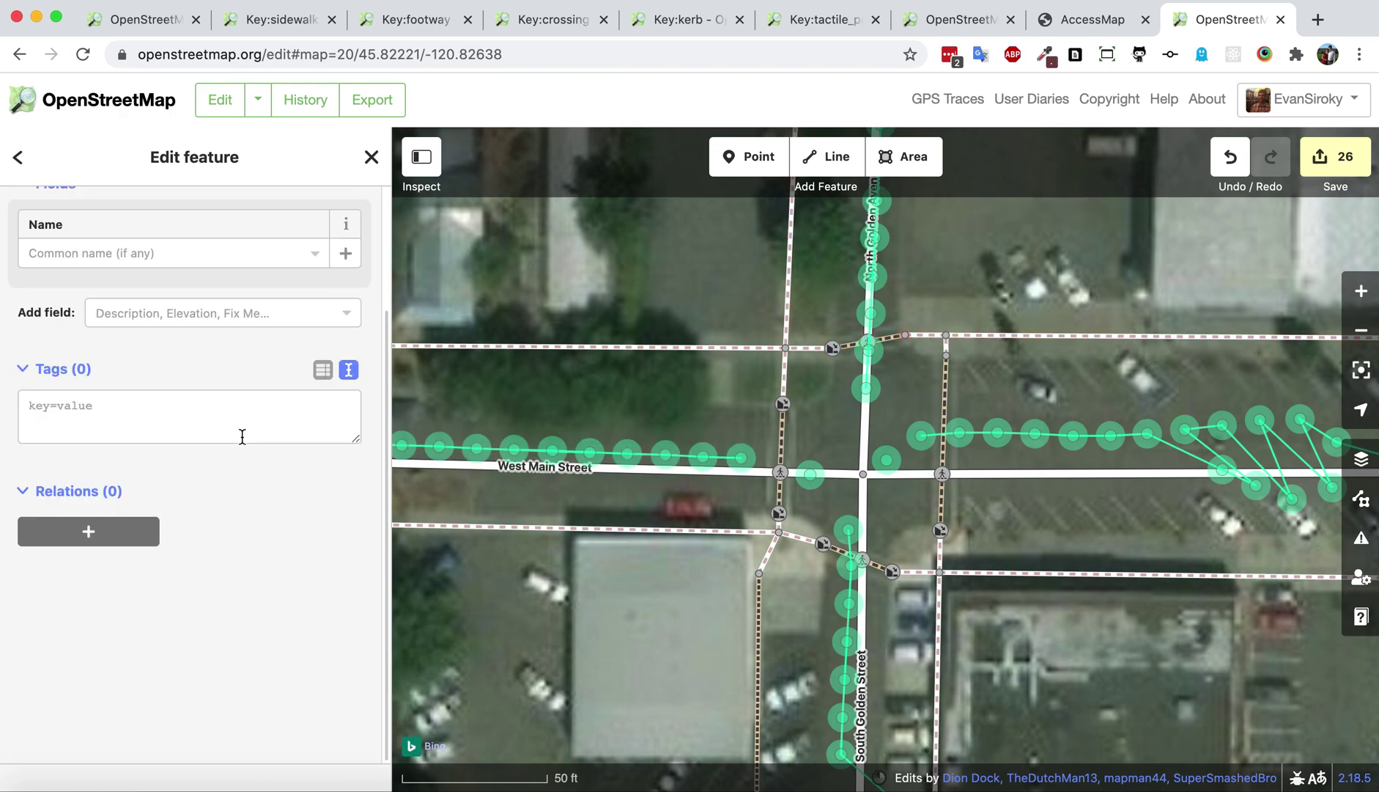
click(163, 407)
key(super+v)
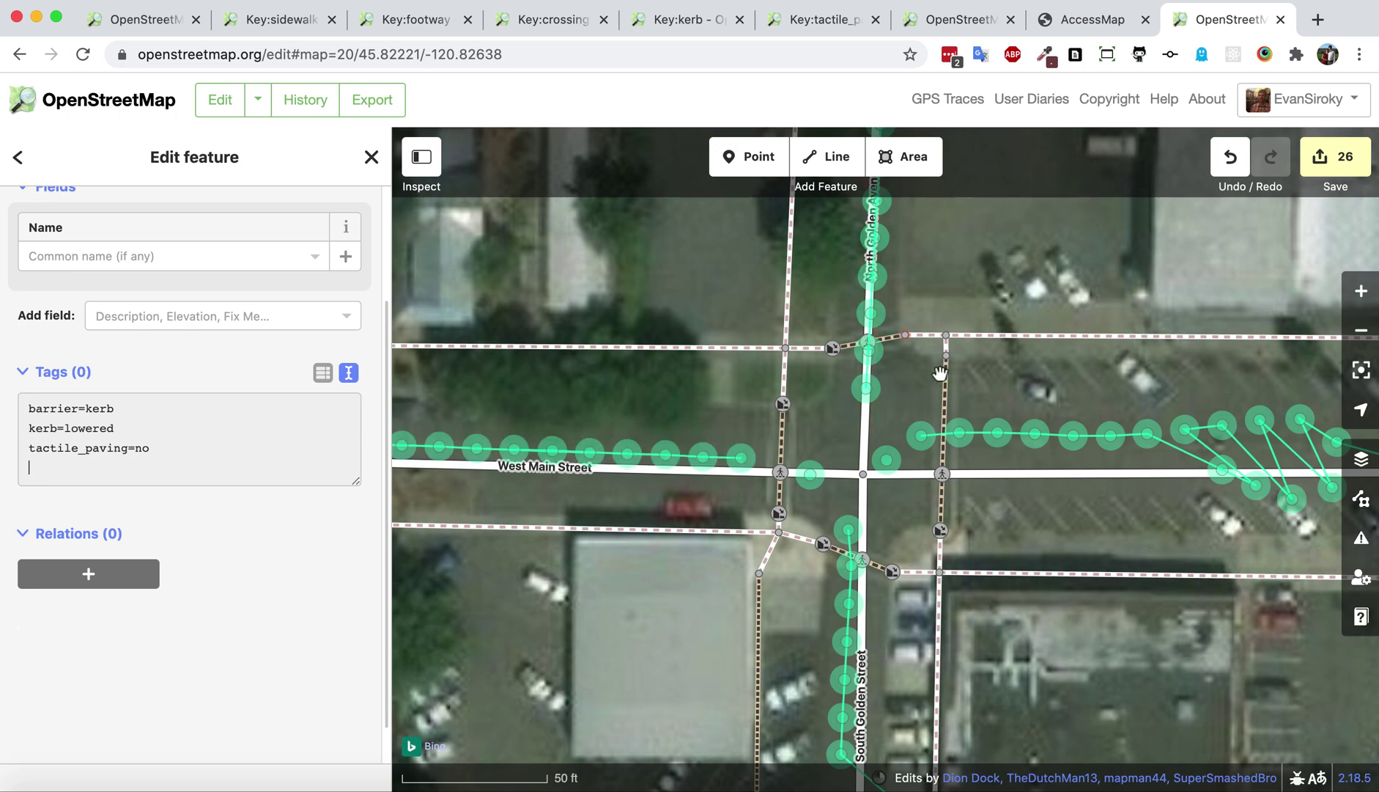
click(946, 356)
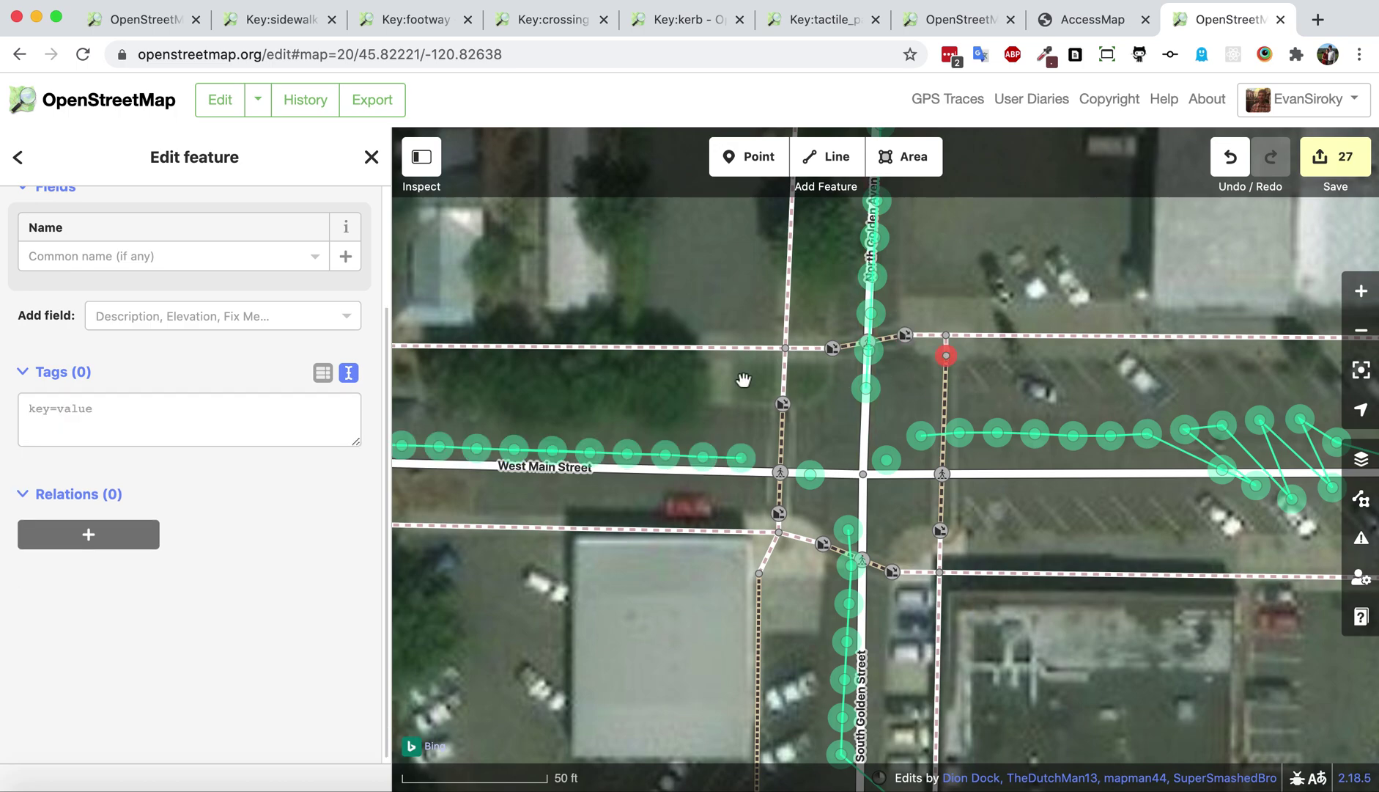
click(237, 424)
key(super+v)
click(1016, 389)
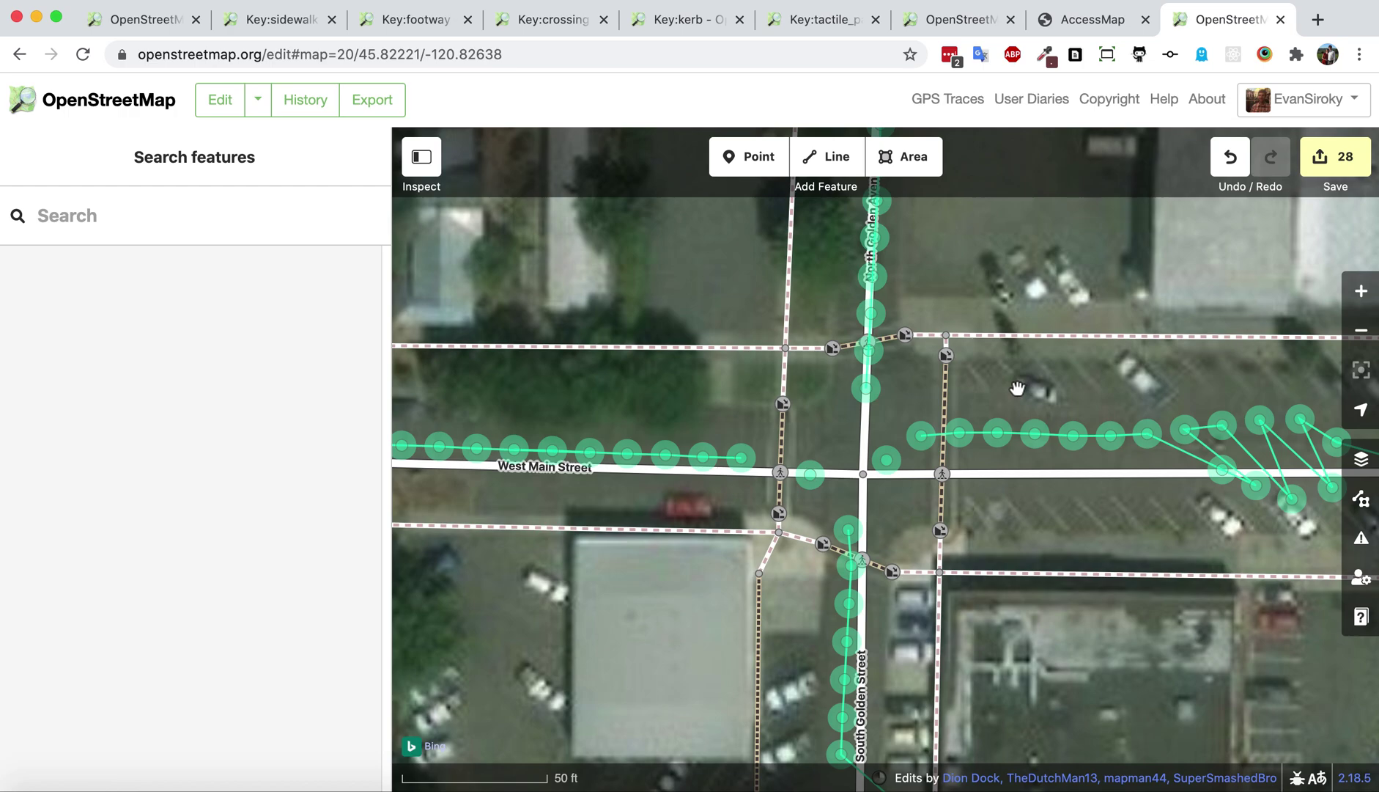
Turn off the Bing Streetside photo overlay and close the map data settings
click(1367, 505)
click(1024, 508)
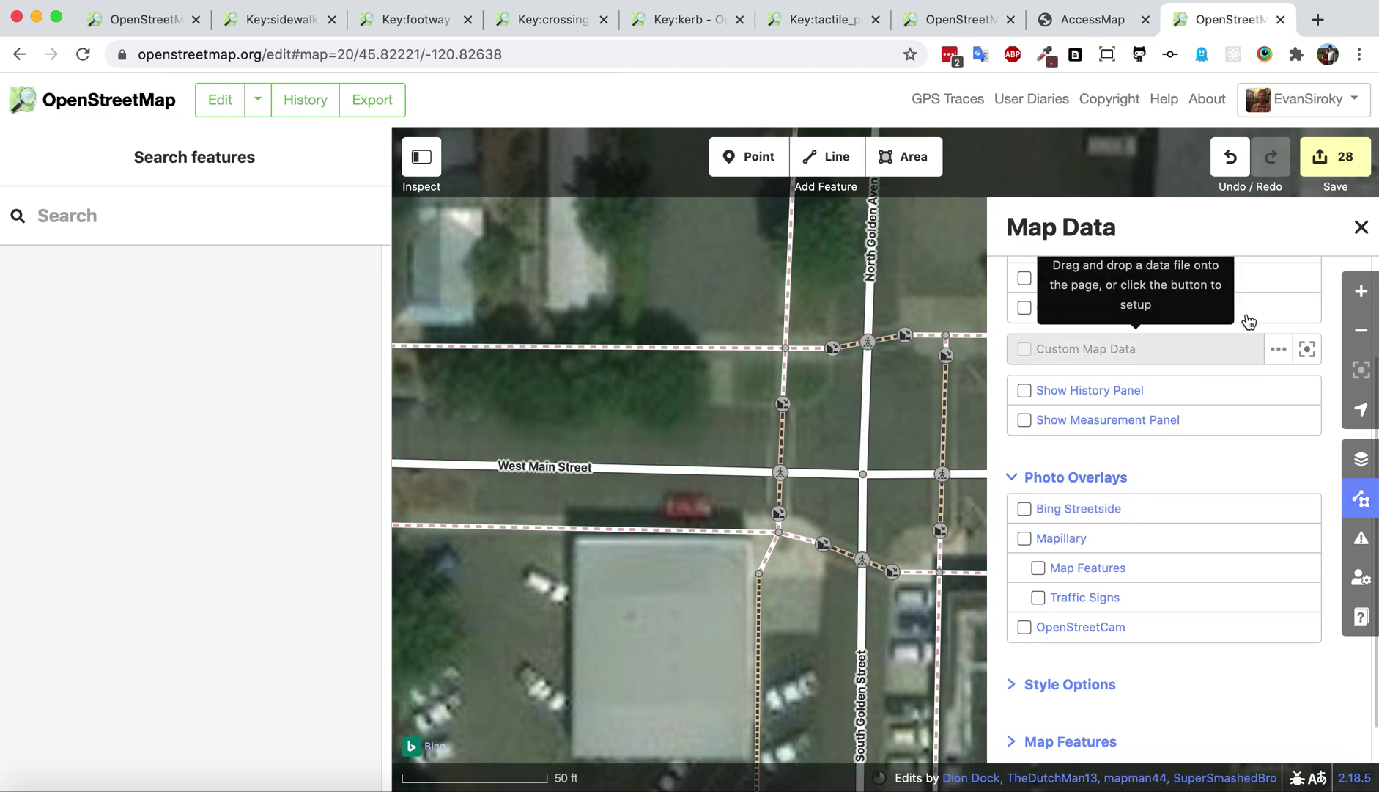
click(1361, 226)
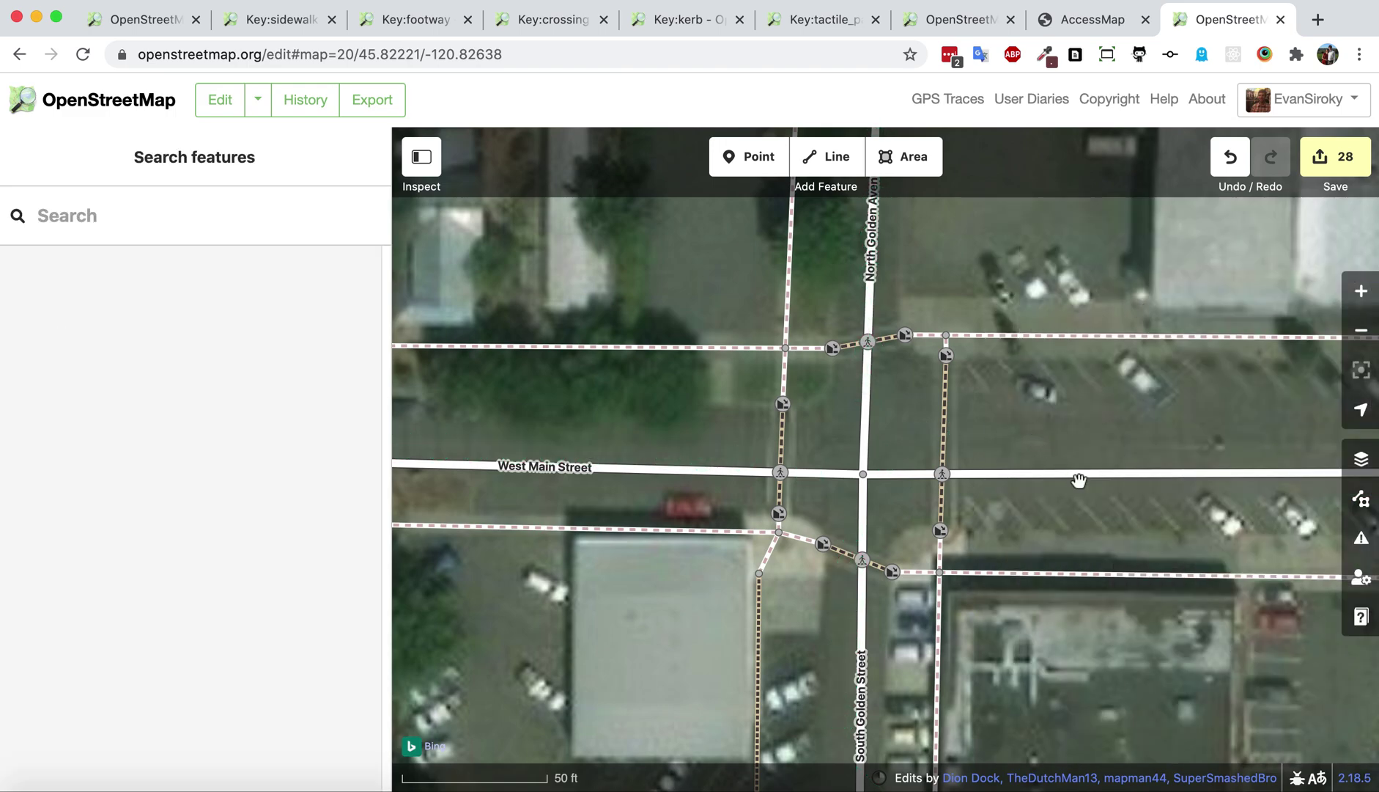
scroll(1050, 415, down, 5)
scroll(1049, 415, right, 5)
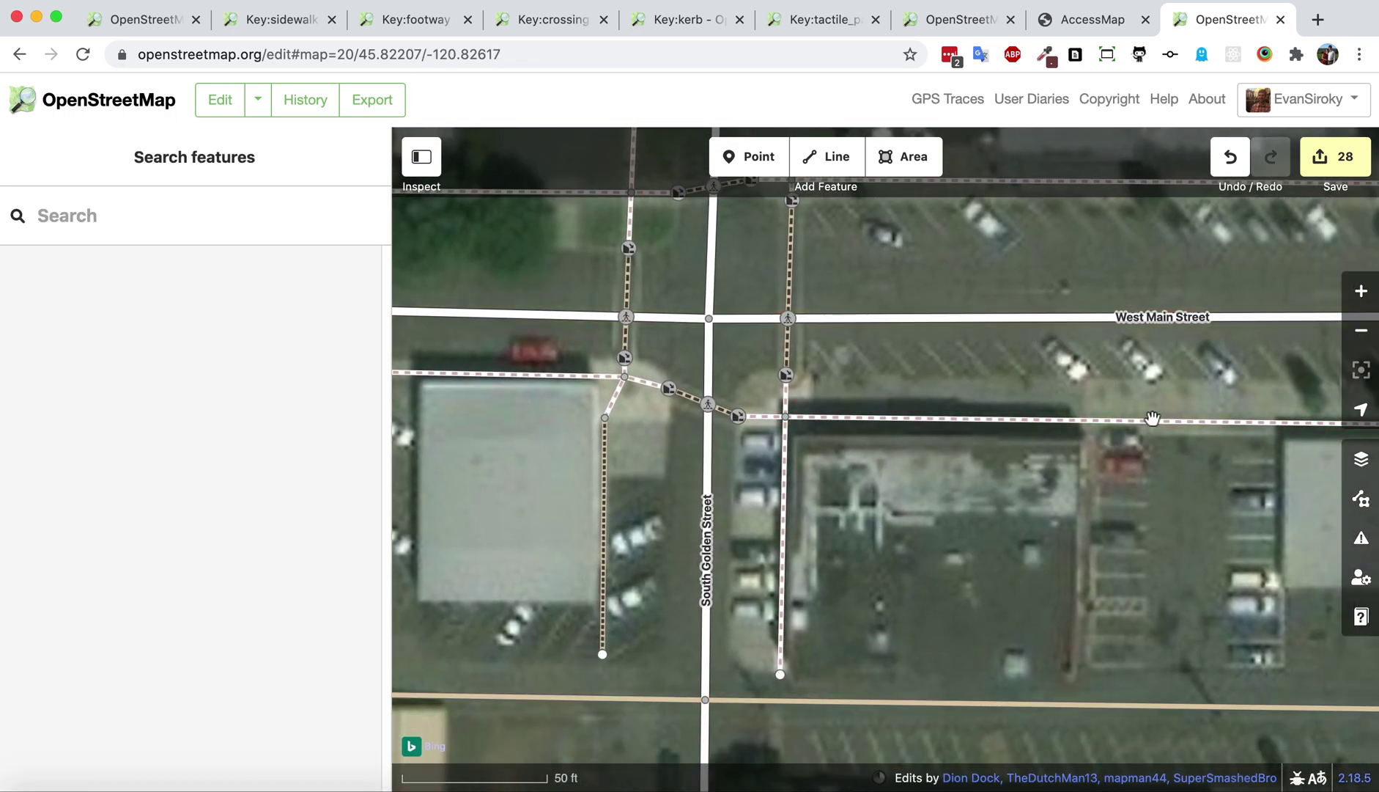
click(1361, 330)
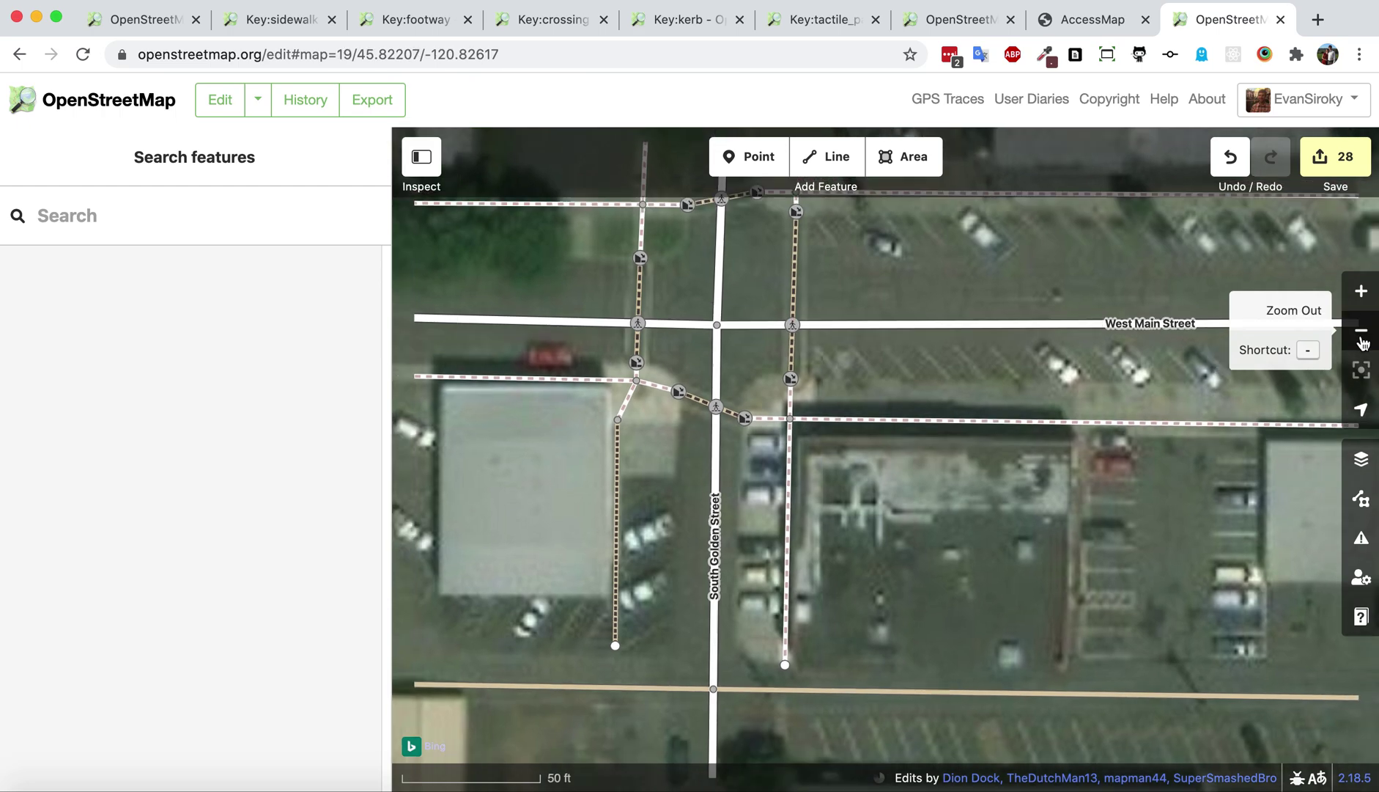
scroll(905, 510, left, 6)
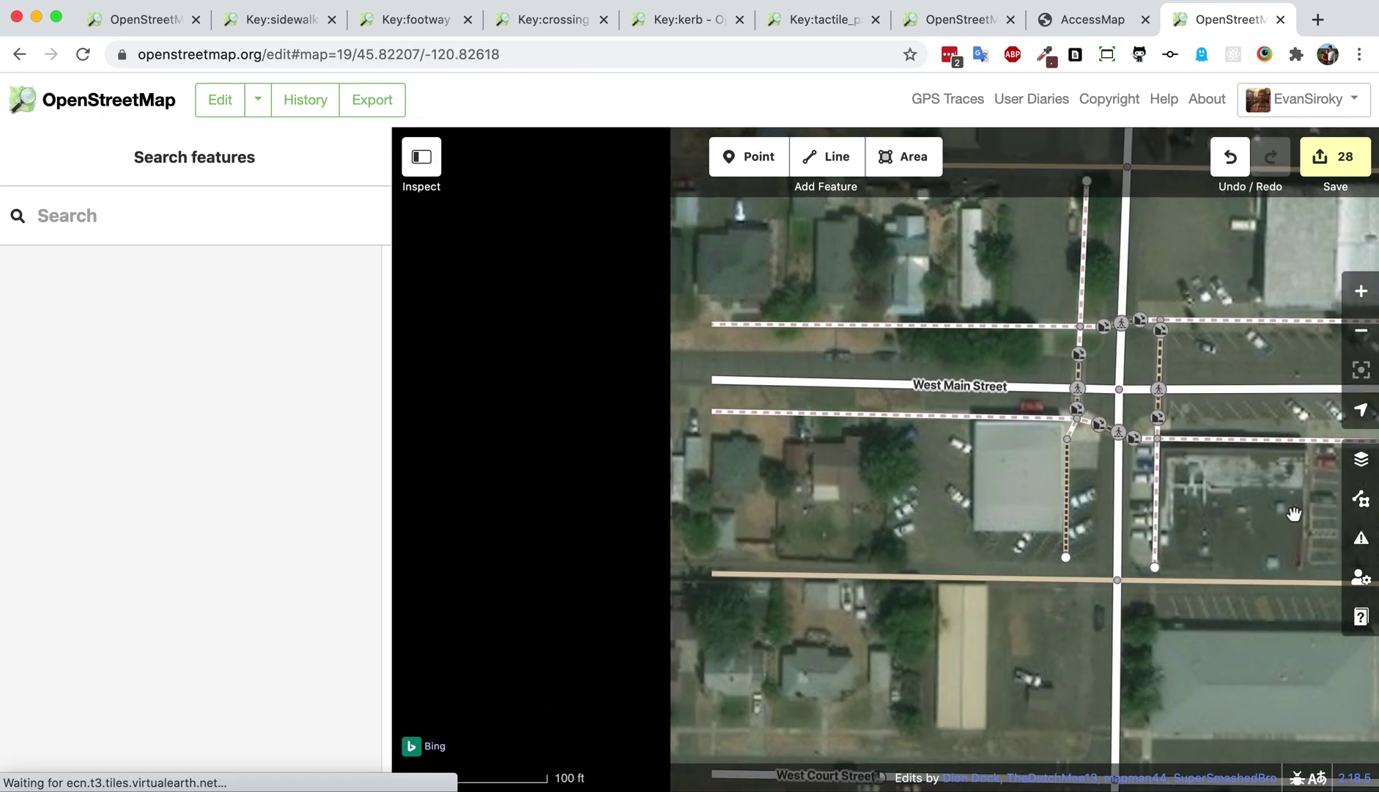
Review the mapped sidewalks along West Main Street on both sides of the Golden intersection as far as North Grant Avenue
scroll(785, 525, left, 3)
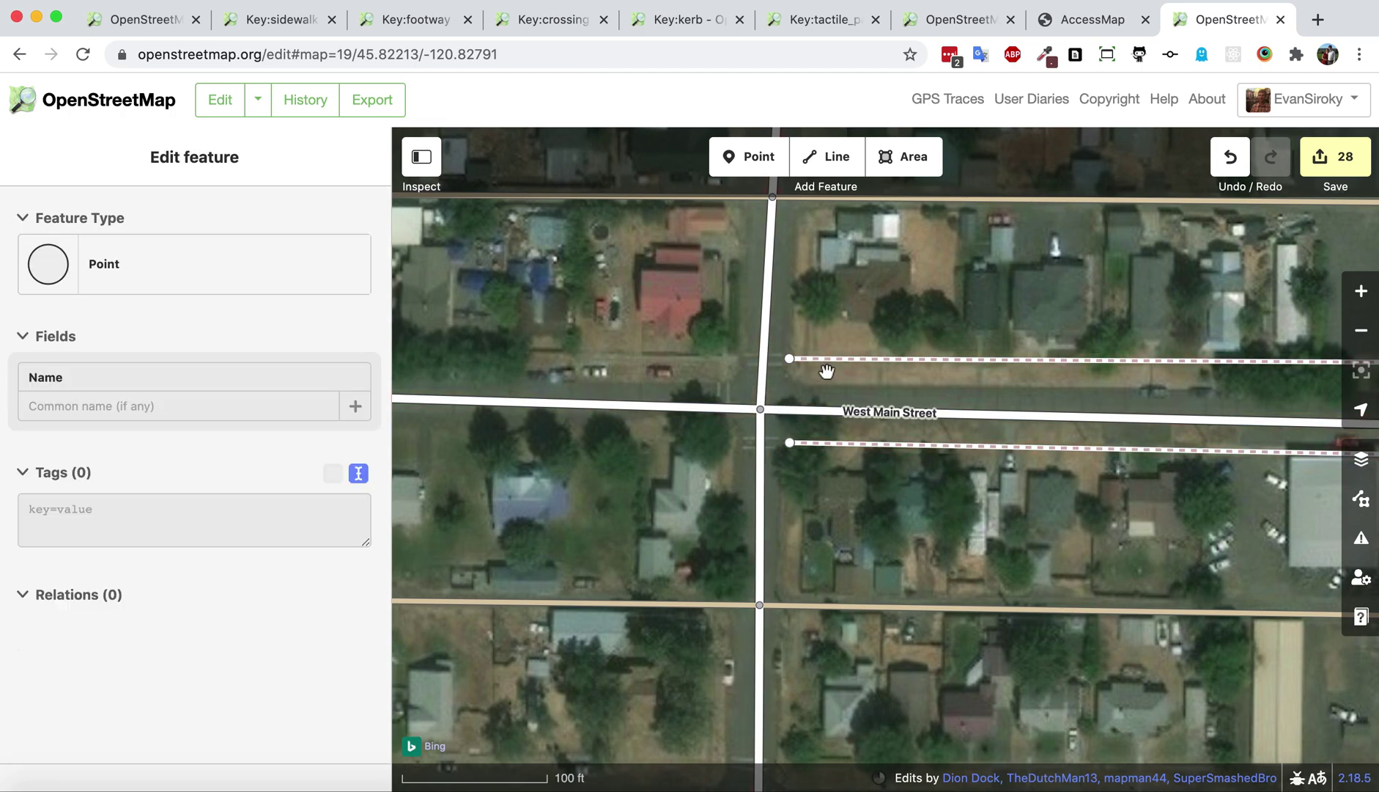
drag(1069, 511, 554, 527)
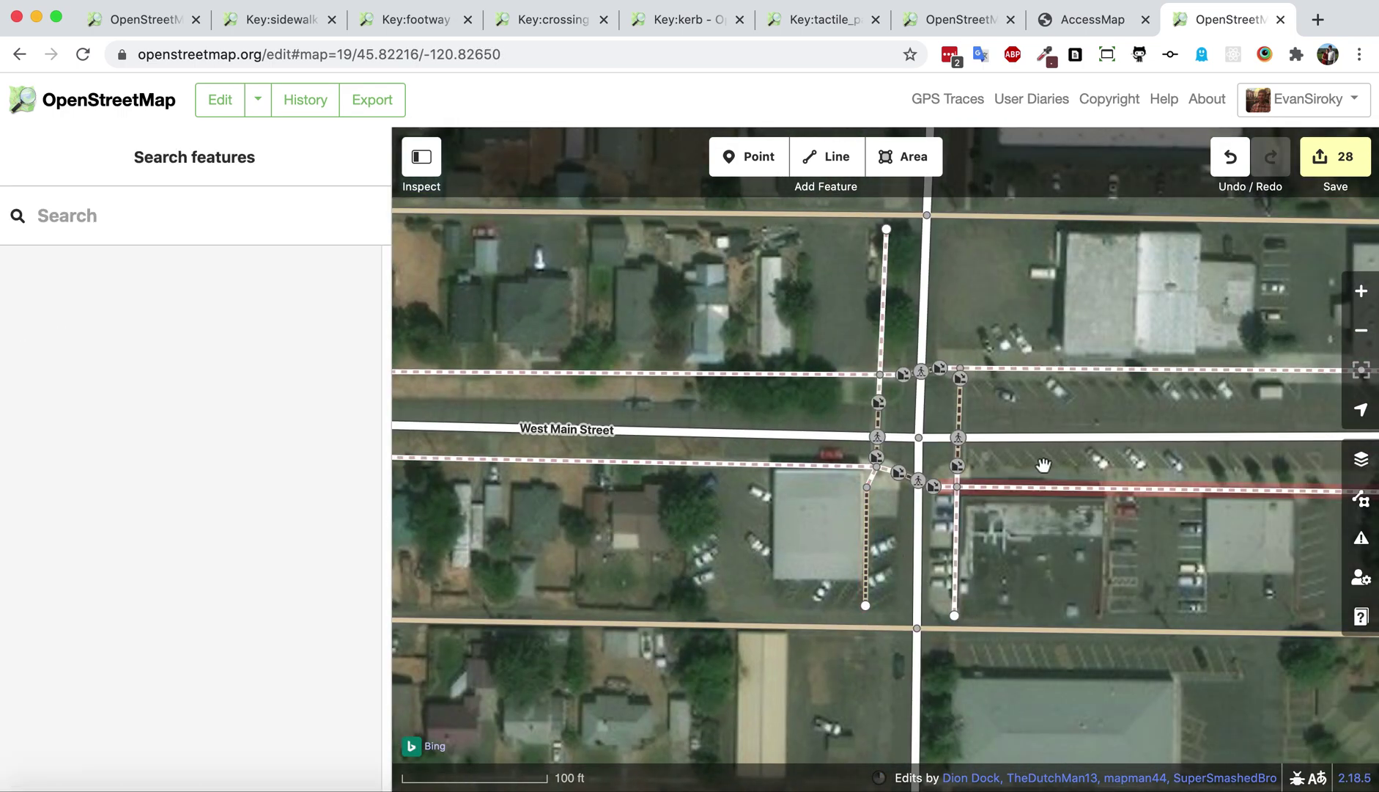
drag(1039, 412, 878, 430)
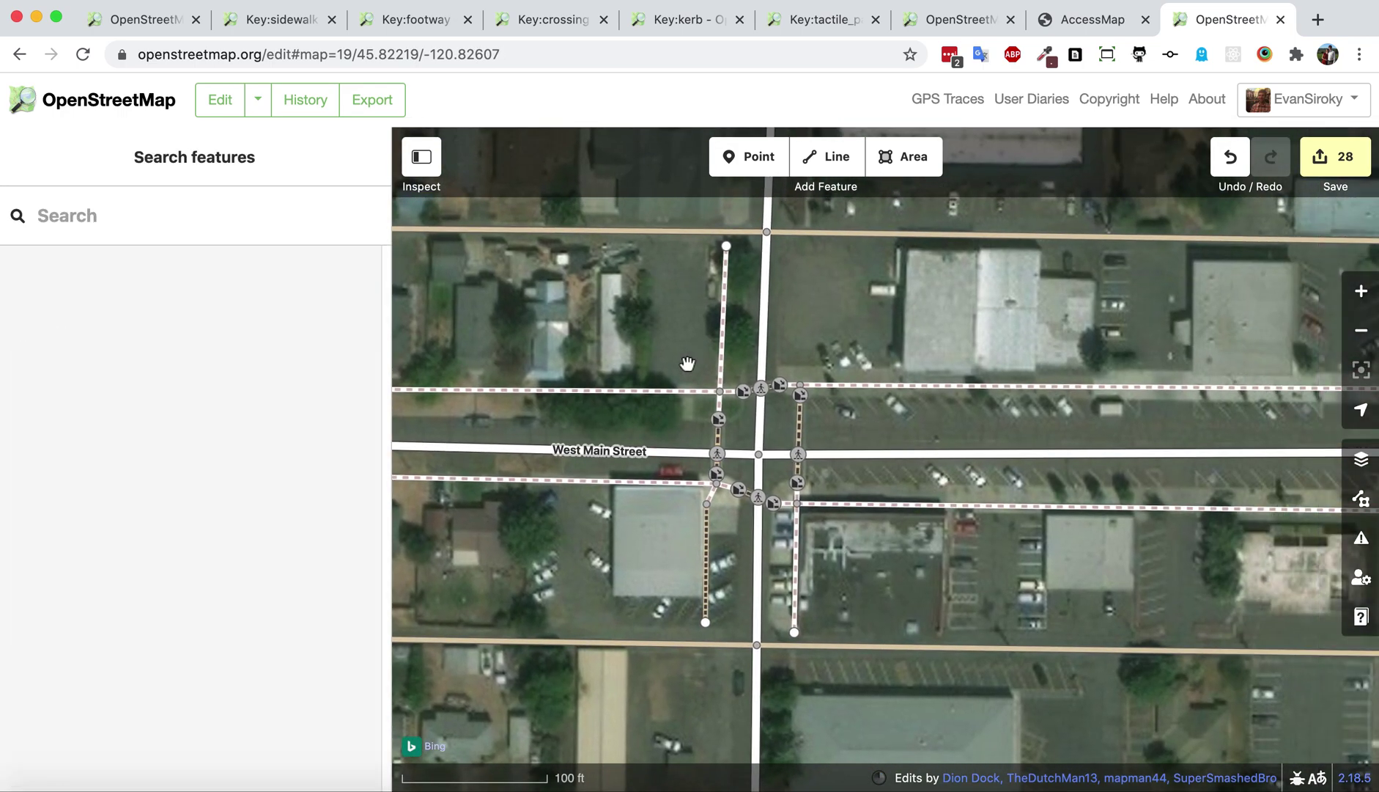
drag(1011, 564, 754, 561)
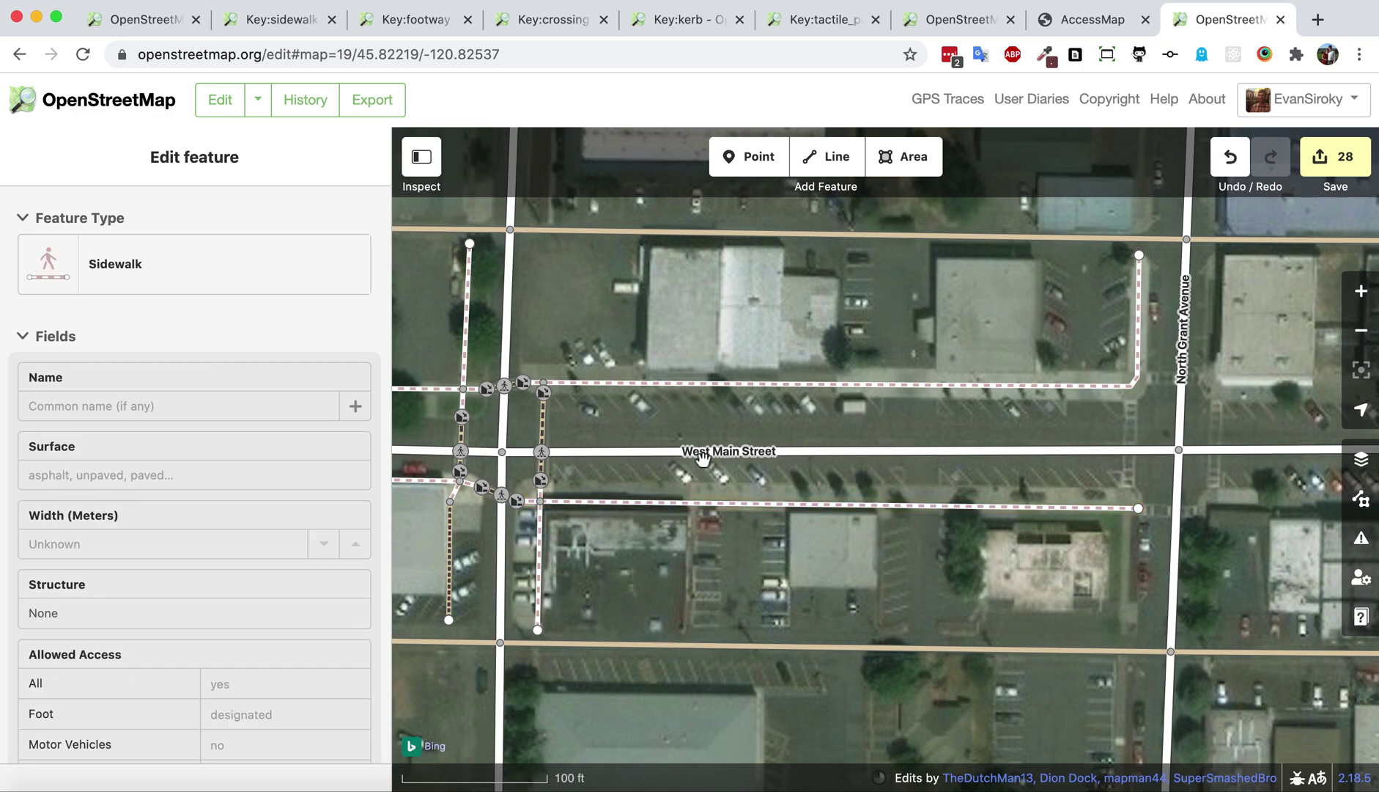
drag(625, 422, 928, 439)
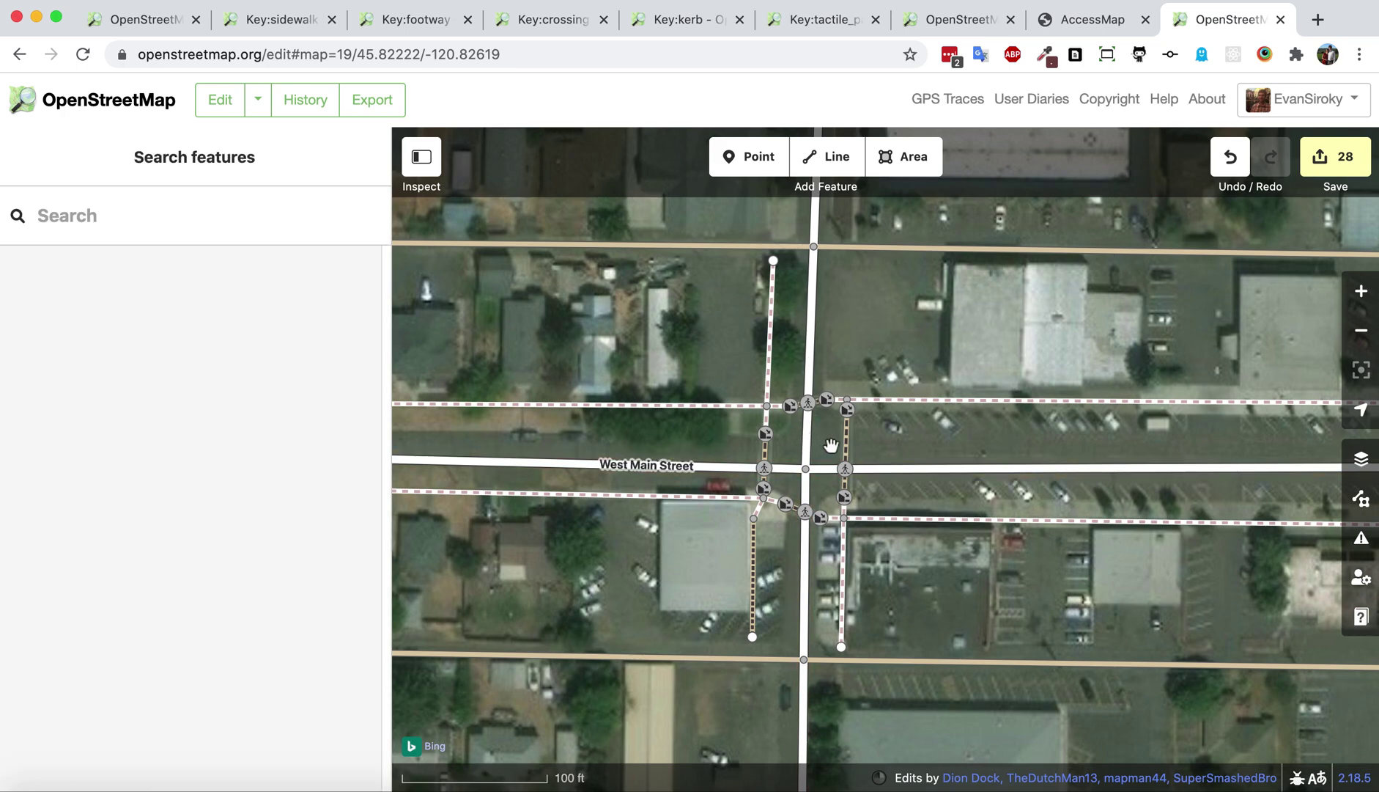
scroll(830, 445, up, 5)
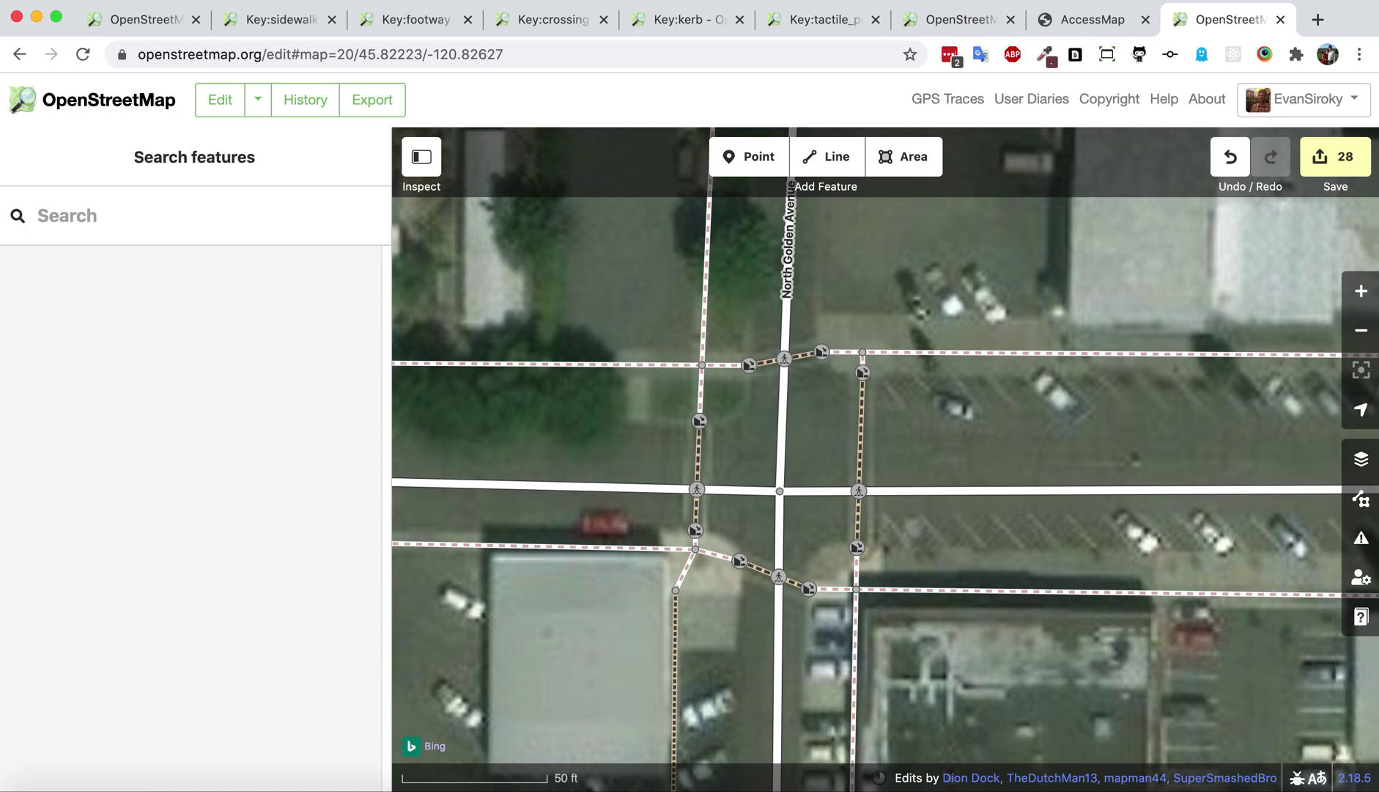
Turn on the Bing Streetside photo overlay and close the map data settings
click(1361, 499)
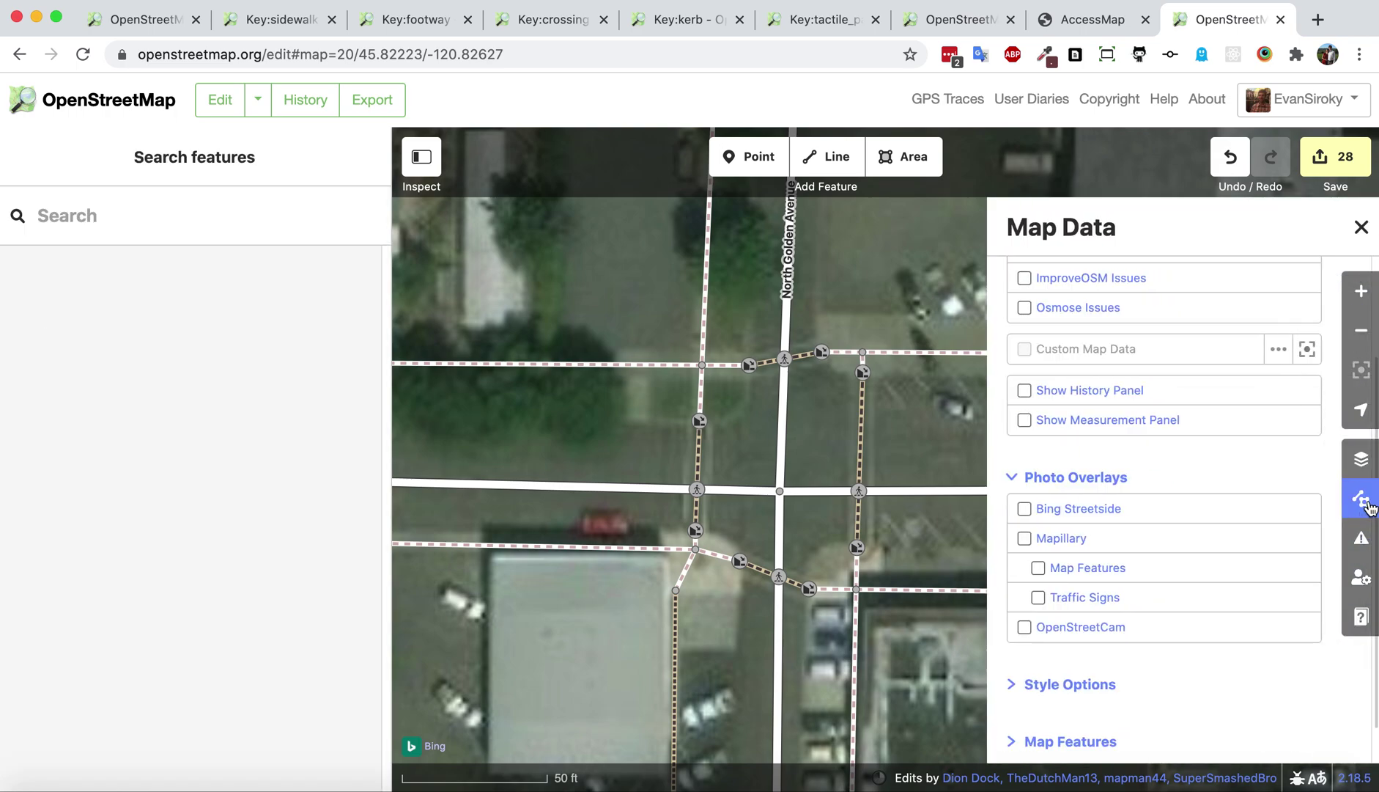
click(1024, 508)
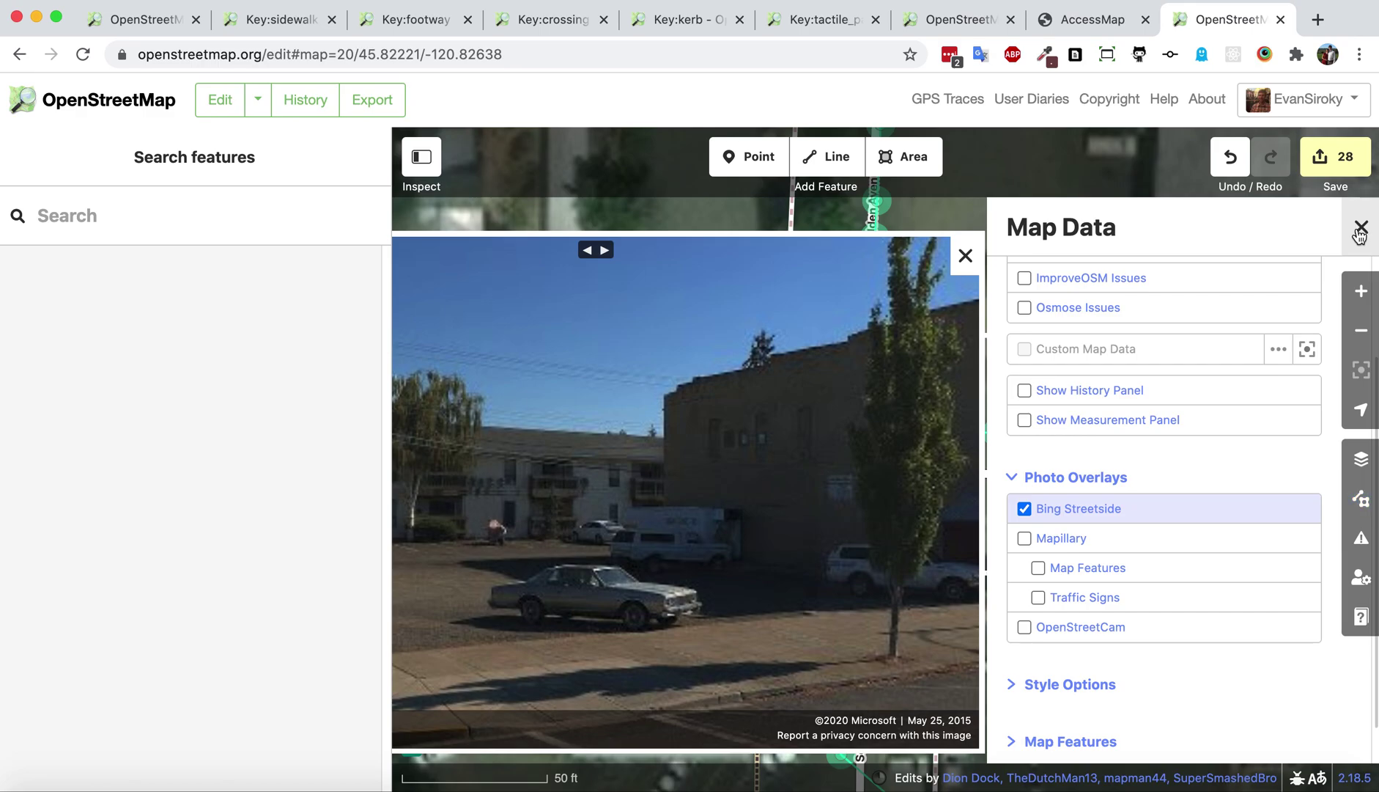
click(1361, 226)
Examine the Streetside photo around the West Main Street and Golden intersection for stop signs, and close the photo viewer
drag(1088, 451, 813, 579)
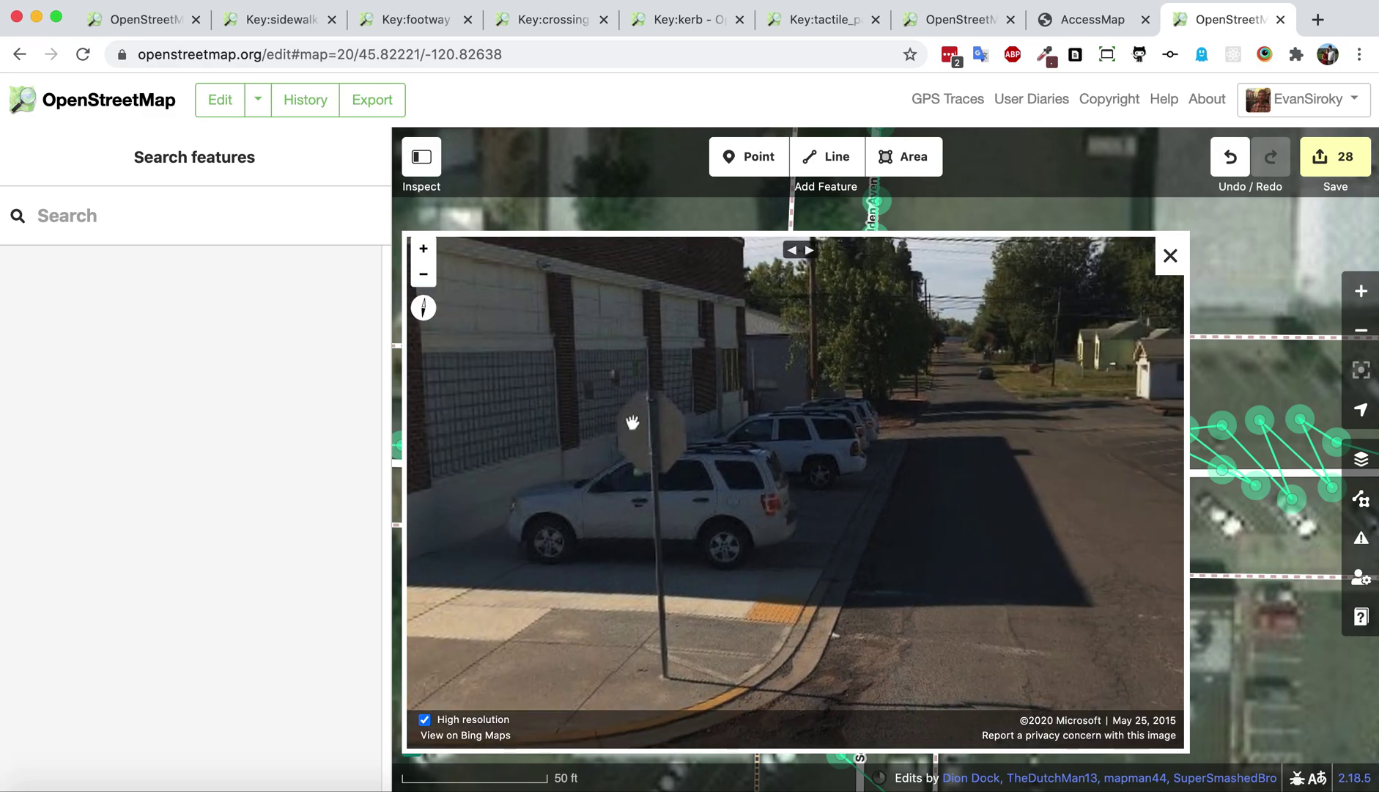
drag(656, 464, 466, 553)
drag(634, 536, 874, 532)
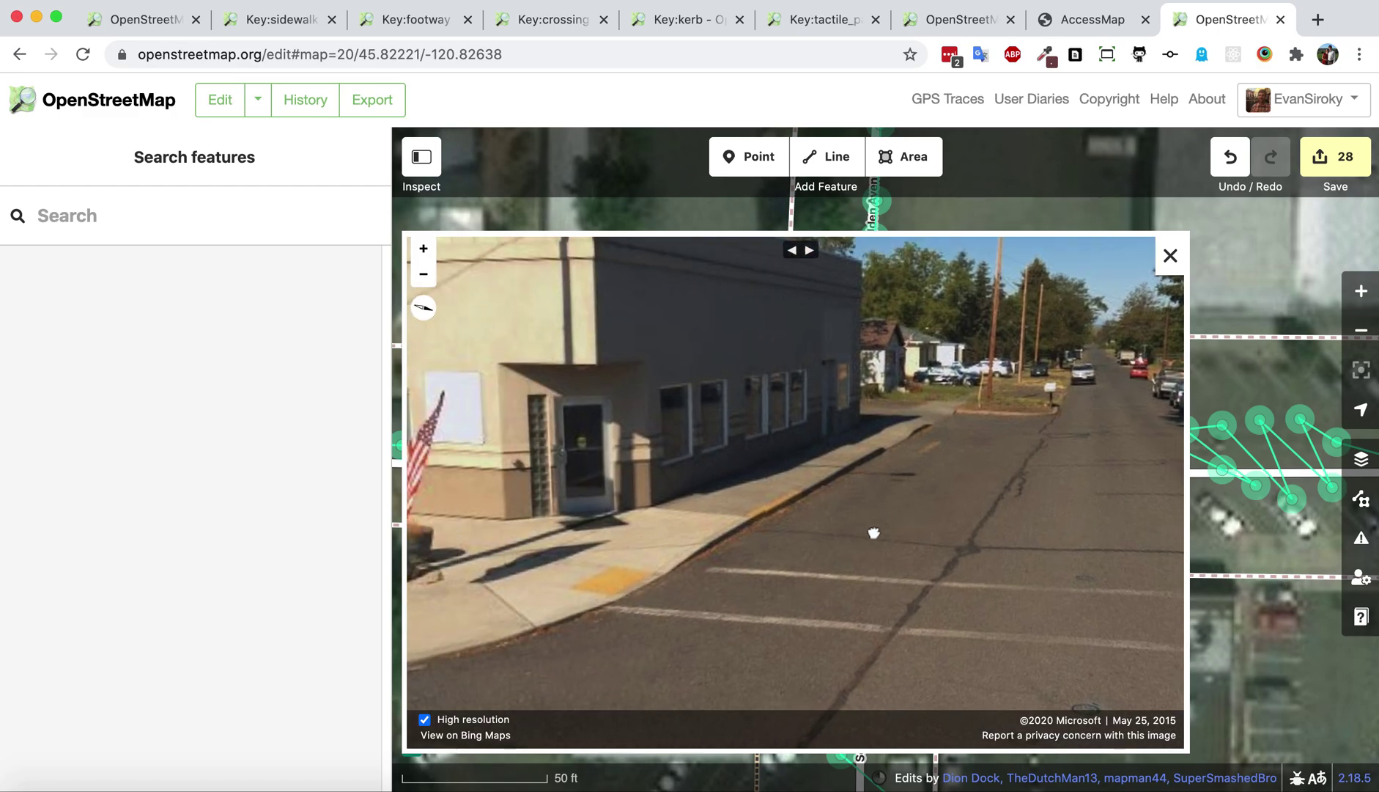
drag(1087, 523, 809, 379)
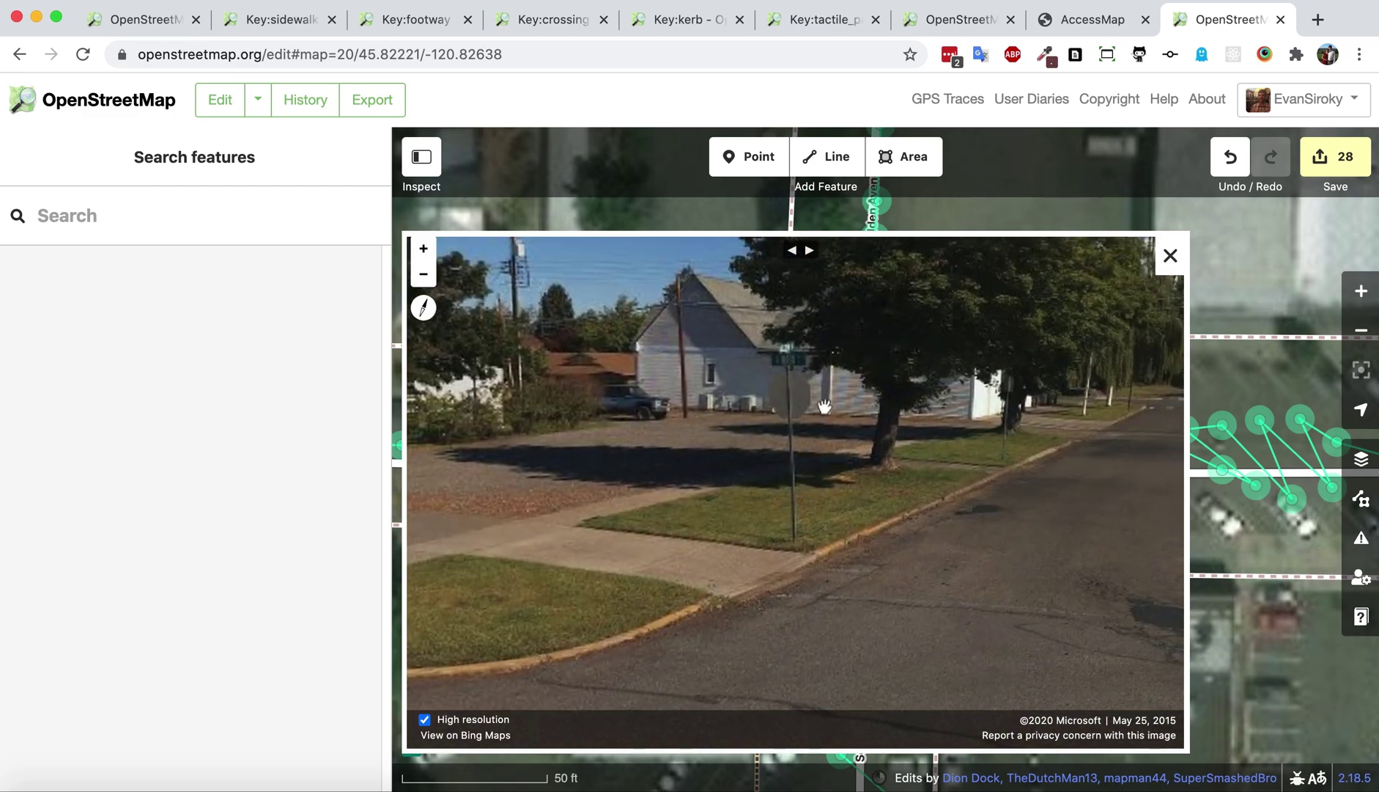
drag(875, 509, 715, 453)
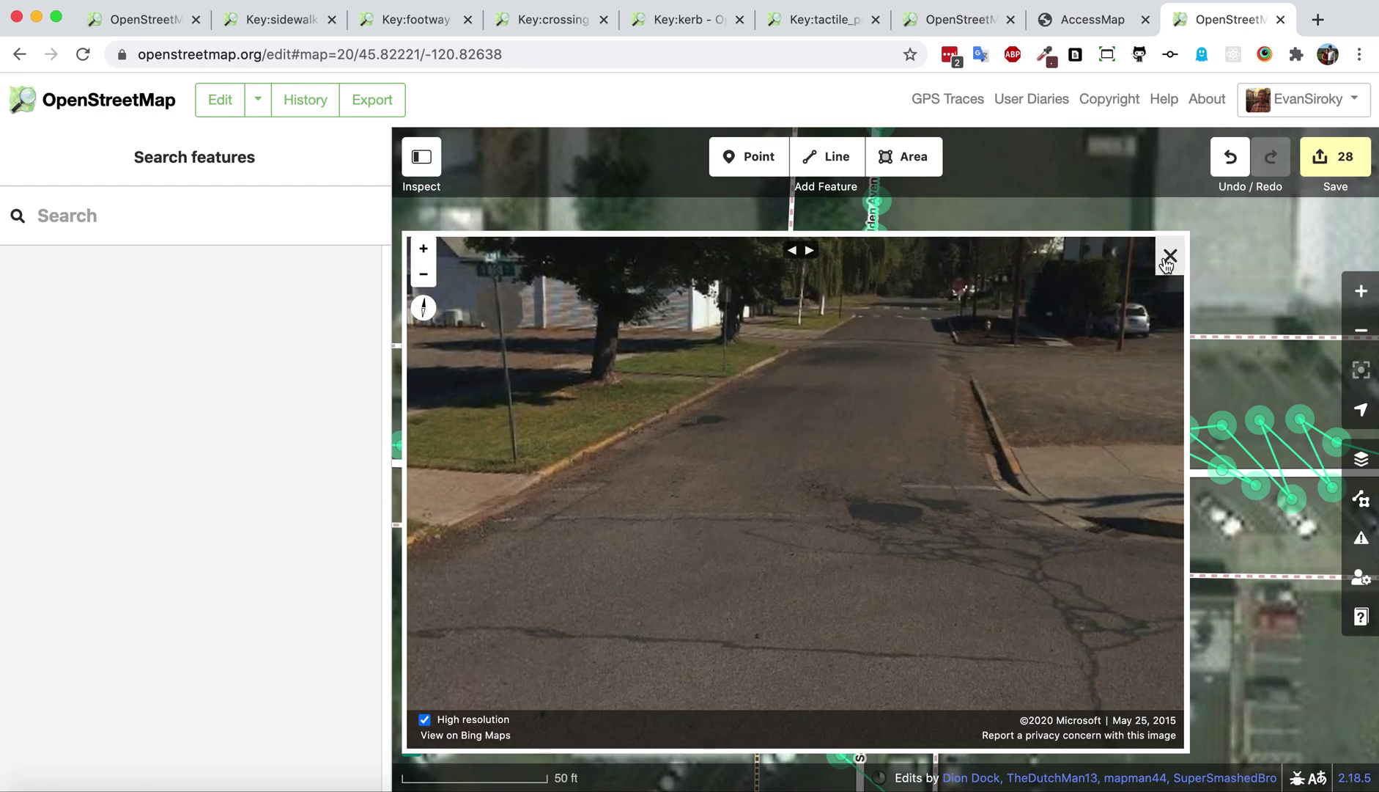
click(1171, 255)
click(889, 410)
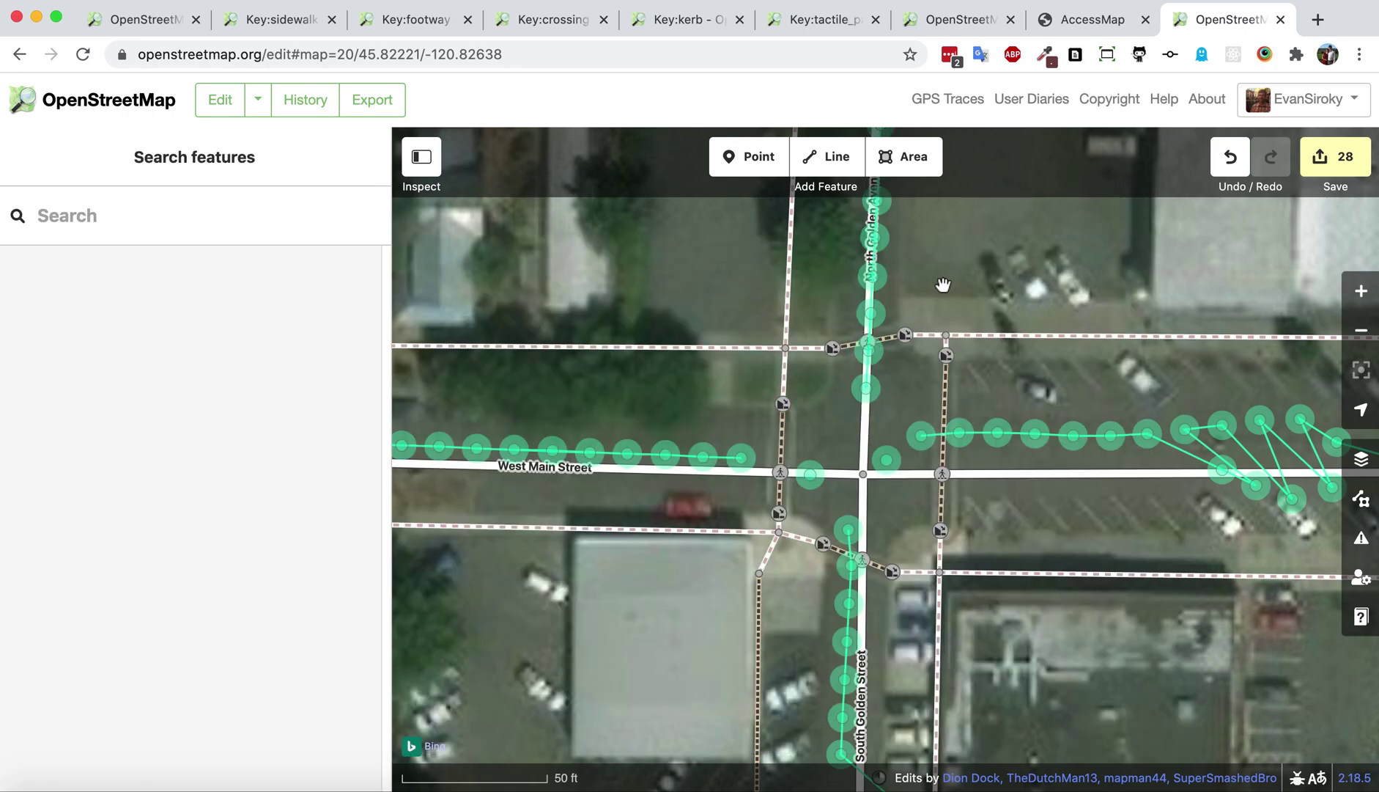
Add a Stop Sign node on North Golden Avenue just north of its crosswalk
scroll(943, 284, up, 5)
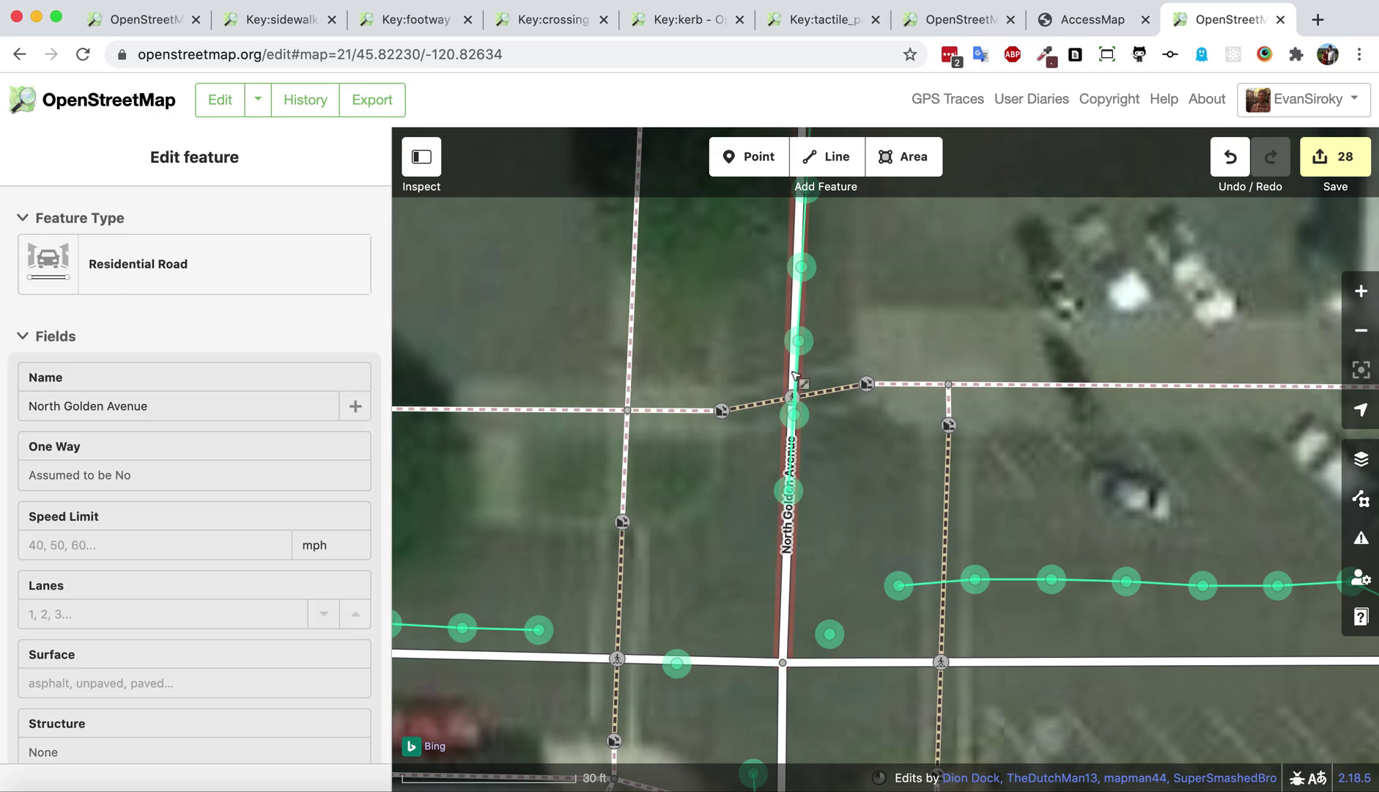
click(795, 369)
double_click(793, 366)
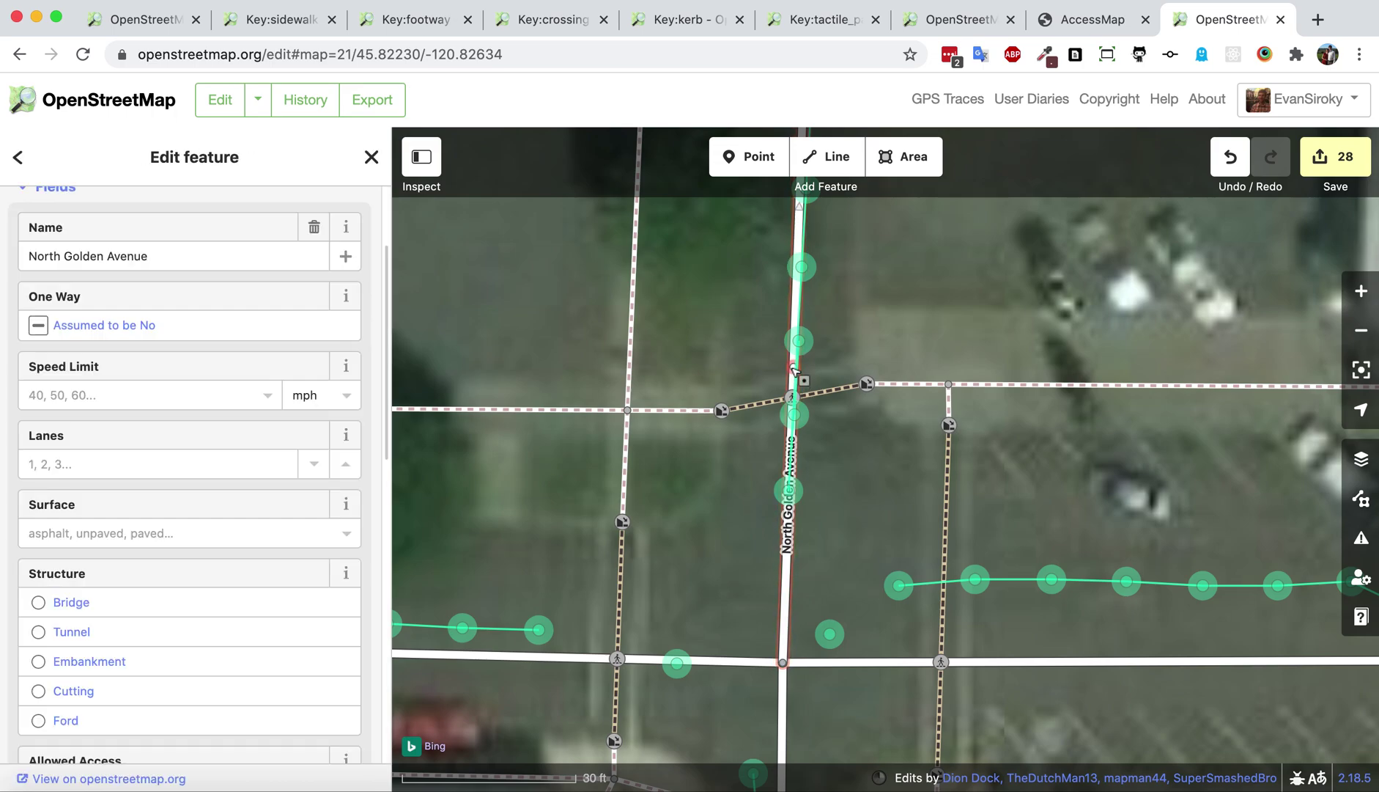
click(145, 229)
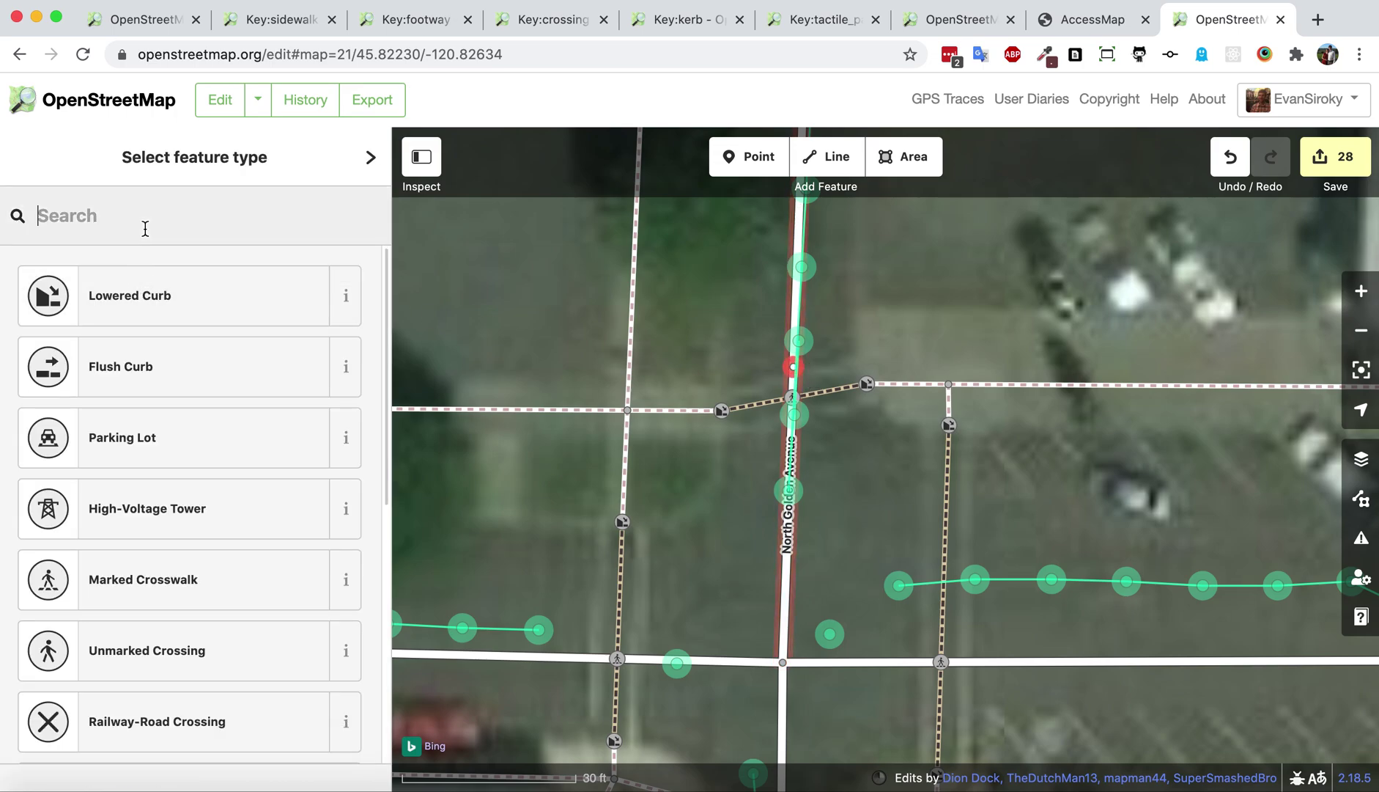
text(stop)
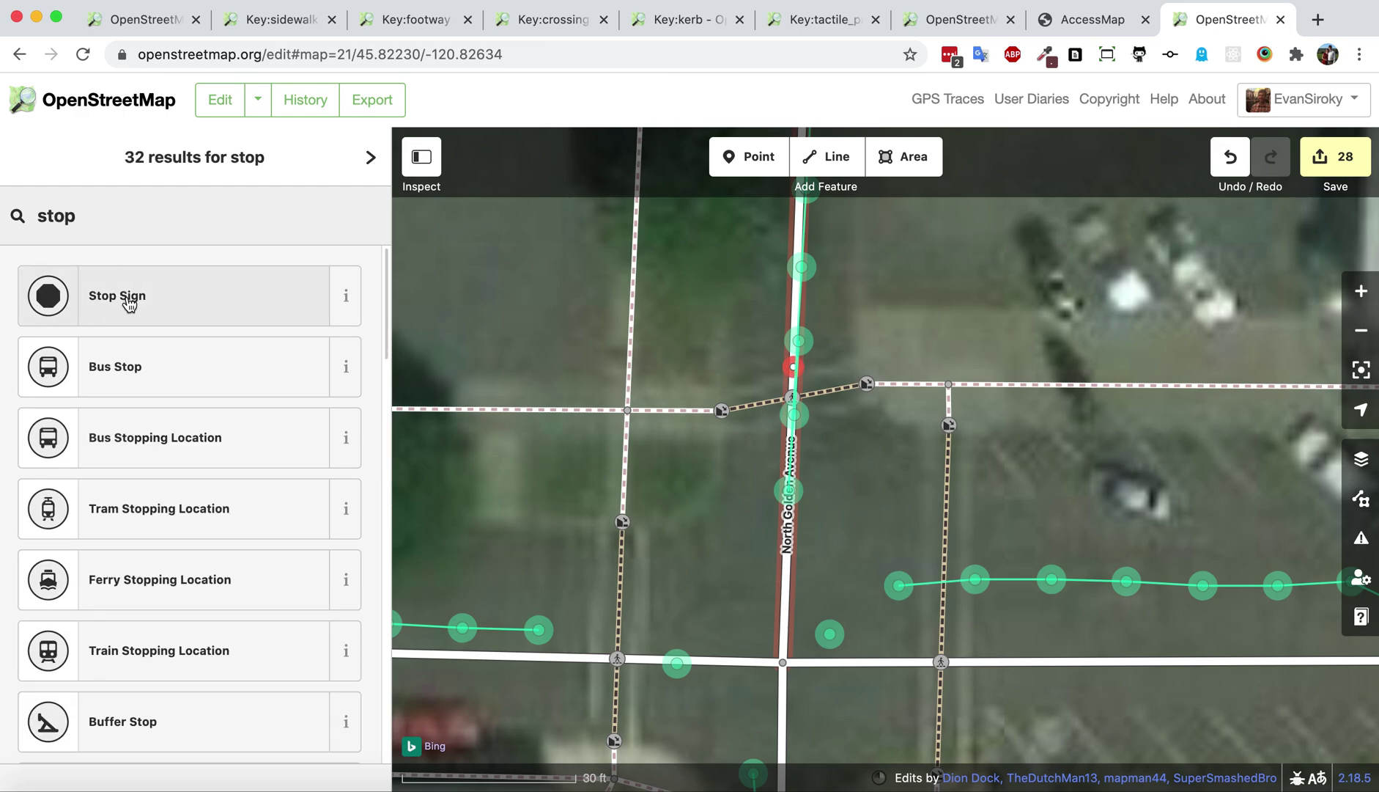
click(126, 297)
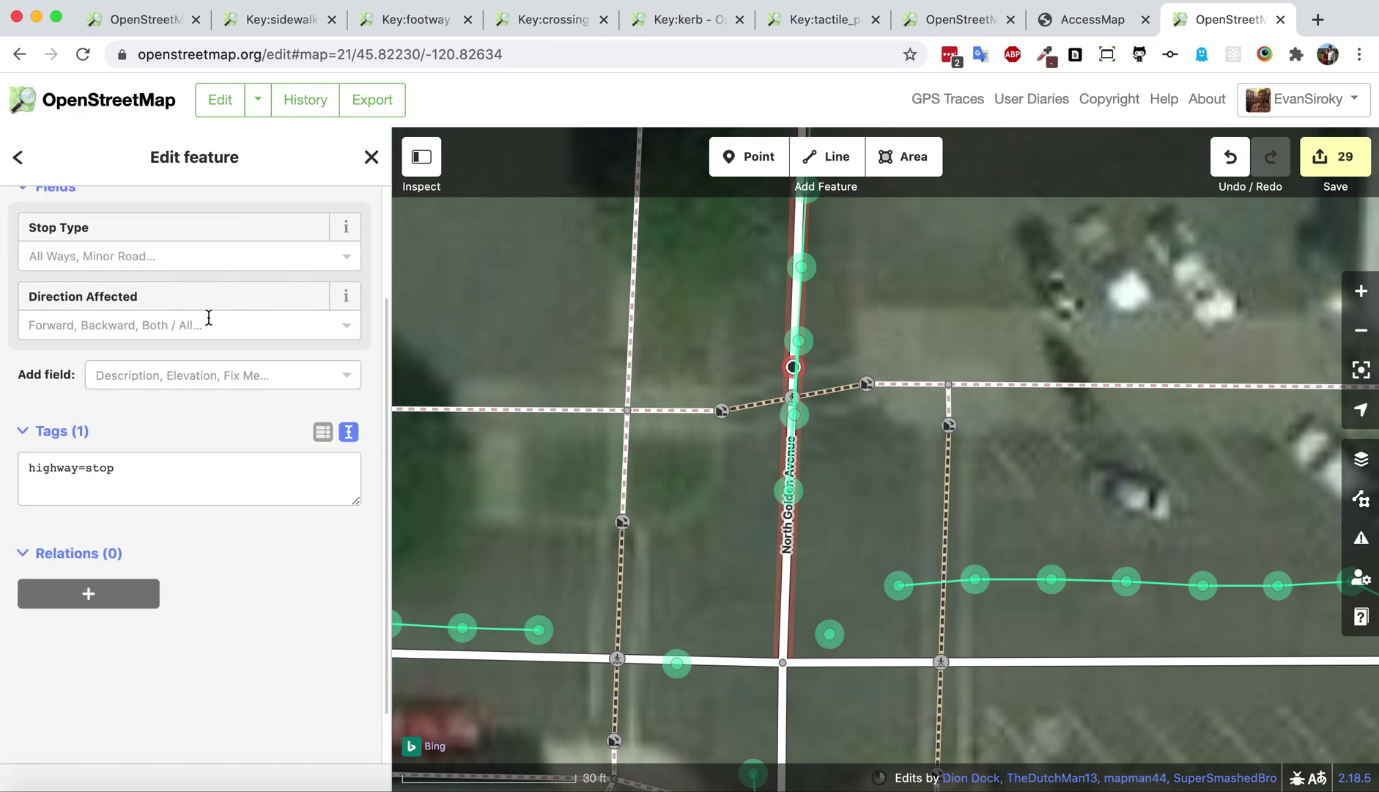
Set the North Golden Avenue stop sign's affected direction to Backward
click(346, 324)
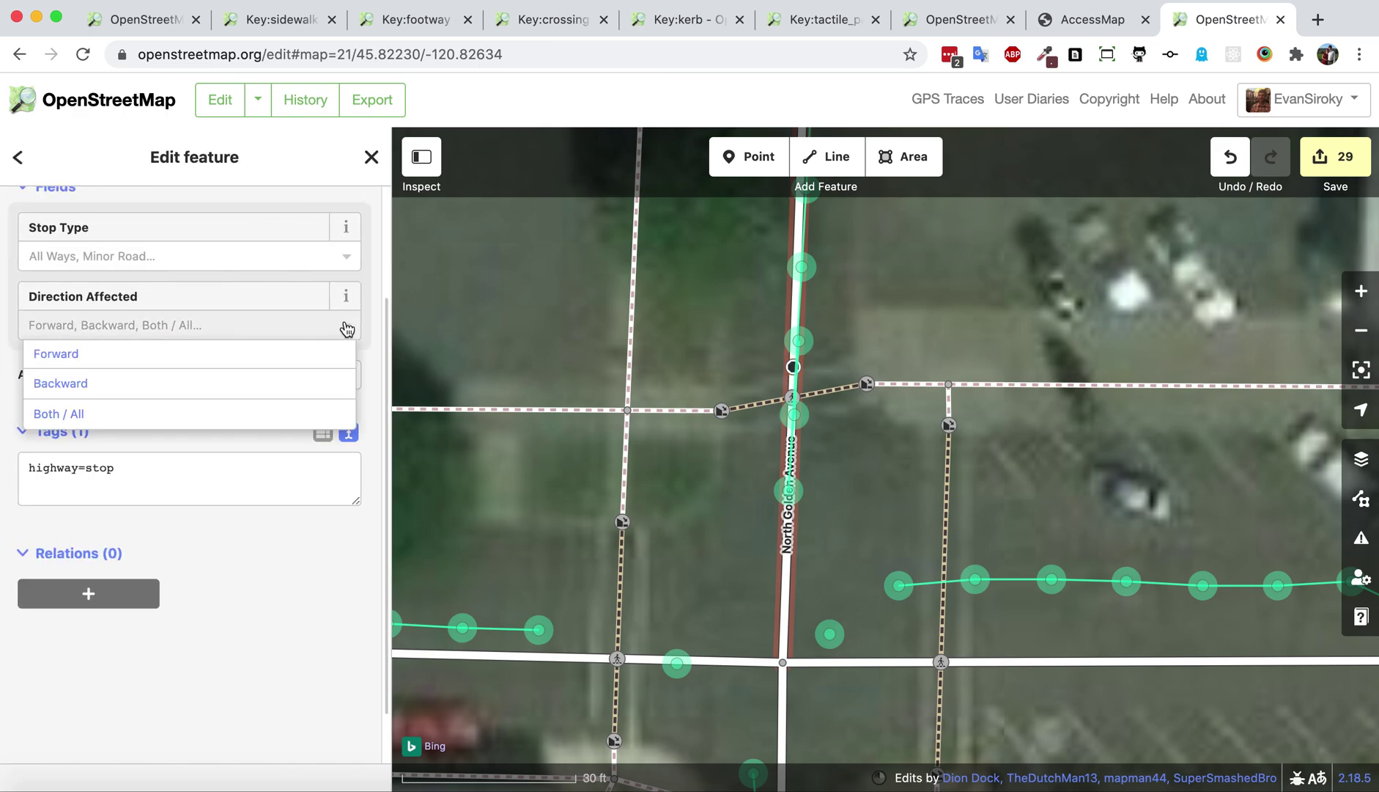
click(318, 352)
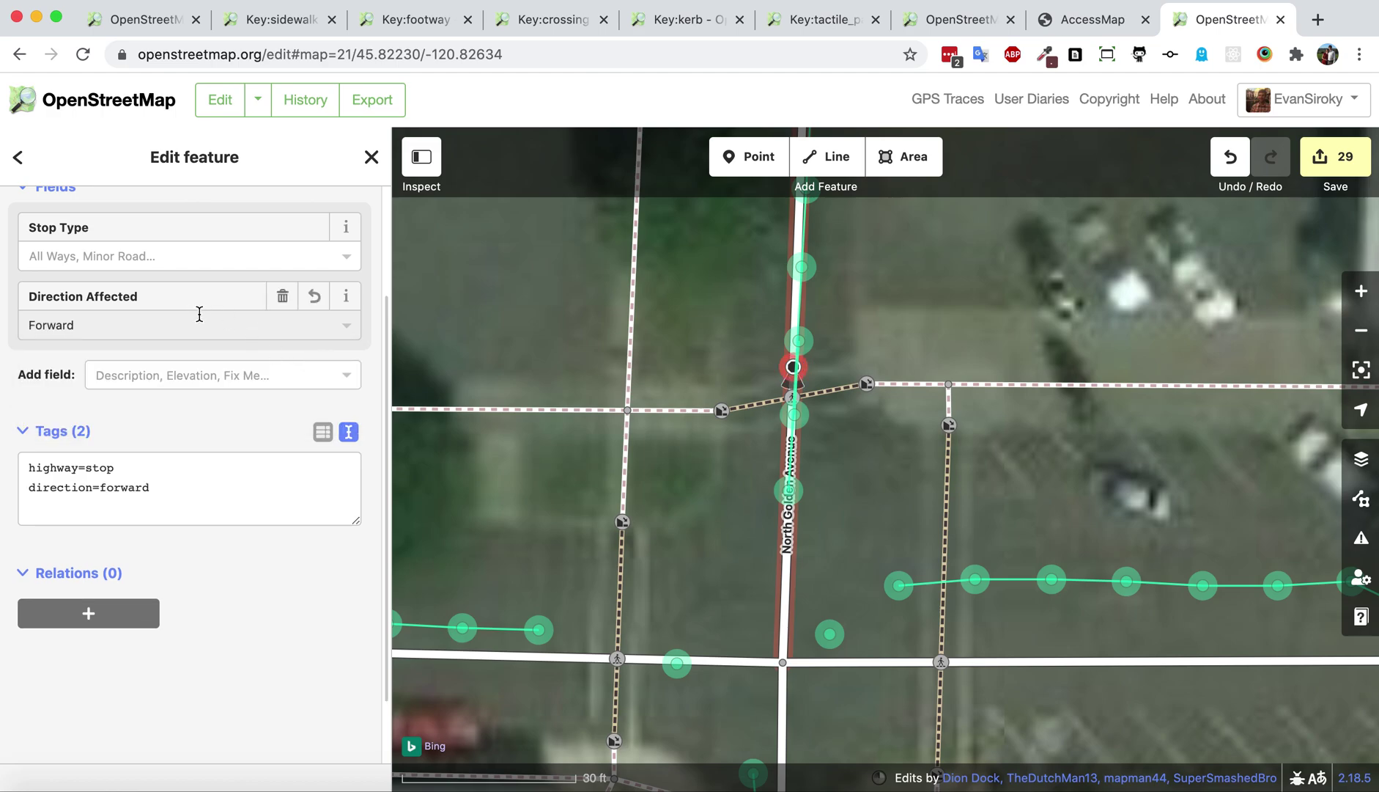
click(347, 325)
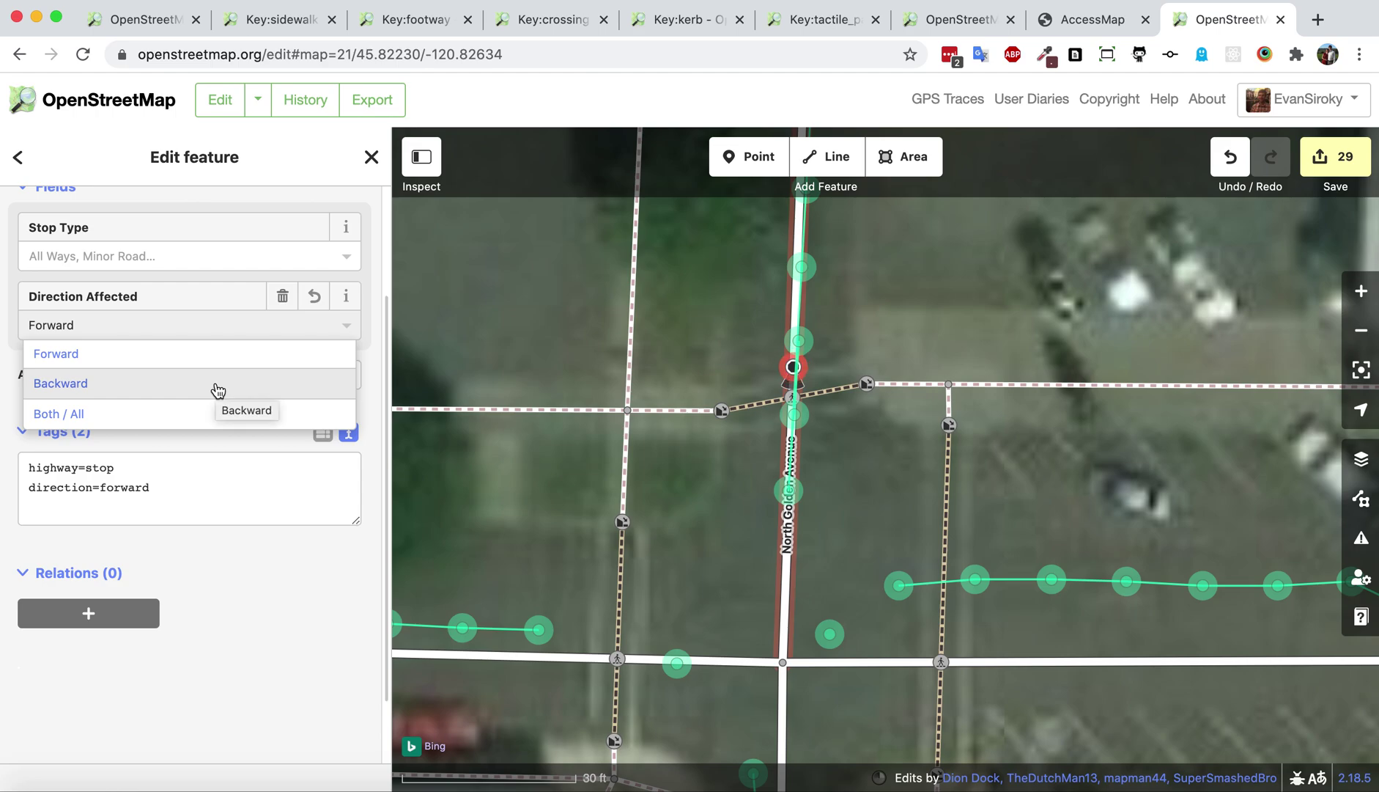
click(218, 388)
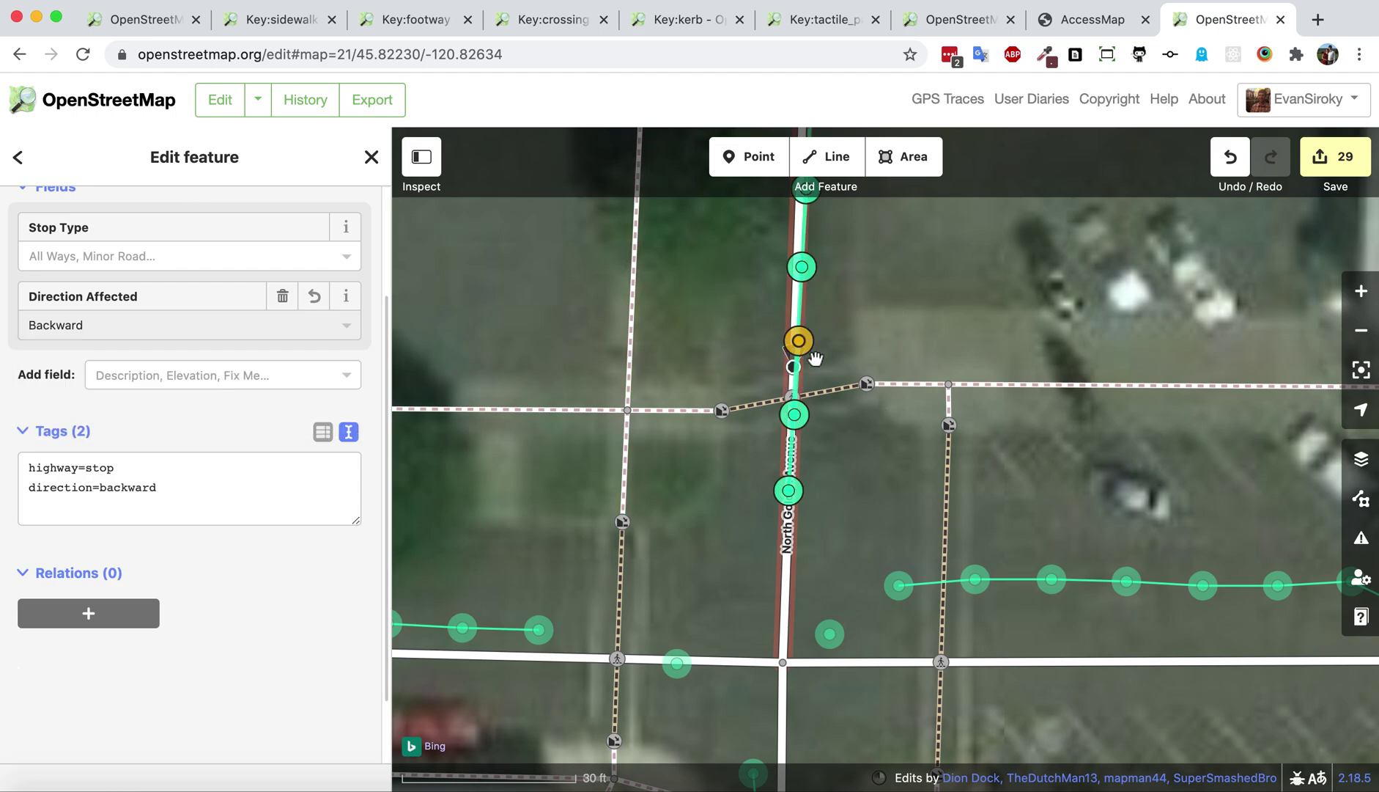
Add a Stop Sign node on South Golden Street just south of its crosswalk, with the affected direction set to Forward
drag(855, 296, 895, 455)
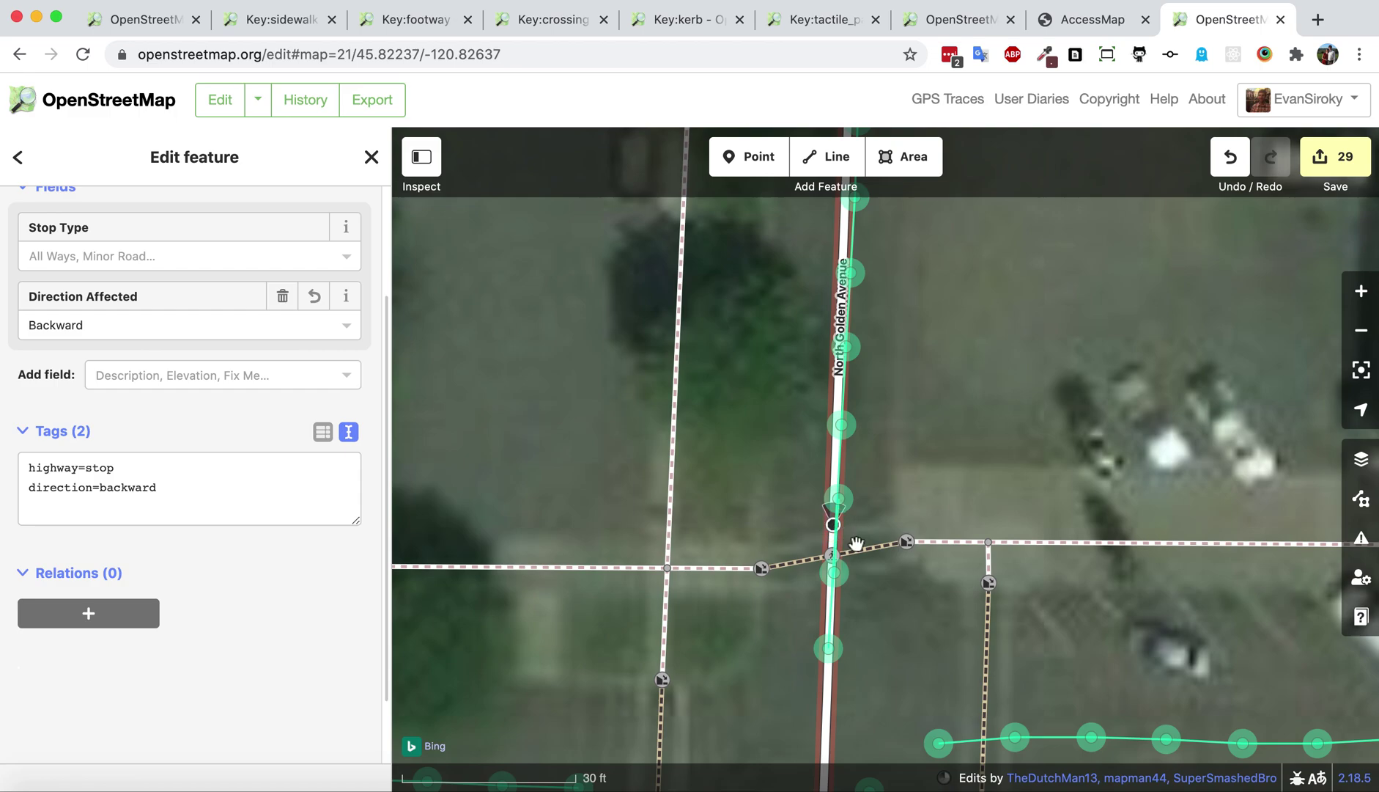
drag(878, 658, 872, 219)
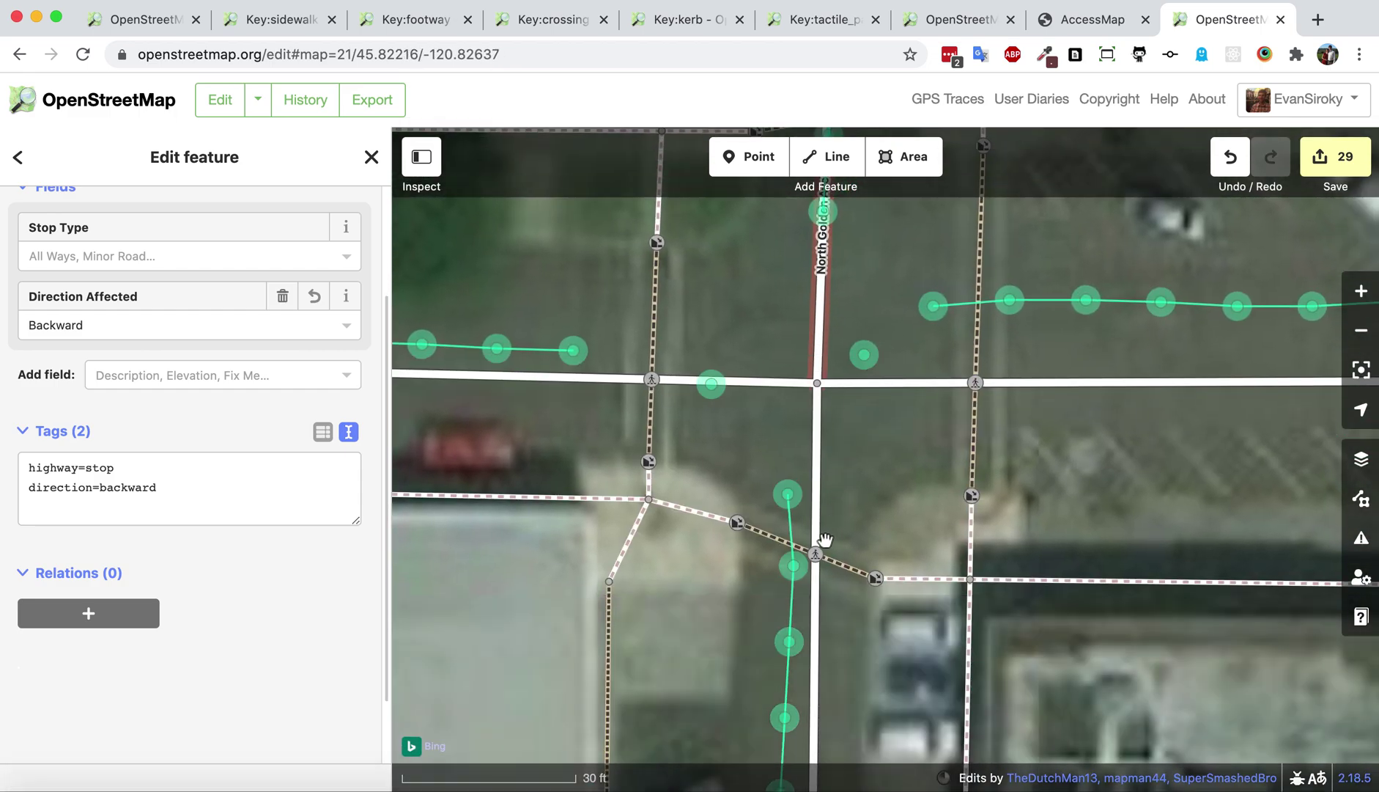
click(819, 586)
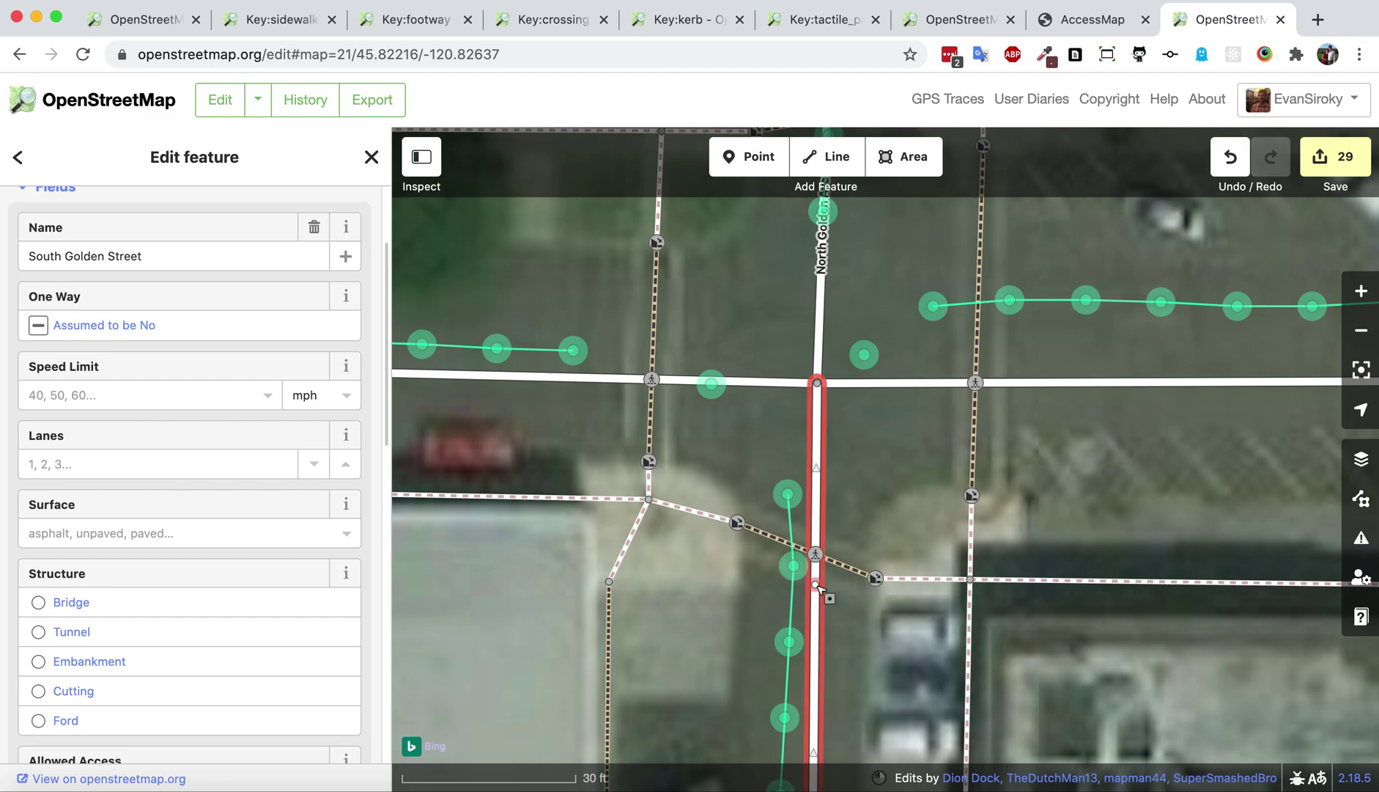
click(816, 585)
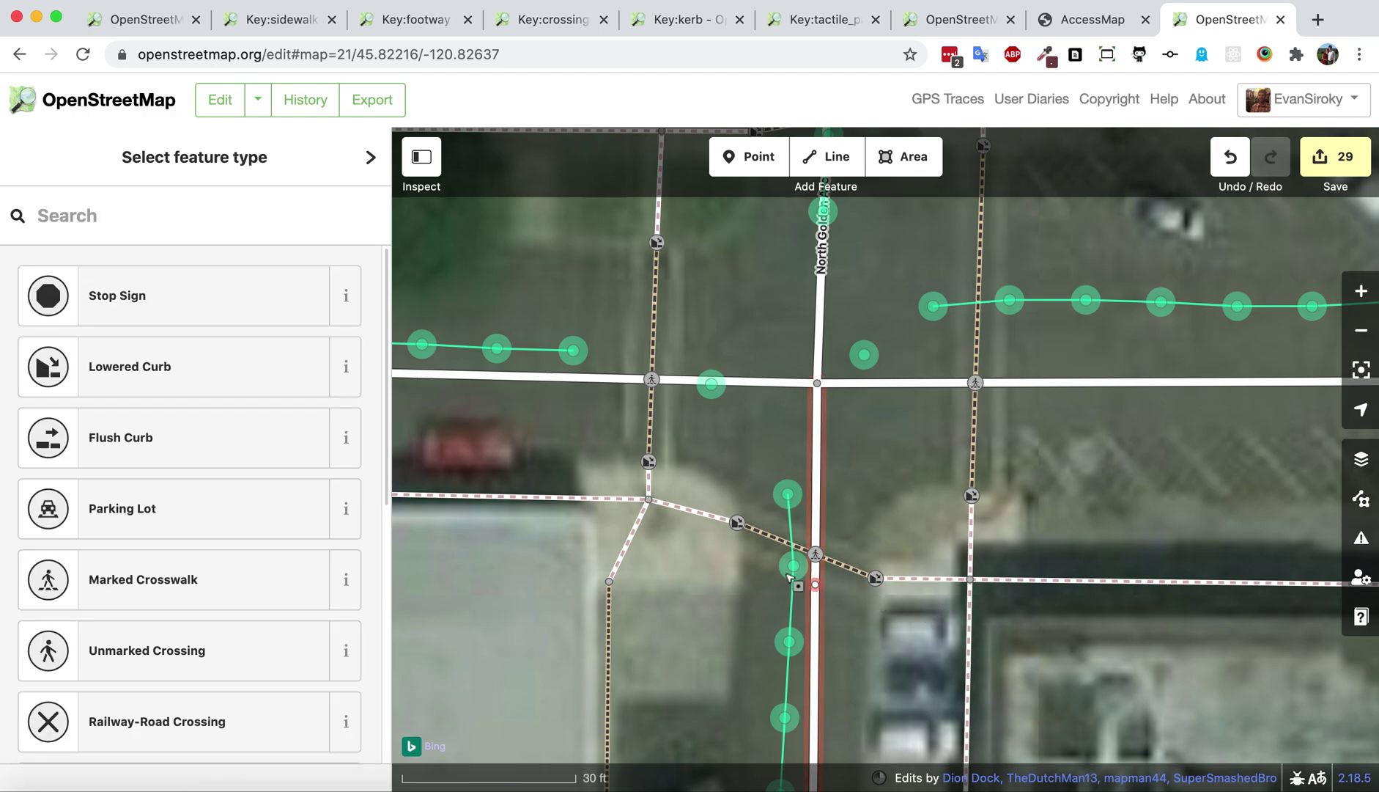
click(173, 306)
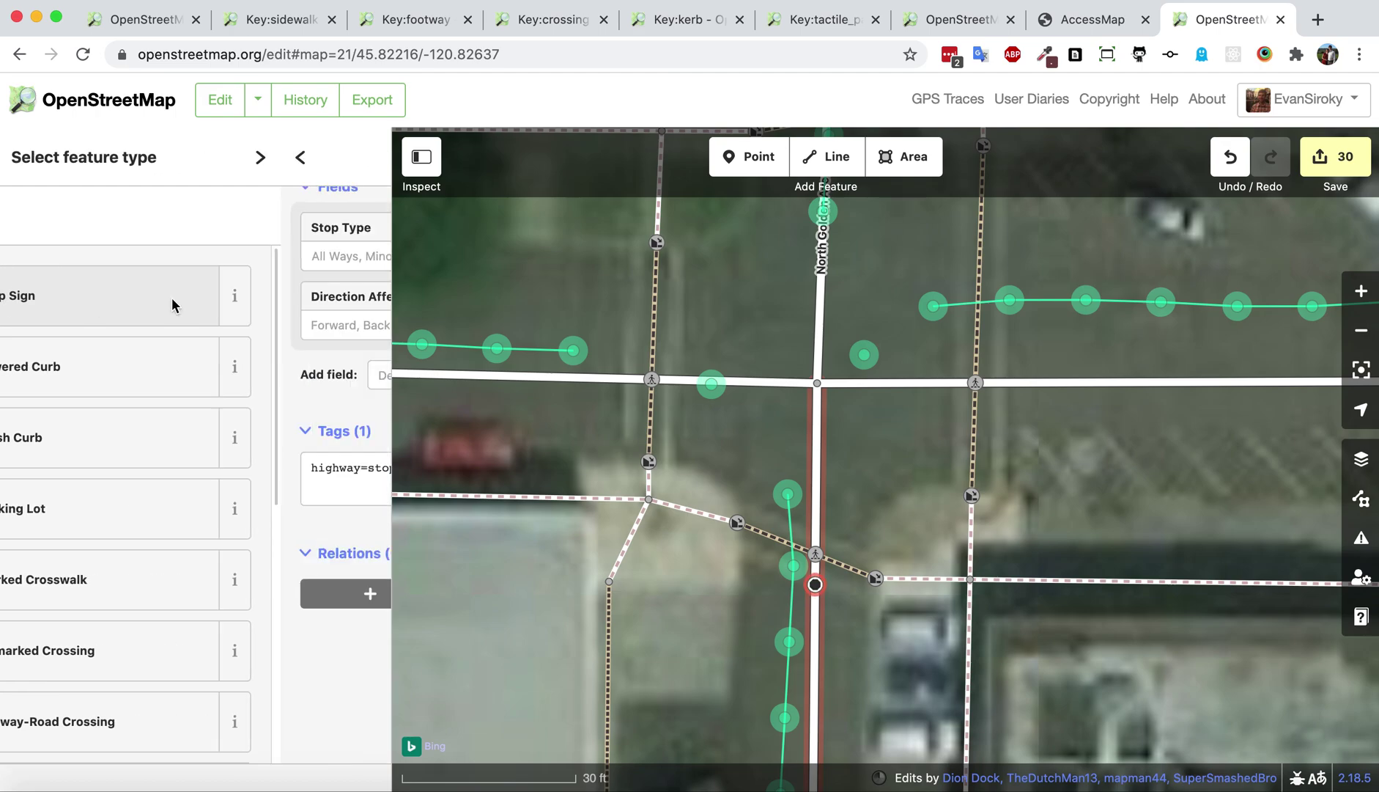
click(349, 333)
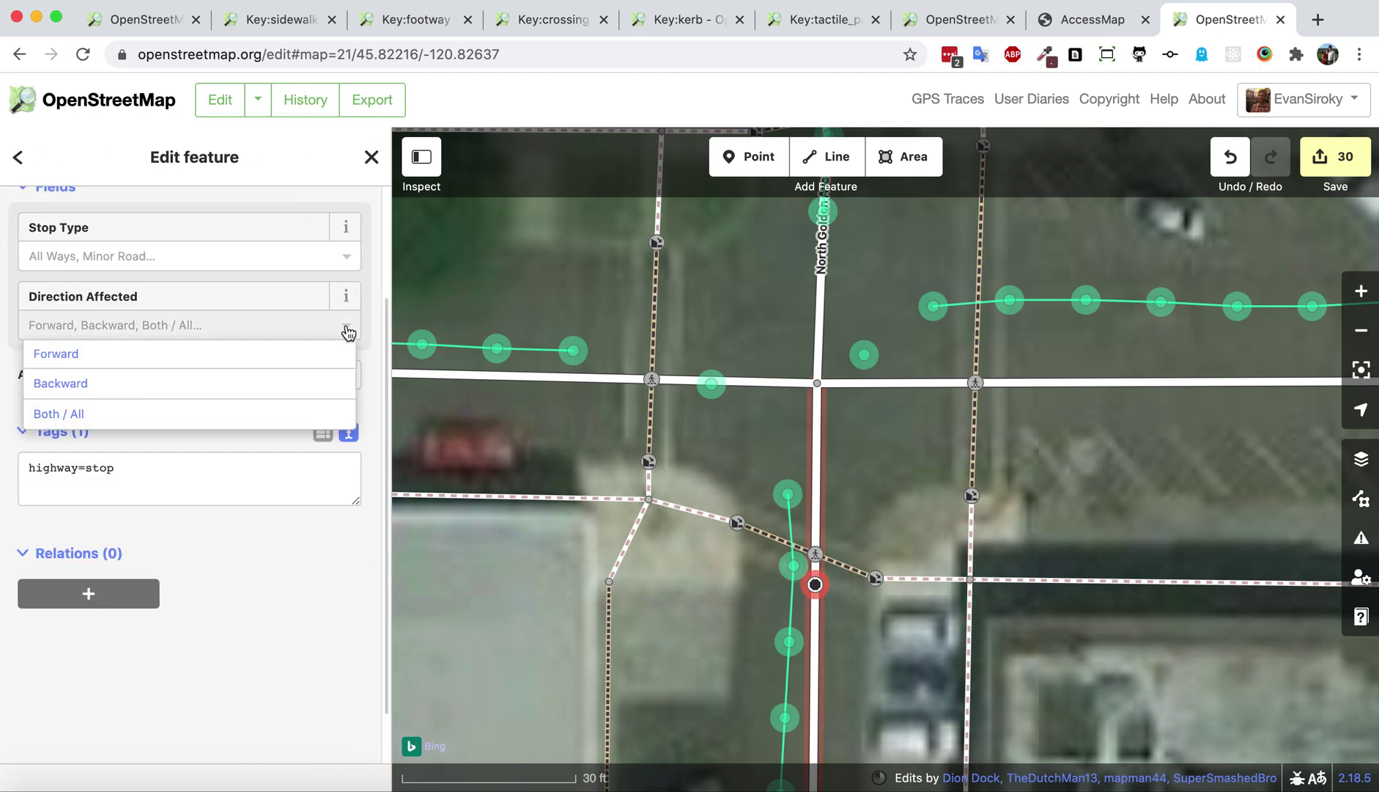
click(315, 352)
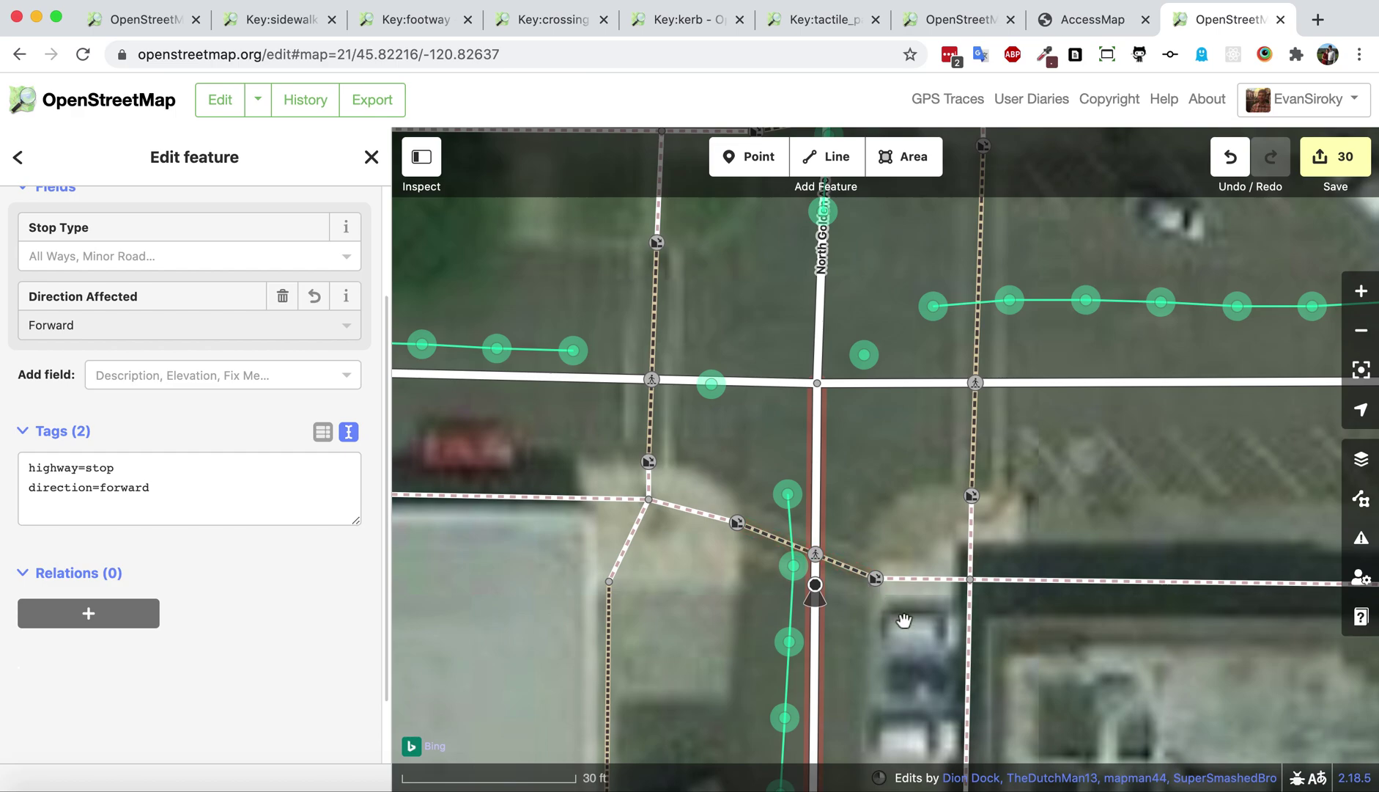
click(892, 461)
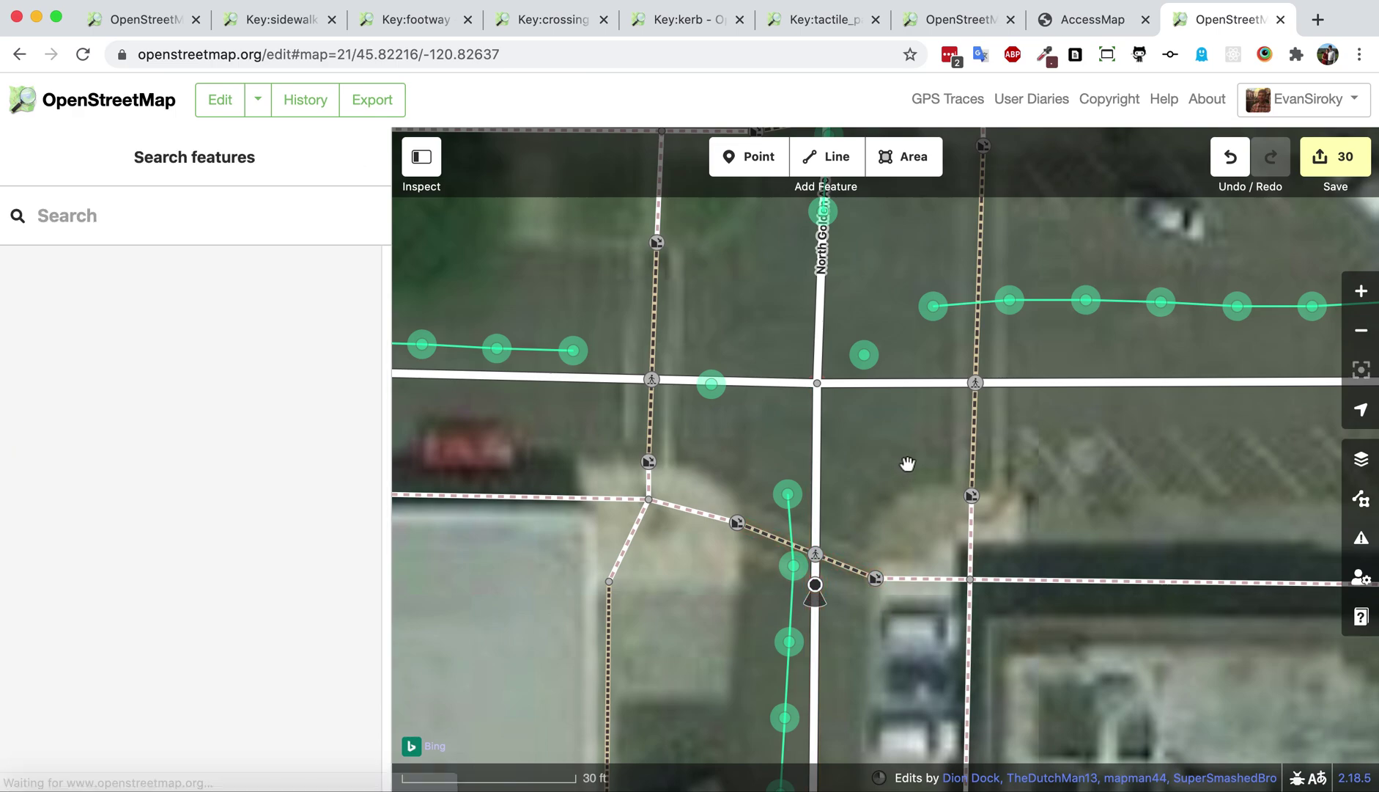
Start saving the edits and enter the changeset comment "Added sidewalks and crosswalks"
drag(908, 465, 892, 561)
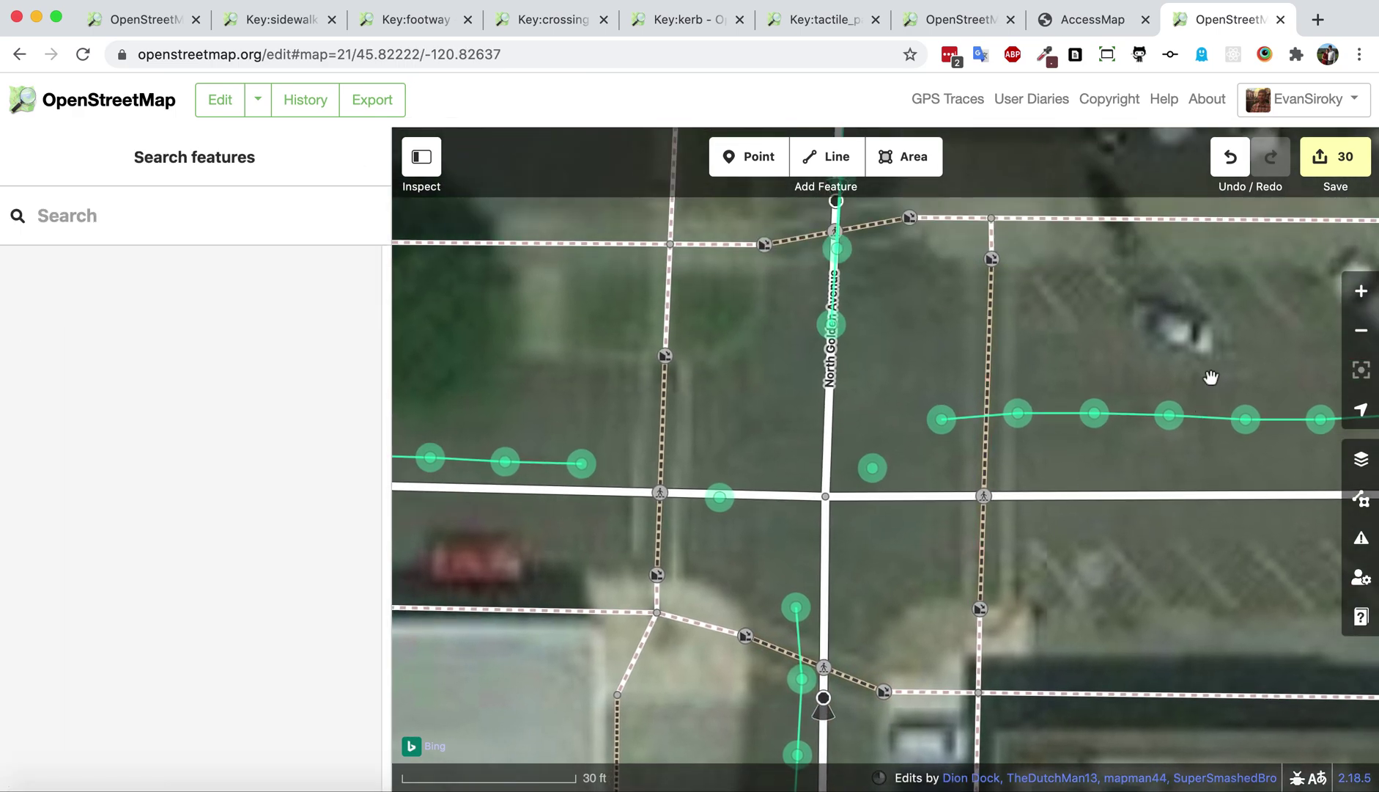
click(1361, 329)
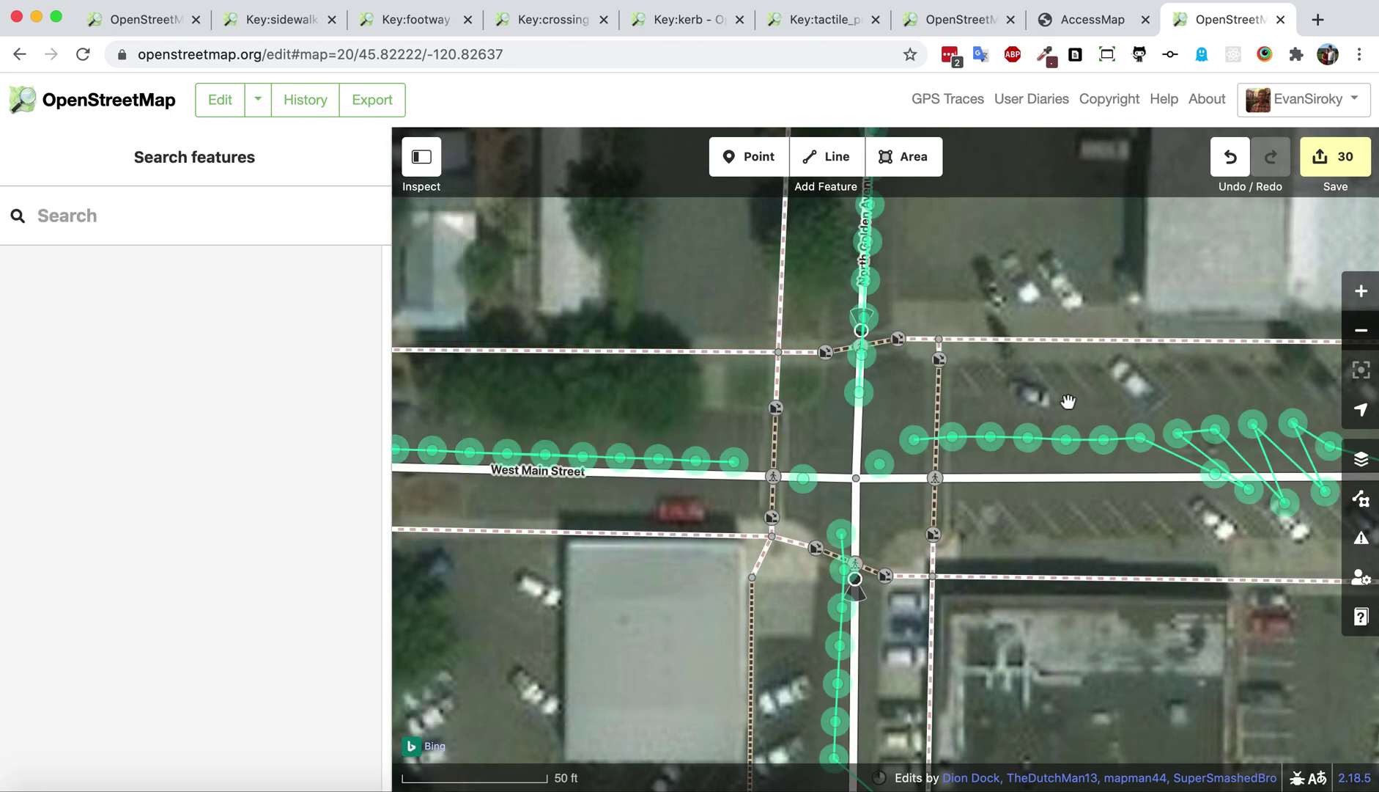
click(1341, 164)
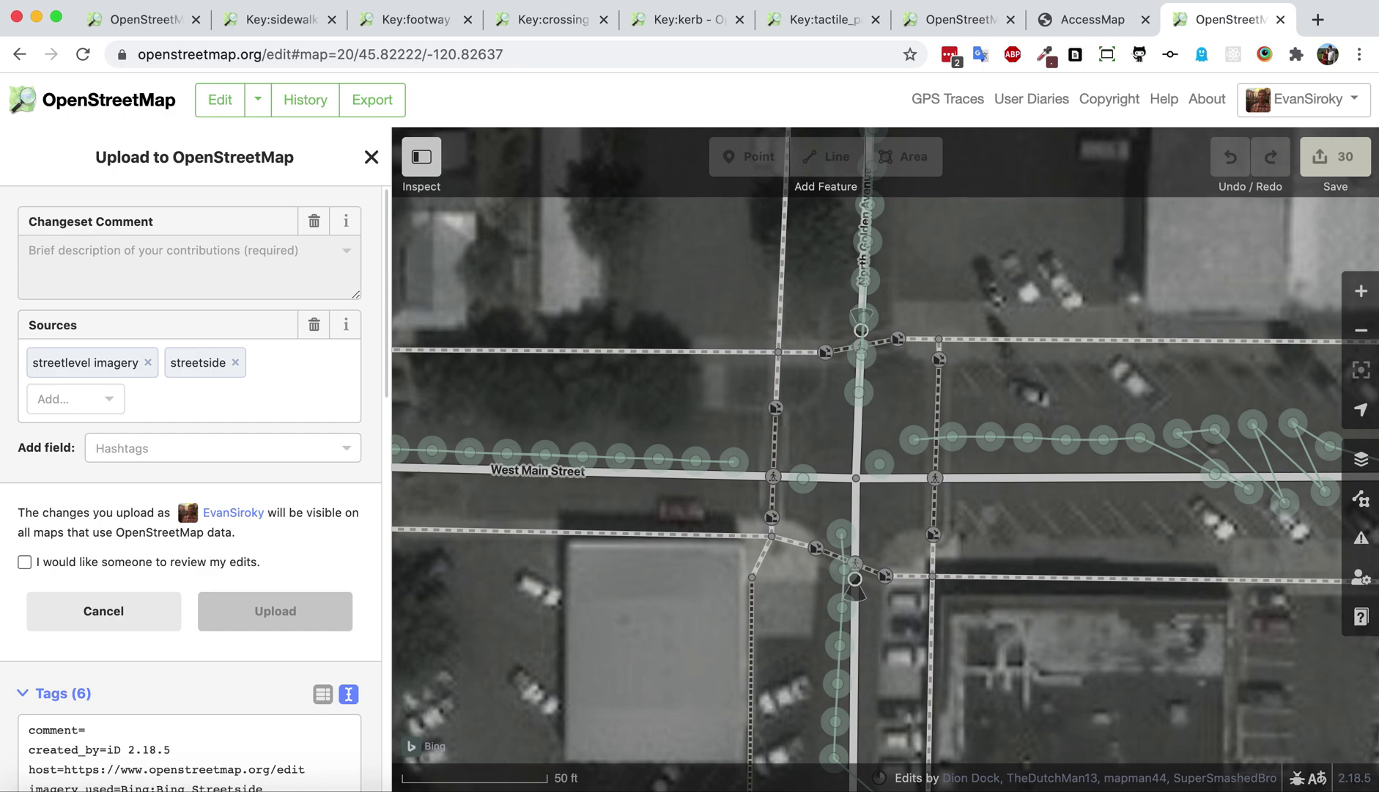
text(Added side)
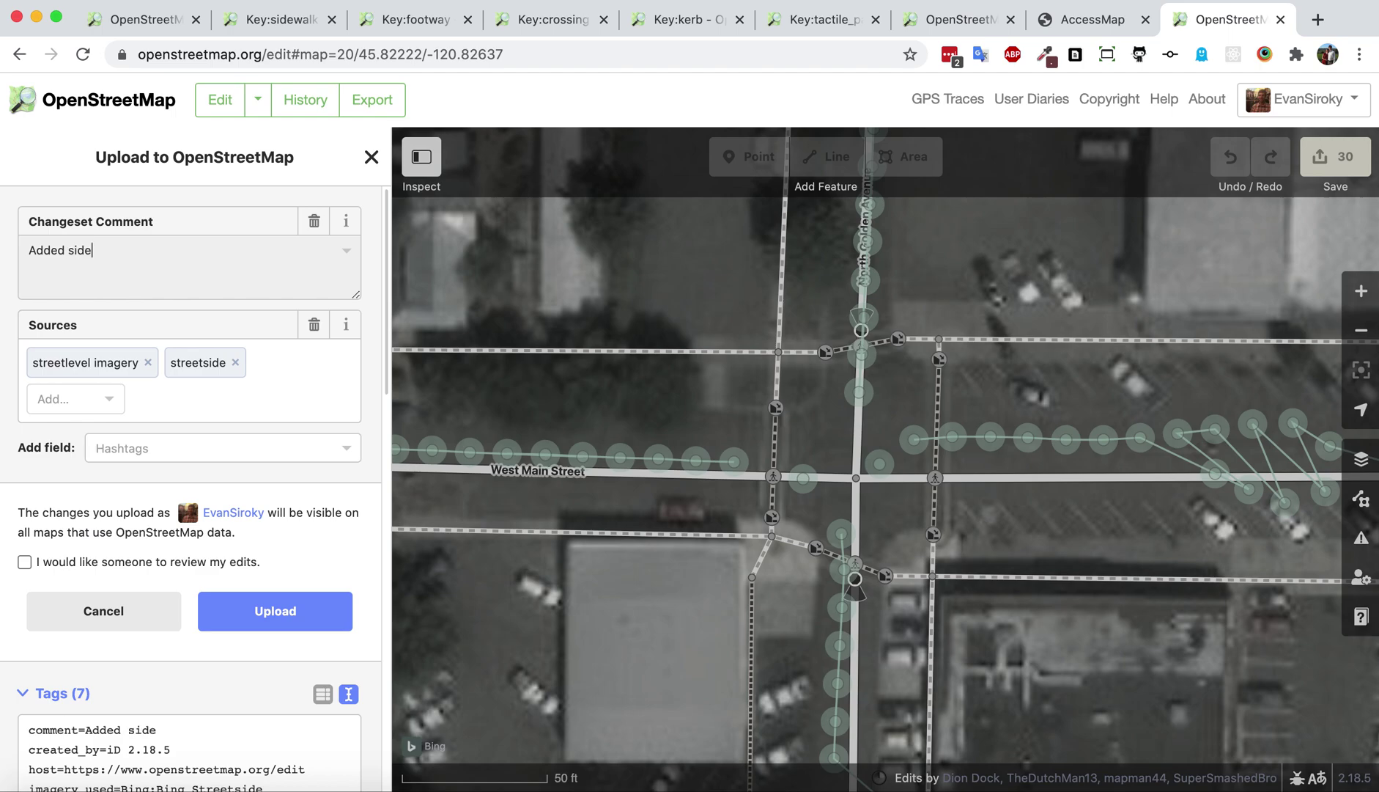
text(and crosswalks)
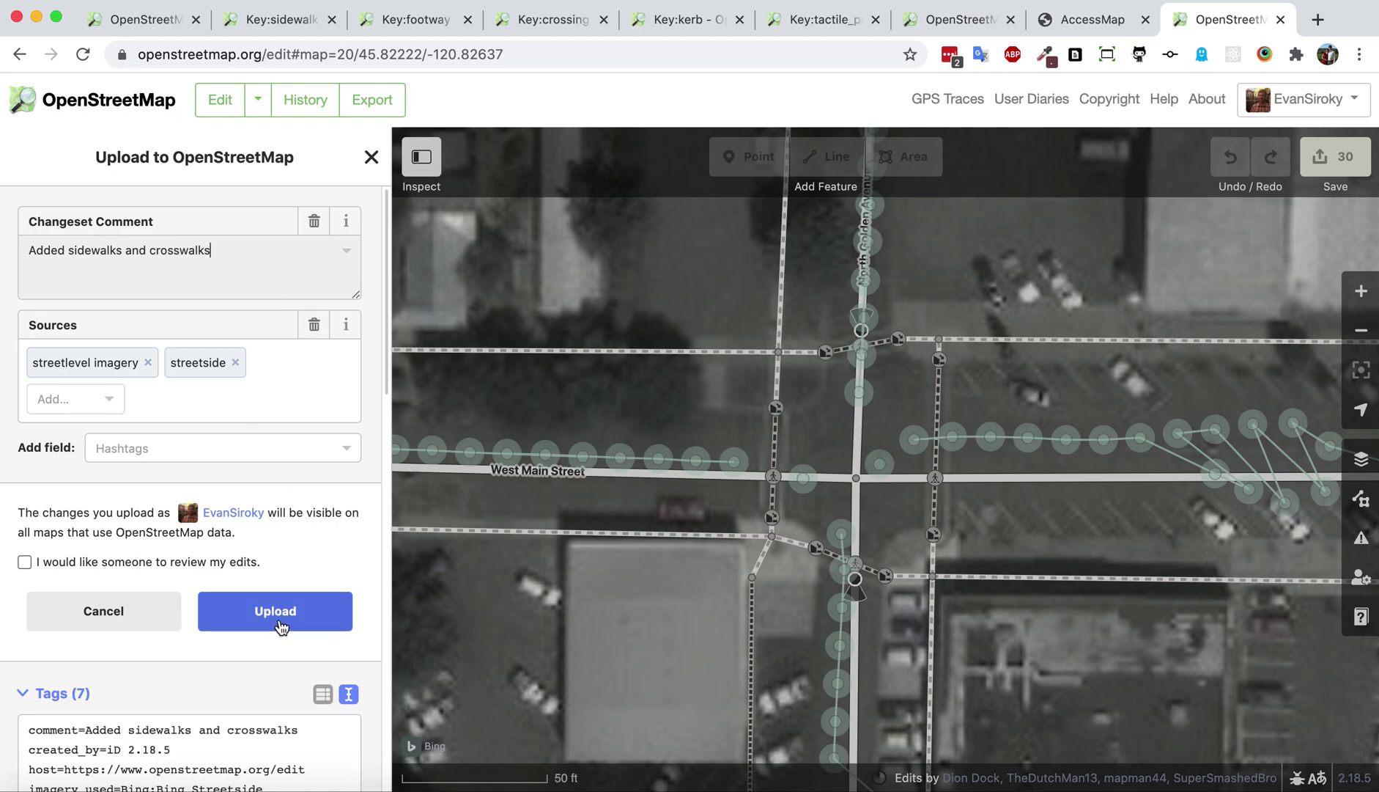
Upload the changeset to OpenStreetMap and leave the editor for the main map page
click(280, 625)
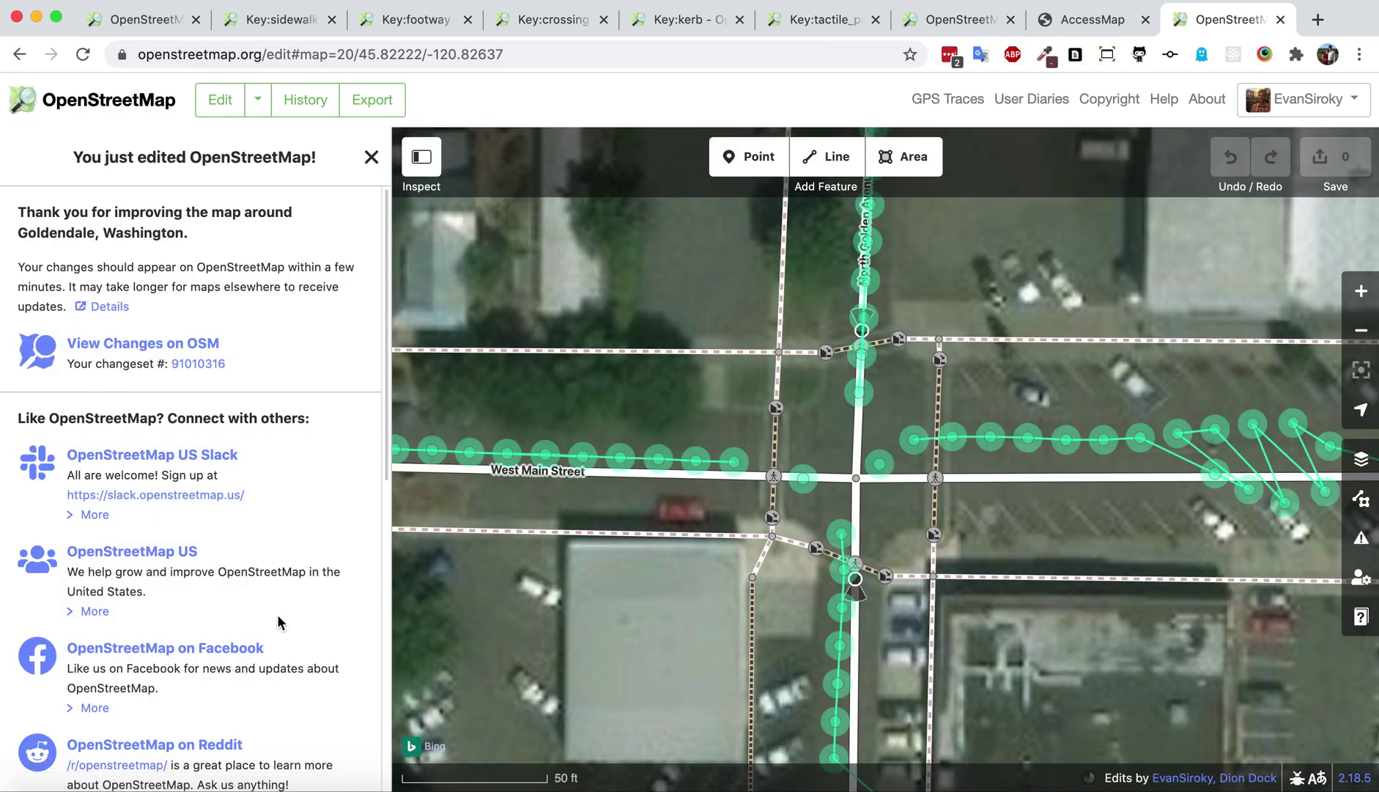
click(109, 103)
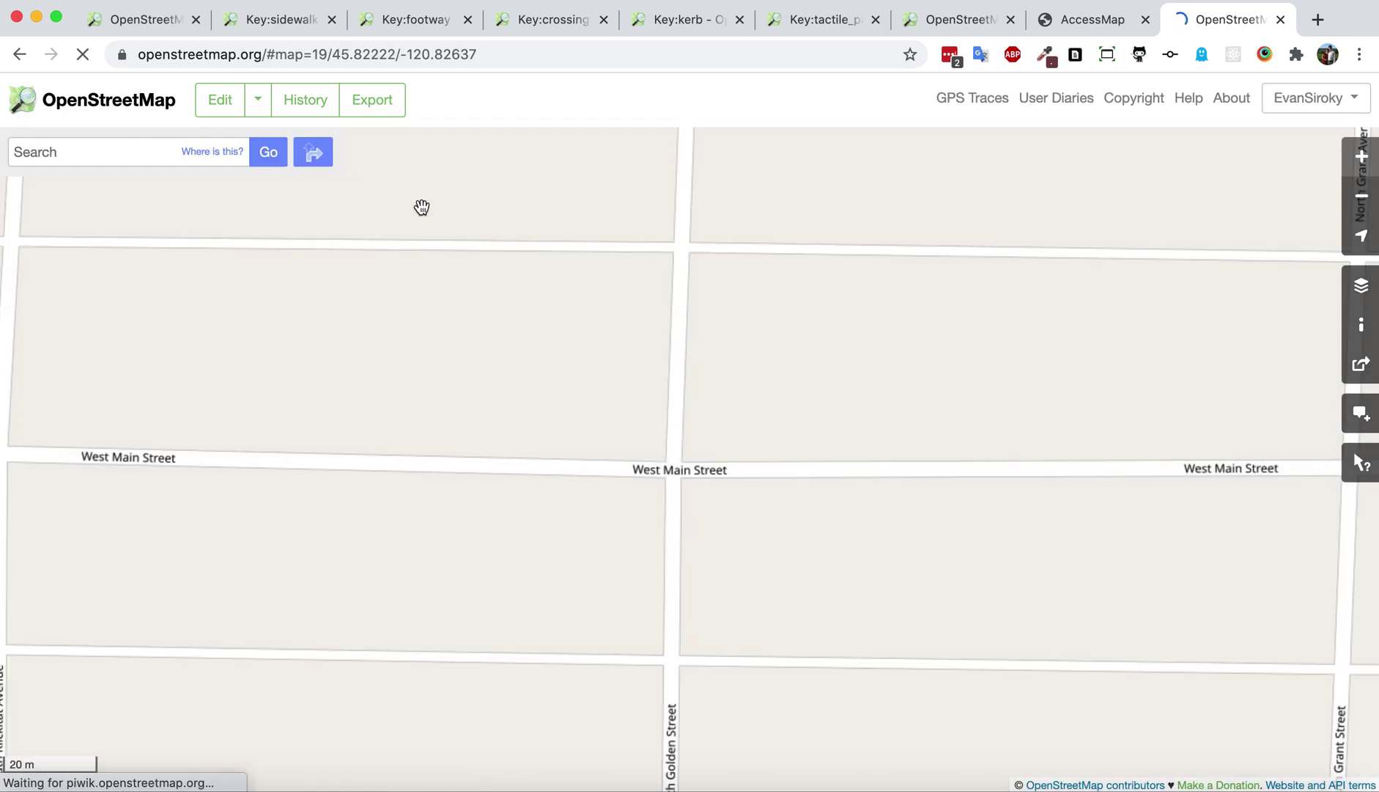
Examine the West Main Street and Golden intersection on the main map at several zoom levels, looking for the uploaded sidewalks and crosswalks
scroll(689, 469, down, 1)
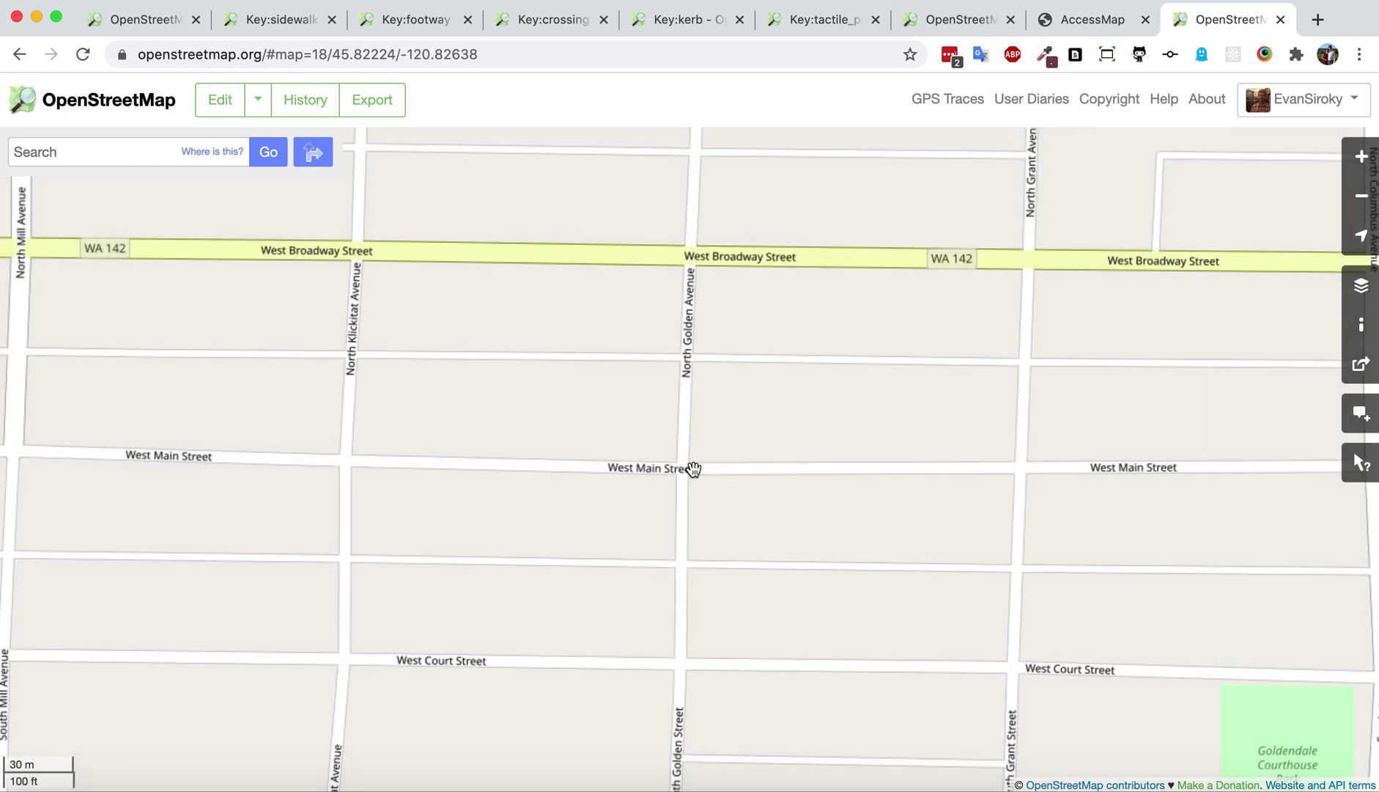
scroll(694, 469, down, 1)
scroll(697, 481, up, 1)
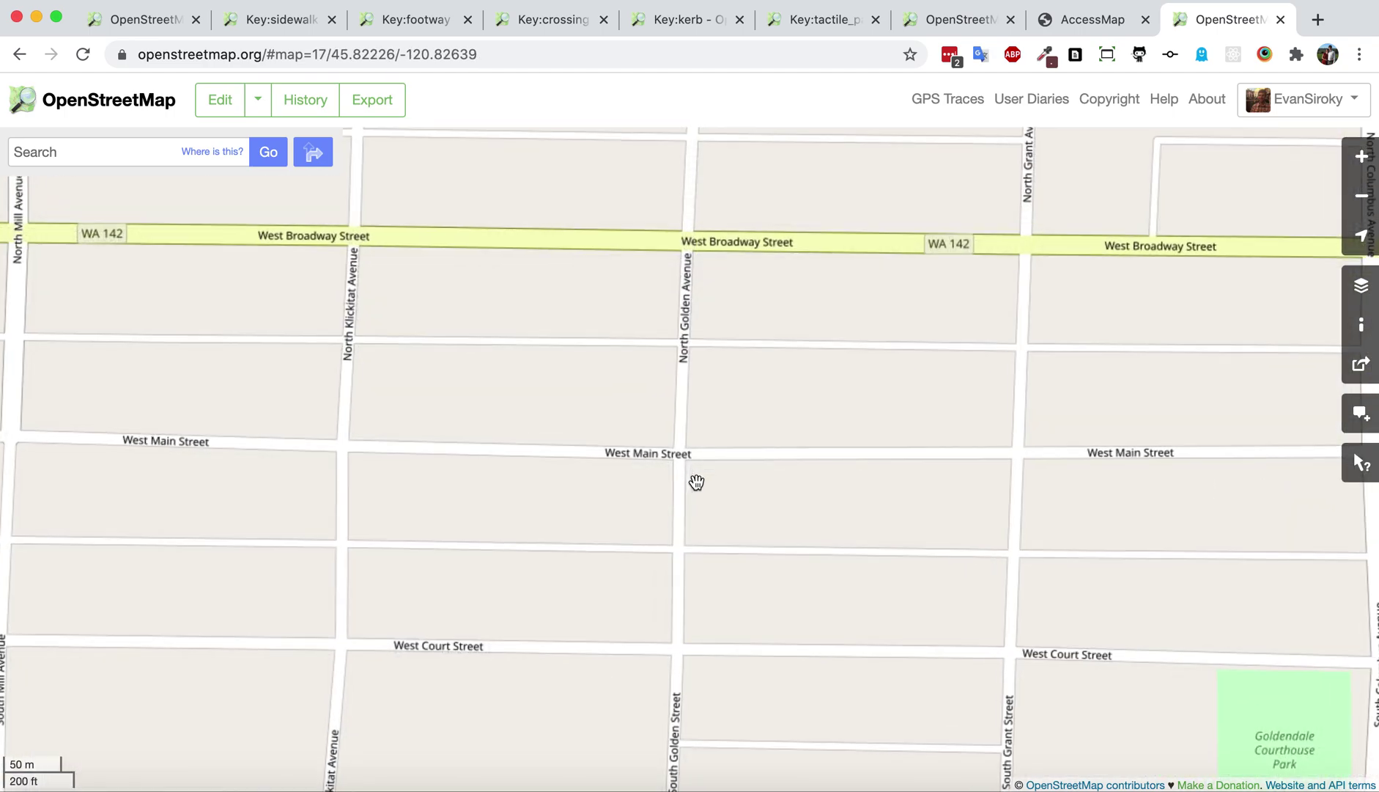
scroll(696, 462, up, 1)
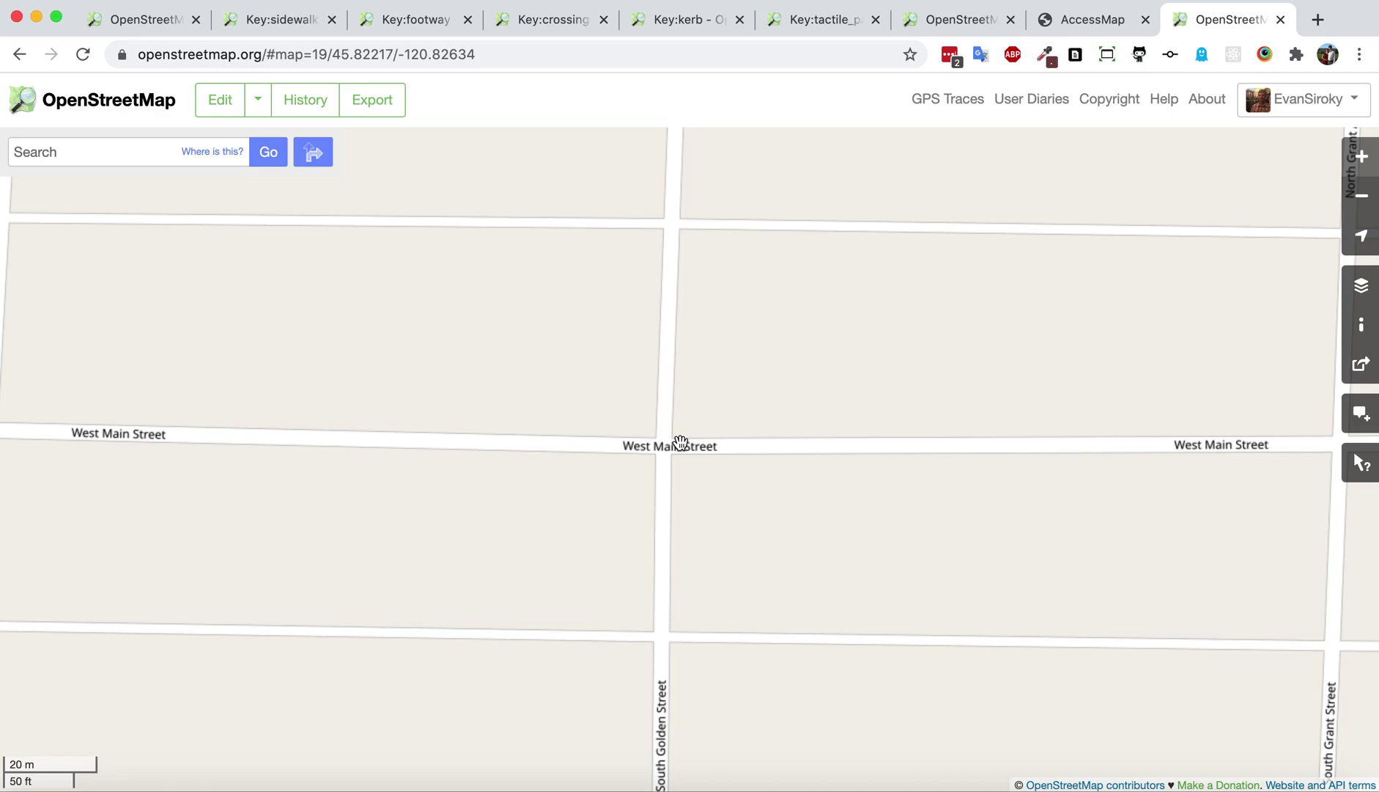
scroll(688, 449, down, 1)
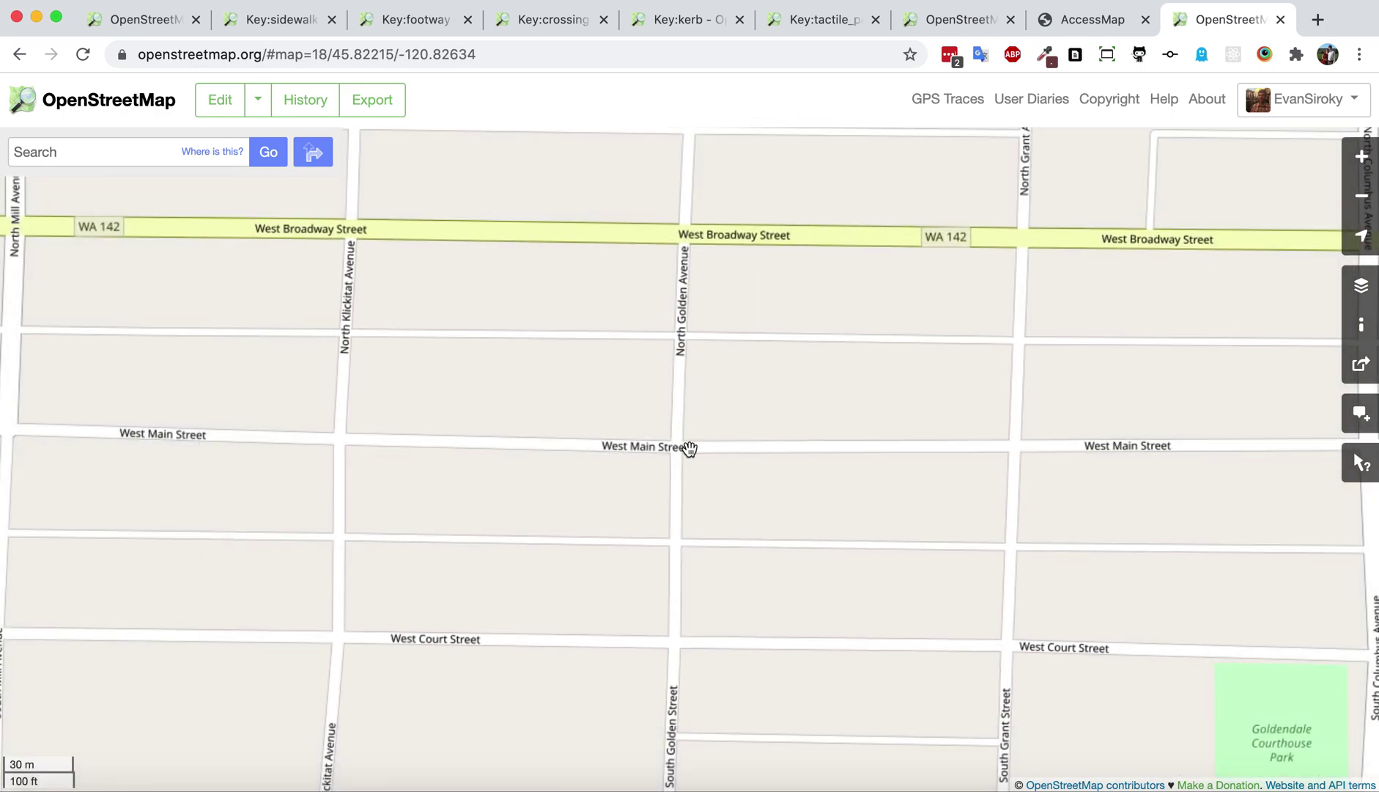
scroll(688, 449, up, 1)
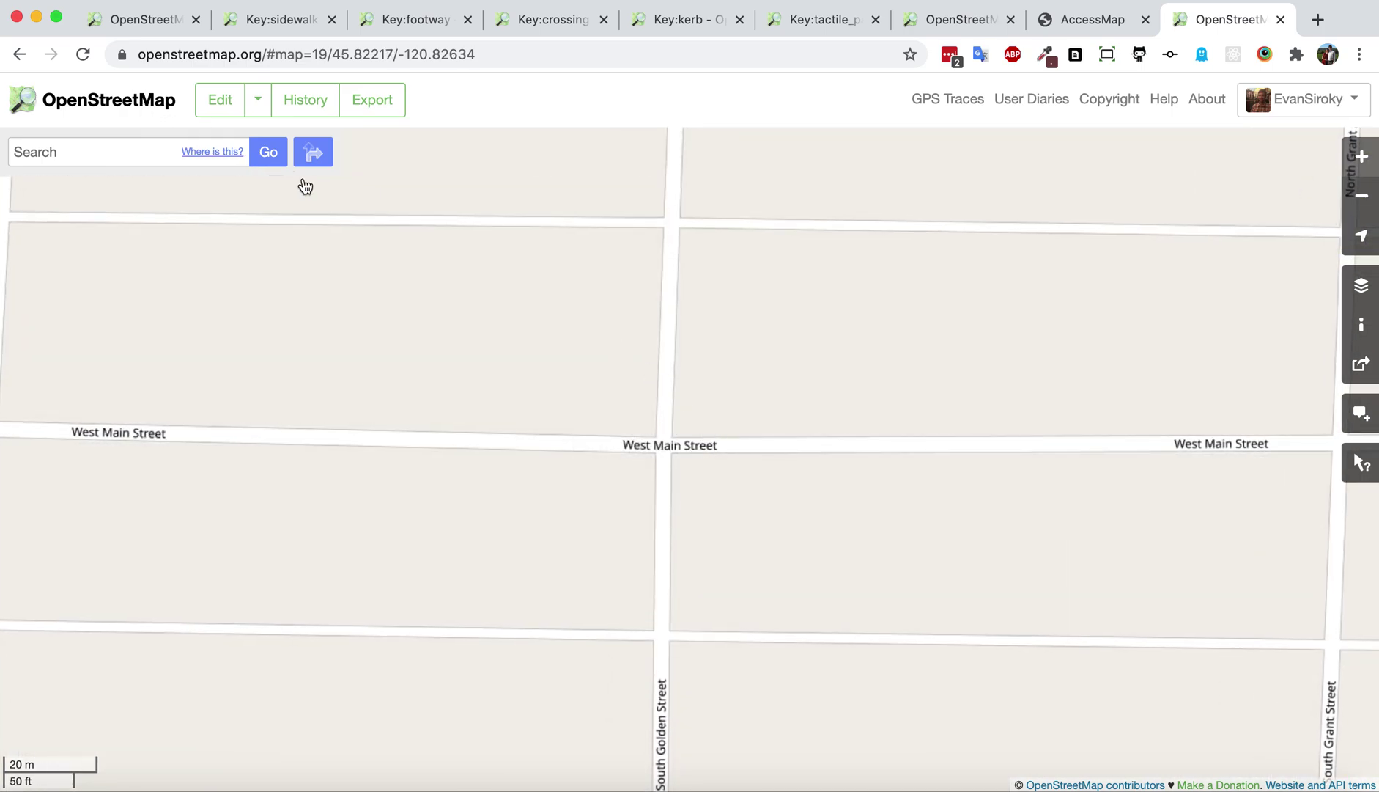
scroll(659, 469, down, 1)
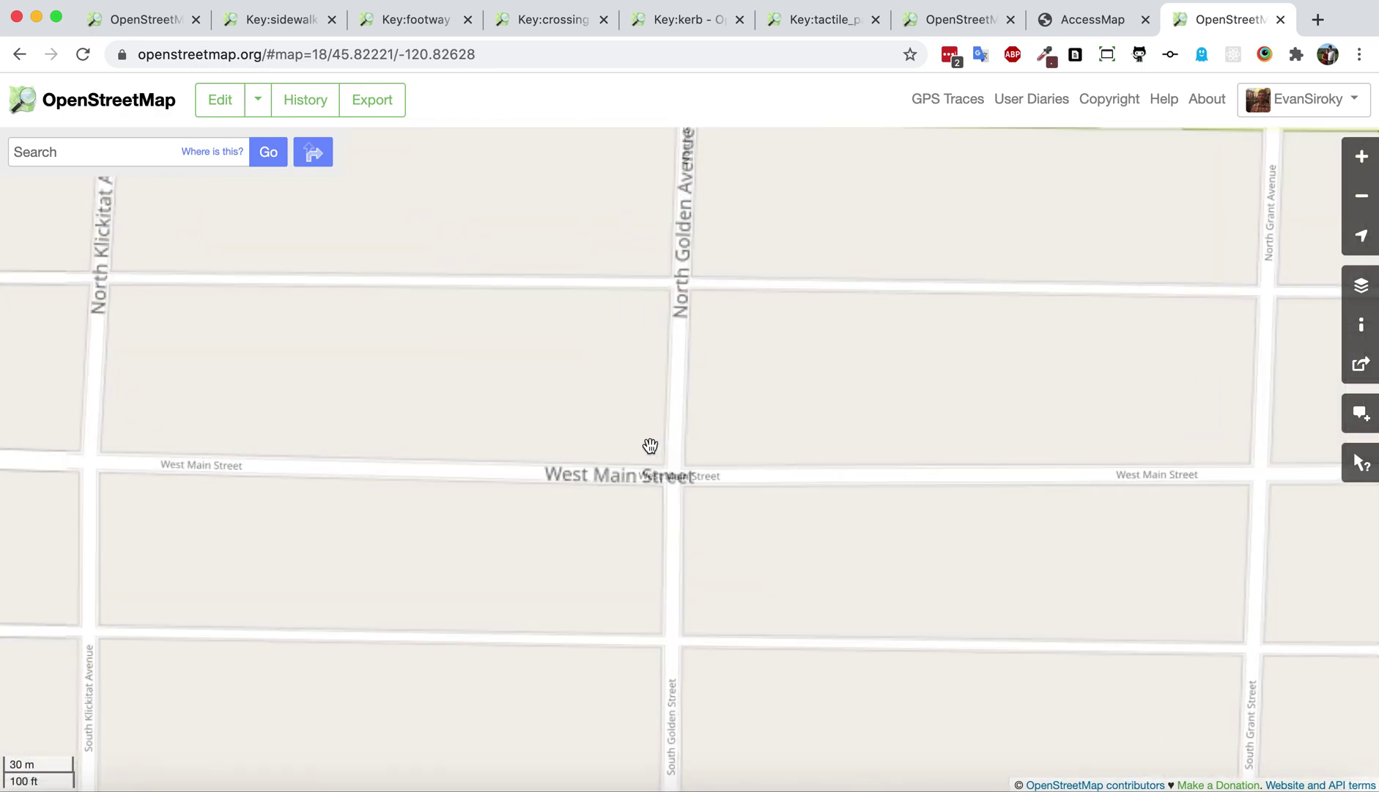
scroll(650, 446, up, 1)
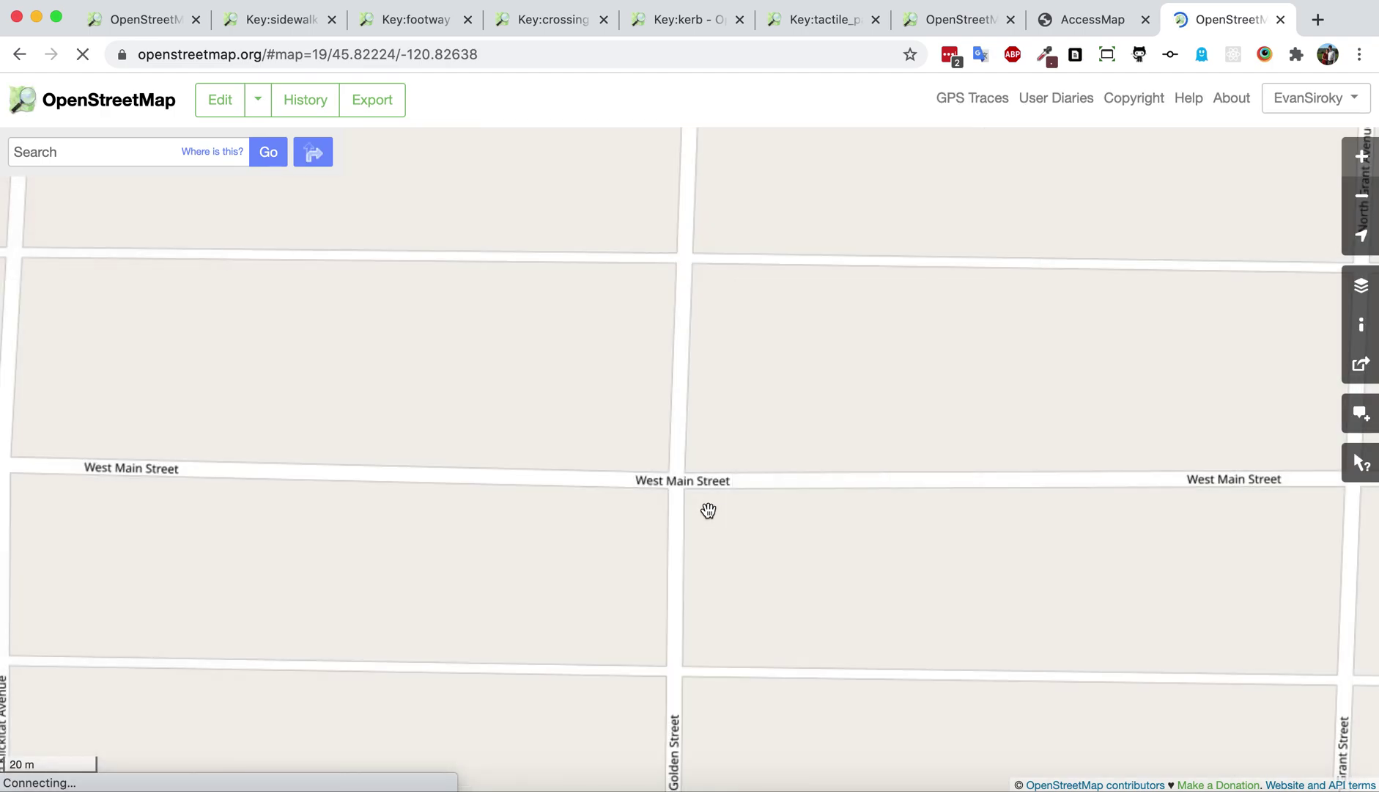
scroll(700, 506, down, 2)
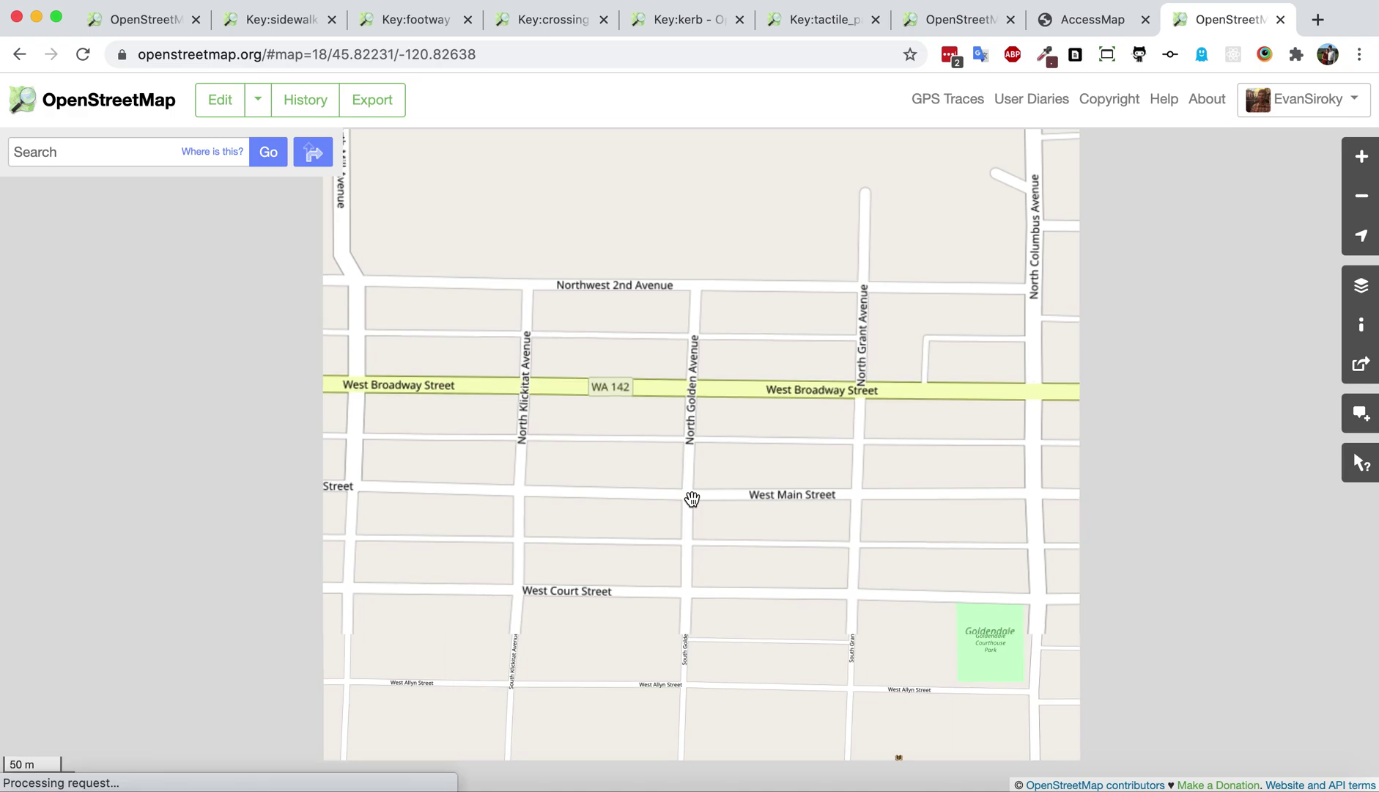
scroll(692, 498, up, 2)
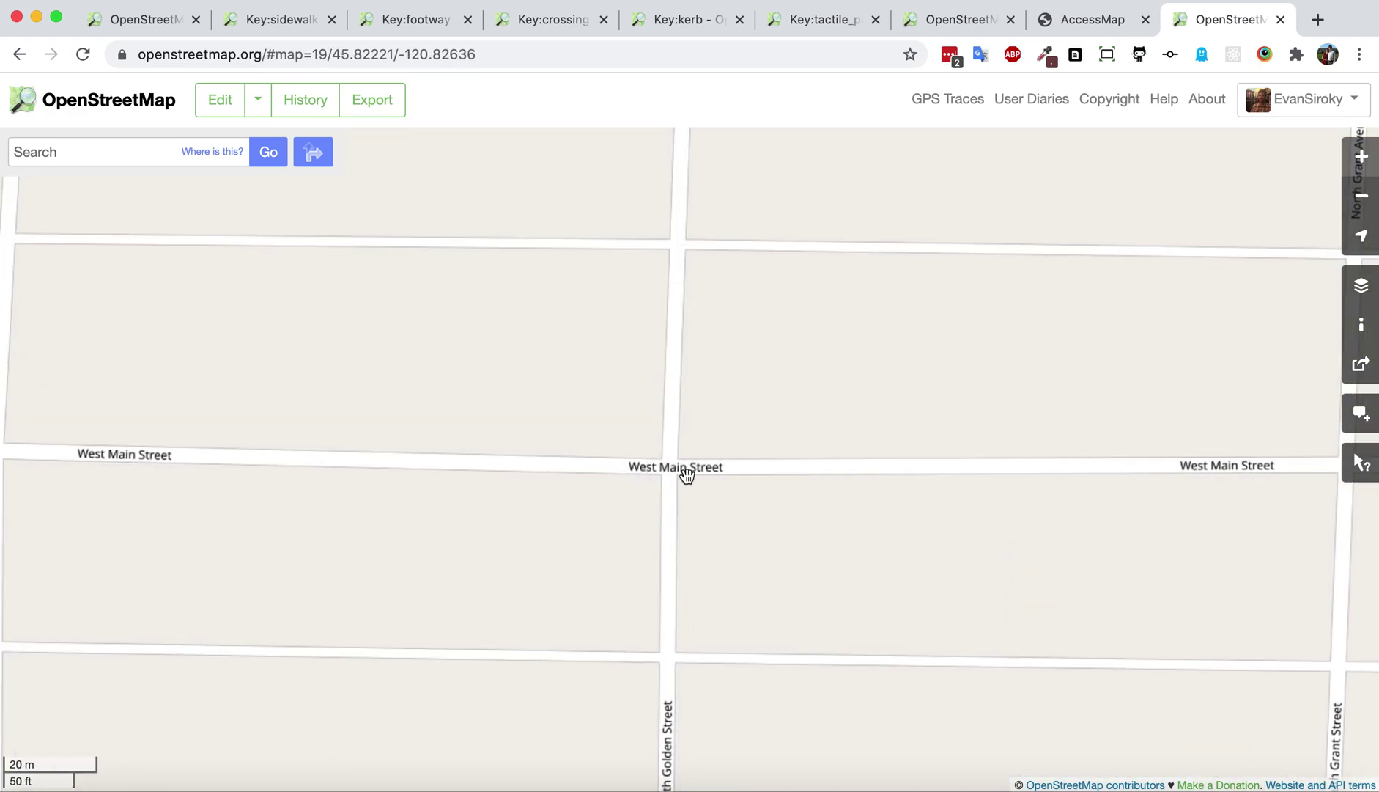
scroll(687, 475, down, 4)
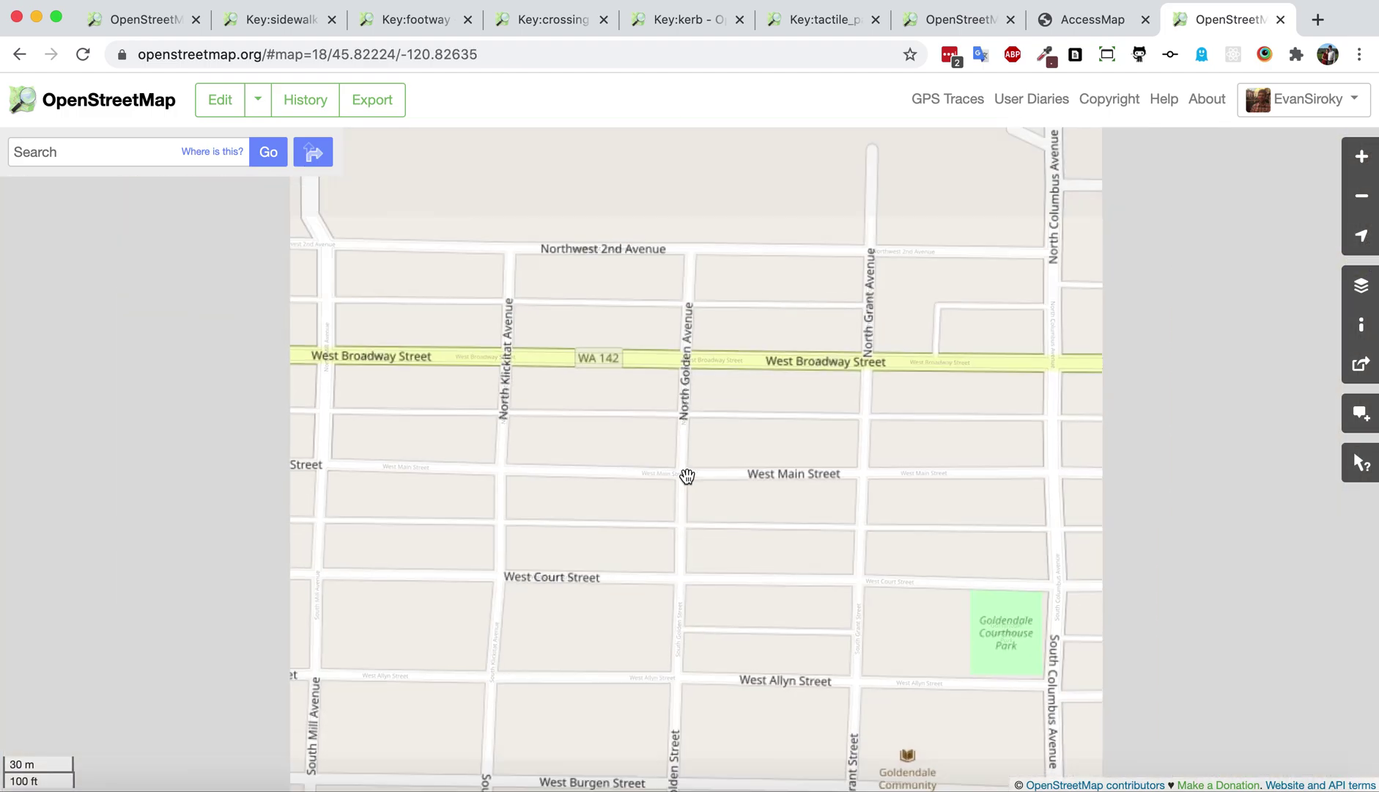
scroll(686, 475, up, 4)
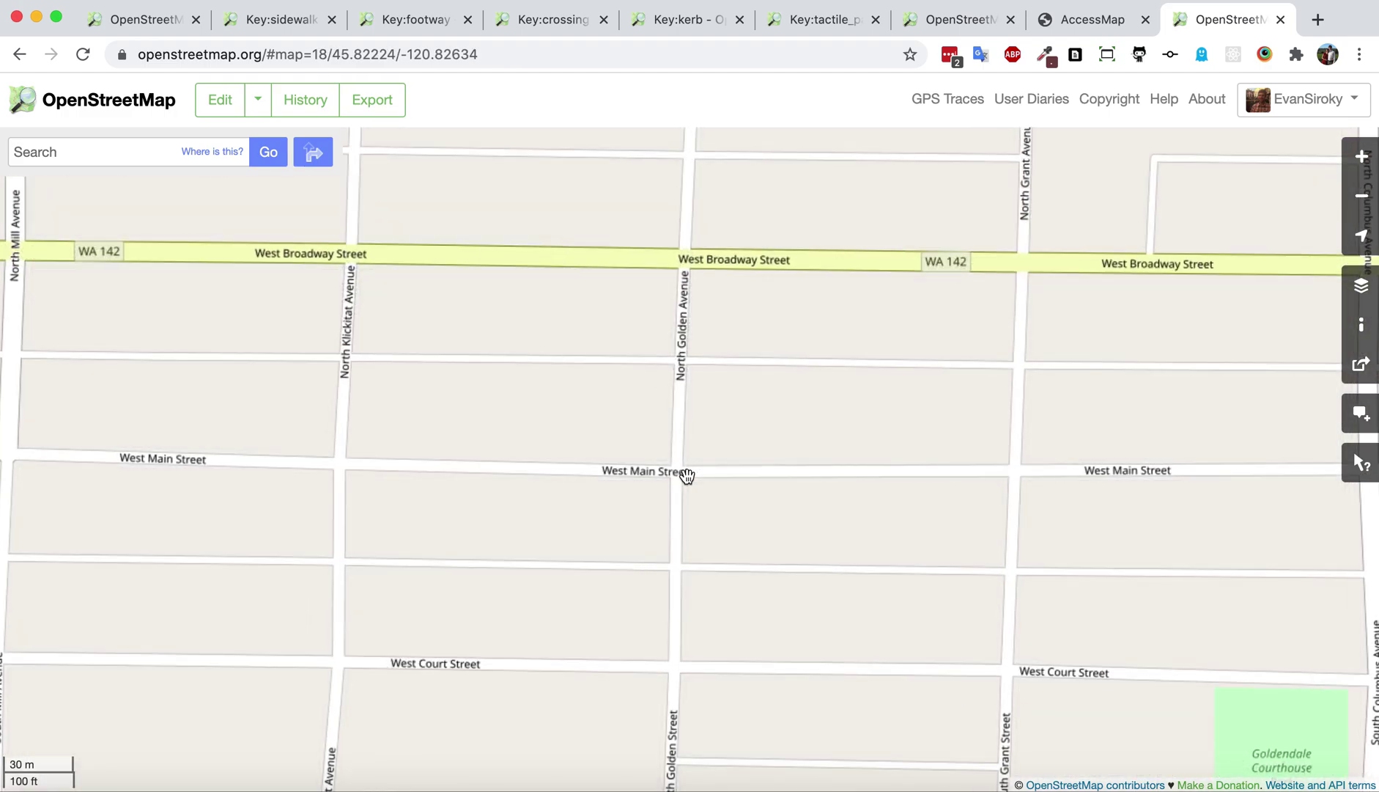
Review the available map layers without changing the current one, and check the West Main Street and Golden intersection again for the new features
click(1365, 287)
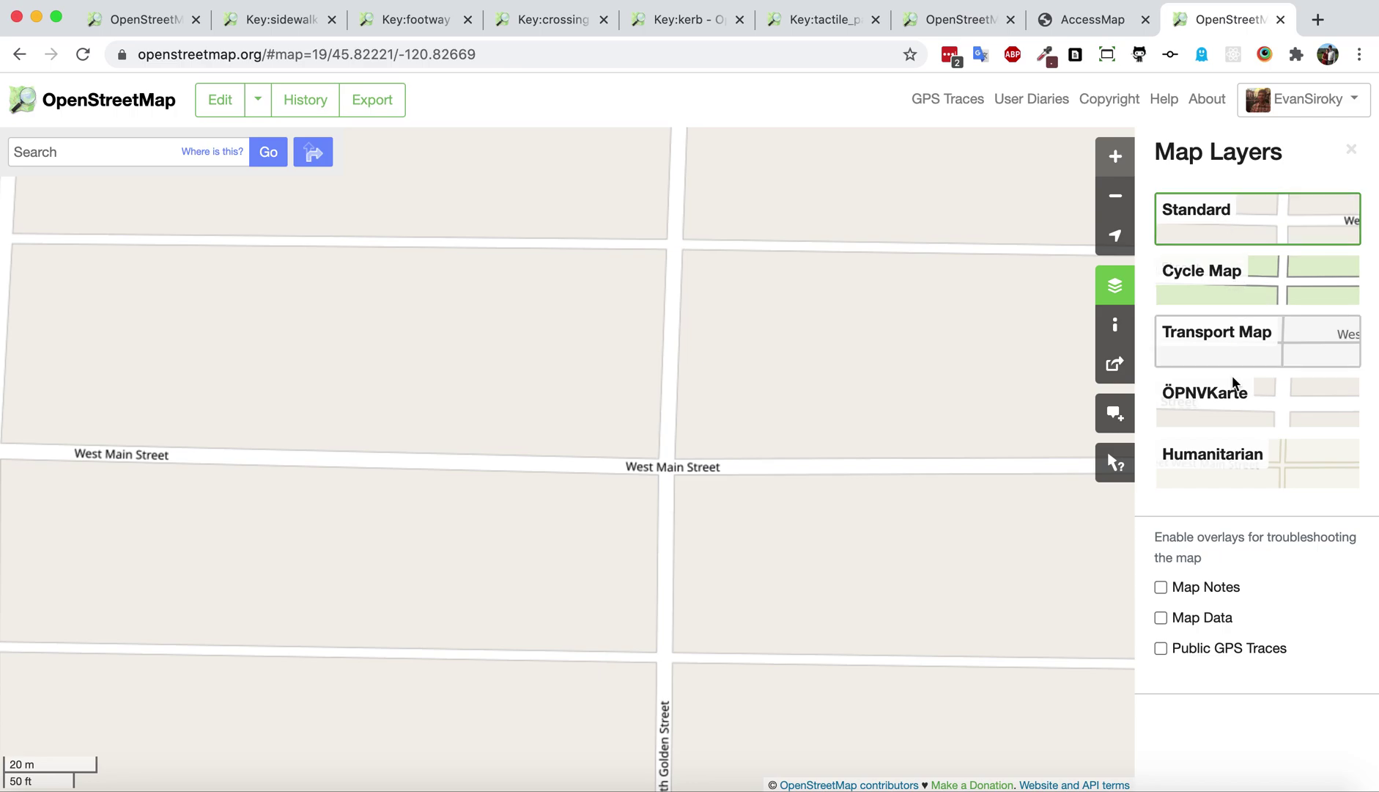
click(1351, 151)
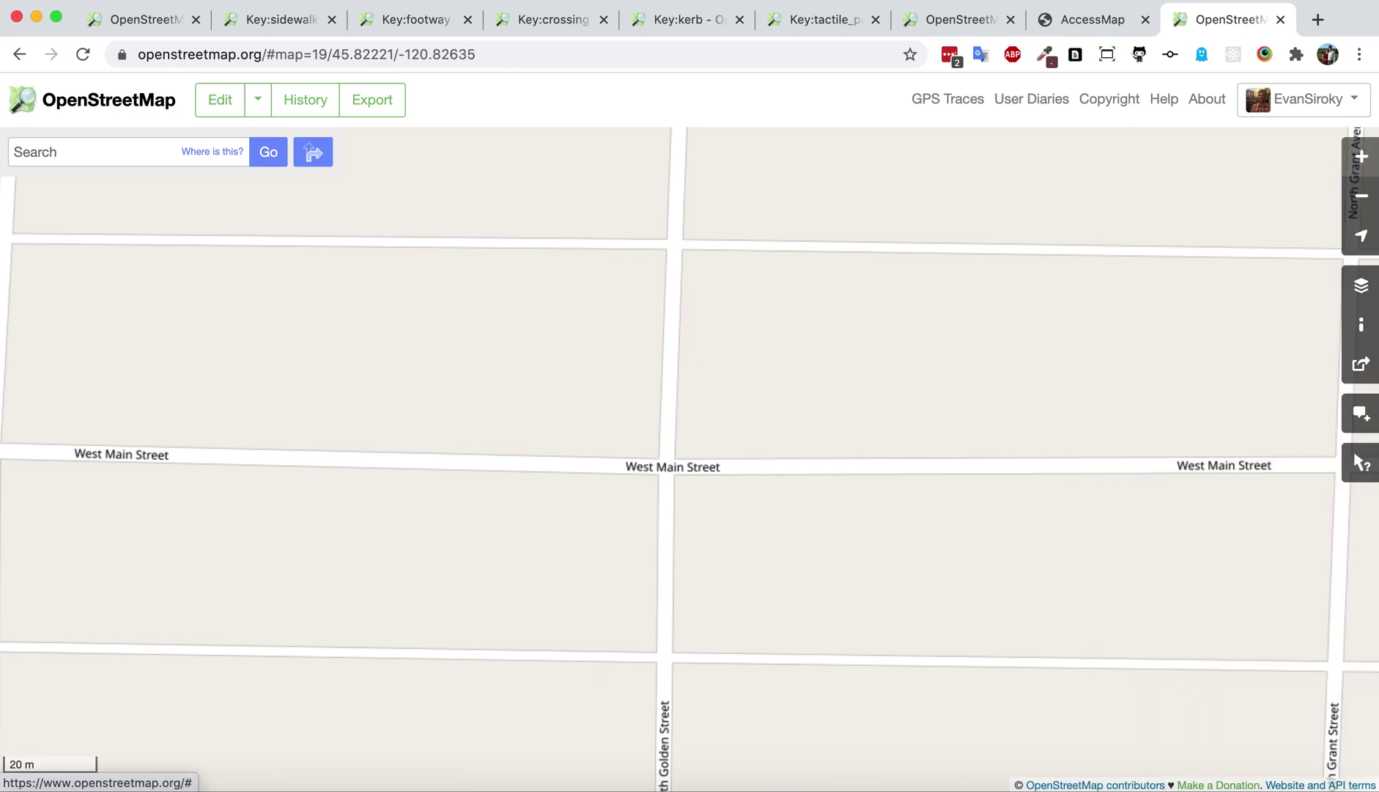
scroll(642, 457, down, 2)
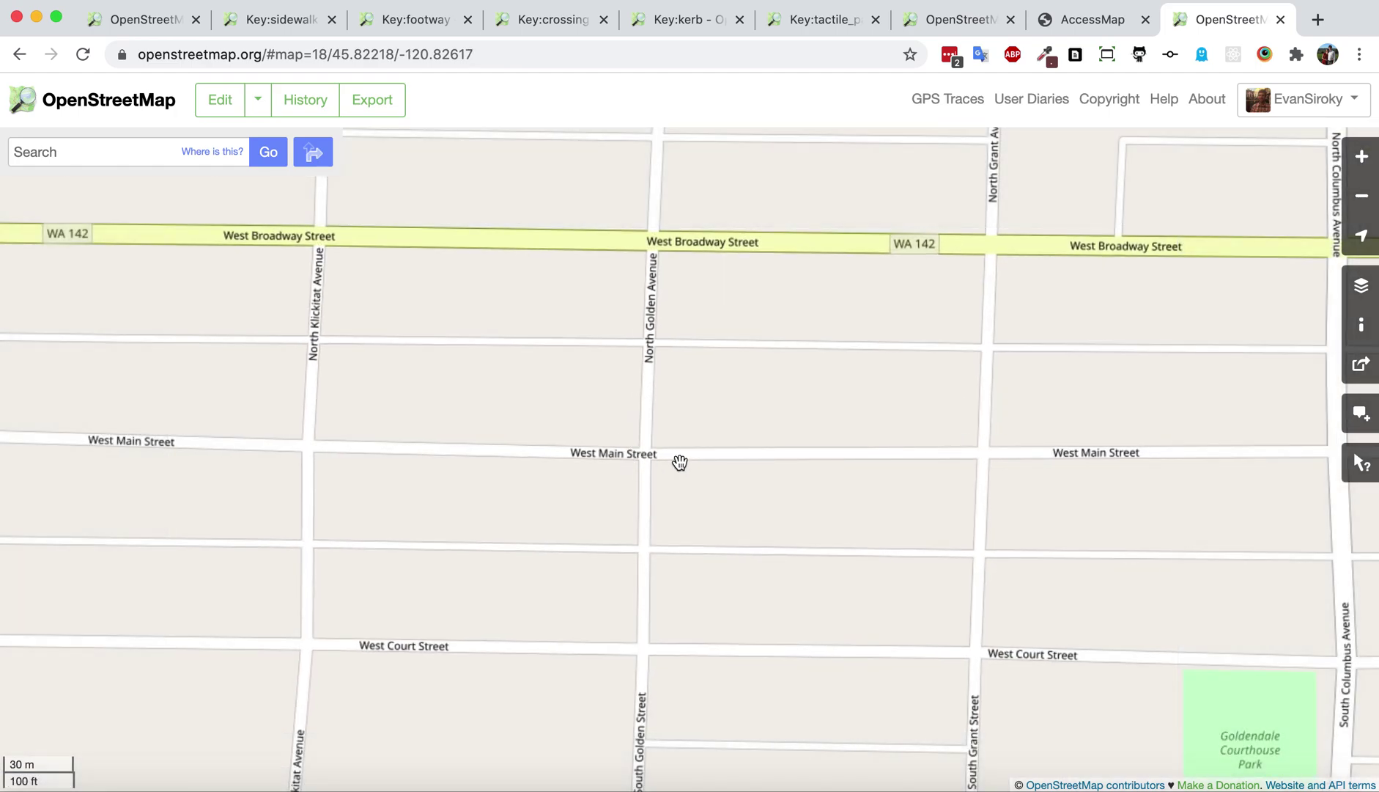
scroll(680, 462, up, 2)
scroll(620, 455, down, 2)
scroll(619, 454, up, 2)
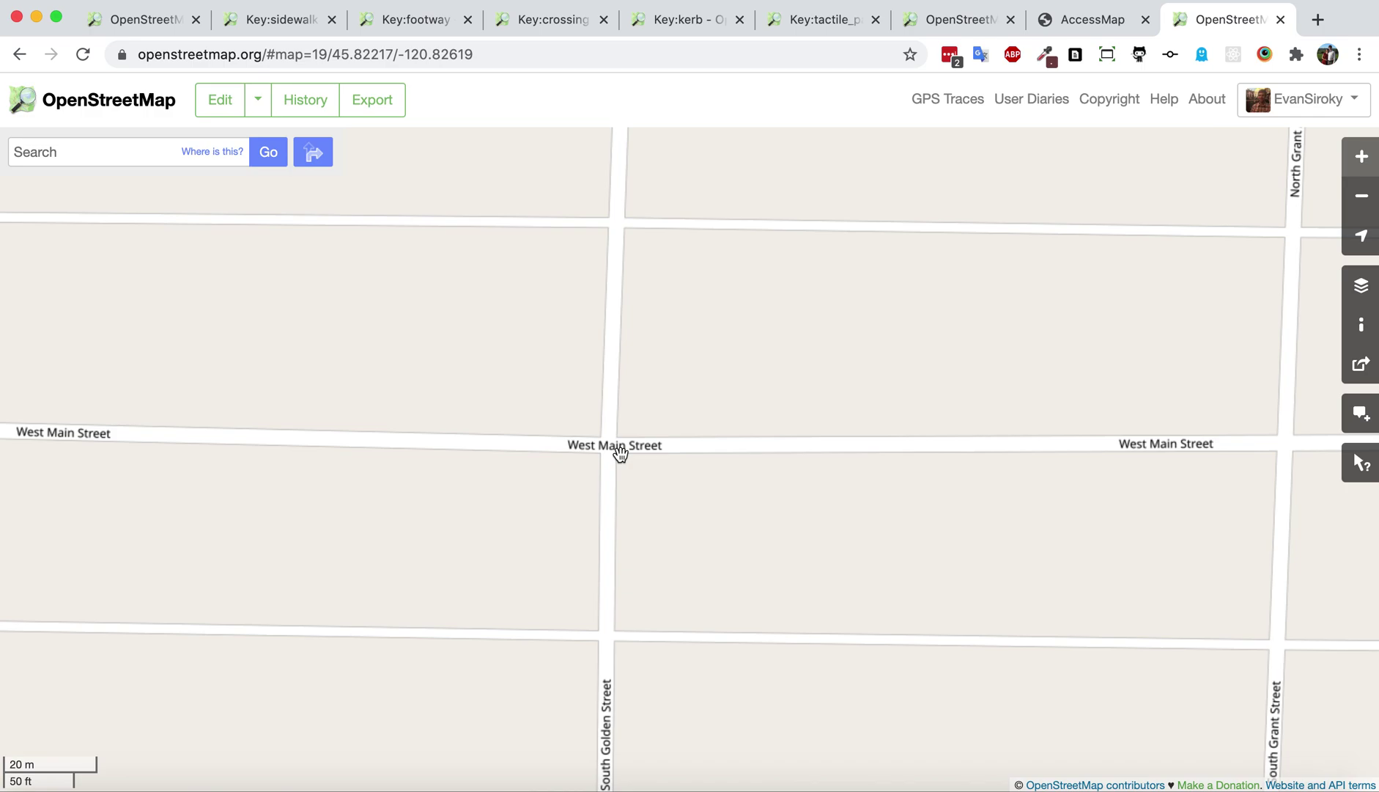